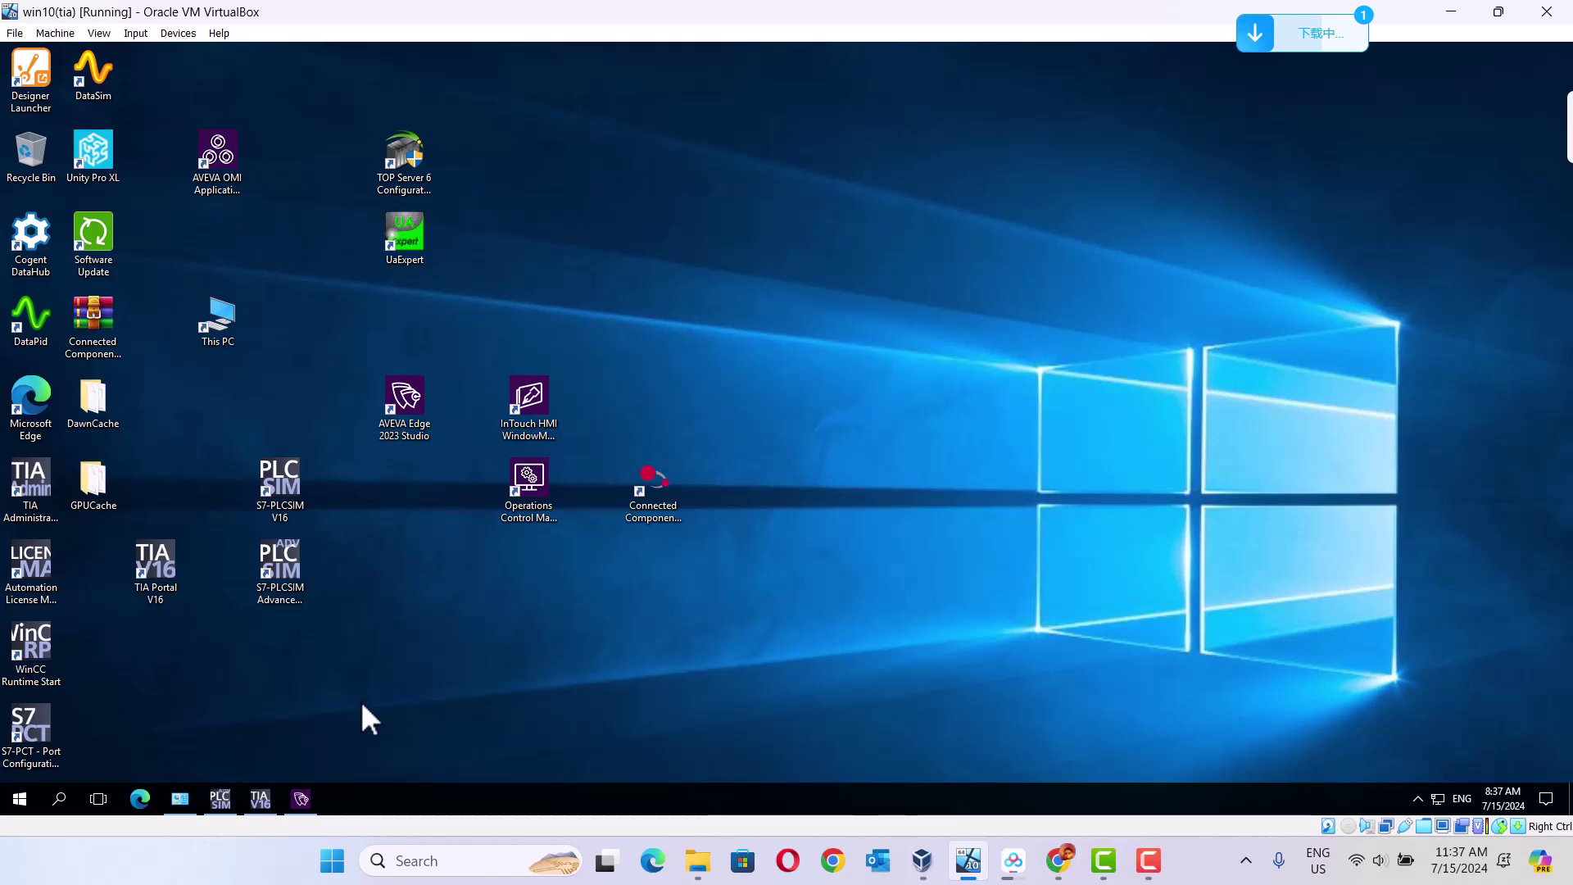
Restore the TIA Portal V16 opcua project window showing the Main [OB1] ladder network.
{"action": "left_click", "coordinate": [261, 798]}
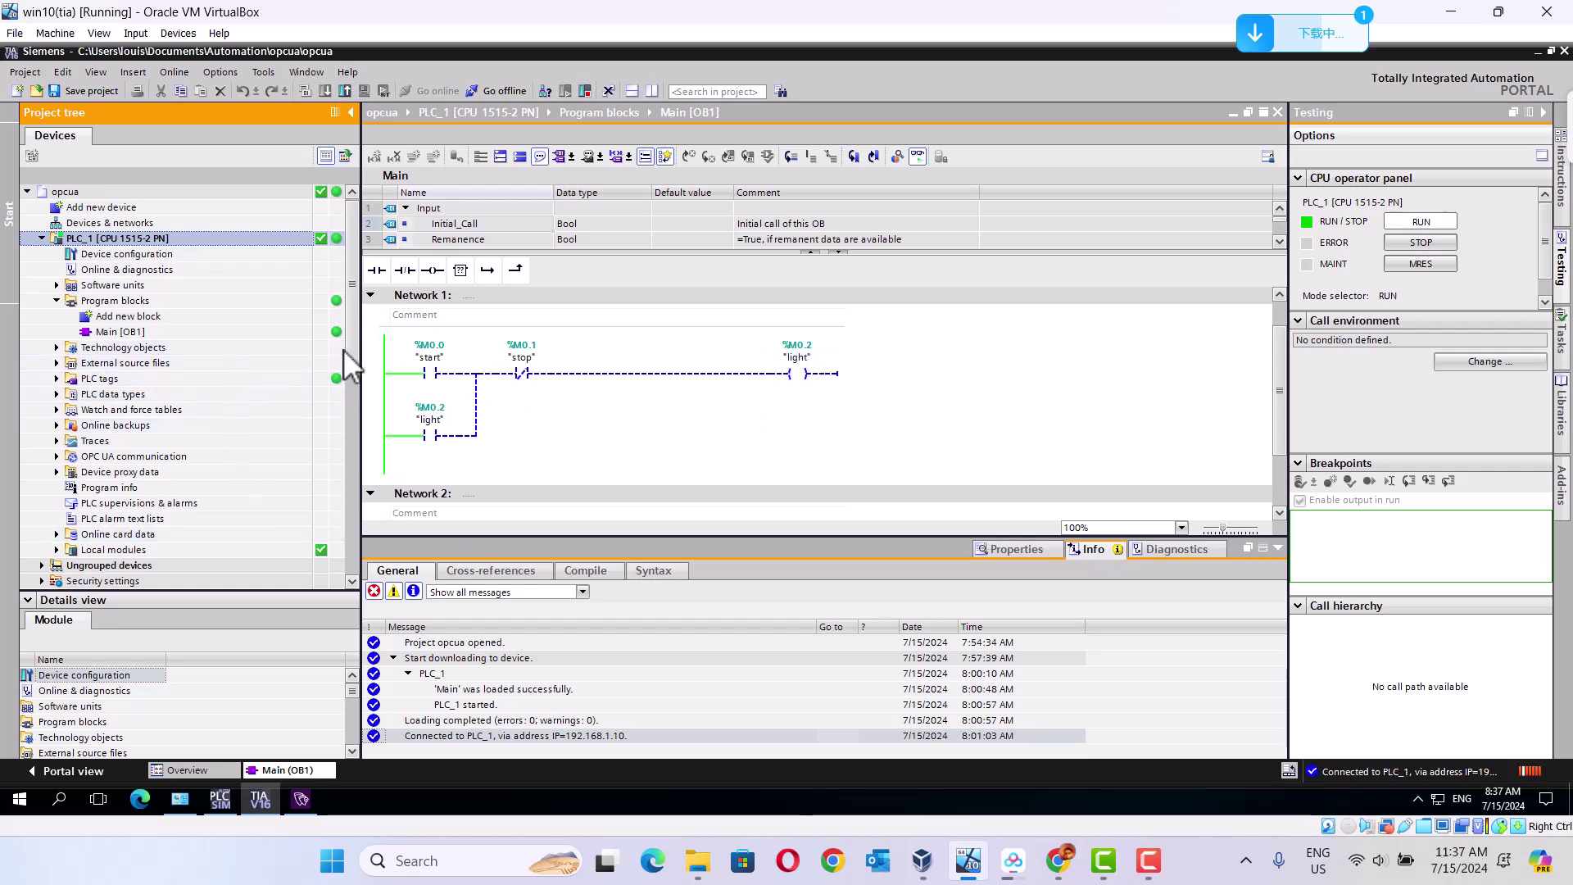
Minimize TIA Portal to reveal the VM desktop, leaving the PLC online.
{"action": "scroll", "coordinate": [353, 401], "scroll_direction": "down", "scroll_amount": 2}
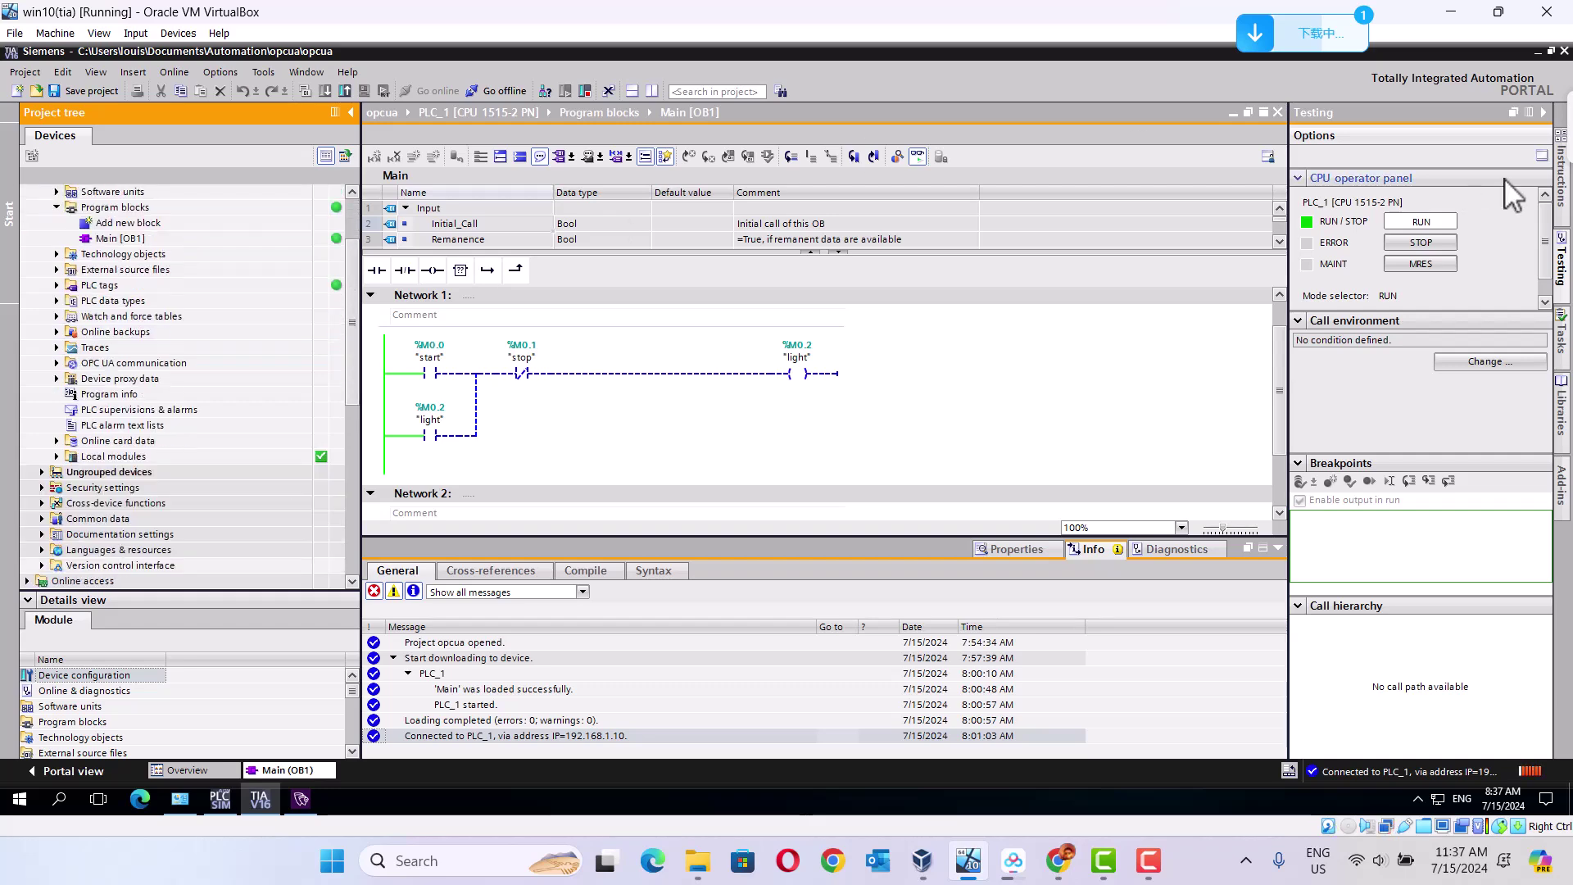
{"action": "left_click", "coordinate": [1537, 52]}
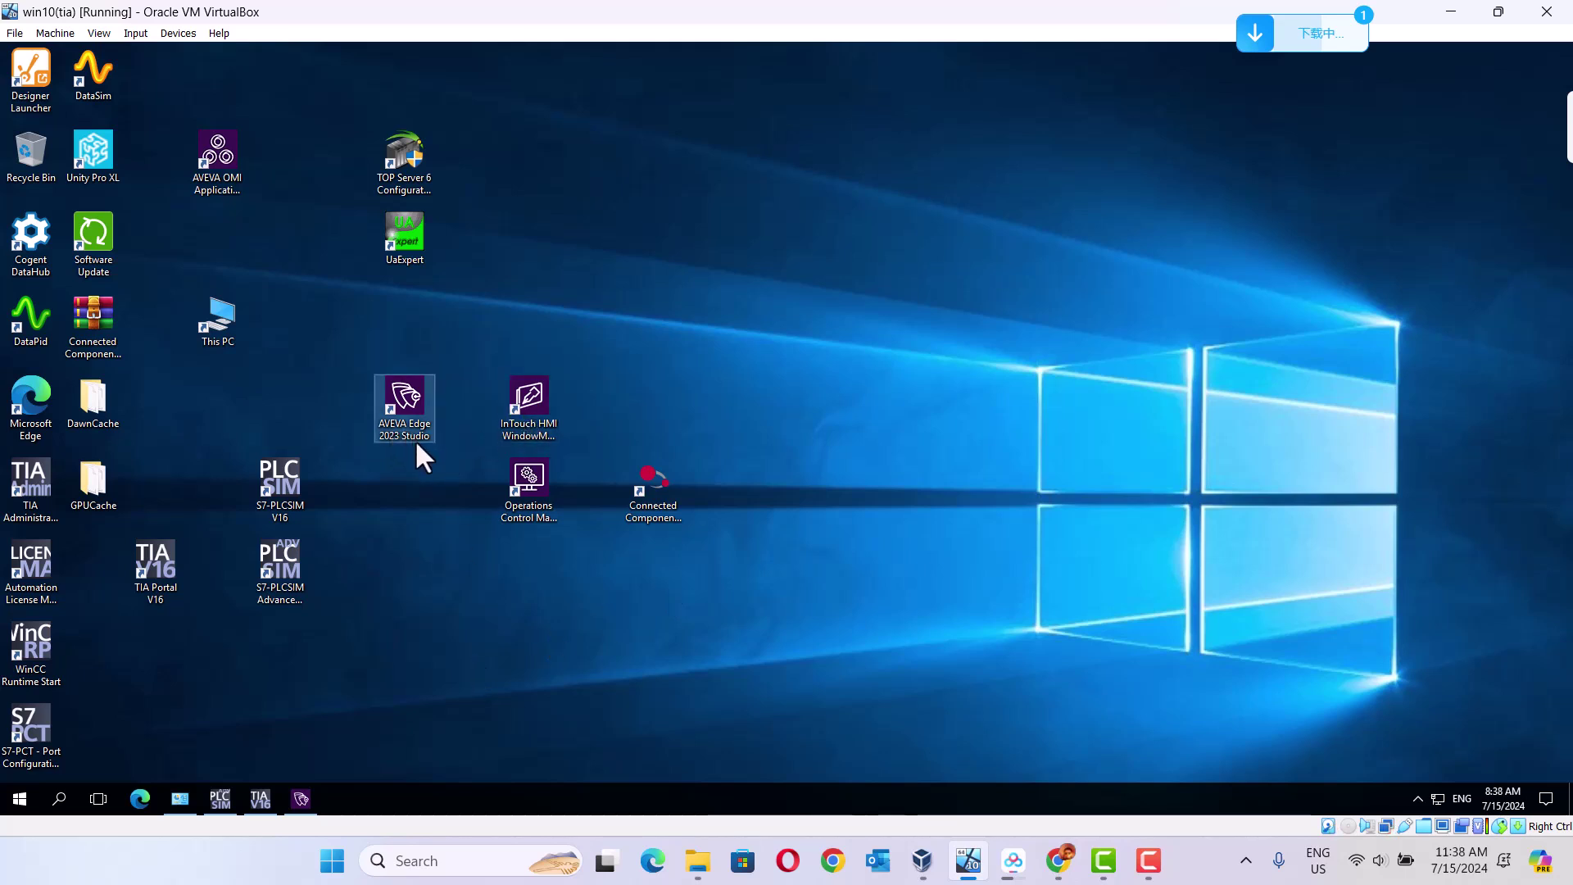
Create a new AVEVA Edge project named opcua_test at 1920×944 resolution.
{"action": "left_click", "coordinate": [297, 805]}
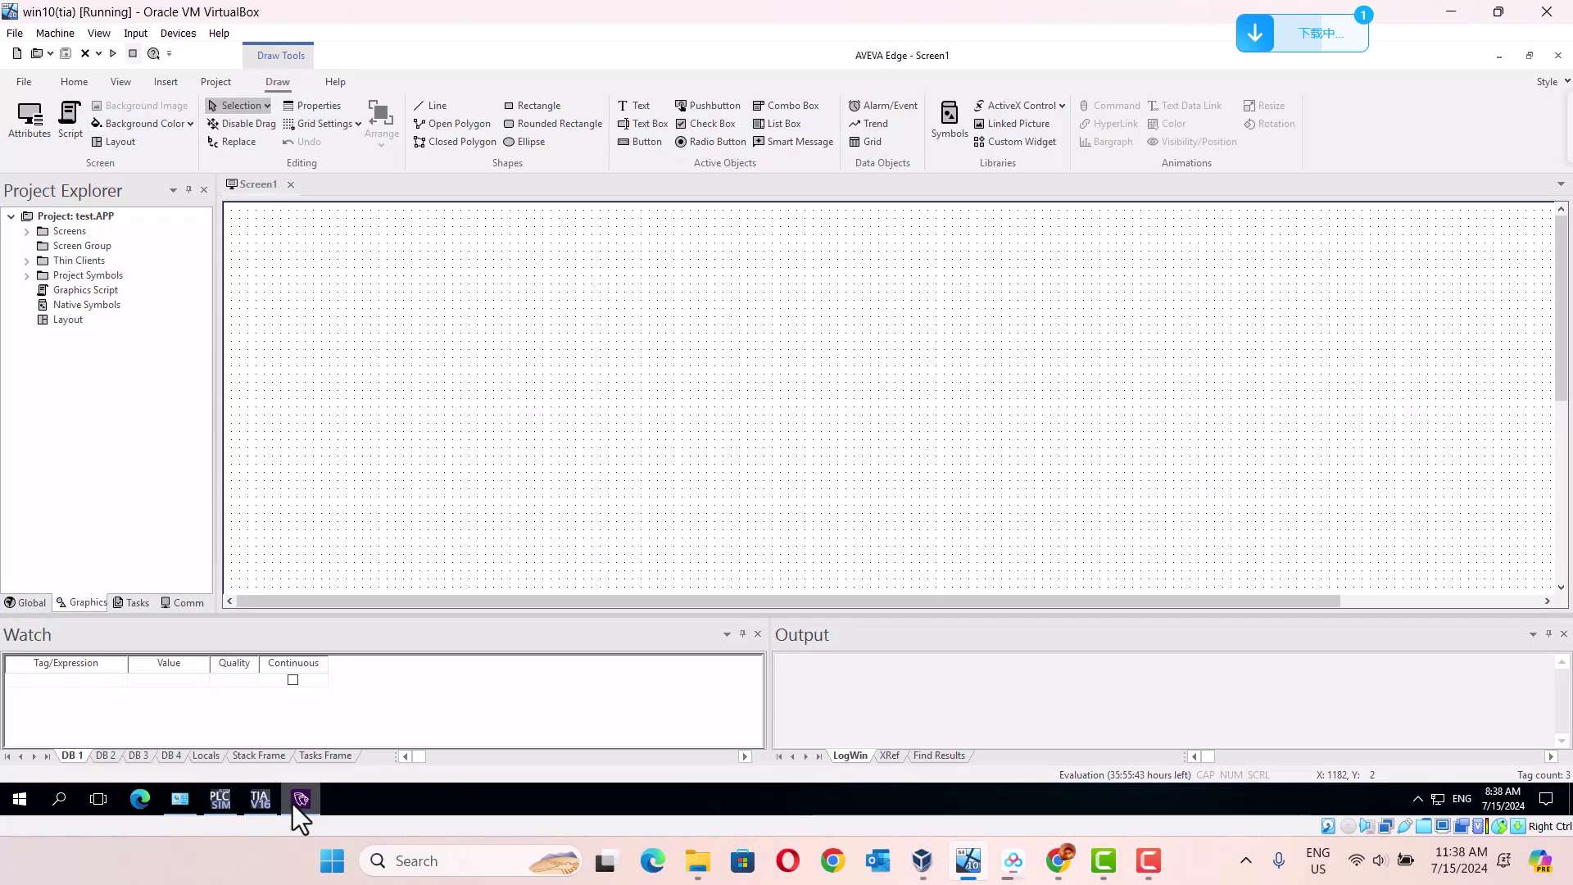
{"action": "left_click", "coordinate": [16, 54]}
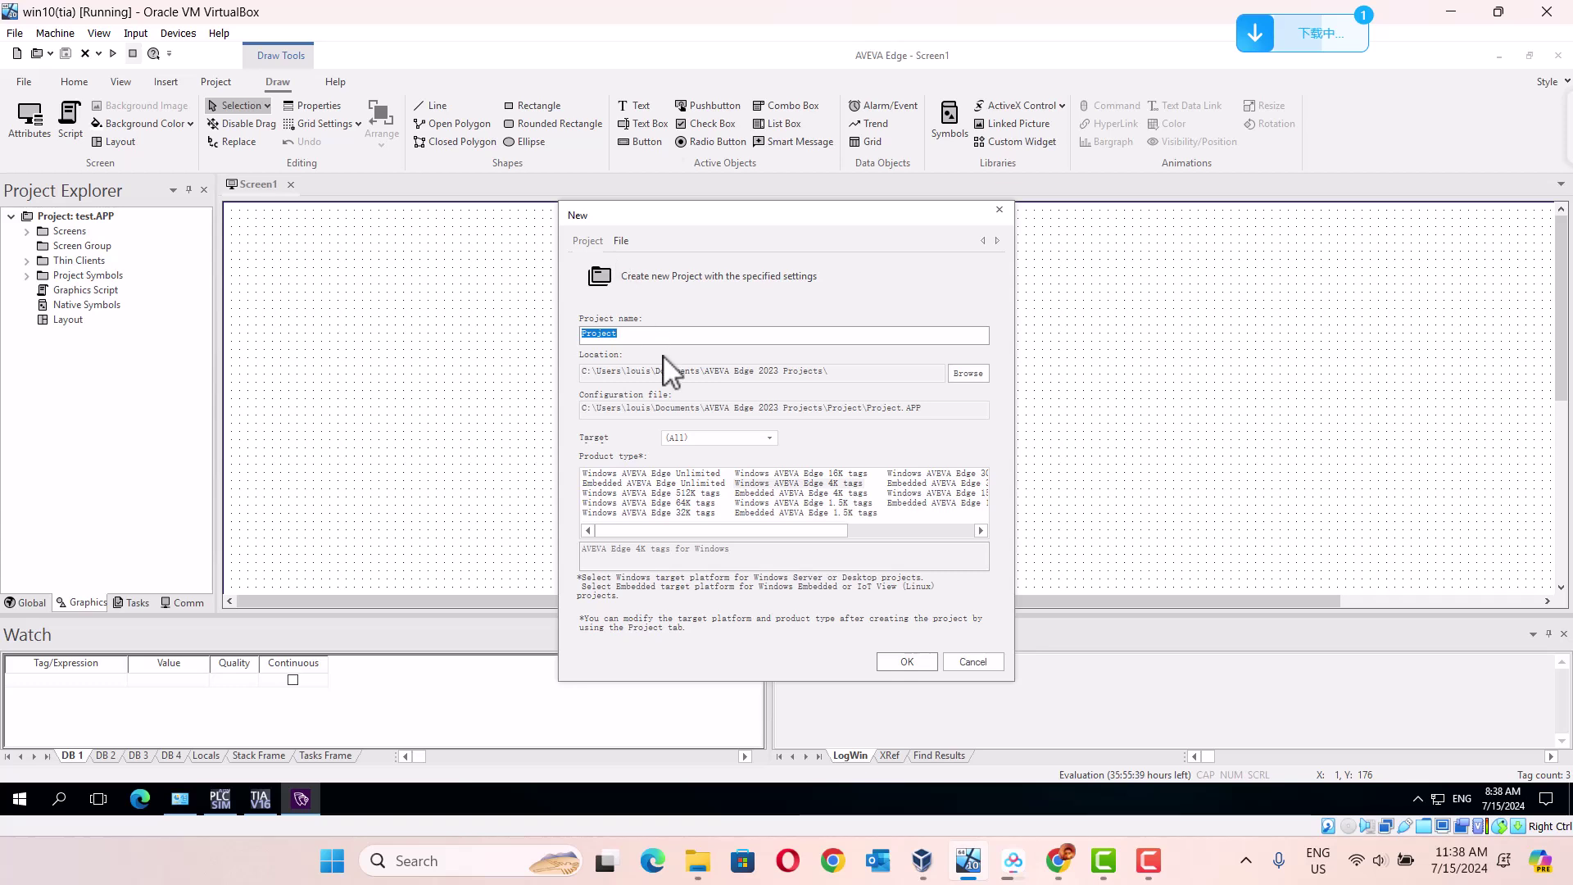
{"action": "type", "text": "opcua"}
{"action": "left_click", "coordinate": [896, 653]}
{"action": "type", "text": "_test"}
{"action": "left_click", "coordinate": [905, 661]}
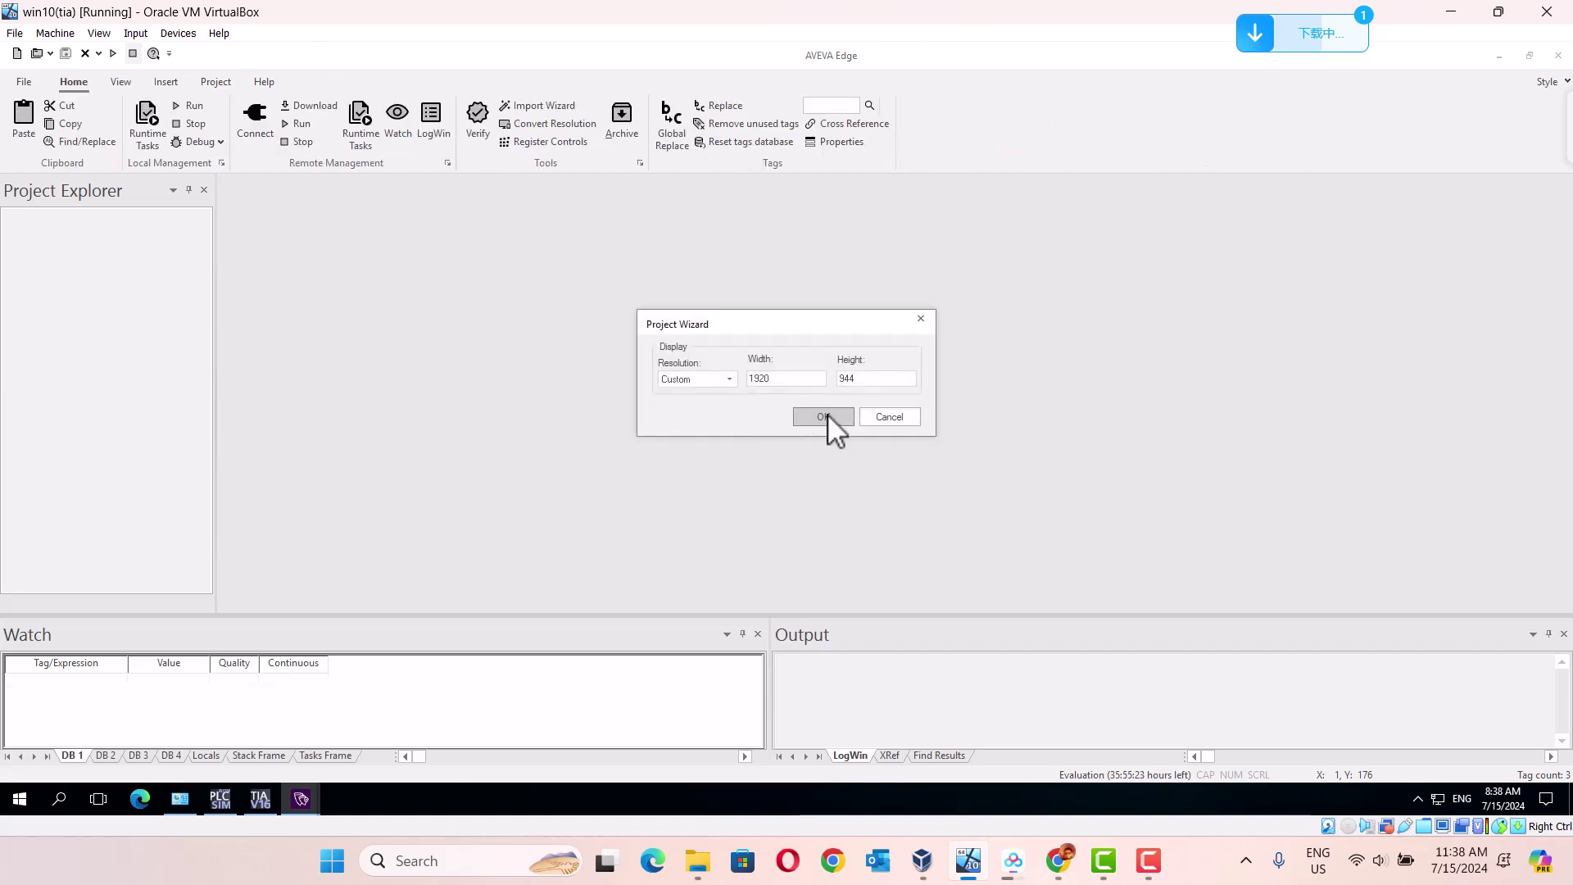
{"action": "left_click", "coordinate": [826, 416]}
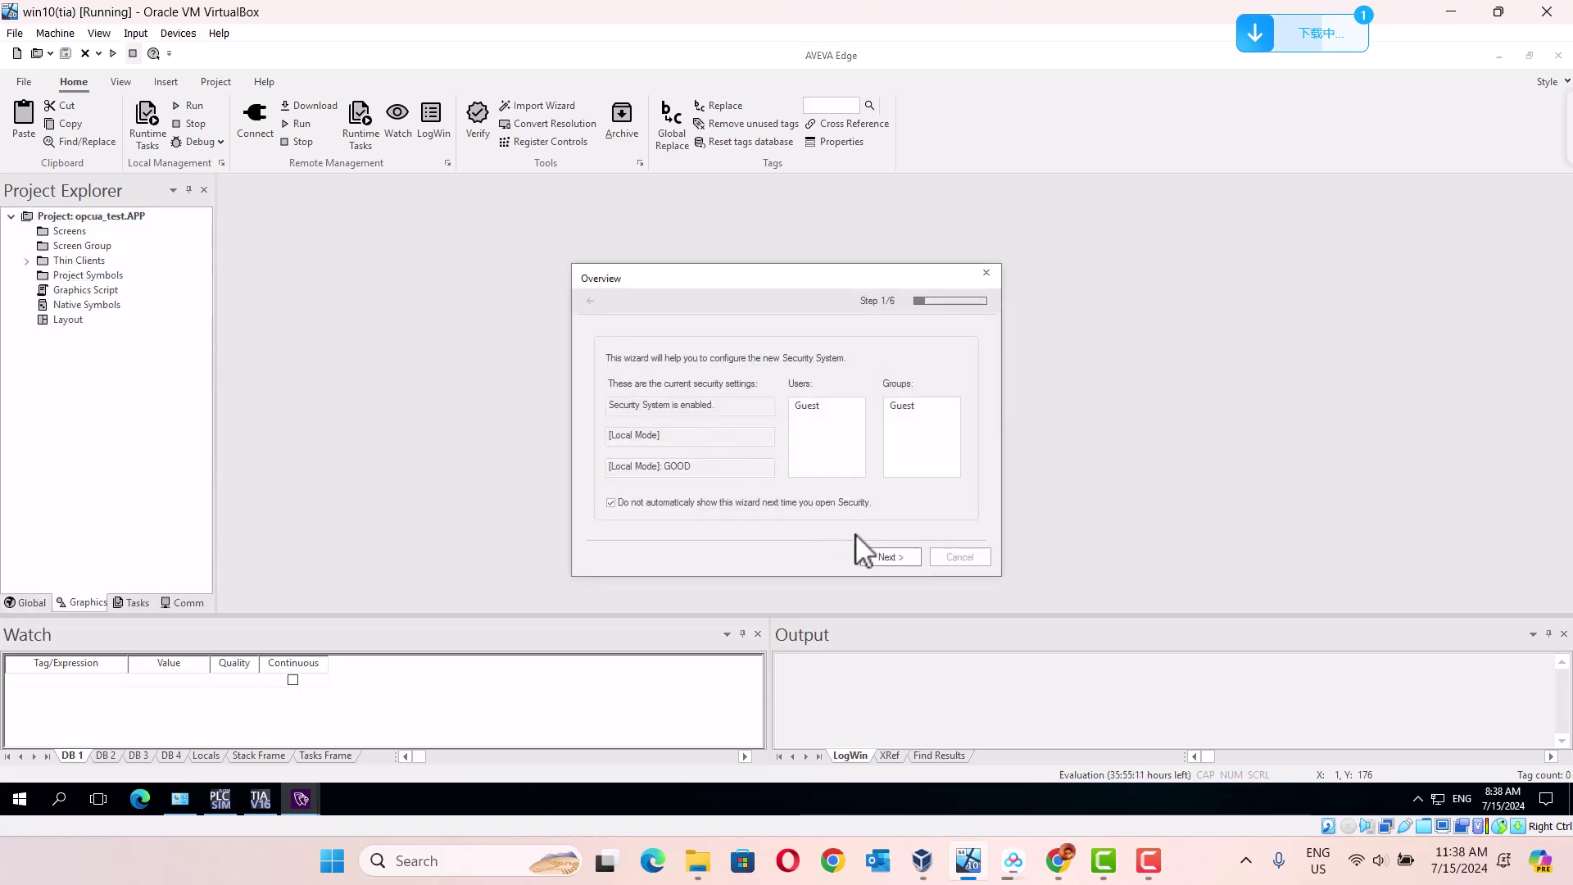
Enable the Security System in Local Only mode without a main password, skipping groups and users.
{"action": "left_click", "coordinate": [893, 551]}
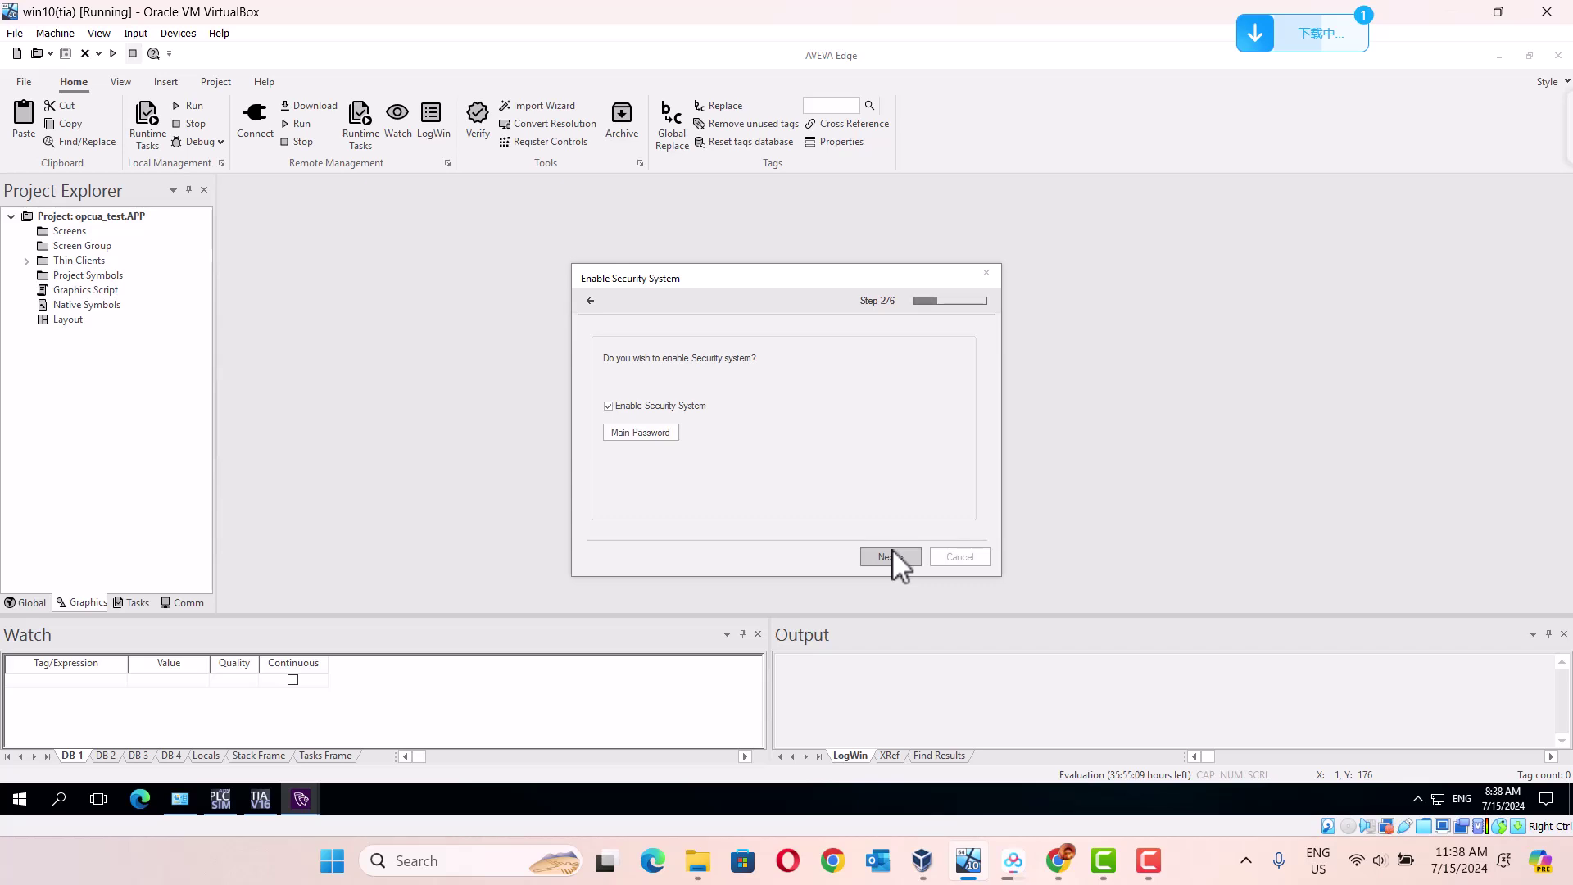
{"action": "left_click", "coordinate": [893, 551]}
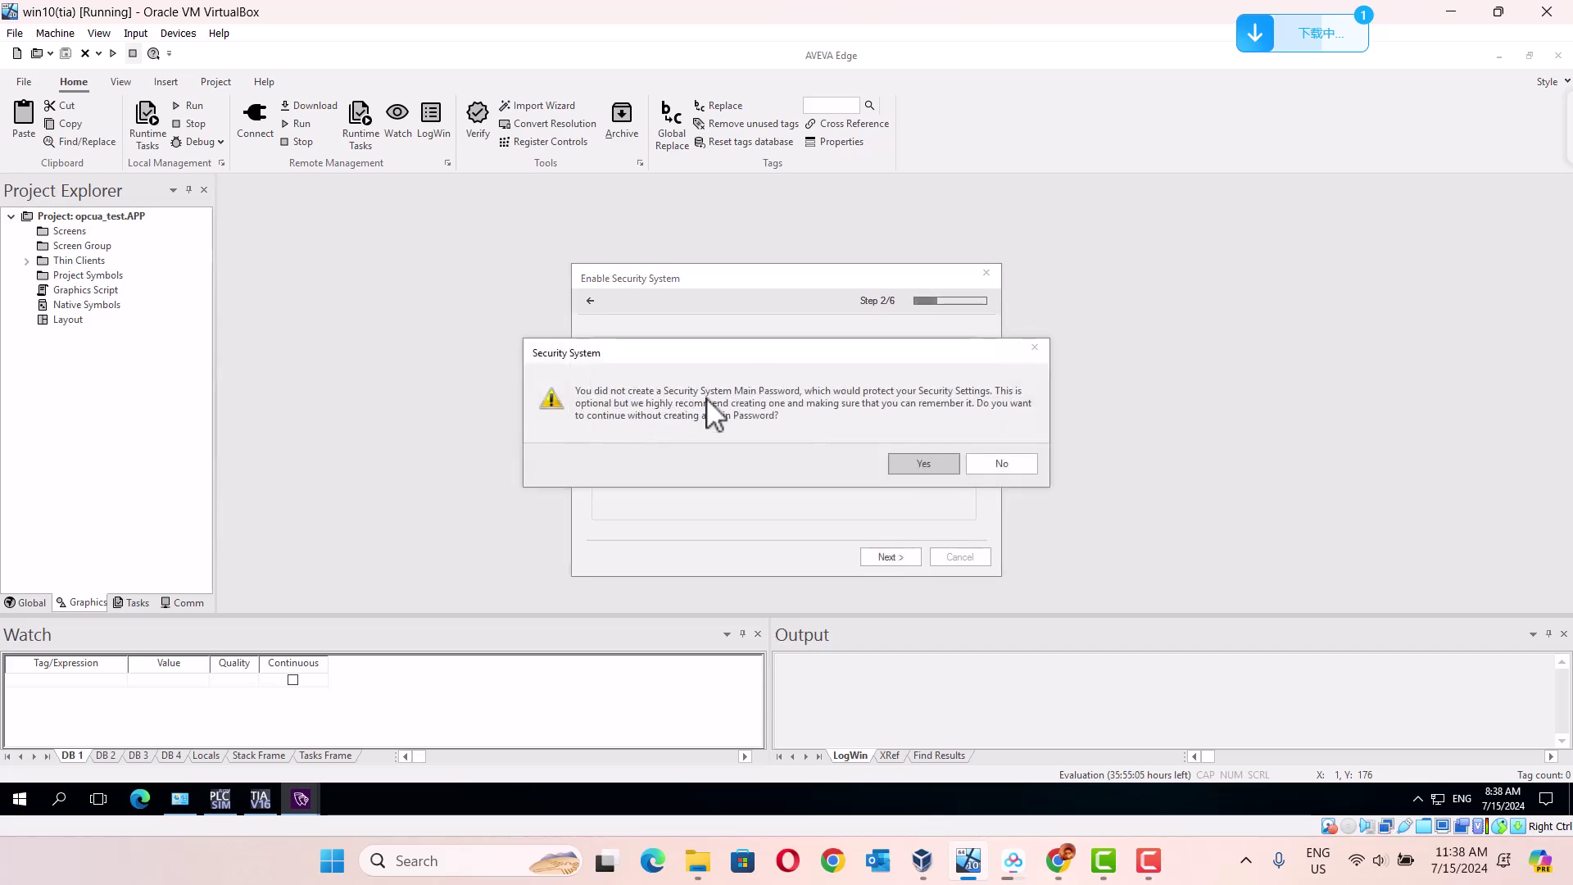
{"action": "left_click", "coordinate": [923, 463]}
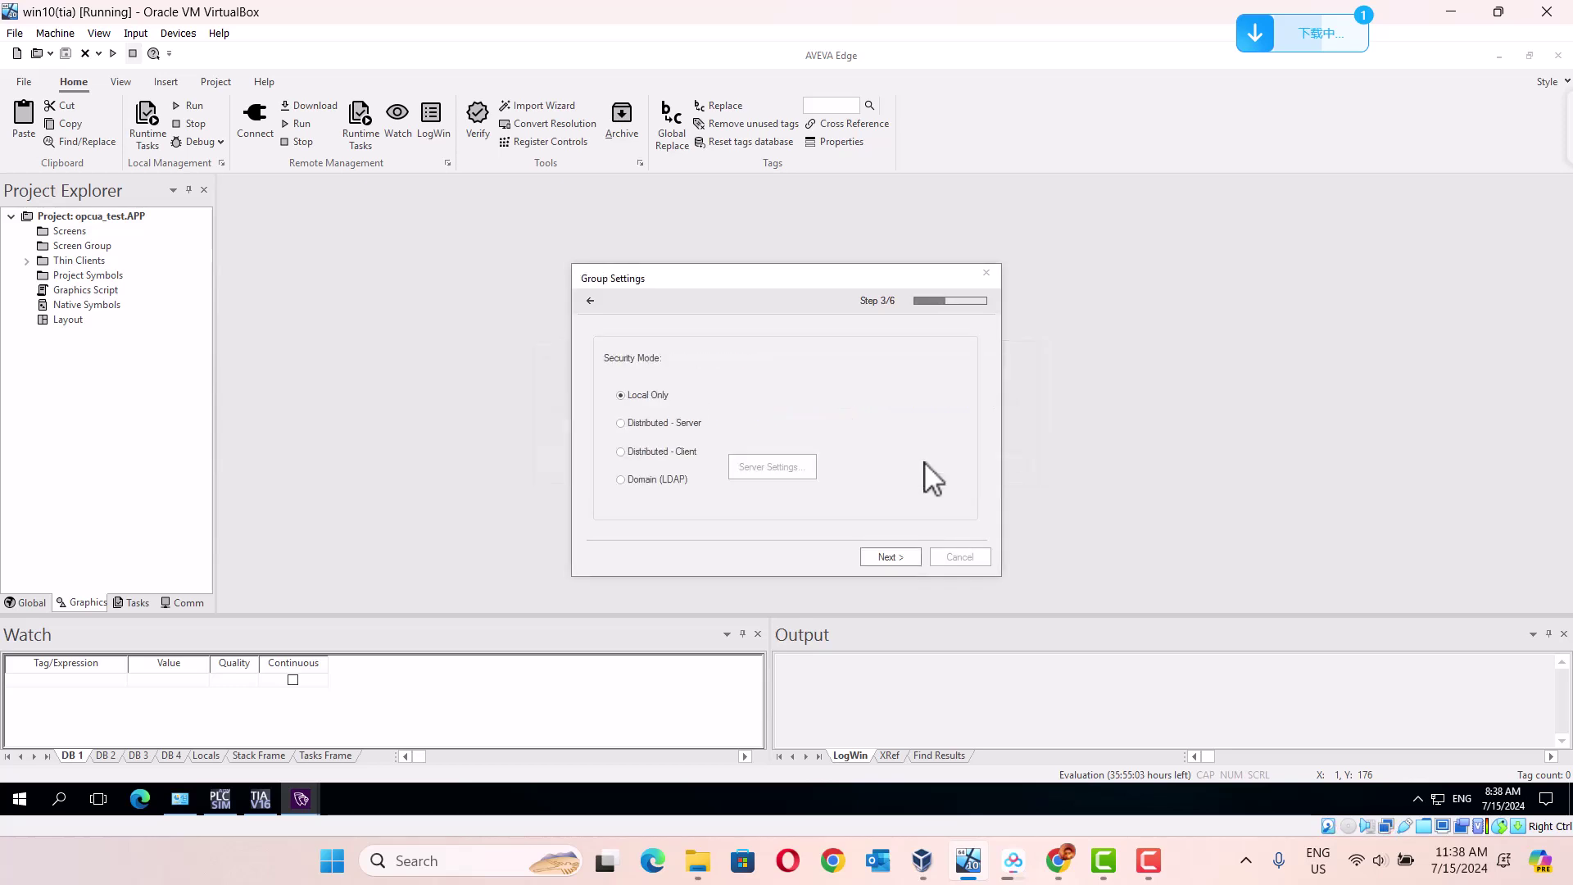
{"action": "left_click", "coordinate": [883, 557]}
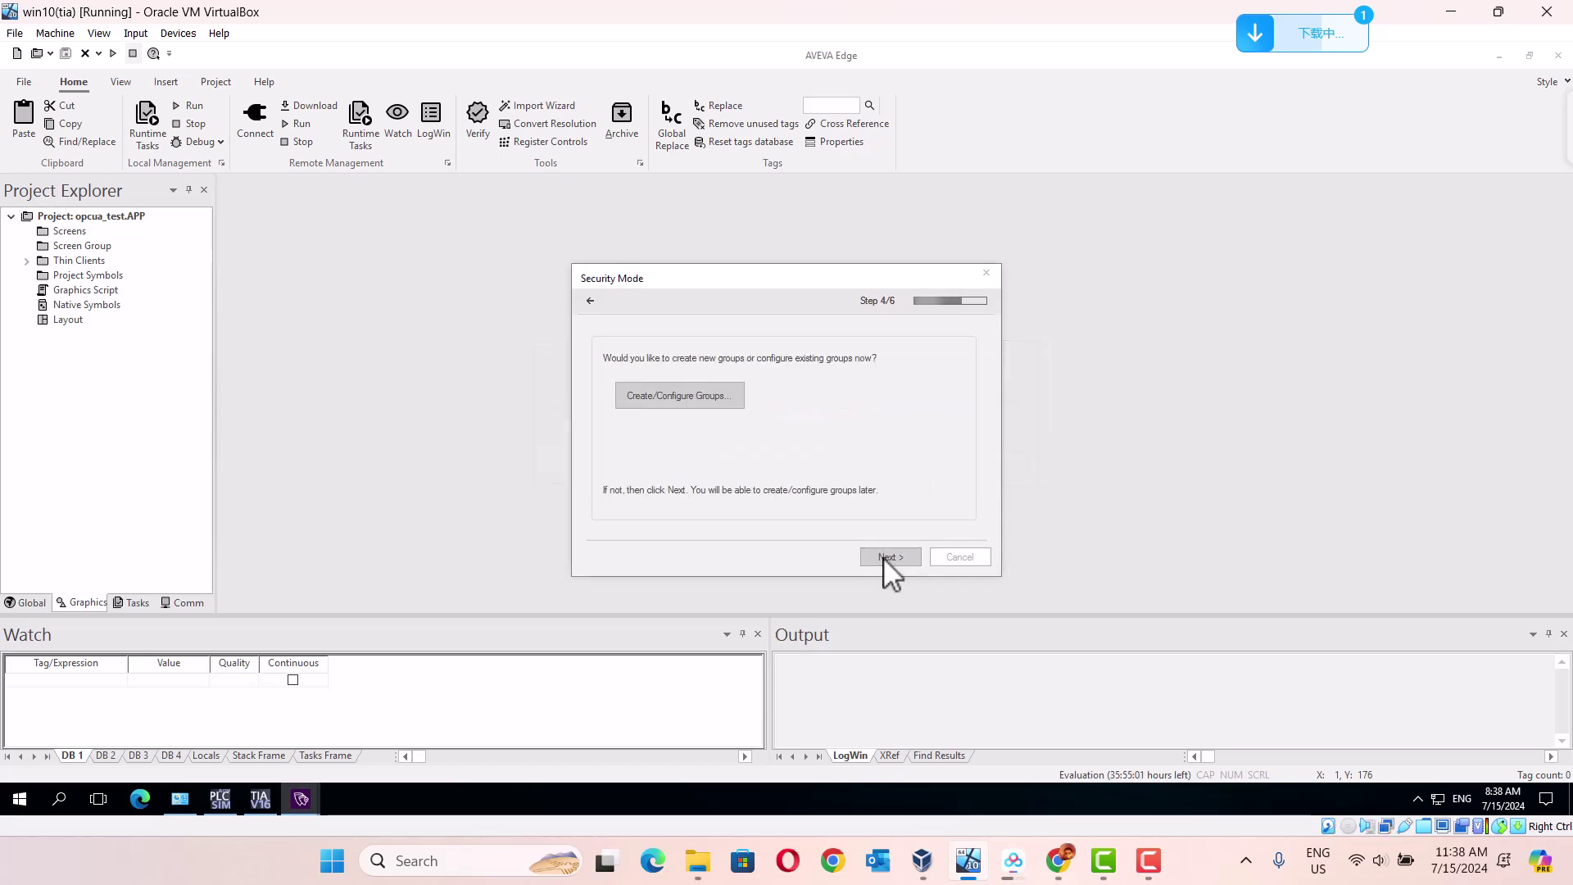
{"action": "left_click", "coordinate": [883, 557]}
{"action": "left_click", "coordinate": [883, 557]}
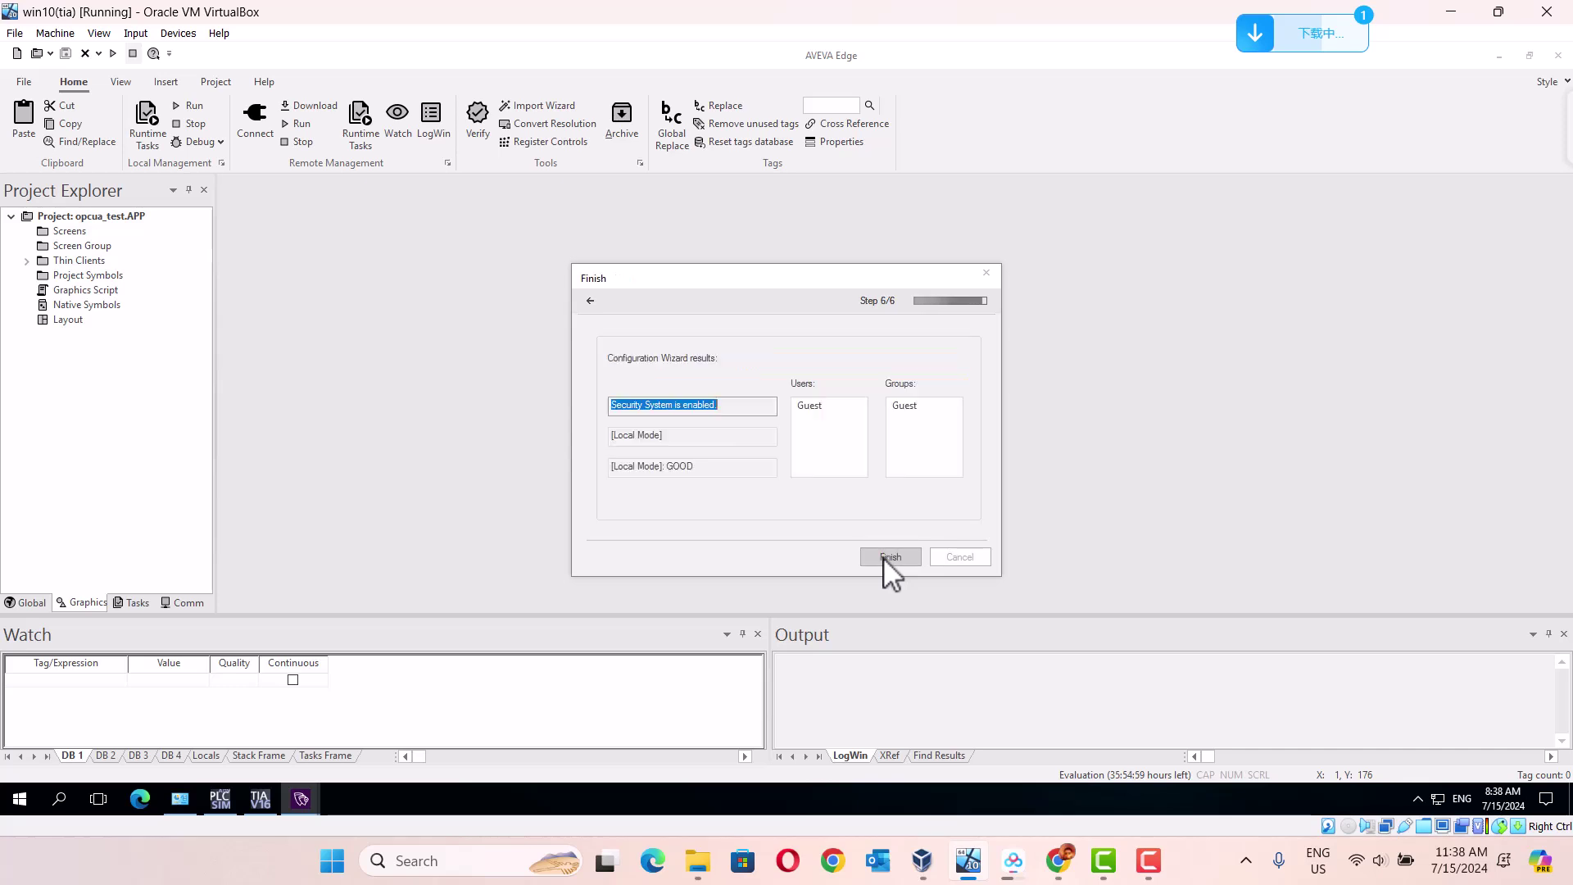
{"action": "left_click", "coordinate": [883, 557]}
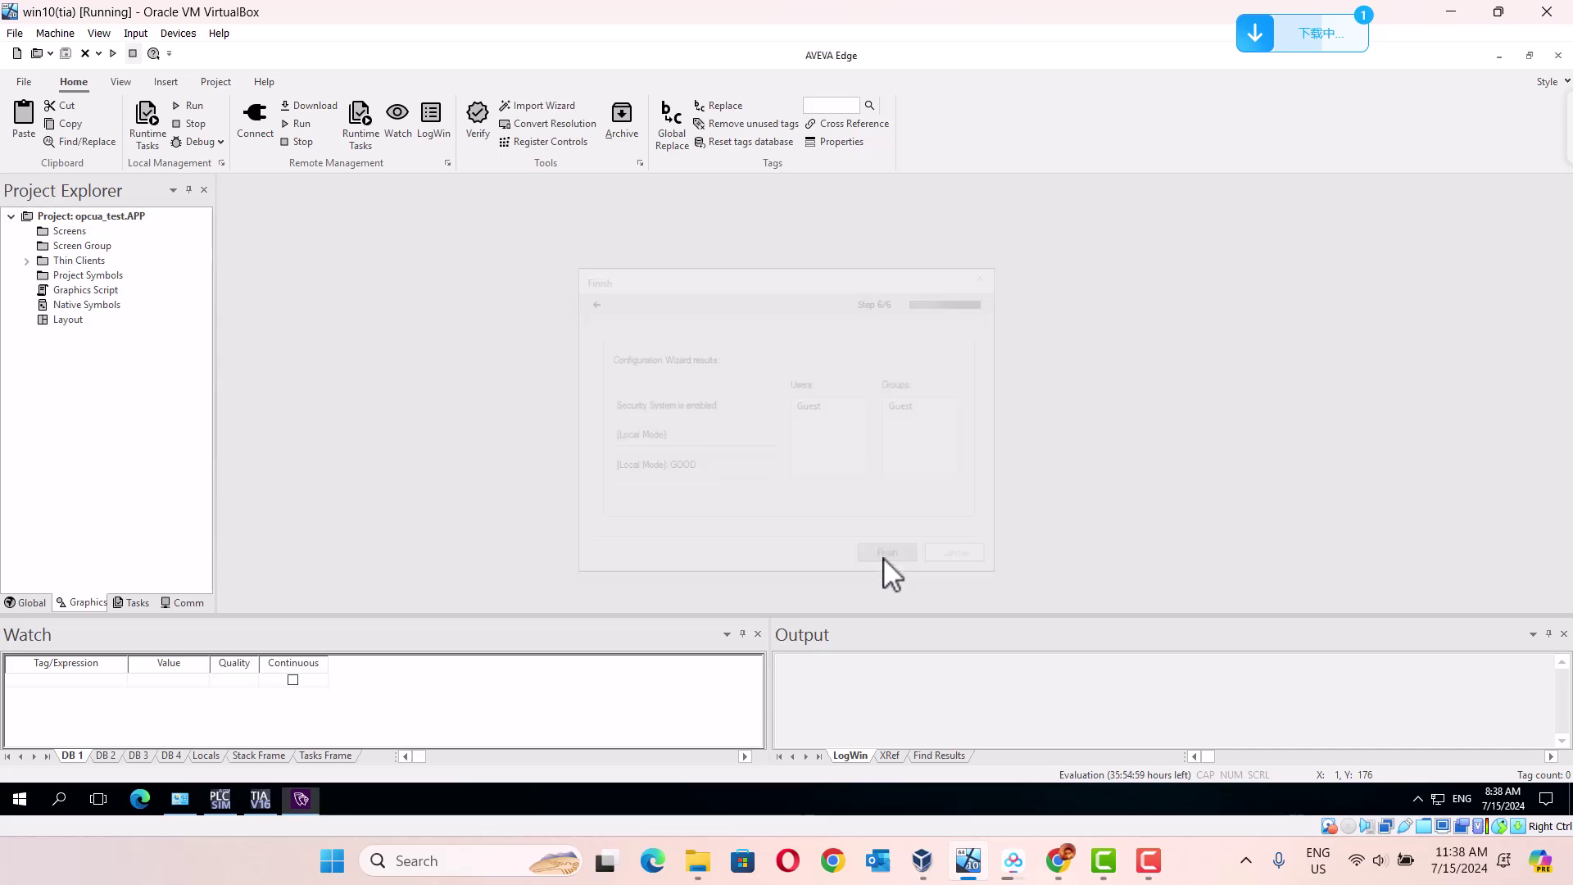
Insert a new screen, Screen2, with the description 'test'.
{"action": "right_click", "coordinate": [69, 236]}
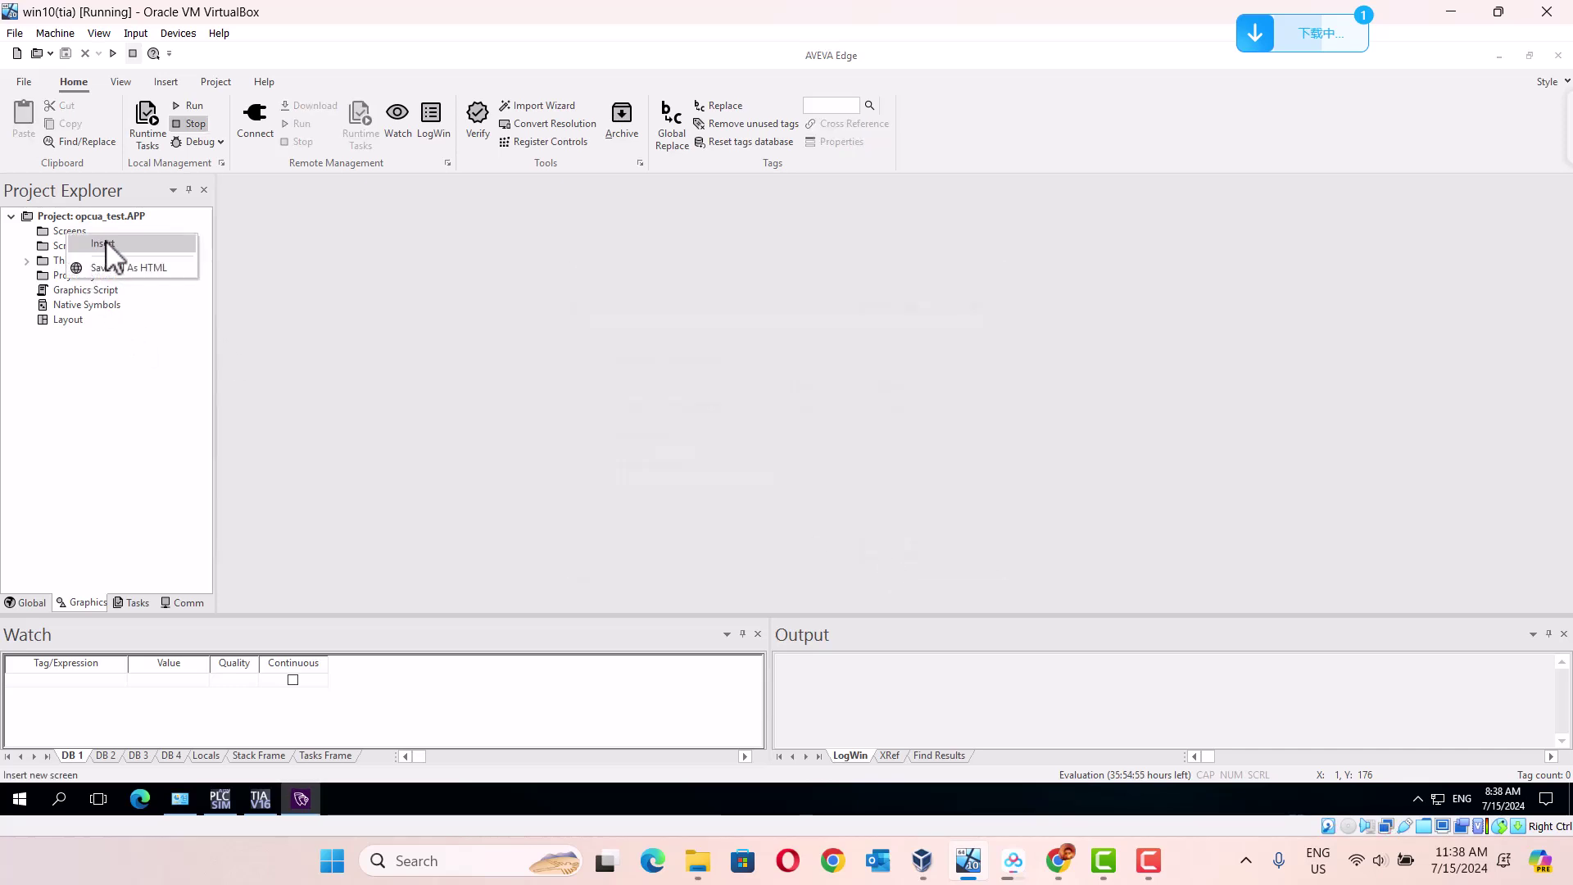
{"action": "left_click", "coordinate": [109, 255]}
{"action": "type", "text": "test"}
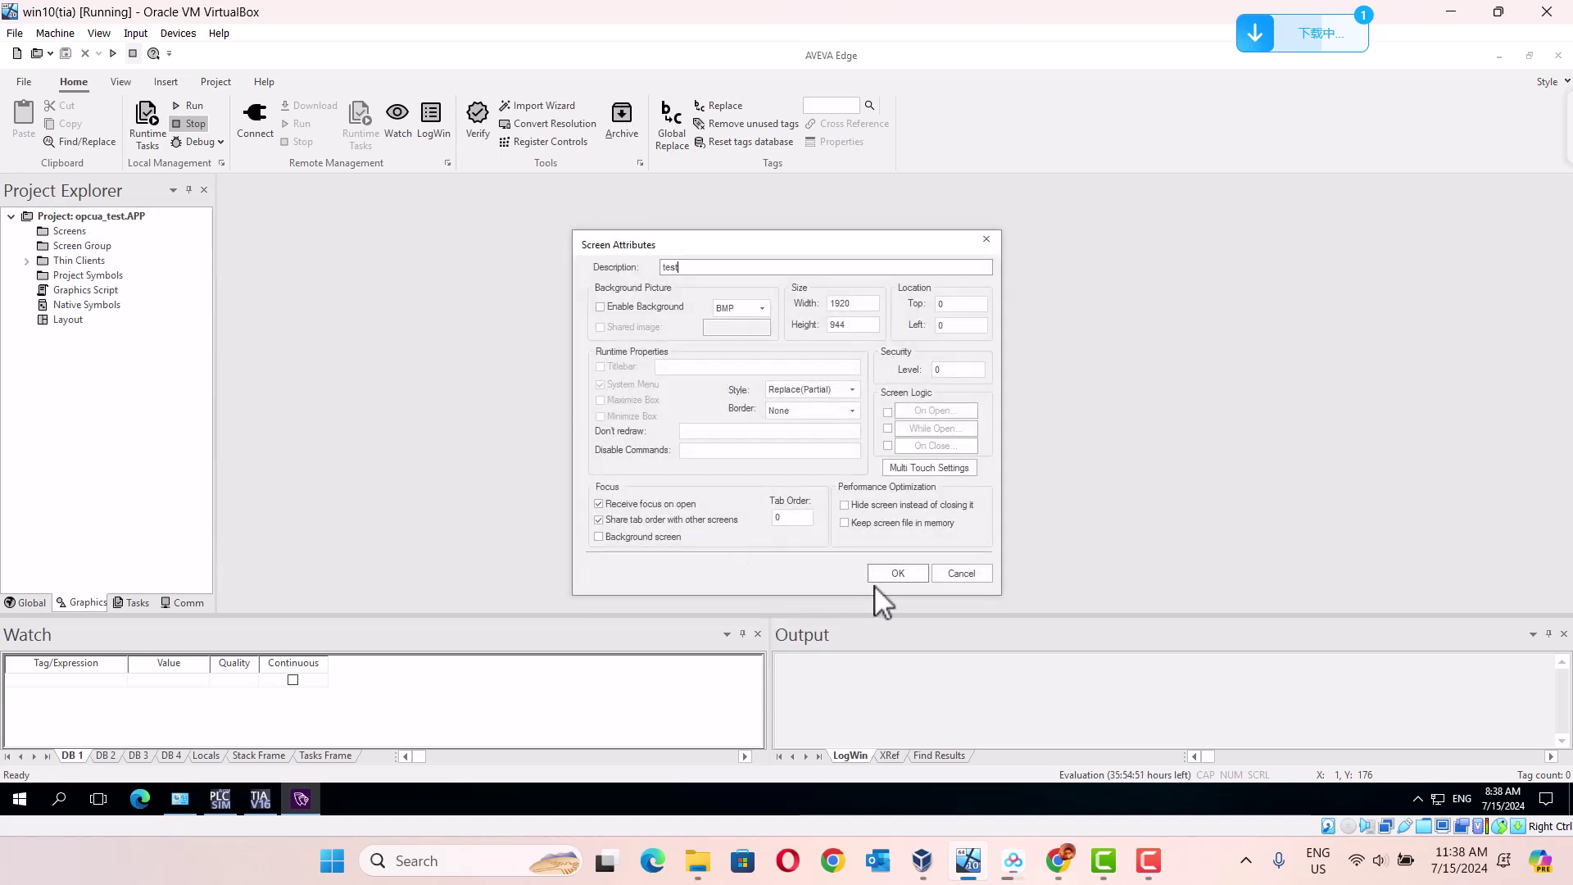
{"action": "left_click", "coordinate": [898, 573]}
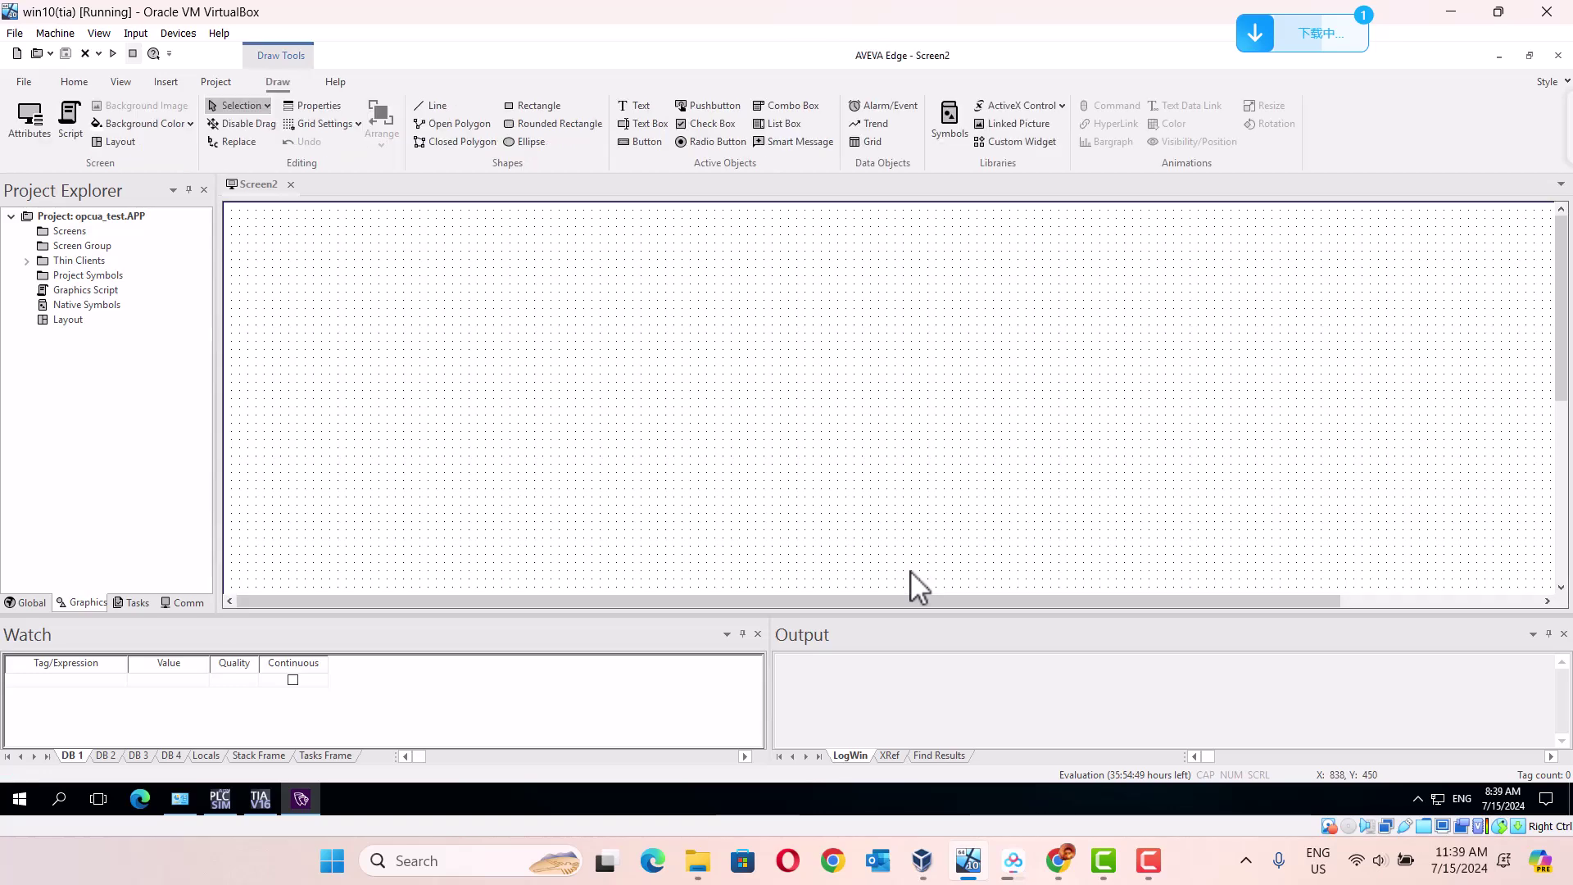
Create OPC UA client sheet UACL001.UA with the description test_wyn.
{"action": "left_click", "coordinate": [183, 603]}
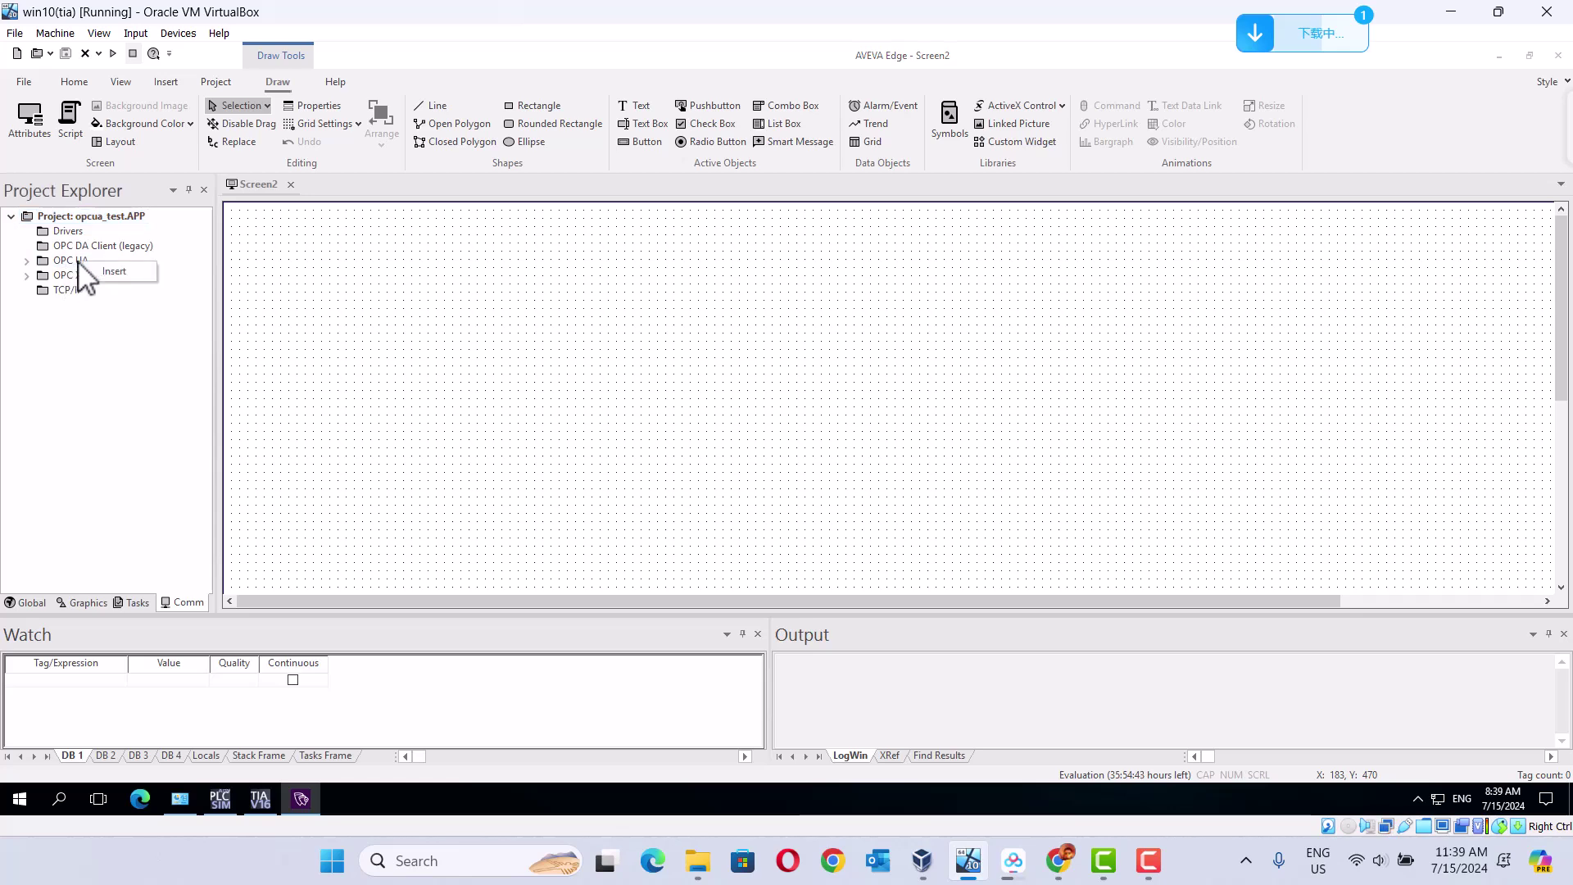
{"action": "double_click", "coordinate": [117, 265]}
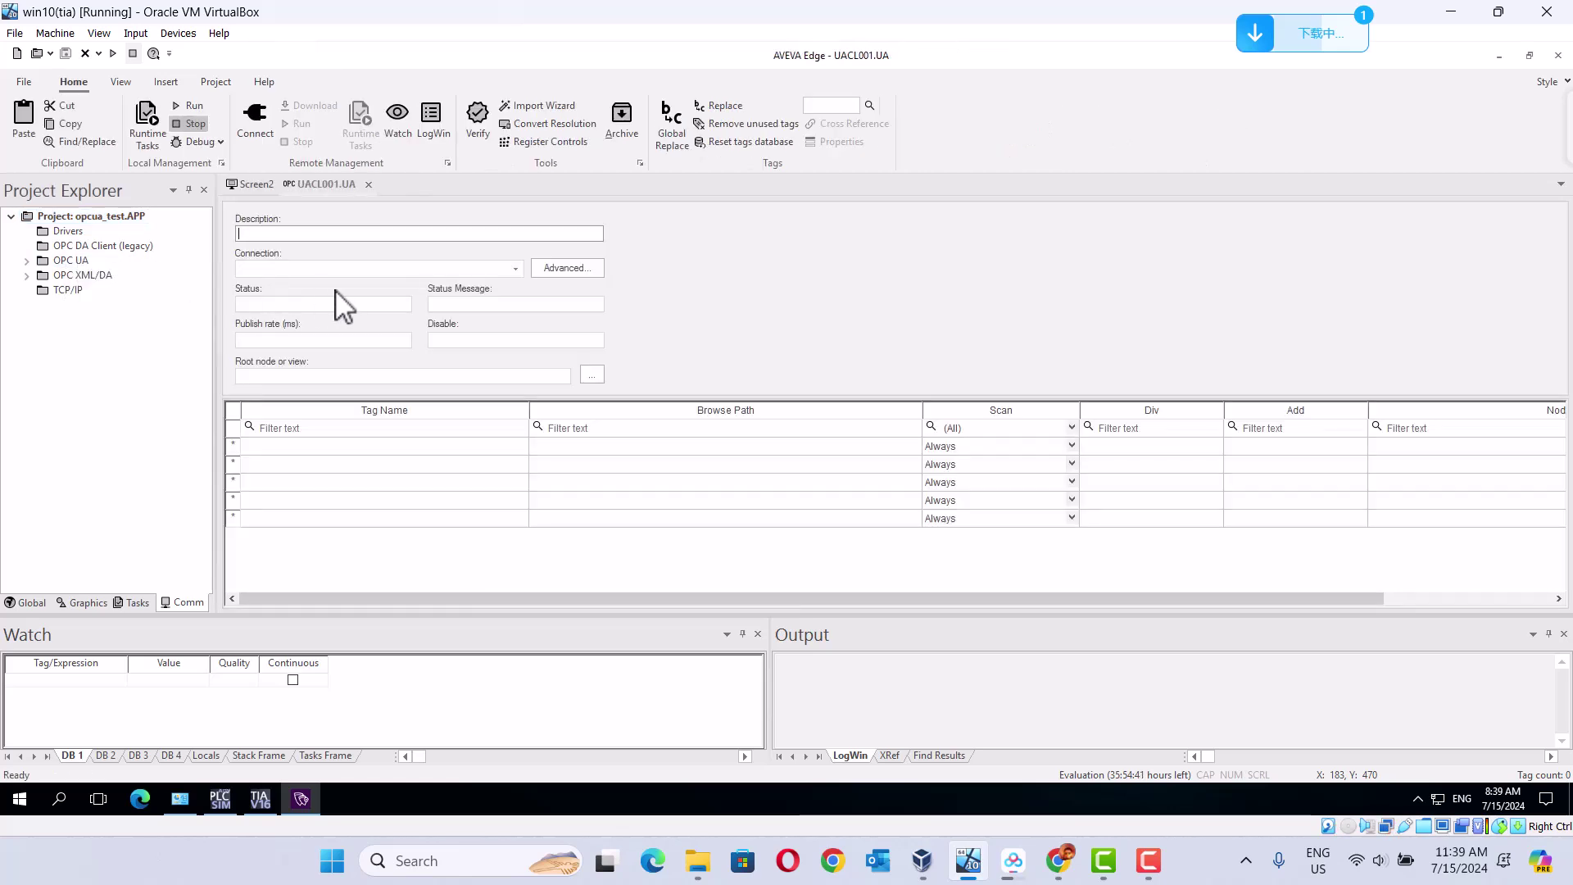
{"action": "type", "text": "test"}
{"action": "left_click", "coordinate": [516, 269]}
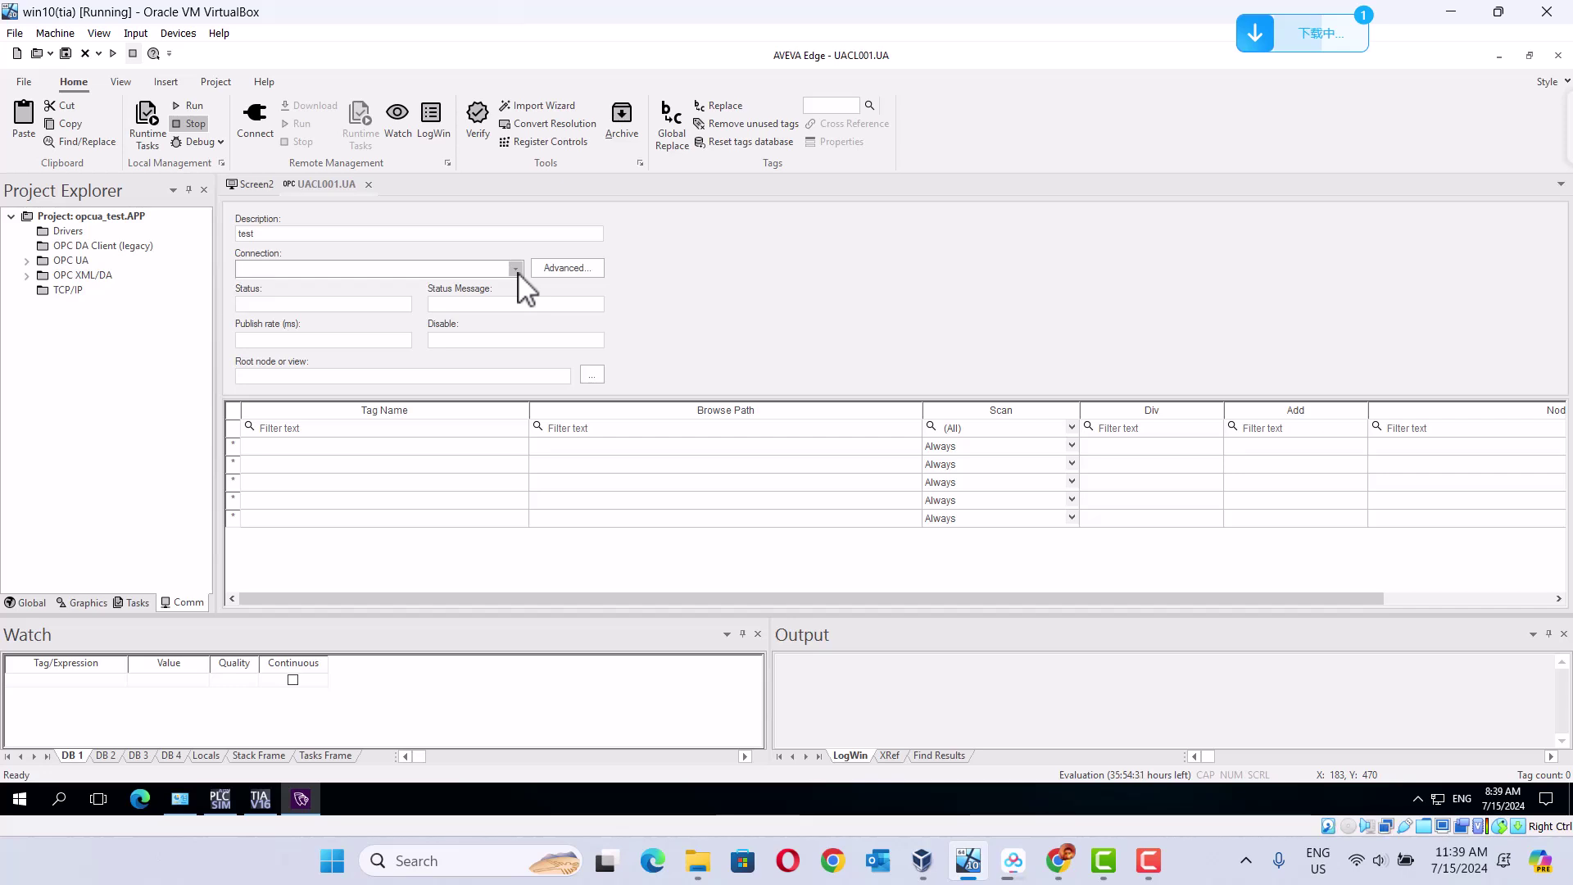
{"action": "left_click", "coordinate": [317, 233]}
{"action": "left_click", "coordinate": [317, 233]}
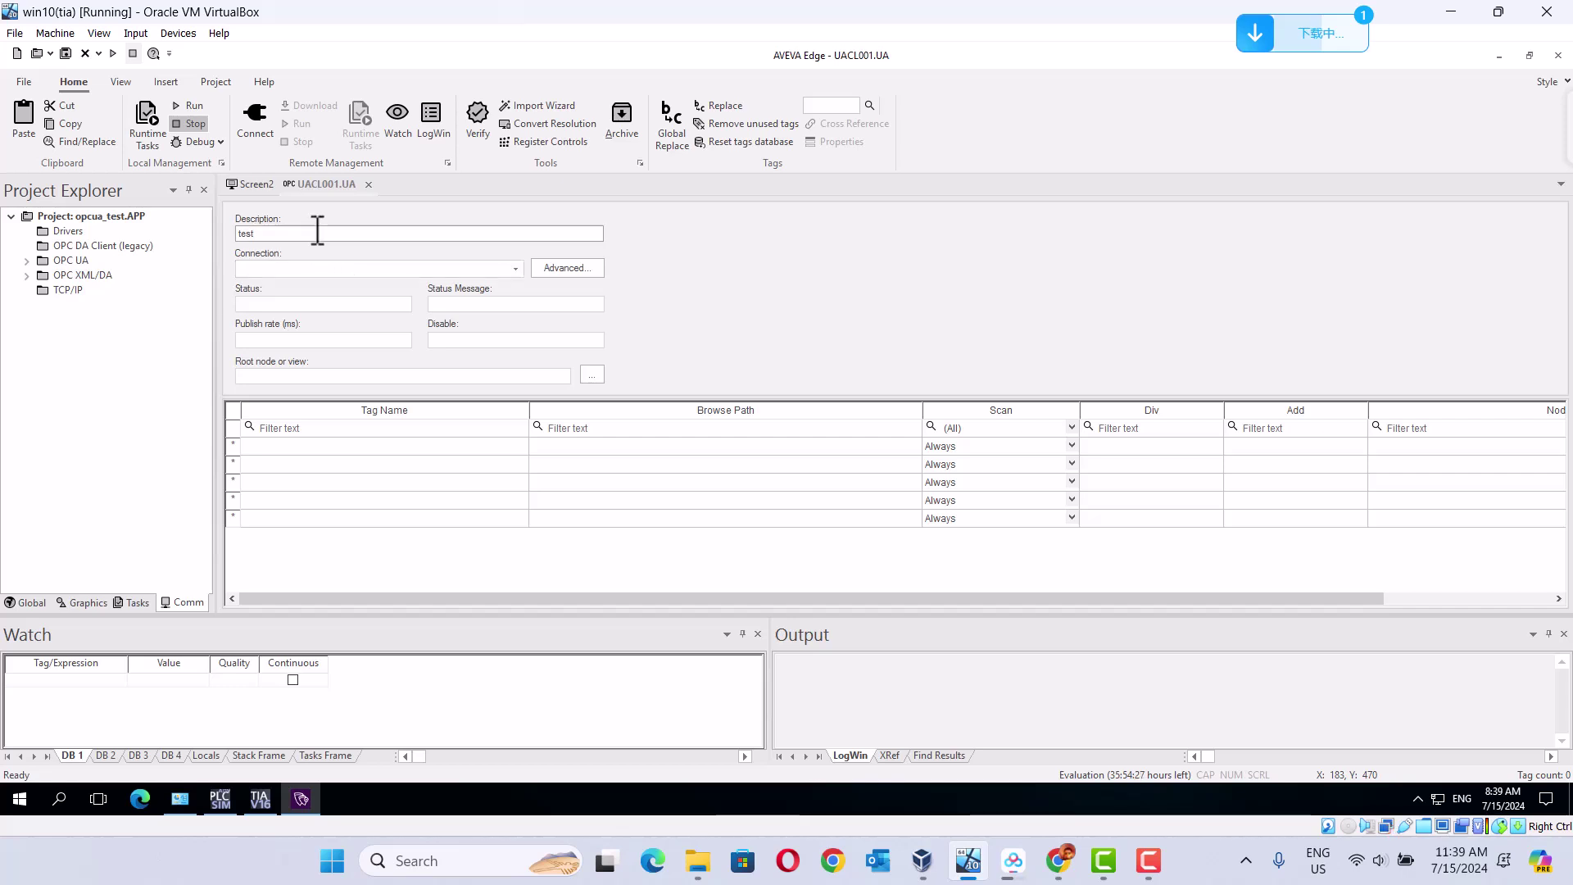
{"action": "type", "text": "_wyn"}
{"action": "key", "text": "Tab"}
{"action": "mouse_move", "coordinate": [260, 804]}
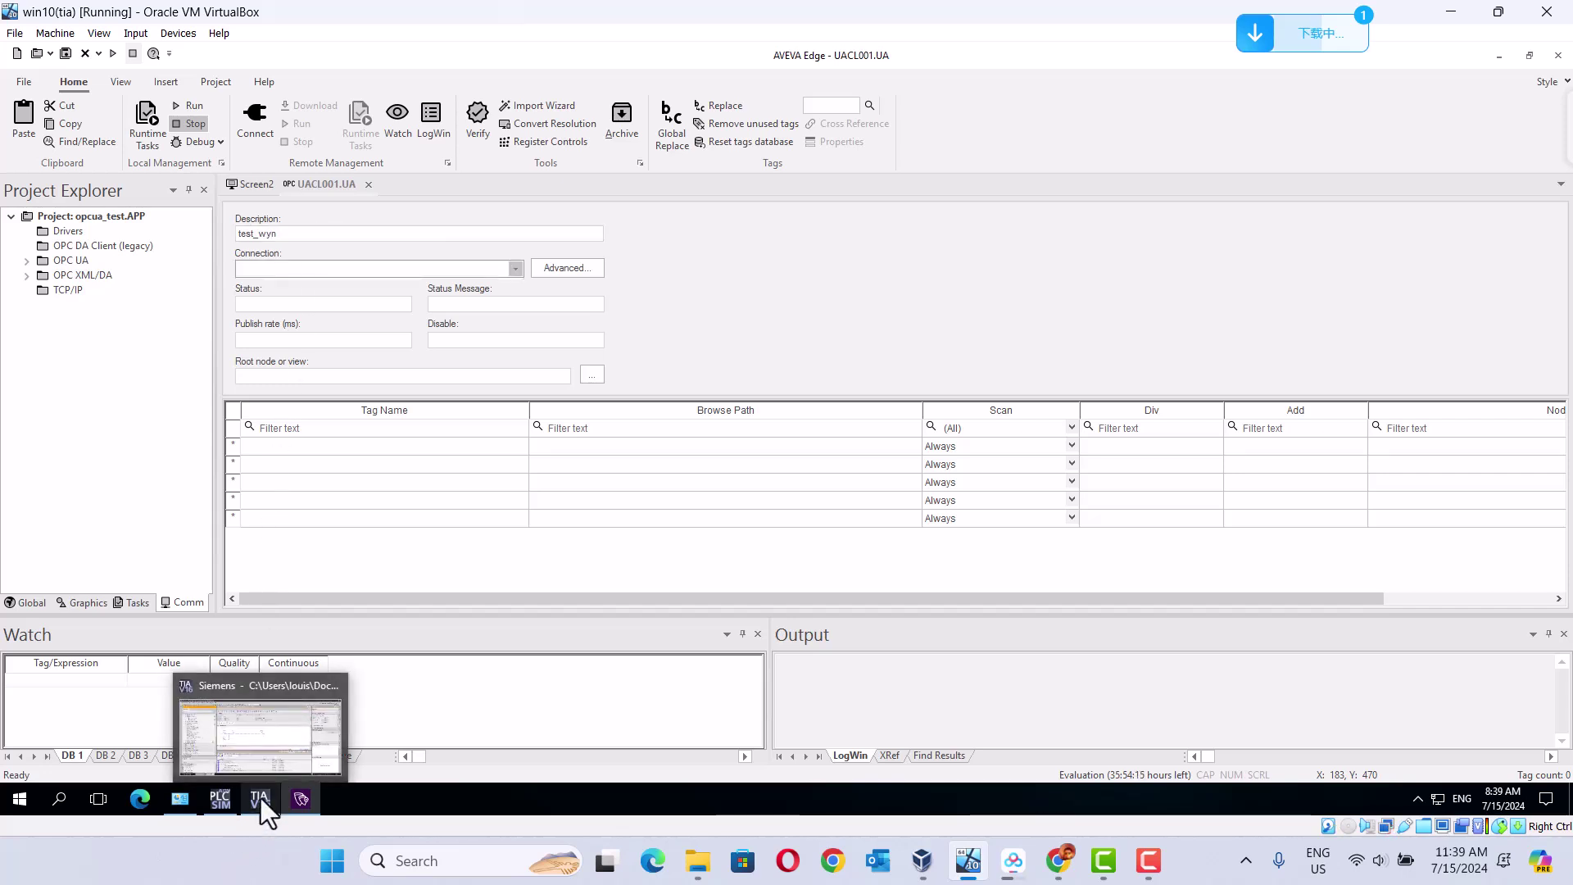
{"action": "key", "text": "Tab"}
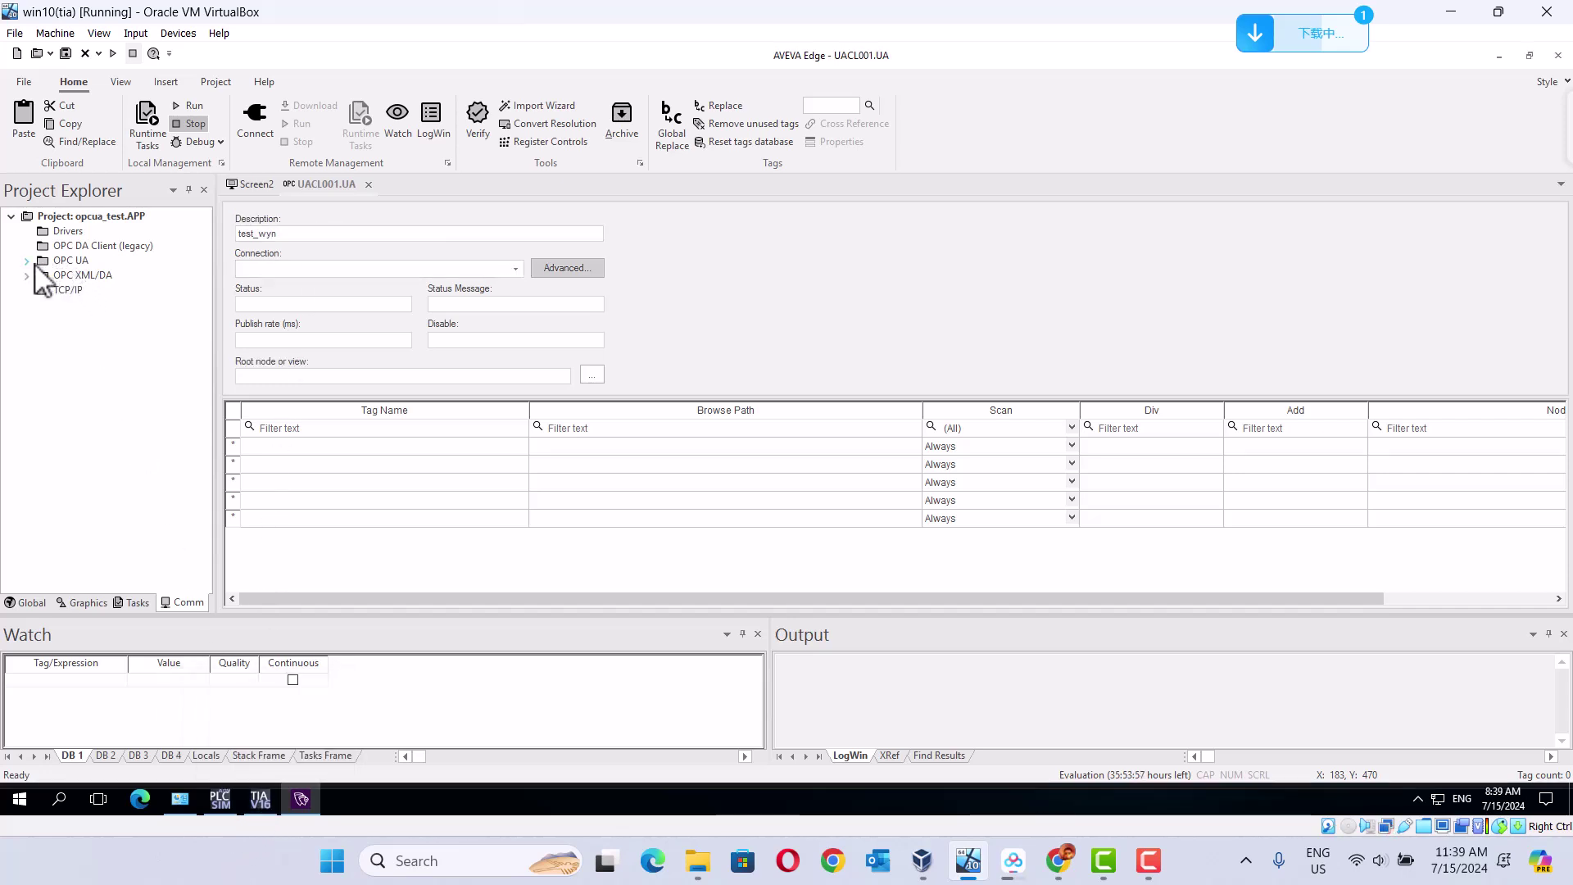
Insert a new OPC UA server connection and begin naming it 'test'.
{"action": "double_click", "coordinate": [38, 261]}
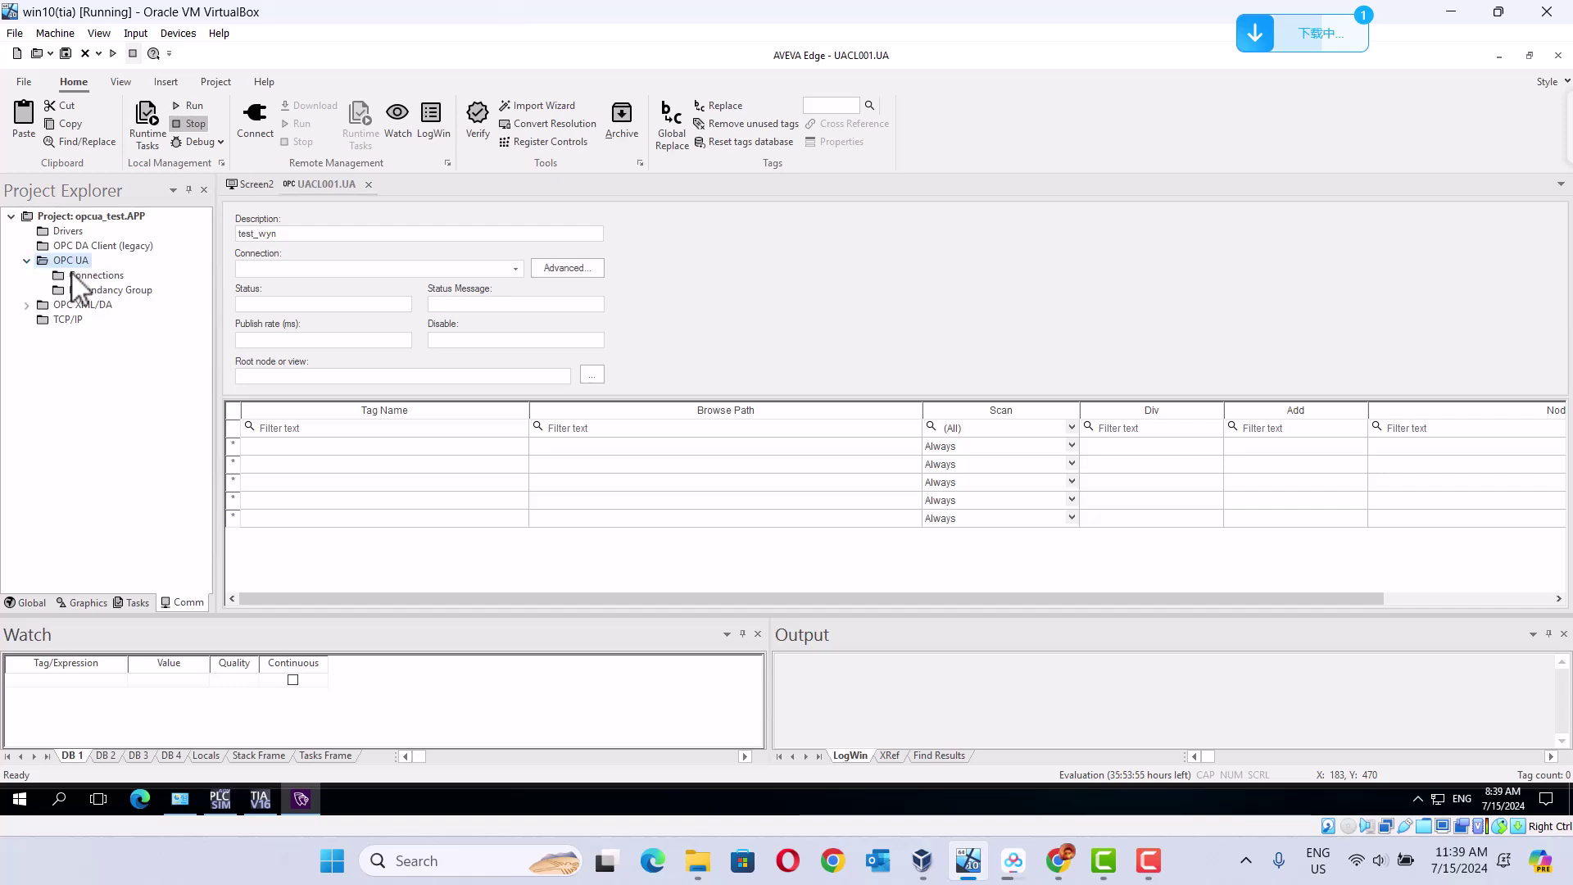
{"action": "left_click", "coordinate": [94, 276]}
{"action": "right_click", "coordinate": [95, 278]}
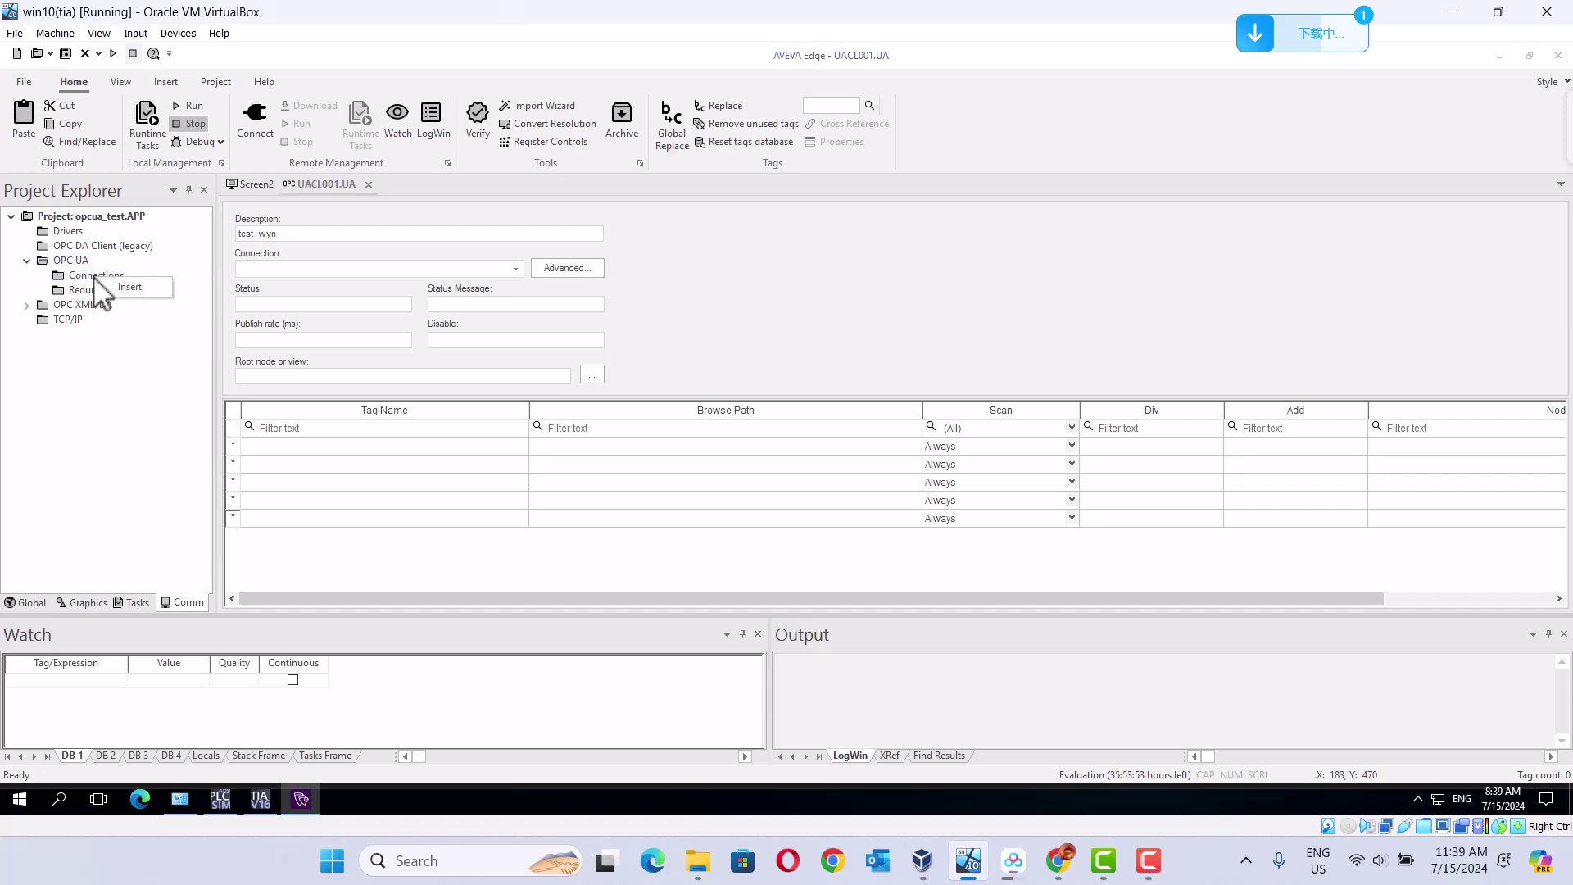
{"action": "left_click", "coordinate": [127, 286]}
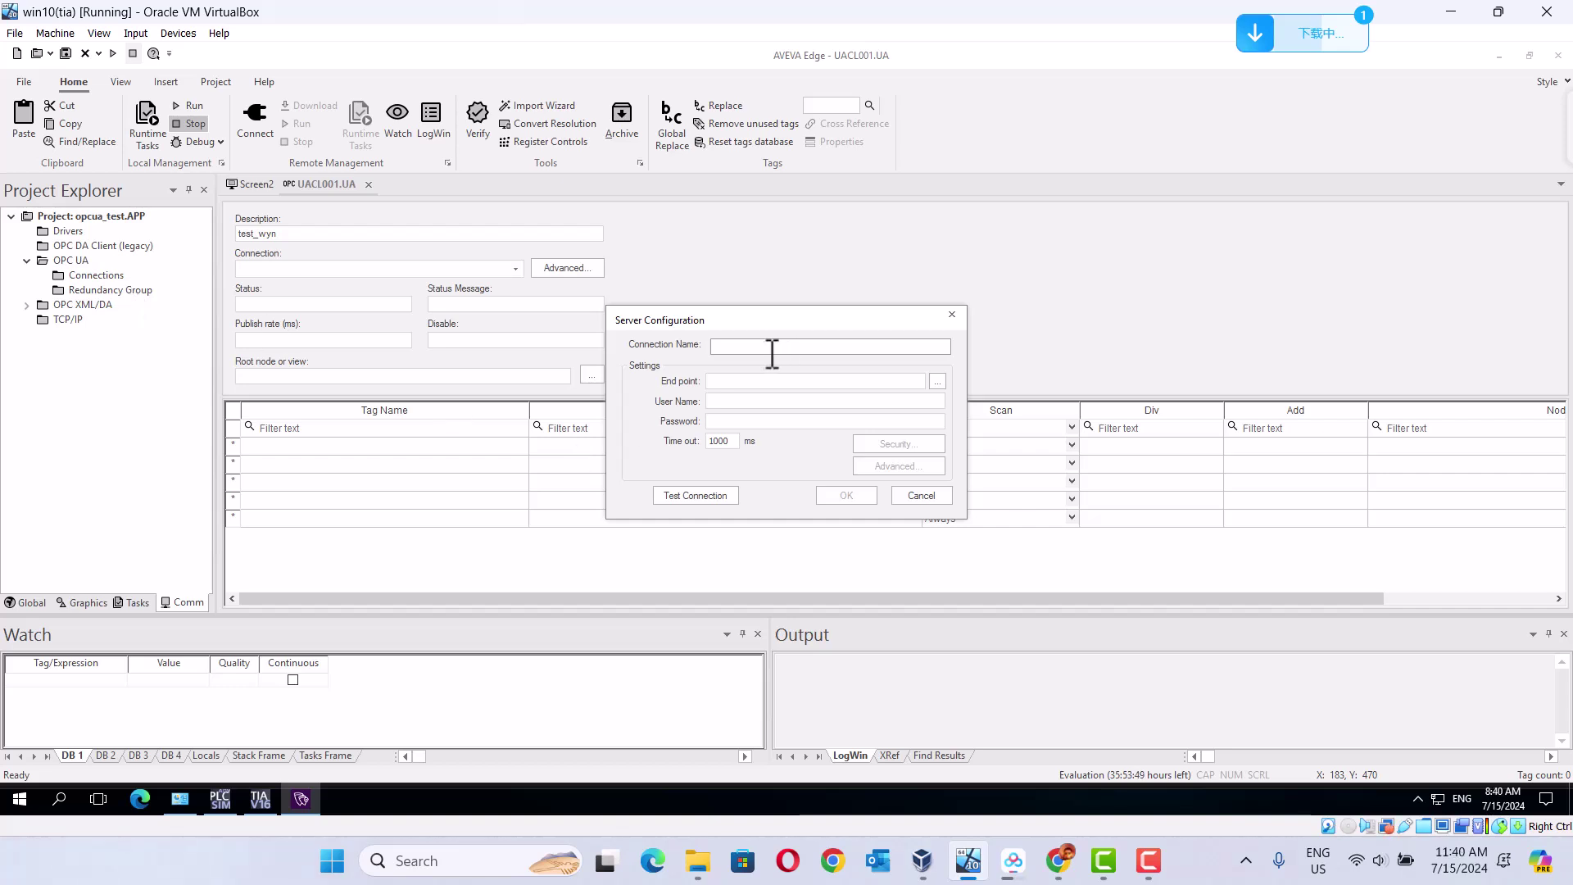
{"action": "type", "text": "test"}
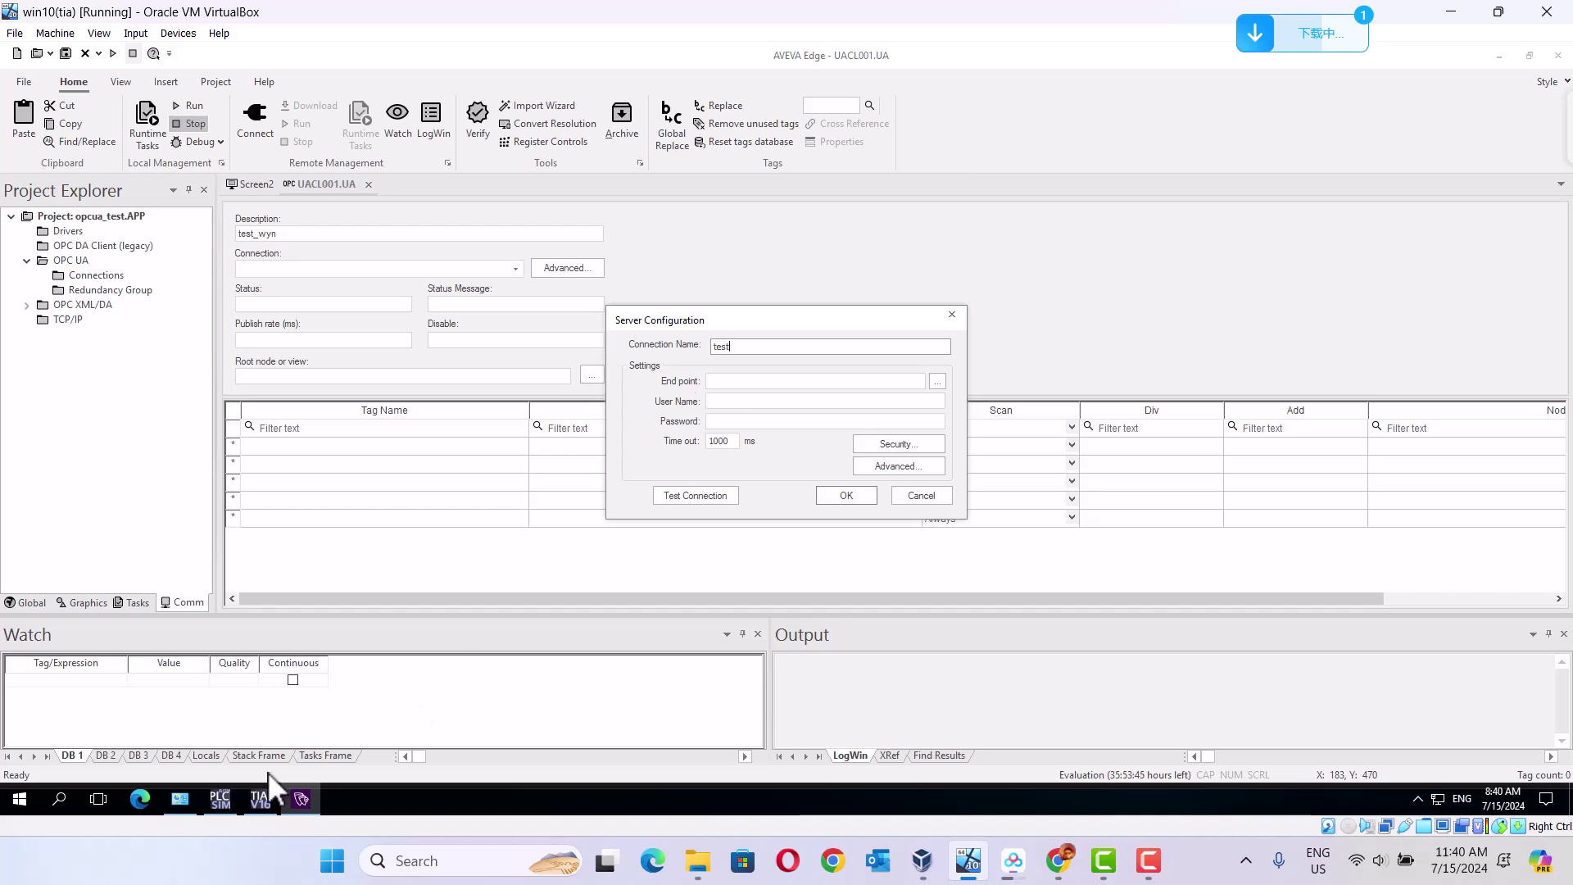
{"action": "left_click", "coordinate": [260, 800]}
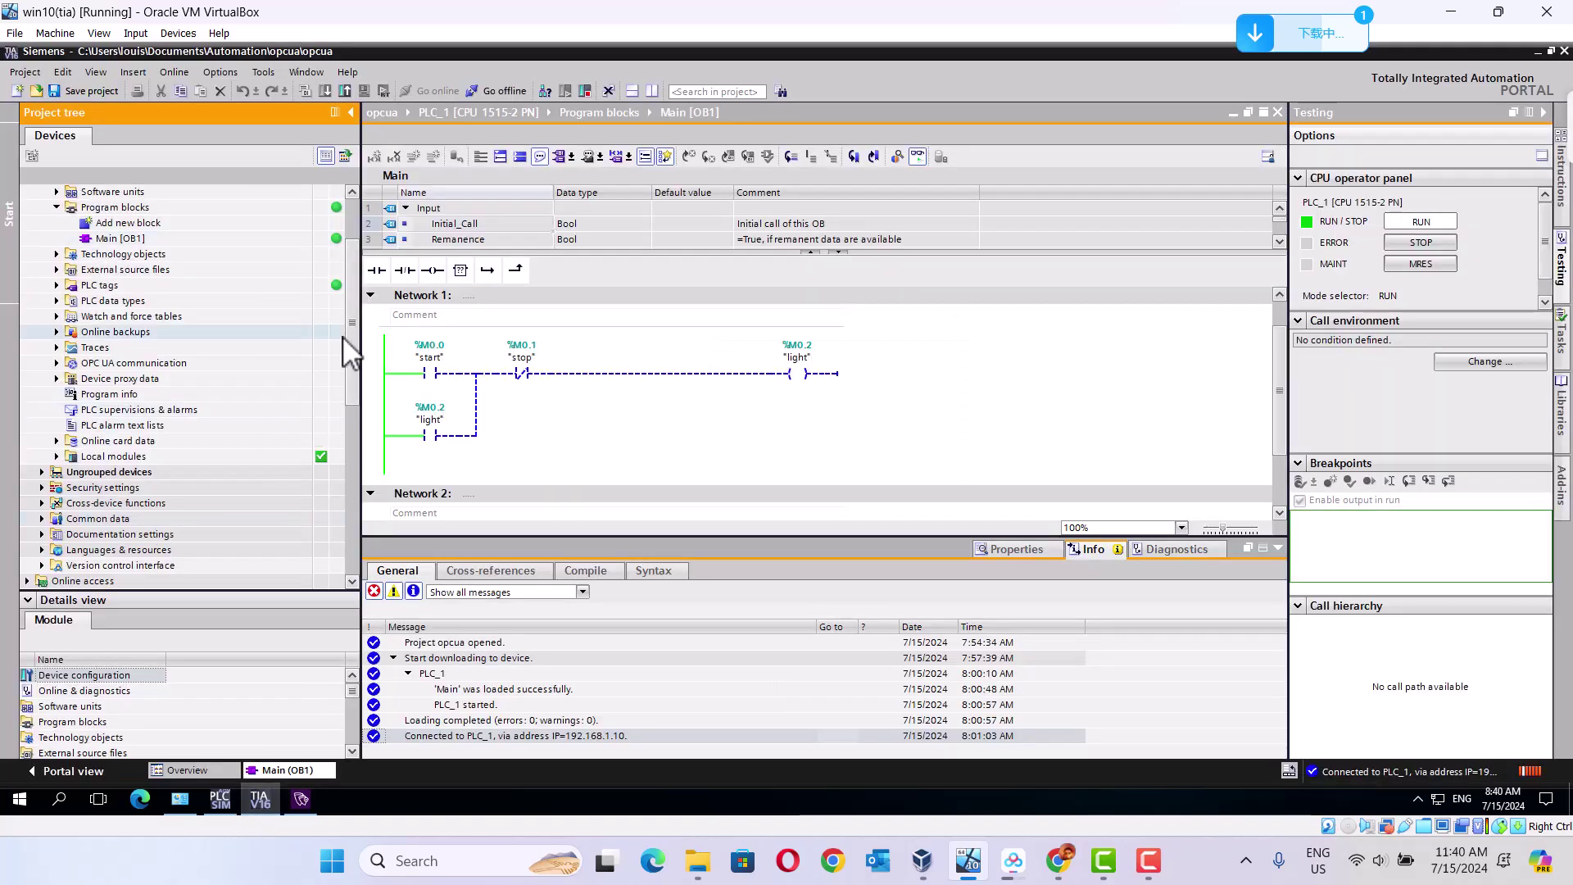
Copy PLC_1's OPC UA server address opc.tcp://192.168.1.10:4840 from its properties.
{"action": "scroll", "coordinate": [358, 295], "scroll_direction": "up", "scroll_amount": 2}
{"action": "scroll", "coordinate": [358, 299], "scroll_direction": "up", "scroll_amount": 1}
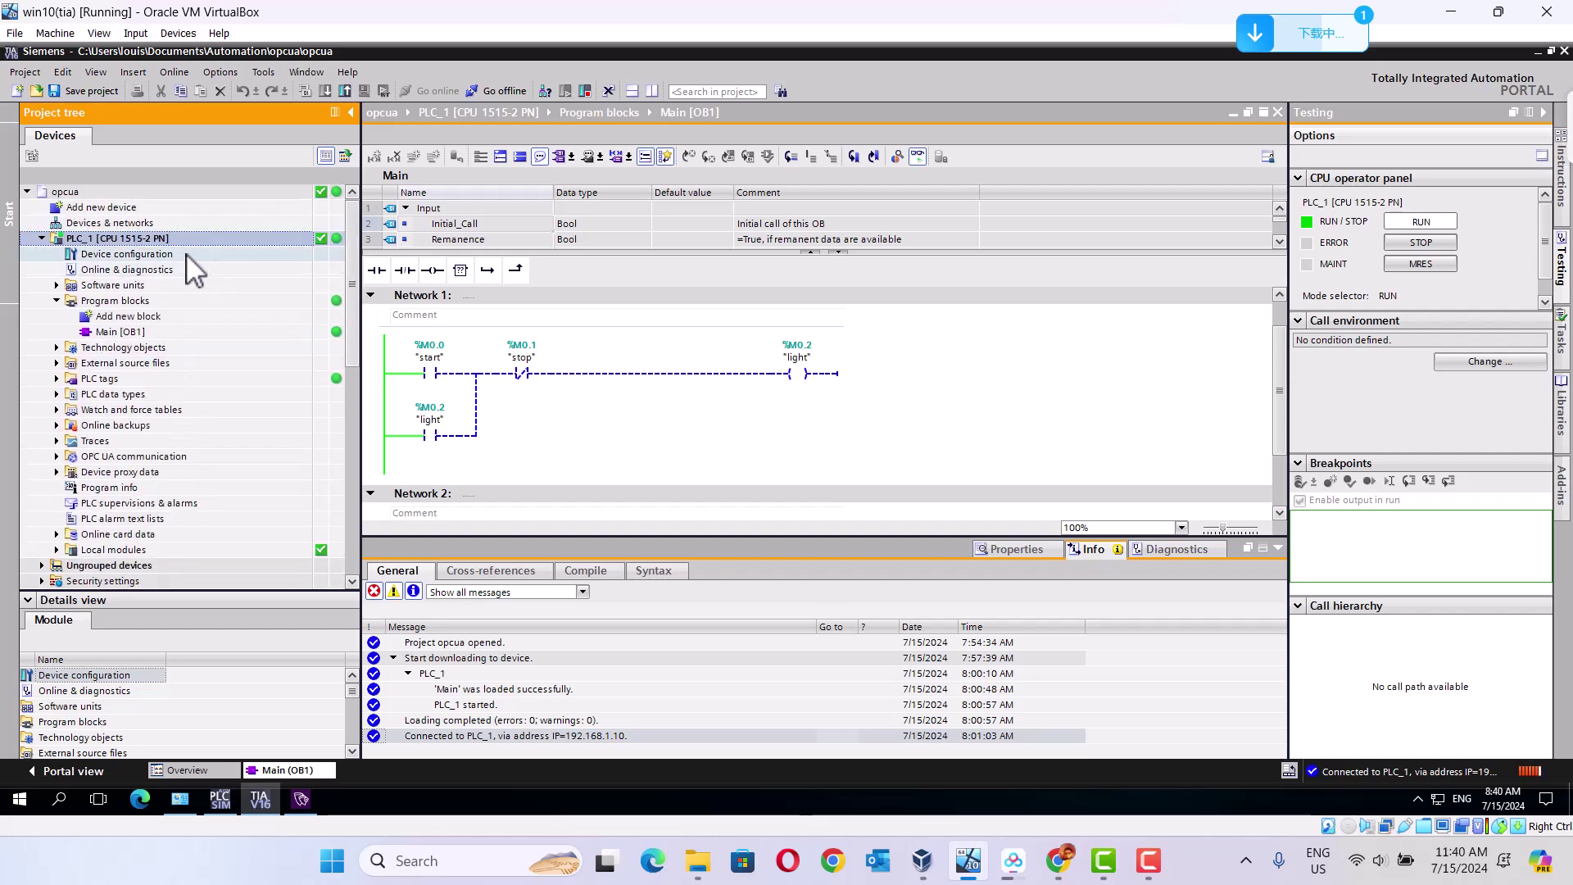
{"action": "right_click", "coordinate": [164, 239]}
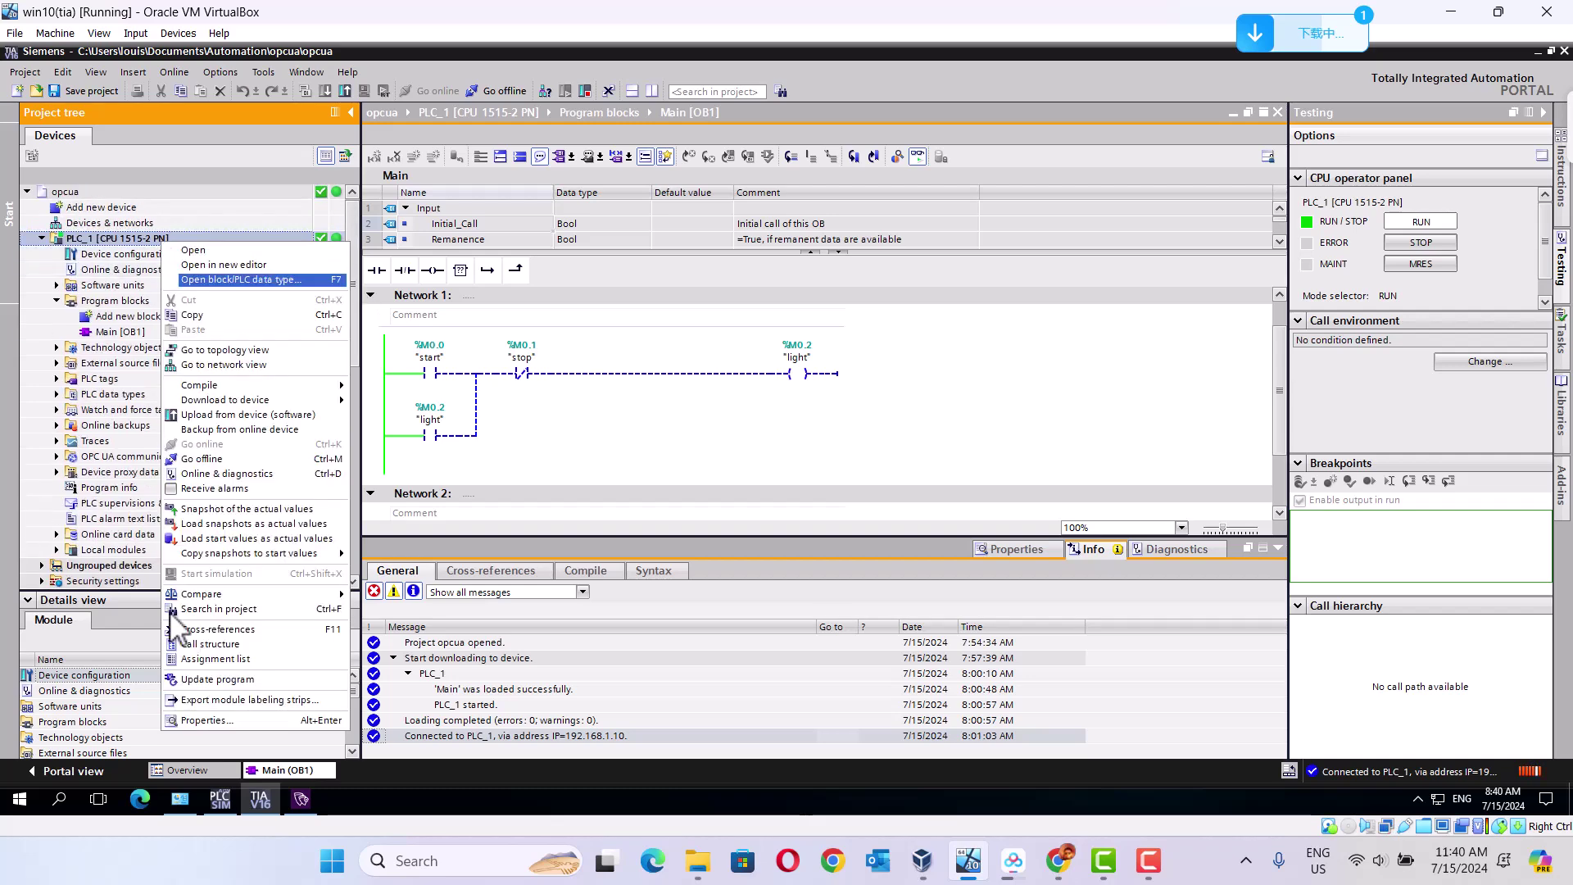
{"action": "left_click", "coordinate": [199, 720]}
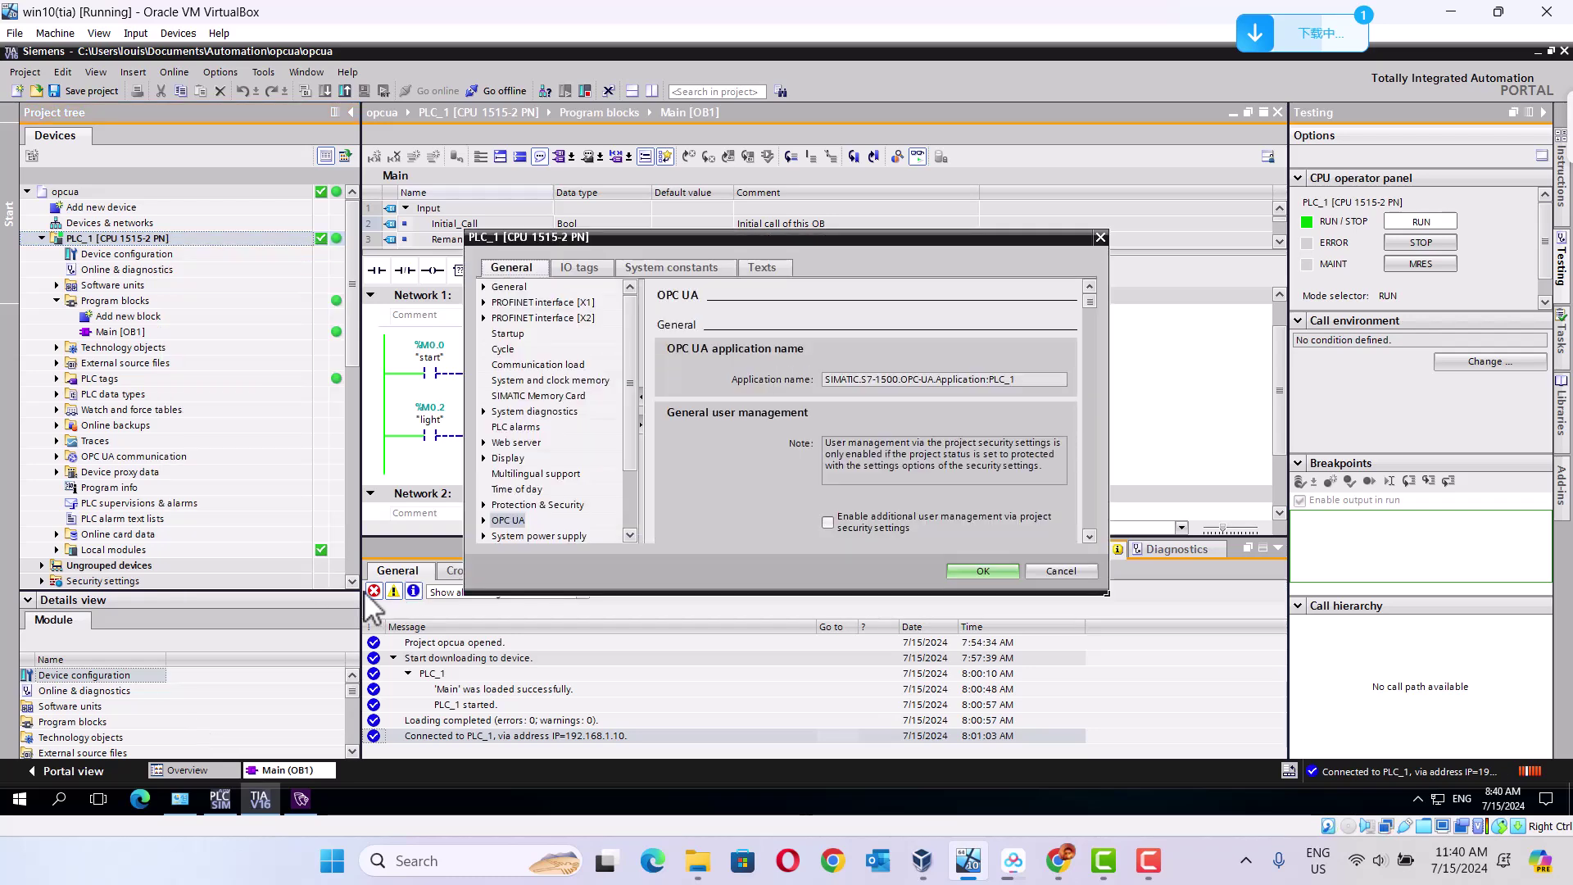
{"action": "scroll", "coordinate": [625, 467], "scroll_direction": "down", "scroll_amount": 2}
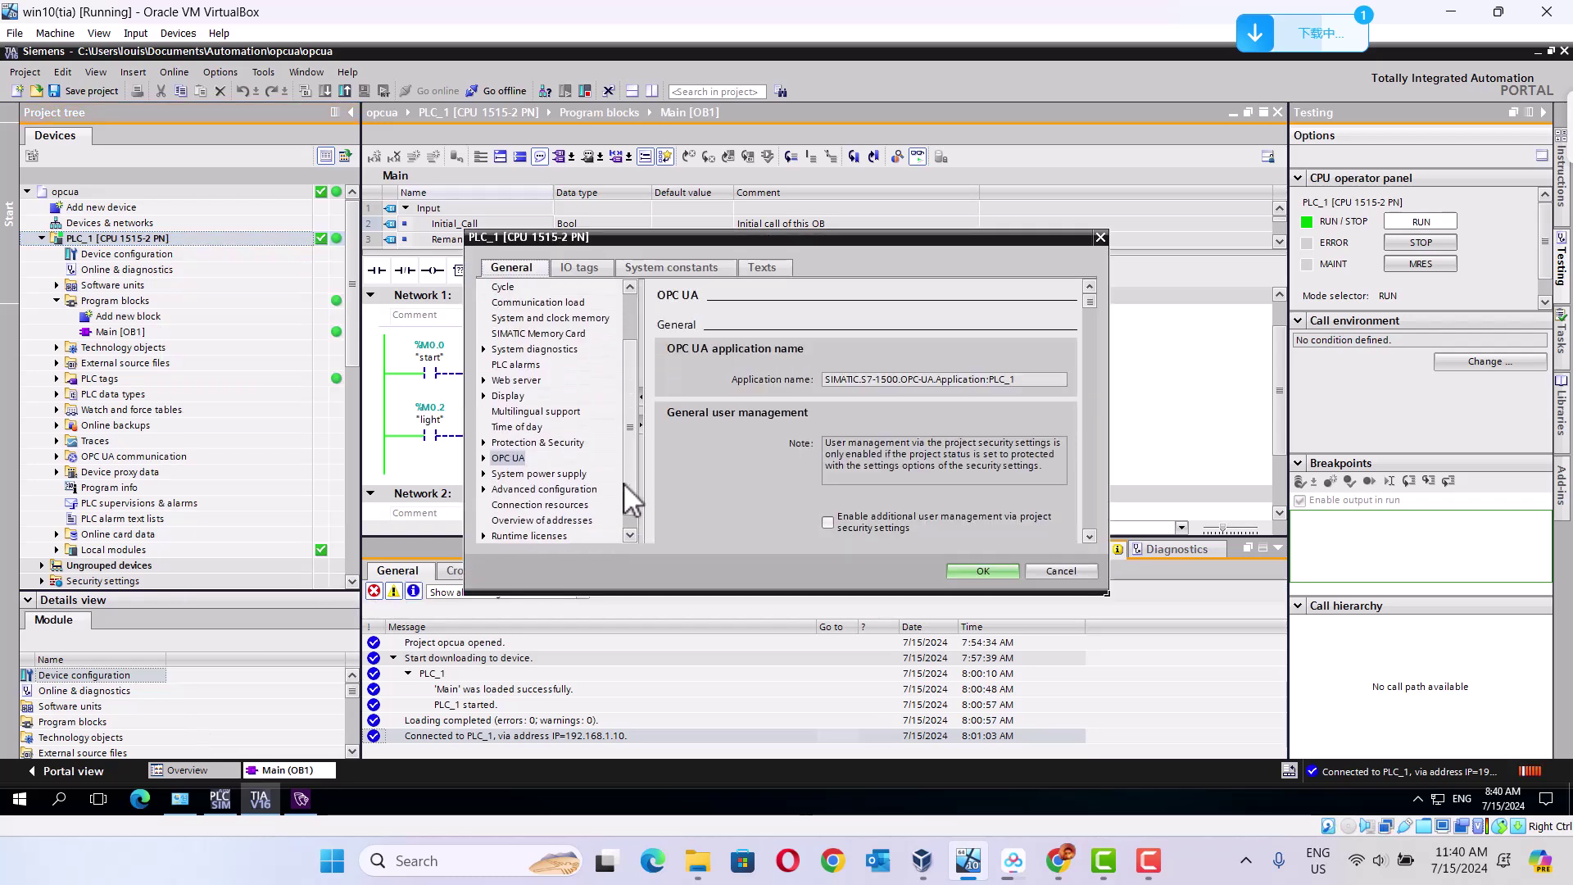
{"action": "scroll", "coordinate": [1090, 536], "scroll_direction": "down", "scroll_amount": 5}
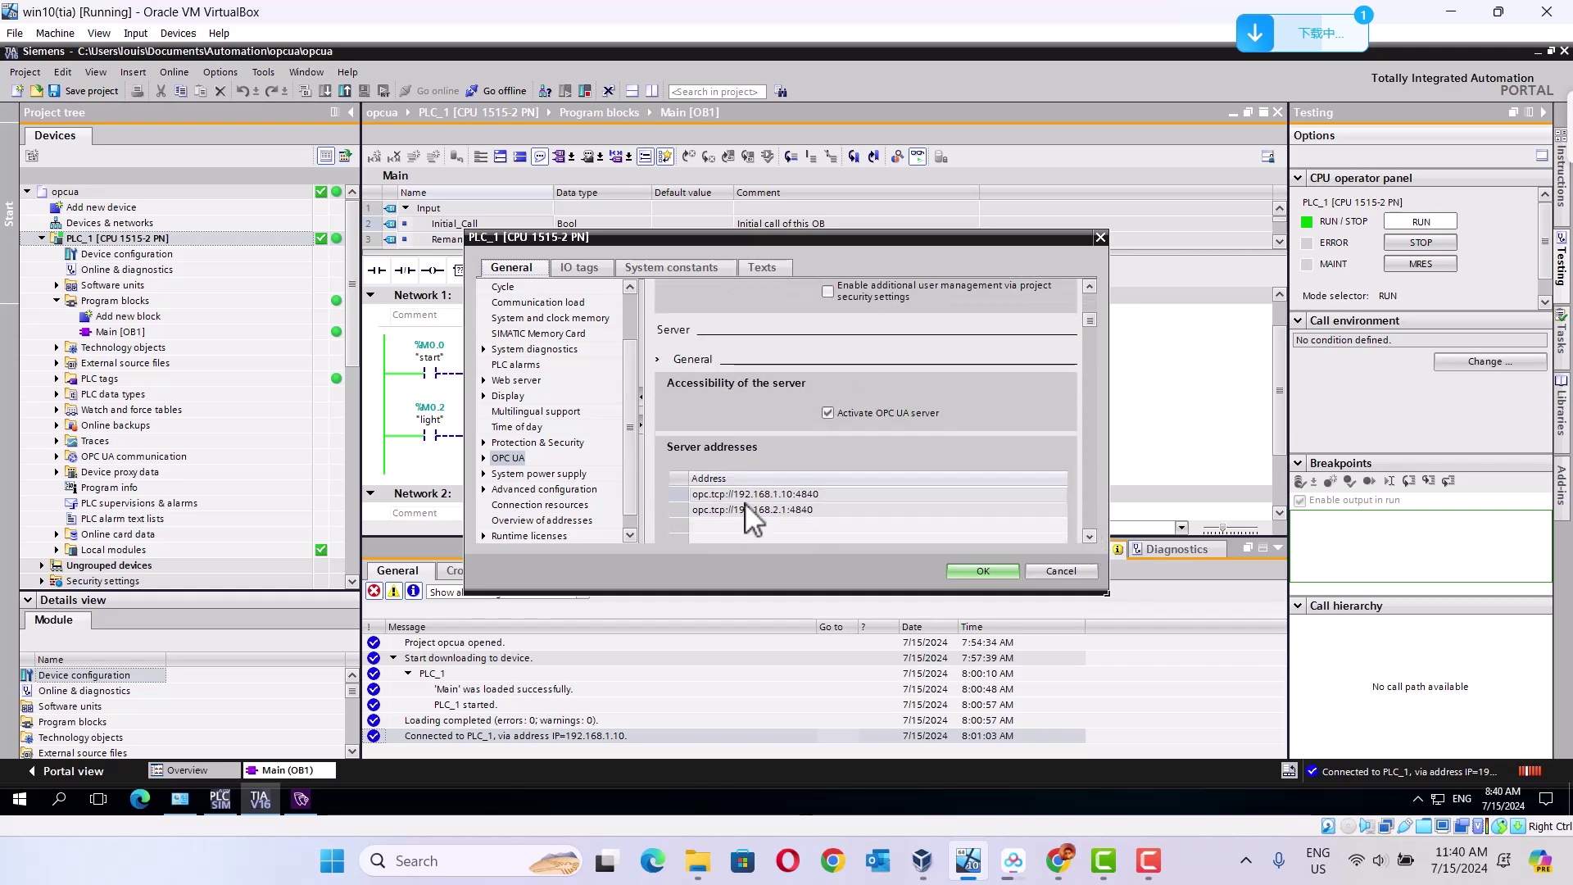
{"action": "left_click", "coordinate": [749, 493]}
{"action": "left_click", "coordinate": [750, 493]}
{"action": "key", "text": "cmd+c"}
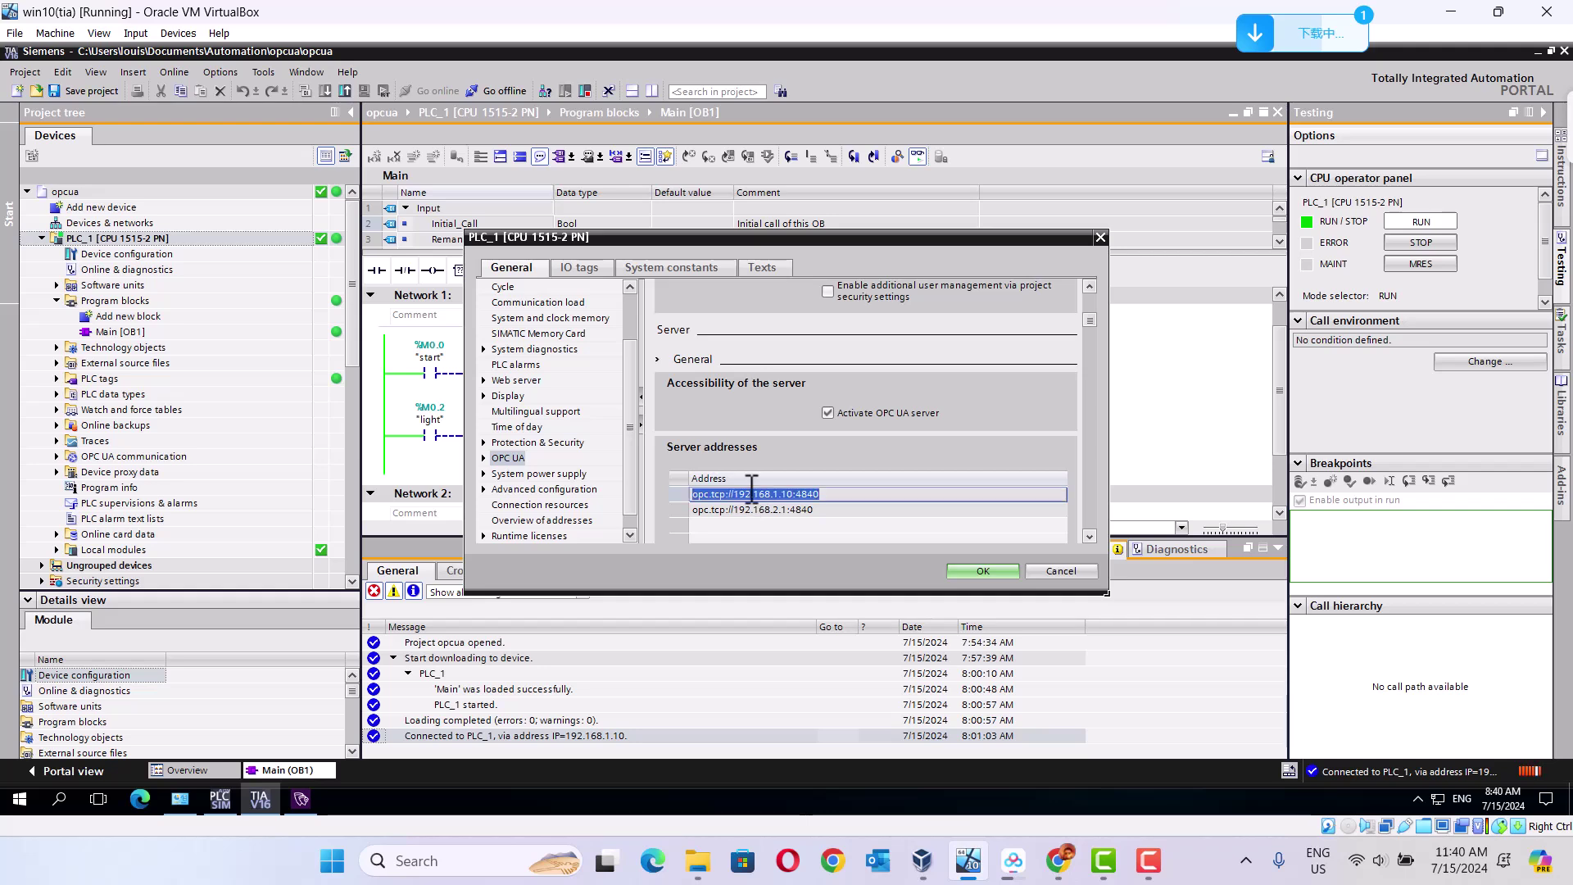
{"action": "right_click", "coordinate": [749, 490]}
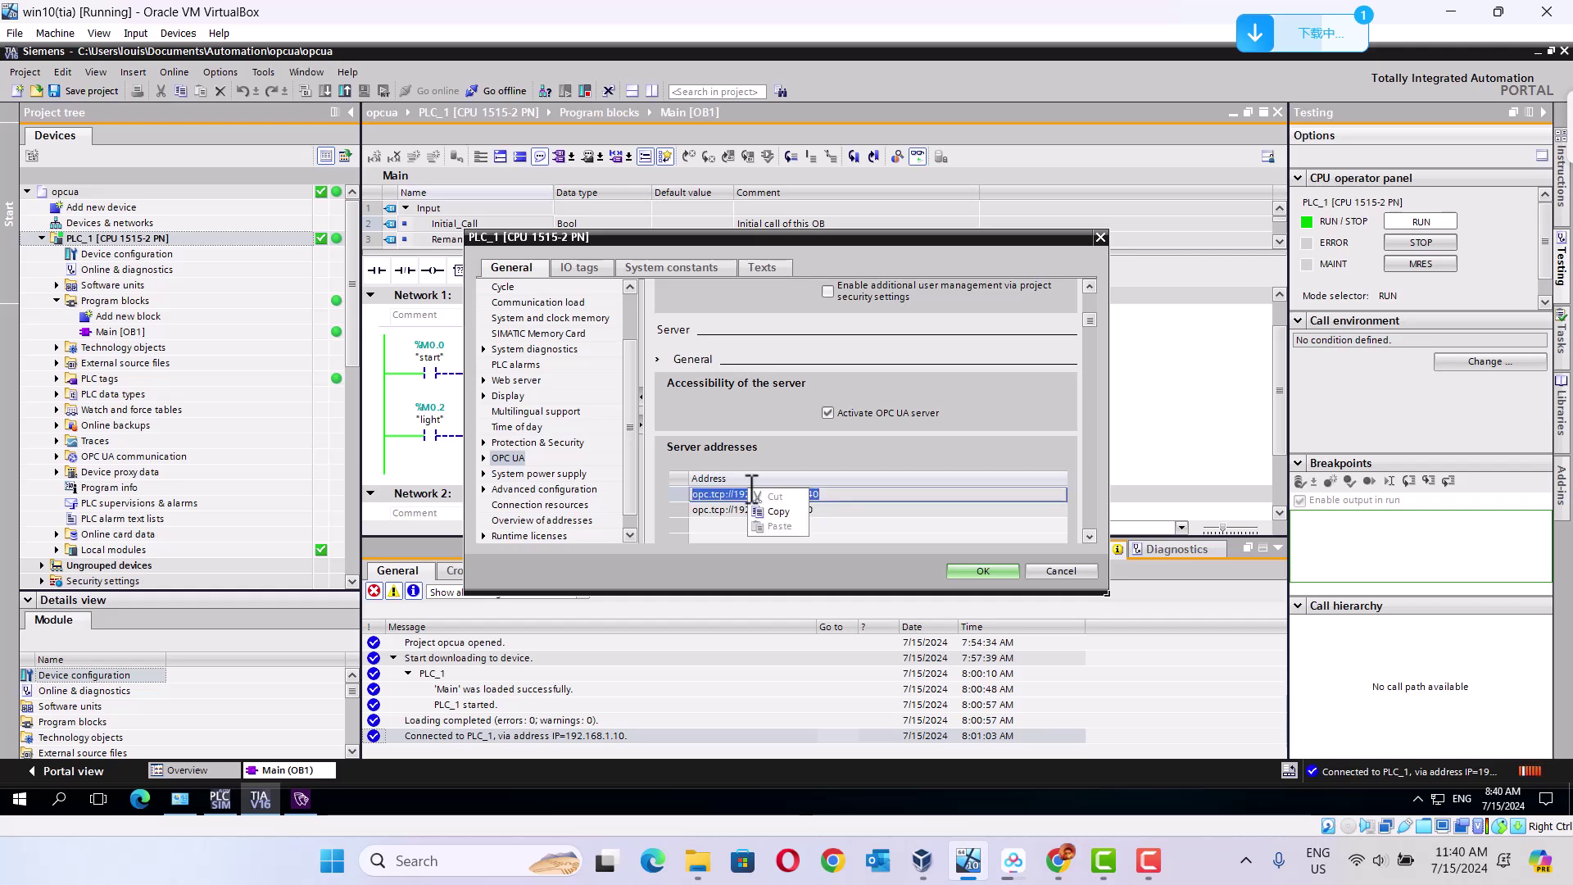
{"action": "left_click", "coordinate": [996, 569]}
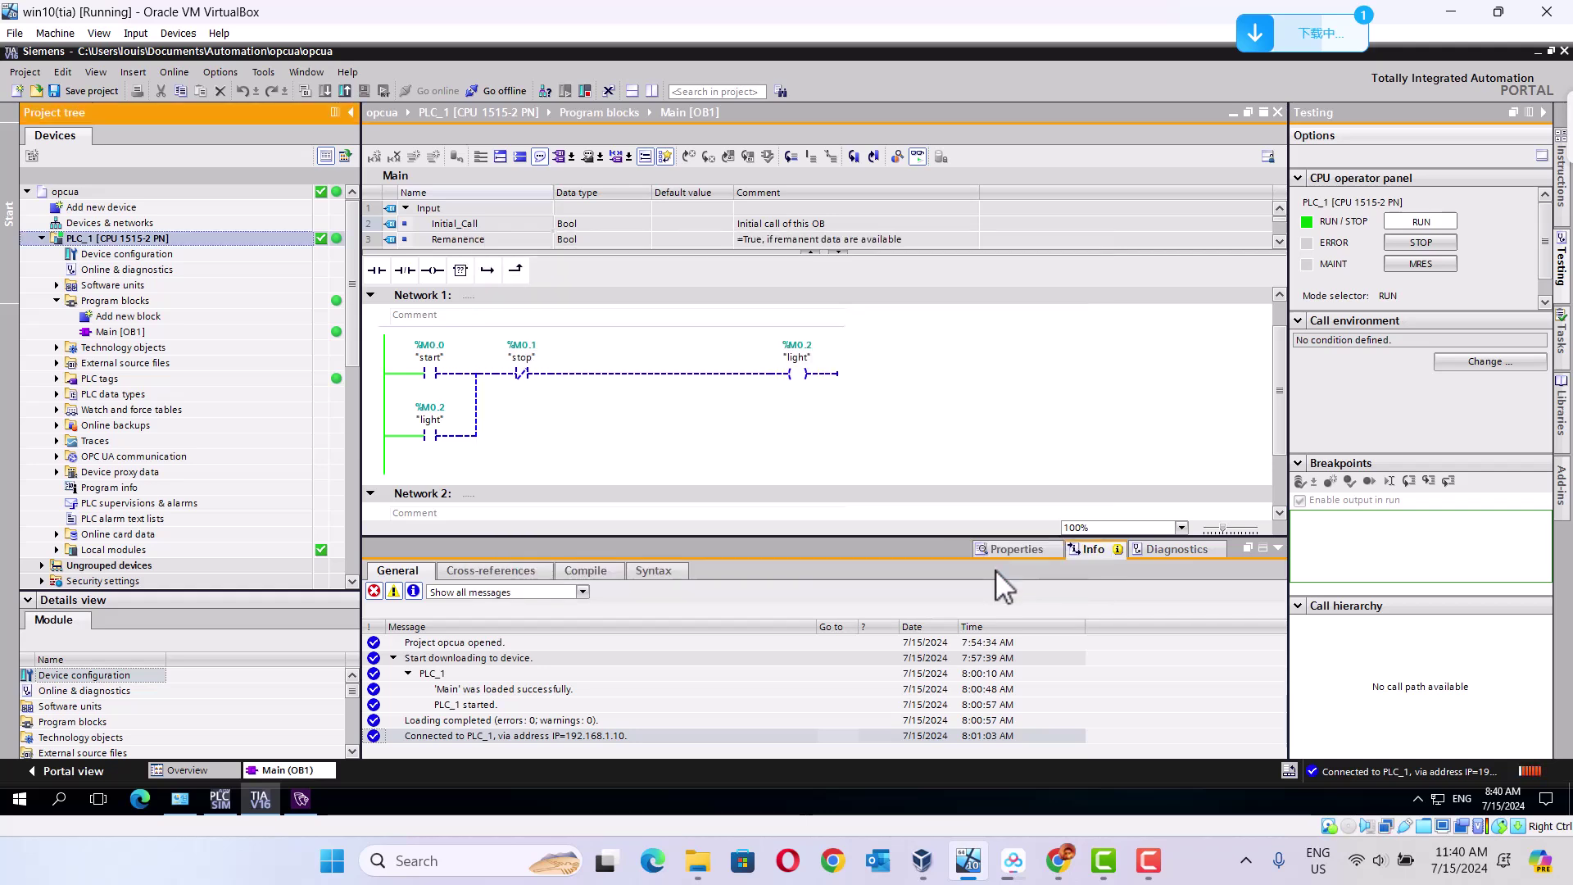
Paste opc.tcp://192.168.1.10:4840 as the End point and select the discovered SIMATIC server.
{"action": "left_click", "coordinate": [300, 800]}
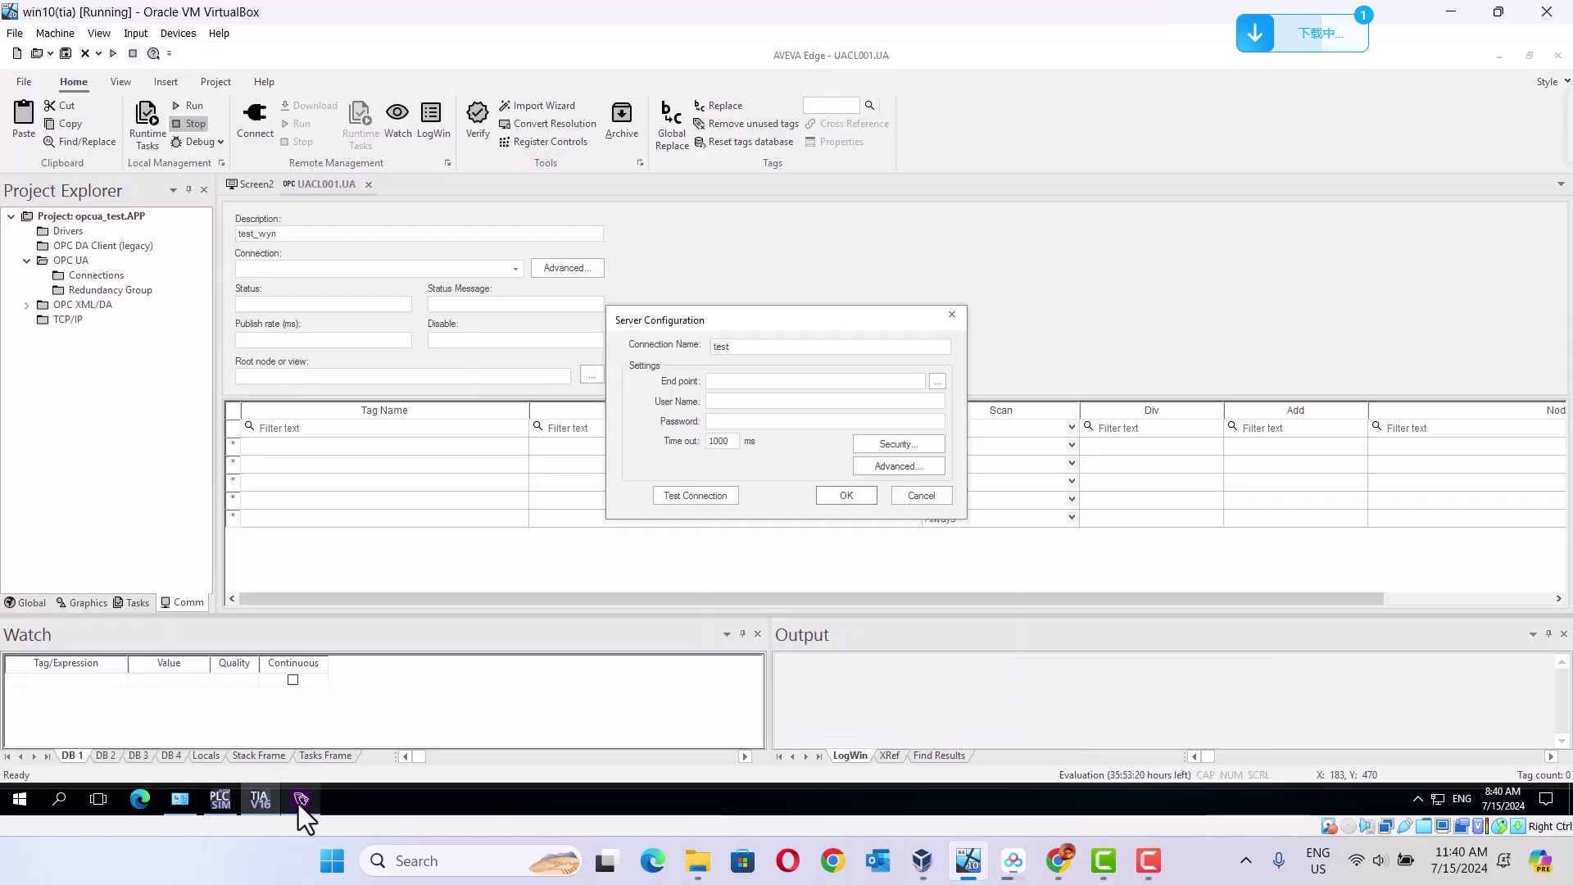
{"action": "right_click", "coordinate": [749, 380]}
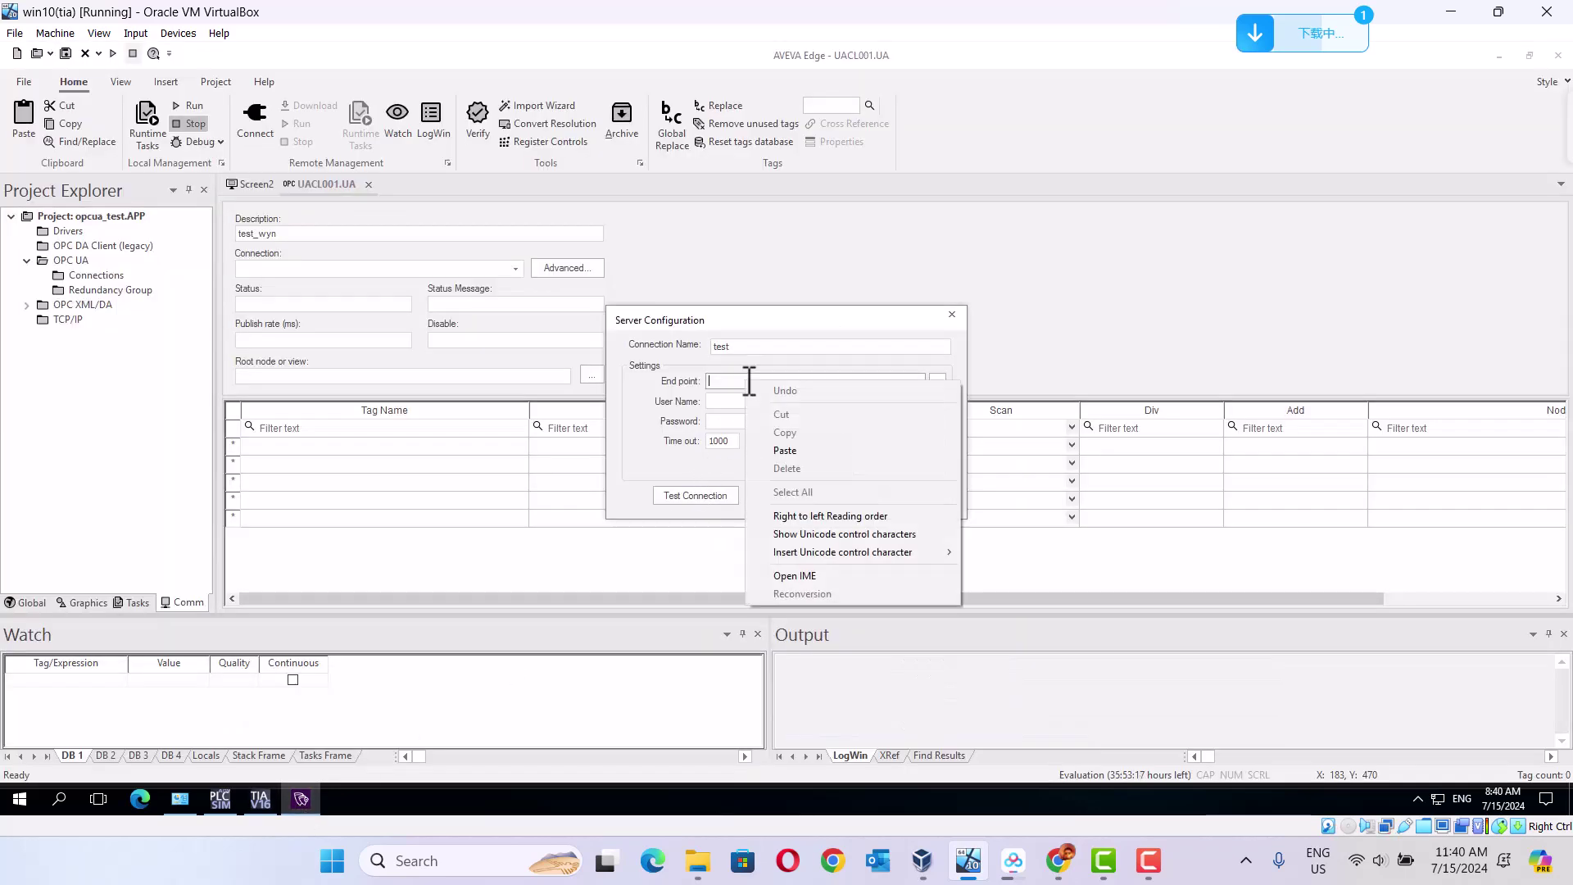
{"action": "left_click", "coordinate": [790, 452]}
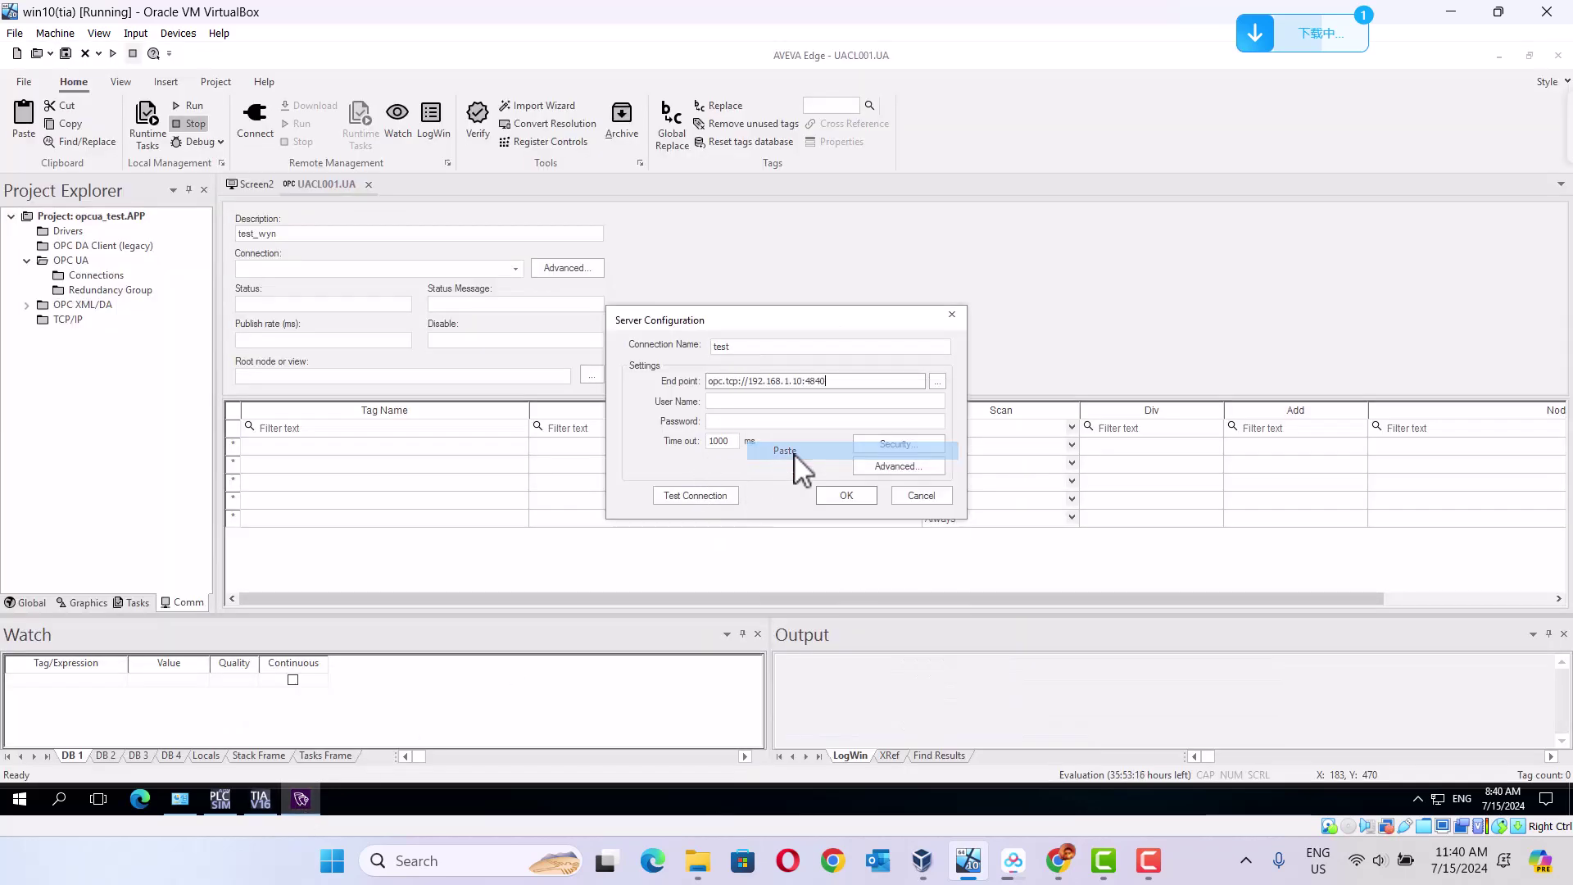
{"action": "left_click", "coordinate": [937, 382]}
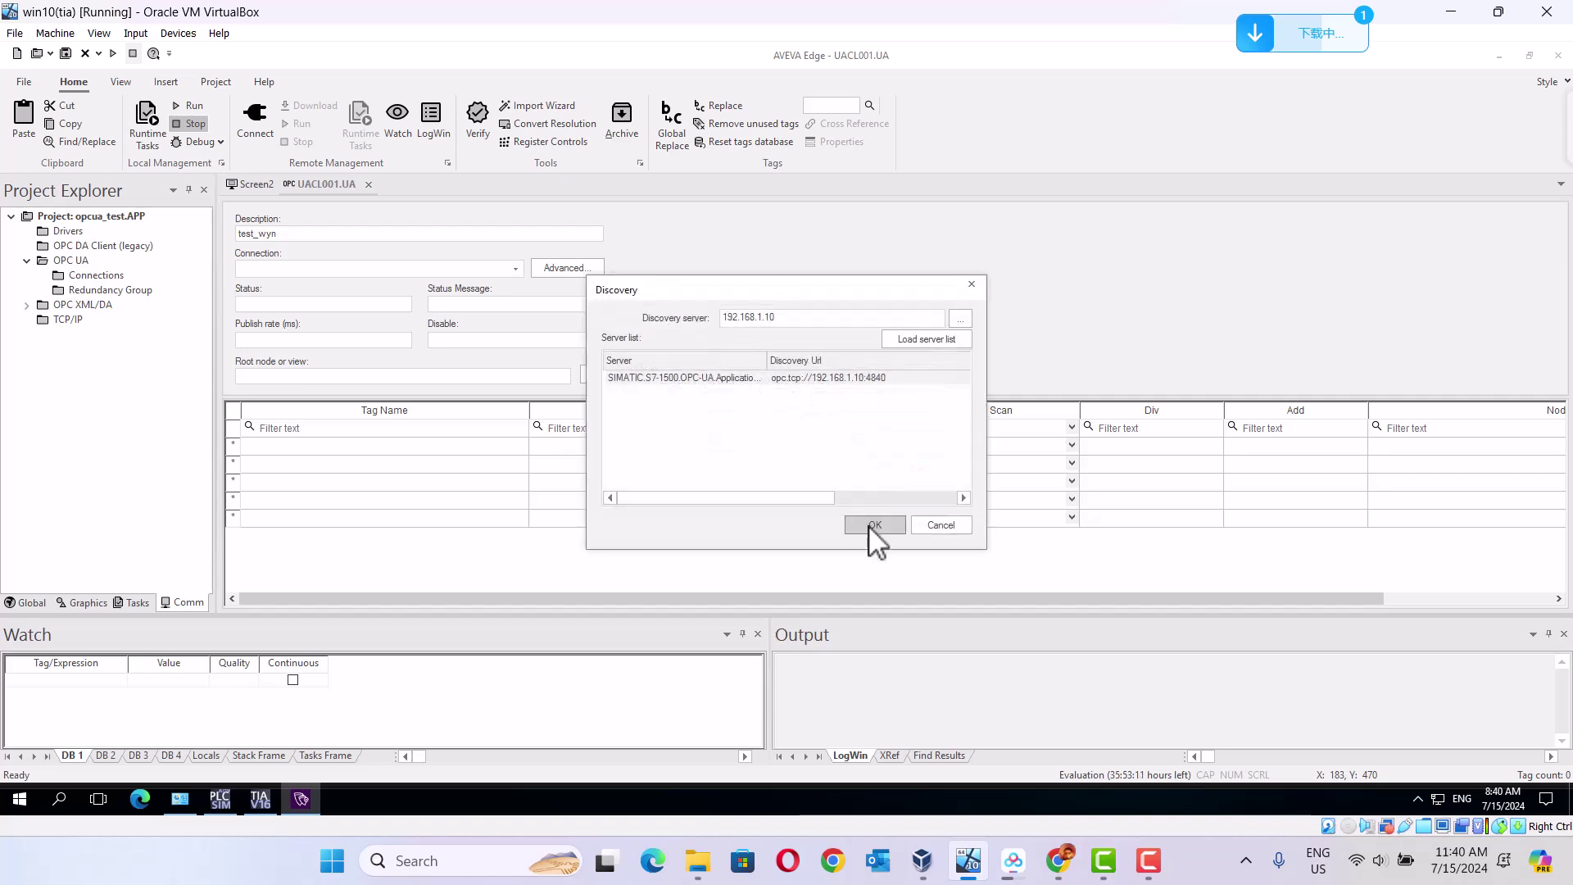
{"action": "left_click", "coordinate": [837, 381]}
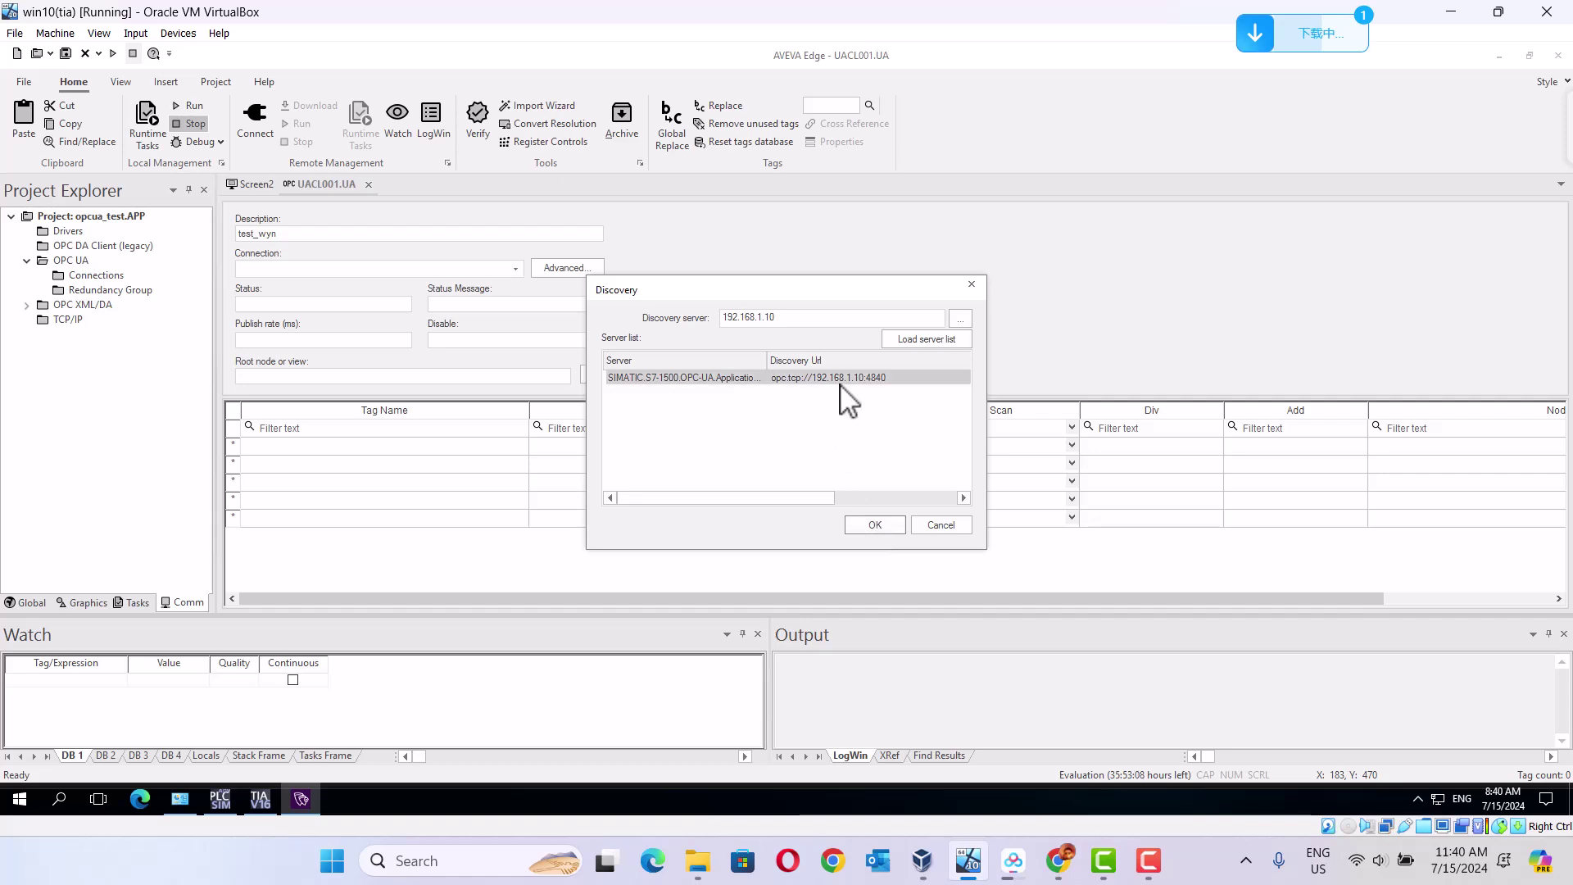
{"action": "left_click", "coordinate": [874, 527]}
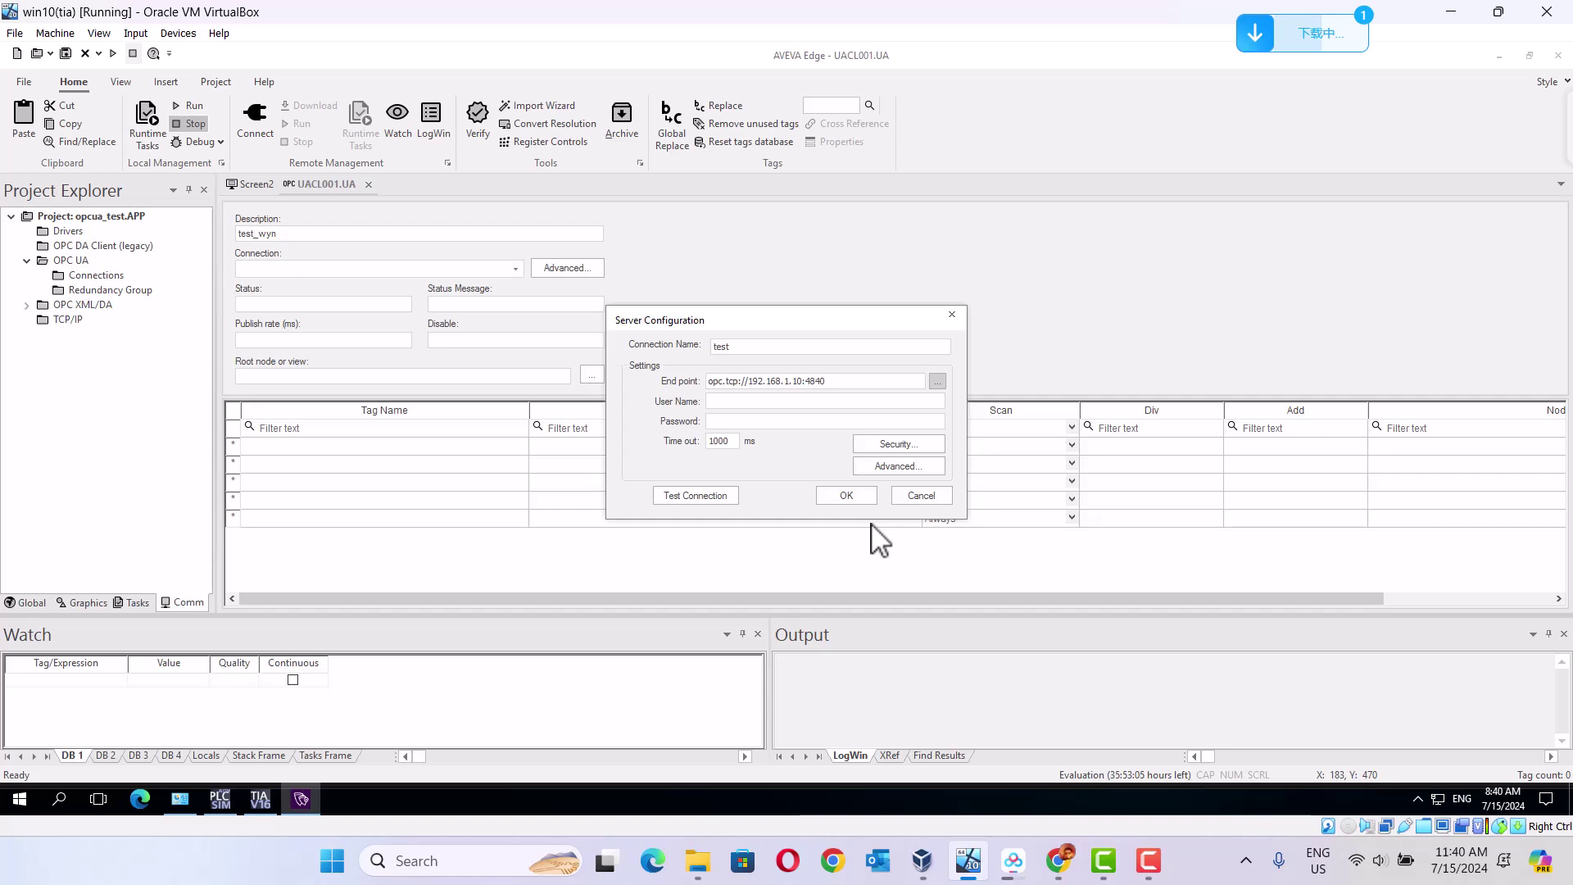
Generate a self-signed client certificate and trust the PLC server's certificate.
{"action": "left_click", "coordinate": [898, 444]}
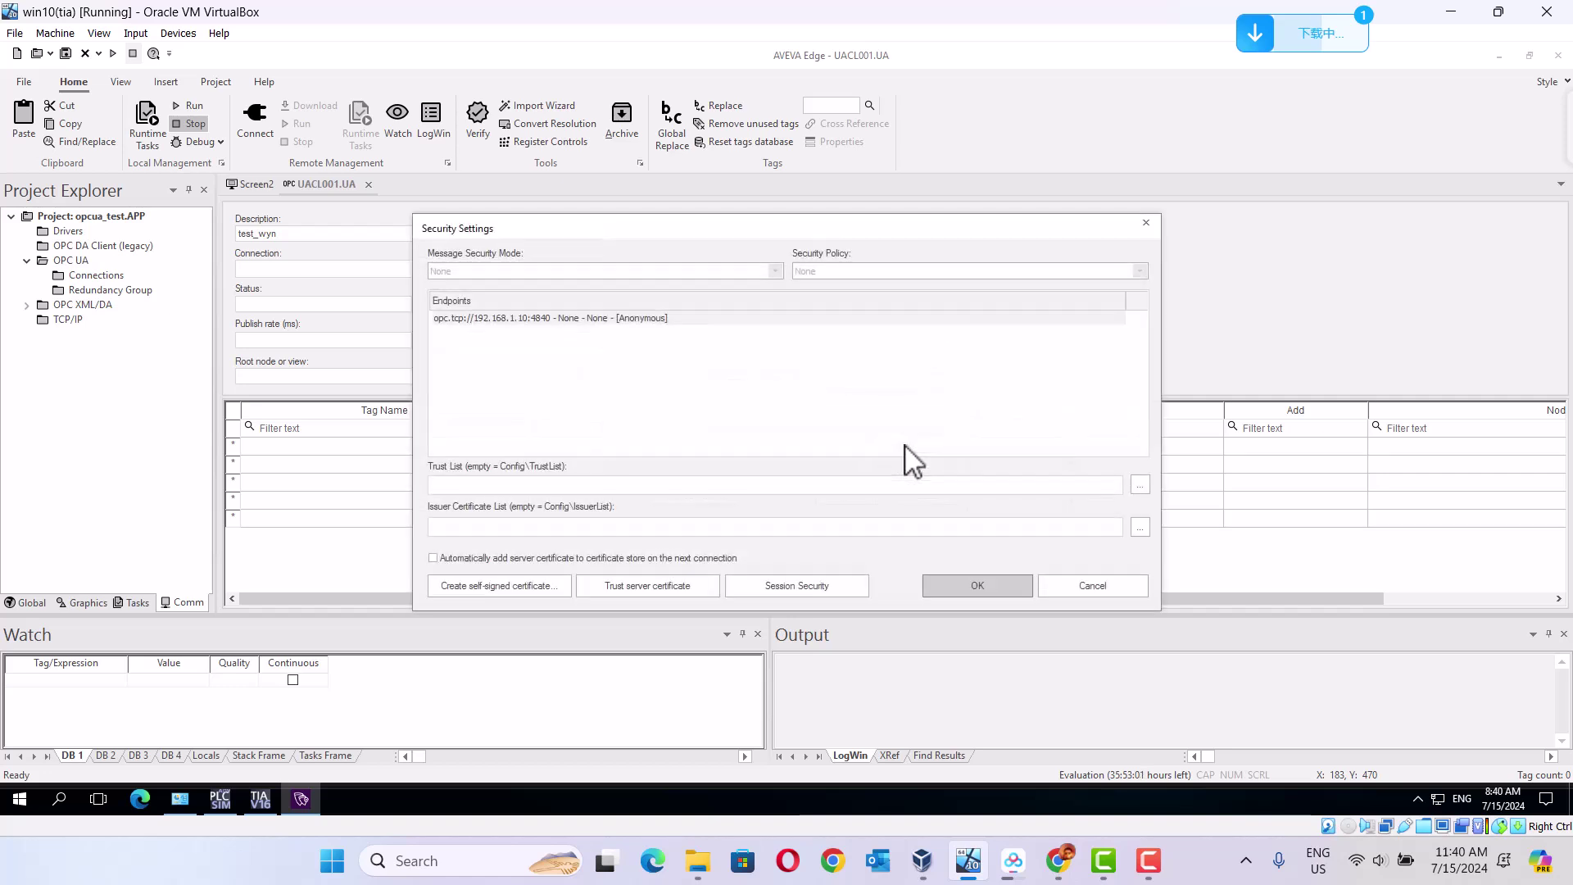
{"action": "left_click", "coordinate": [500, 587]}
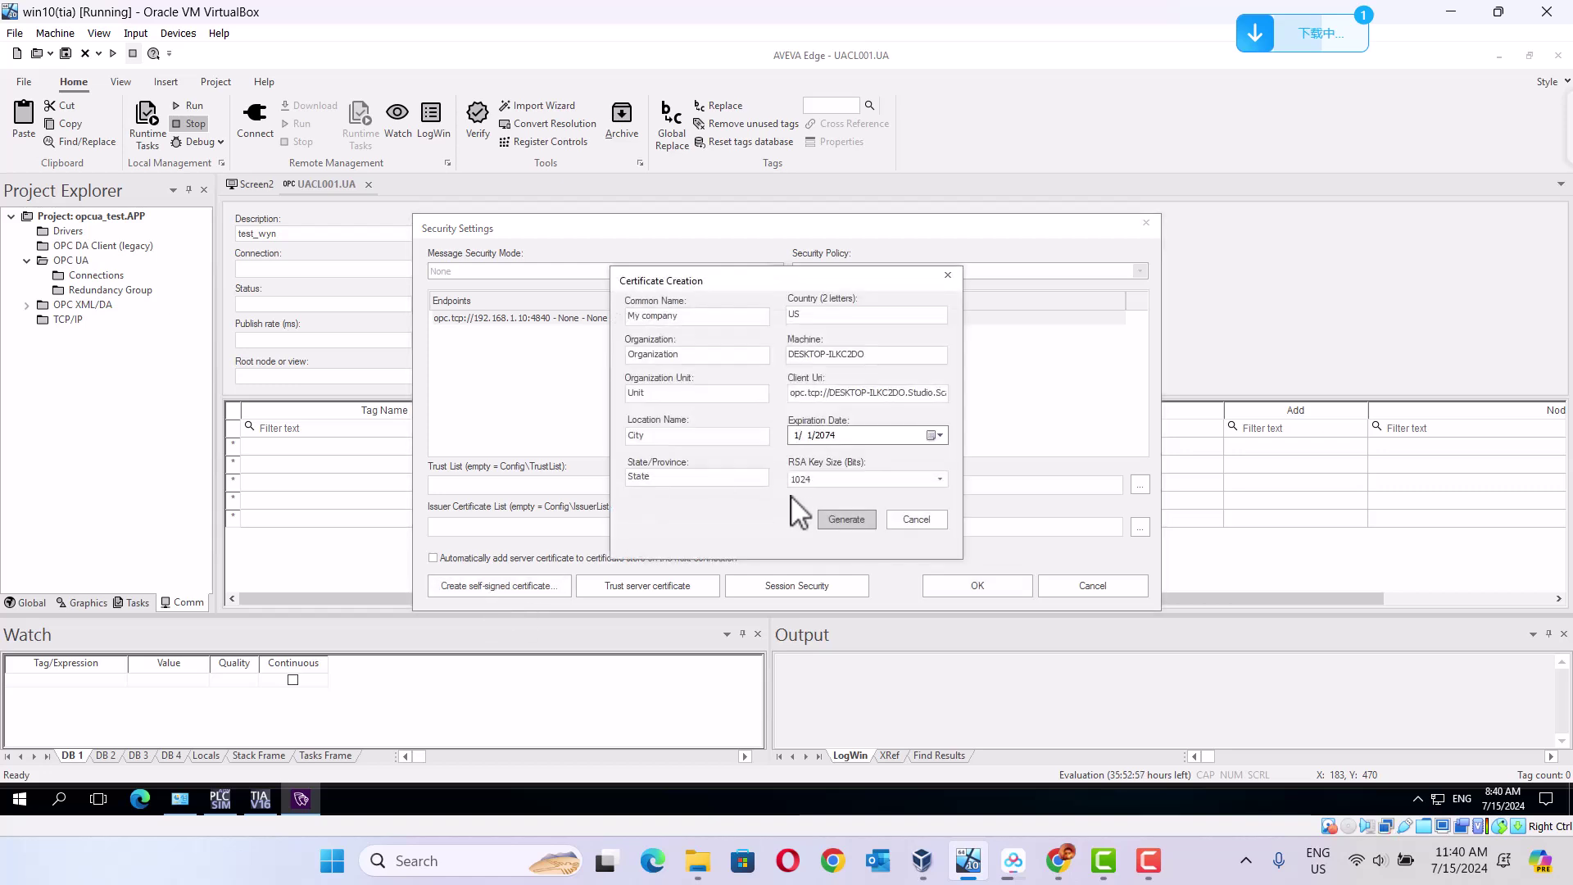
{"action": "left_click", "coordinate": [847, 520]}
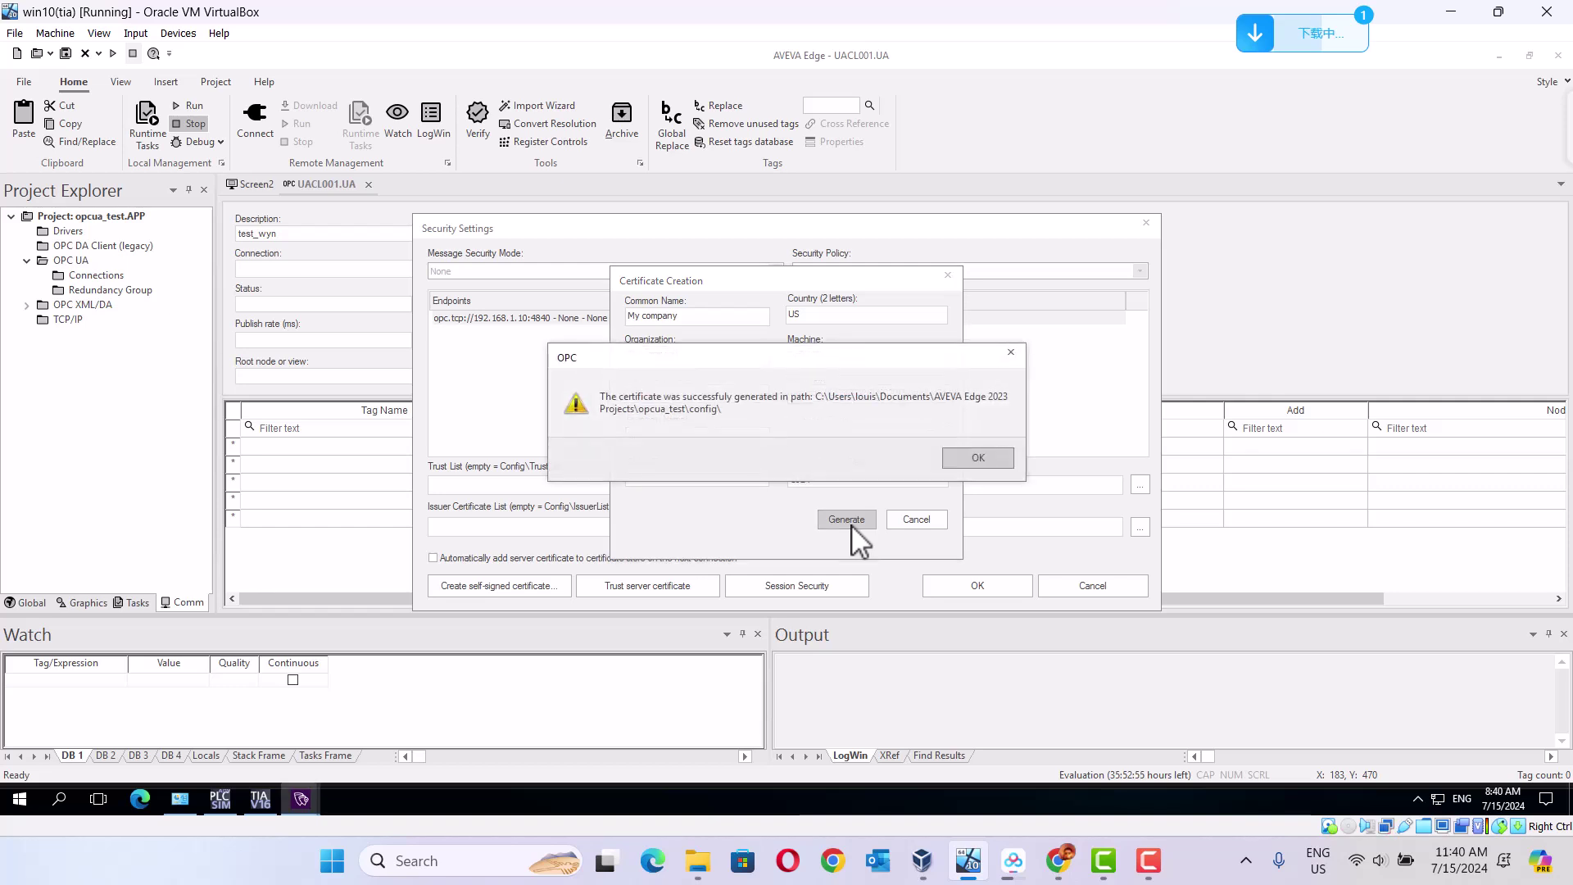
{"action": "left_click", "coordinate": [976, 458]}
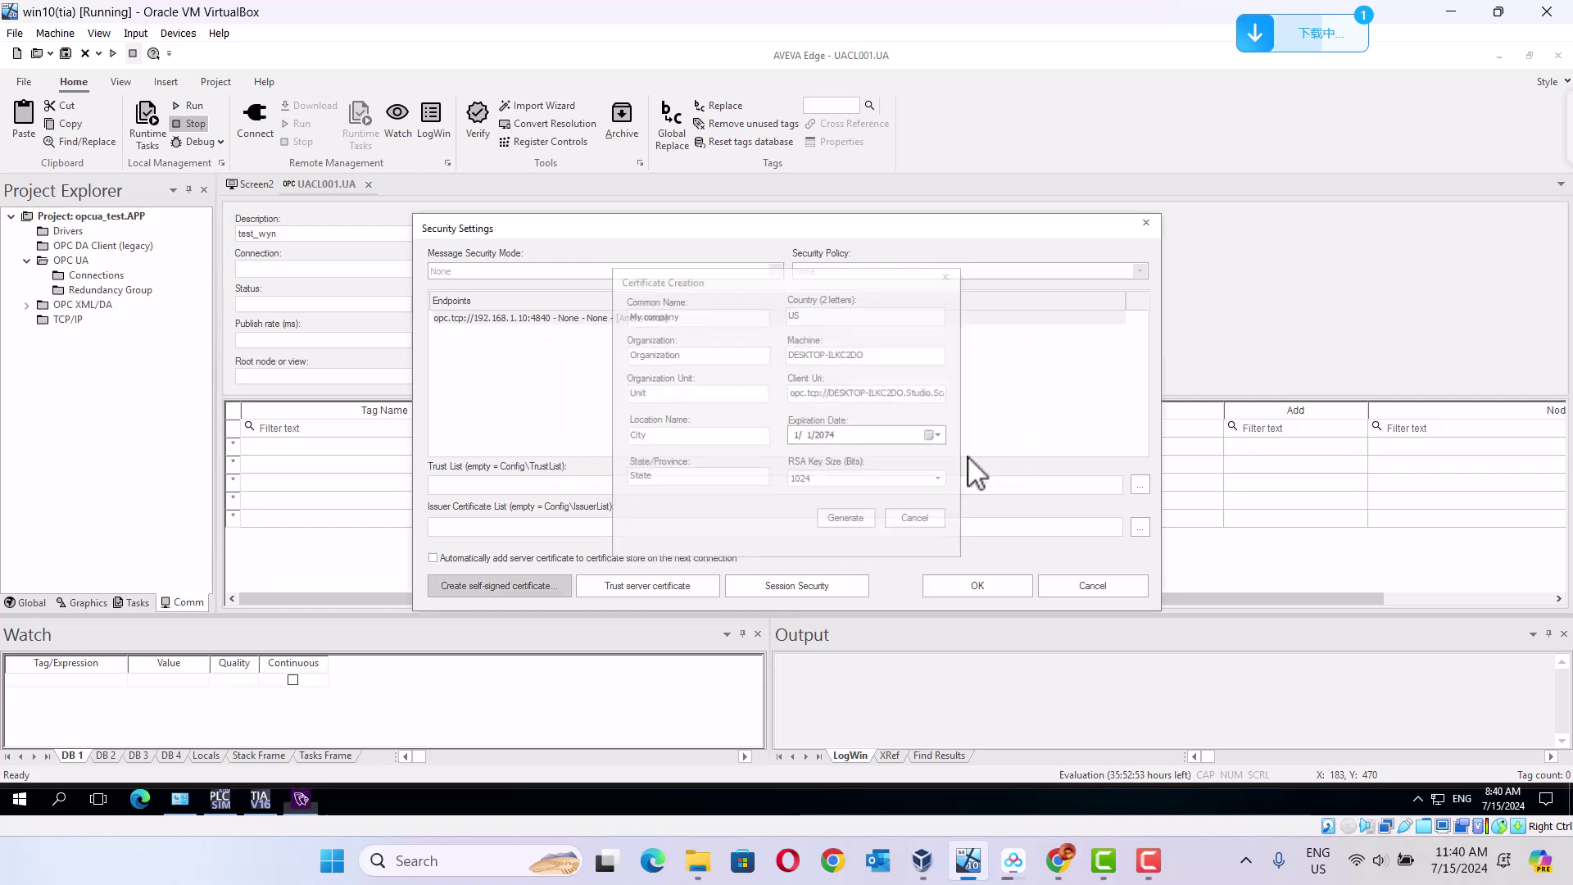
{"action": "left_click", "coordinate": [657, 588]}
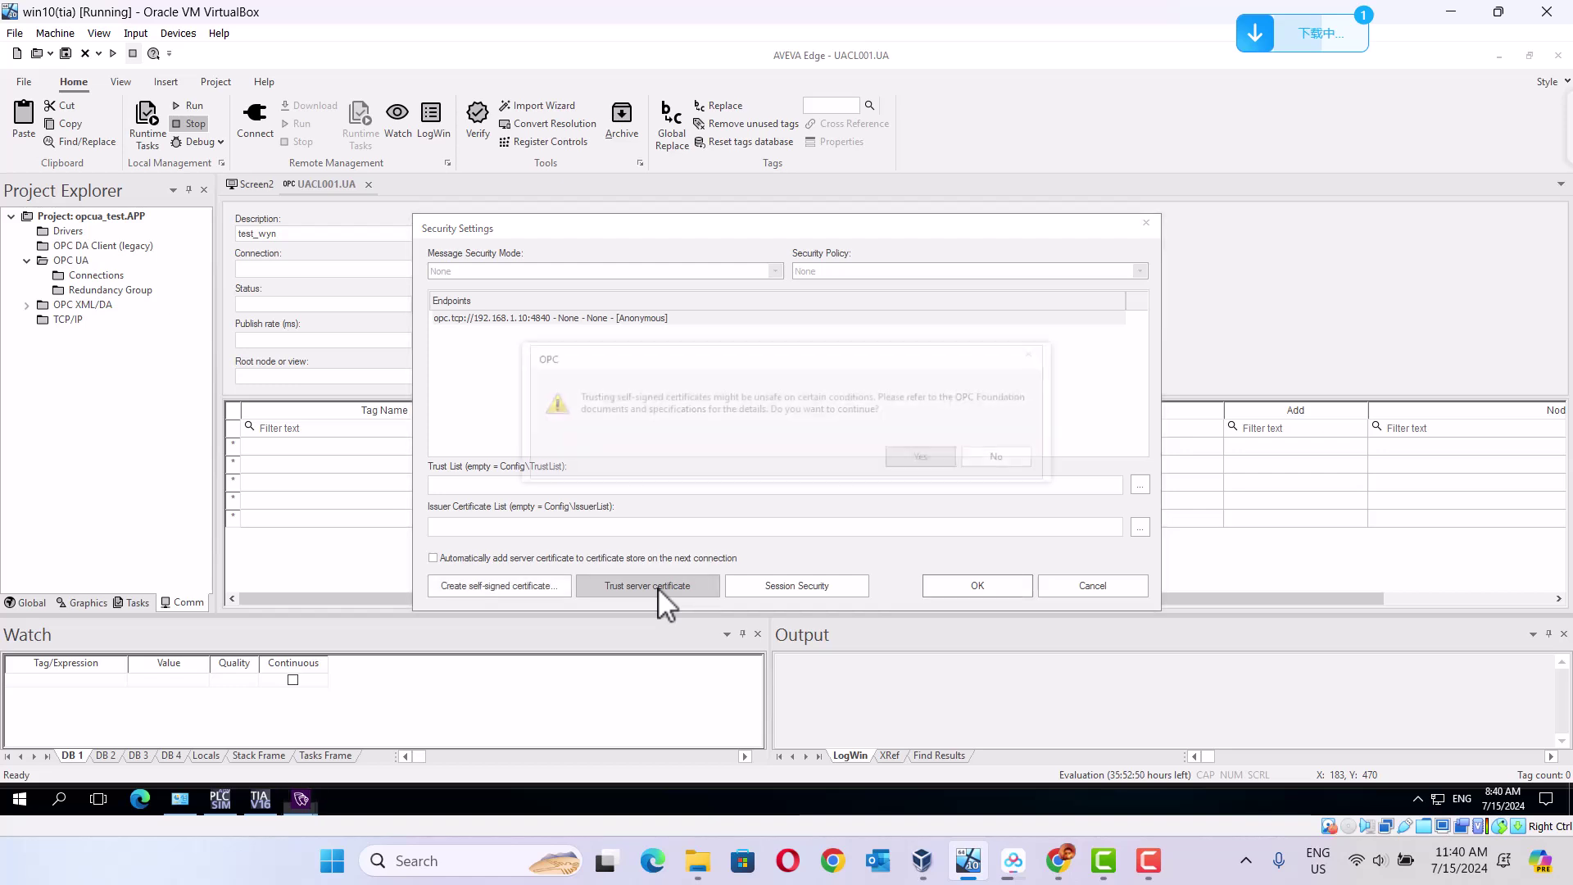
{"action": "left_click", "coordinate": [913, 463]}
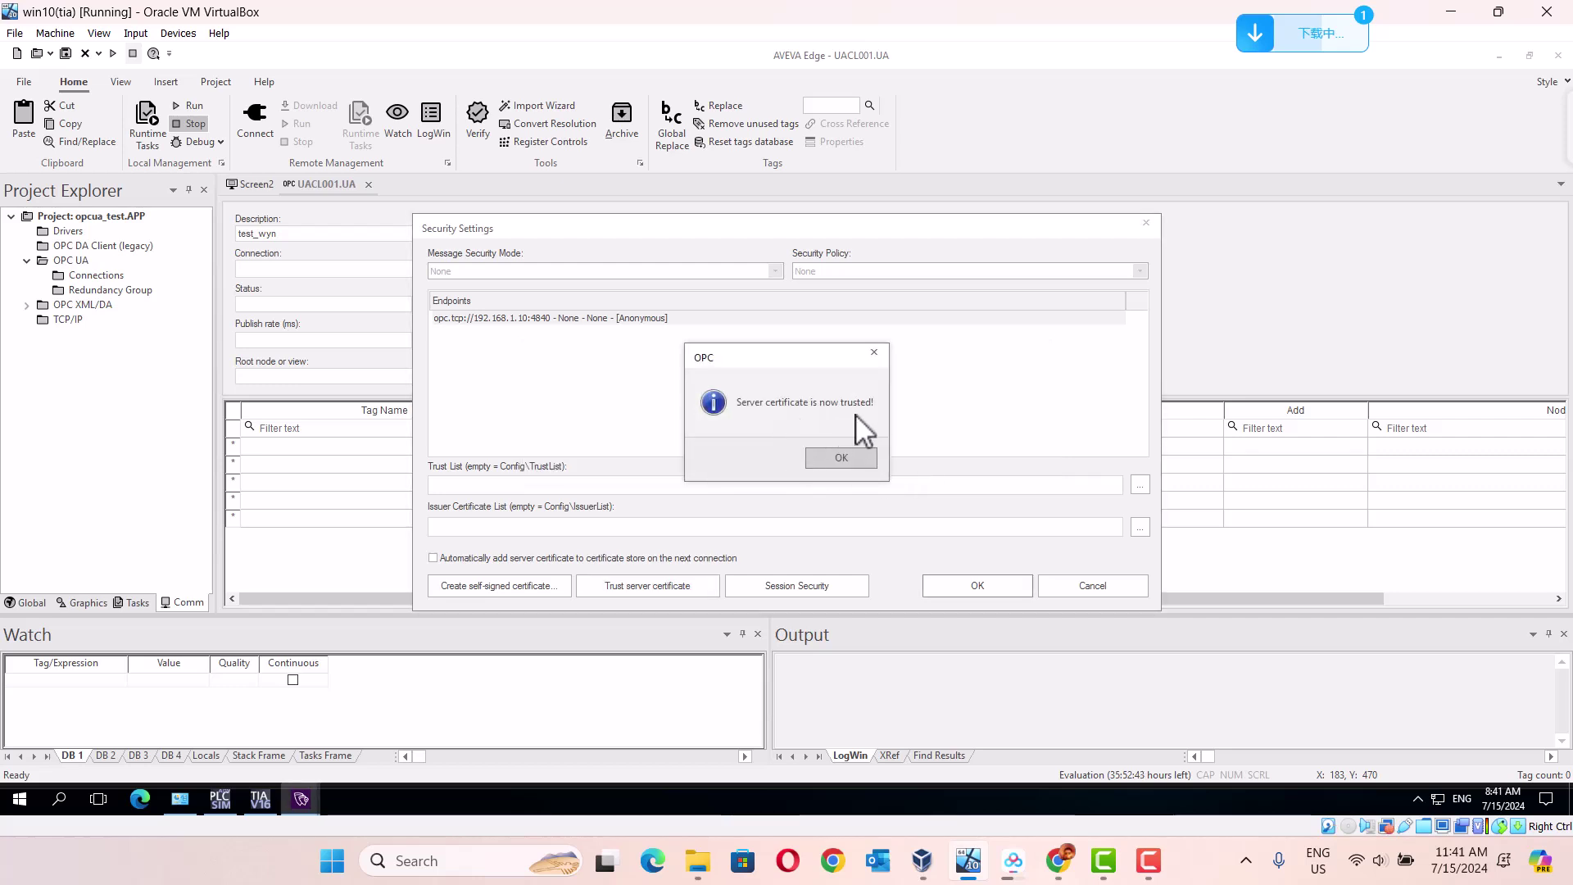
{"action": "left_click", "coordinate": [842, 458]}
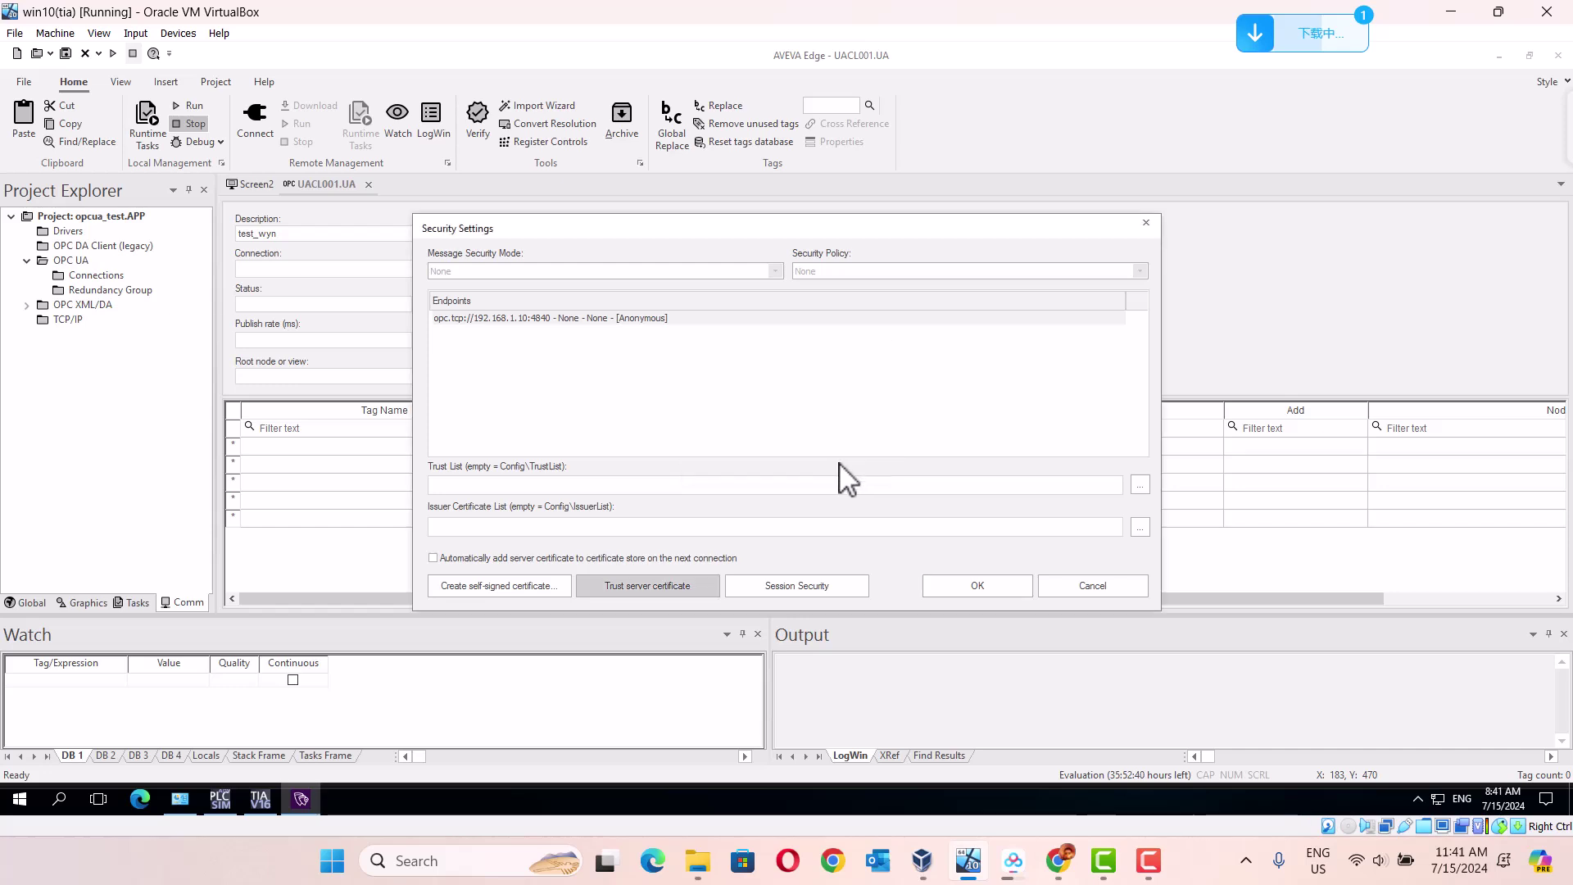
{"action": "left_click", "coordinate": [970, 589]}
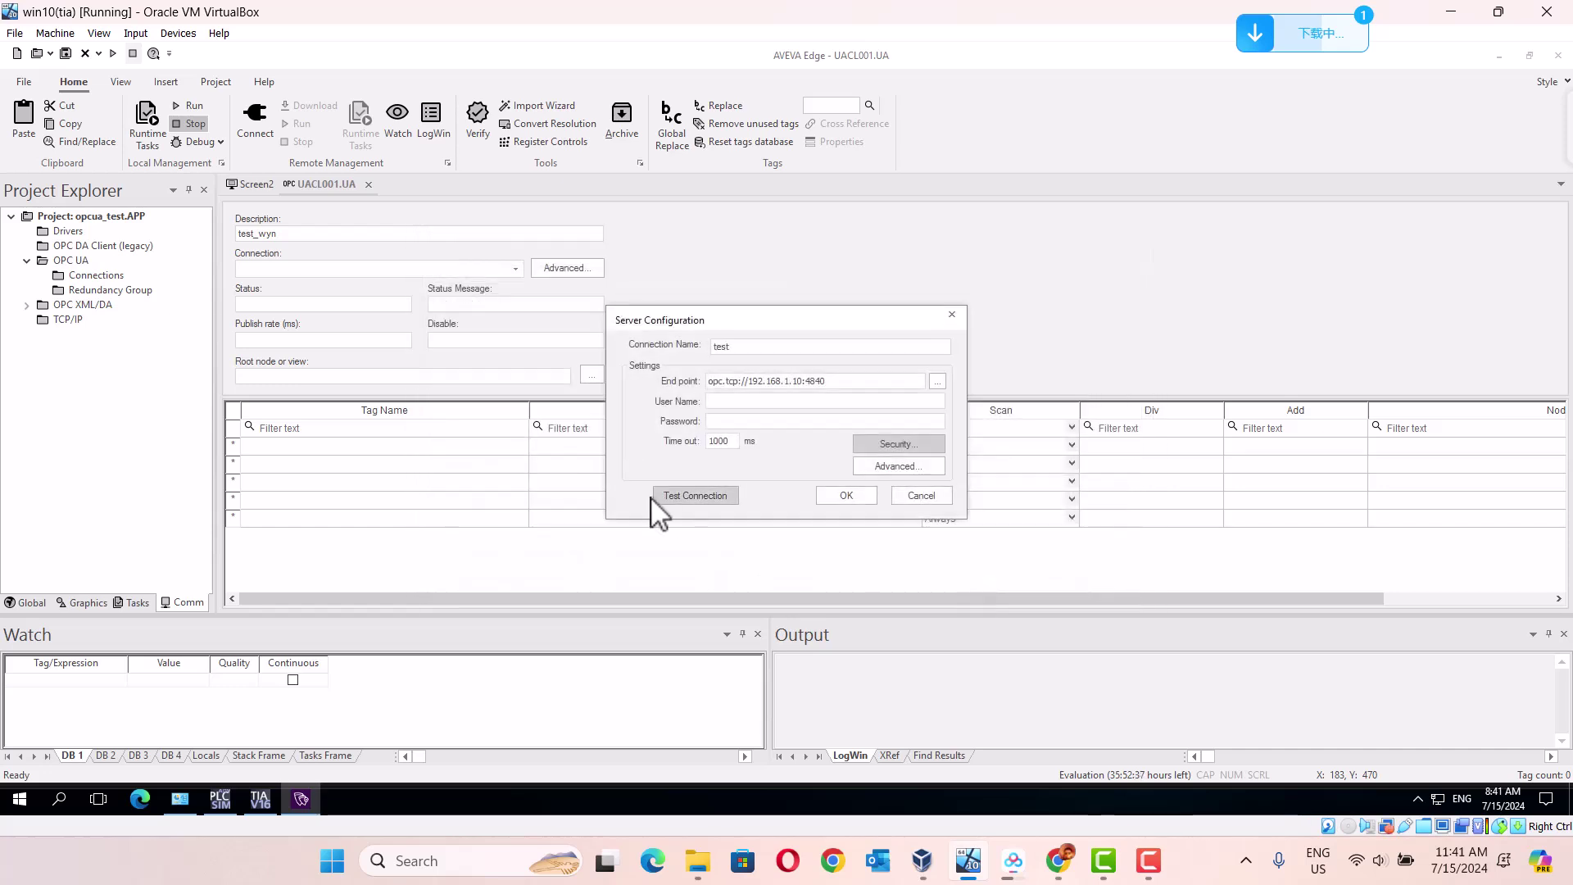
Test the connection successfully and save the server configuration.
{"action": "left_click", "coordinate": [702, 496]}
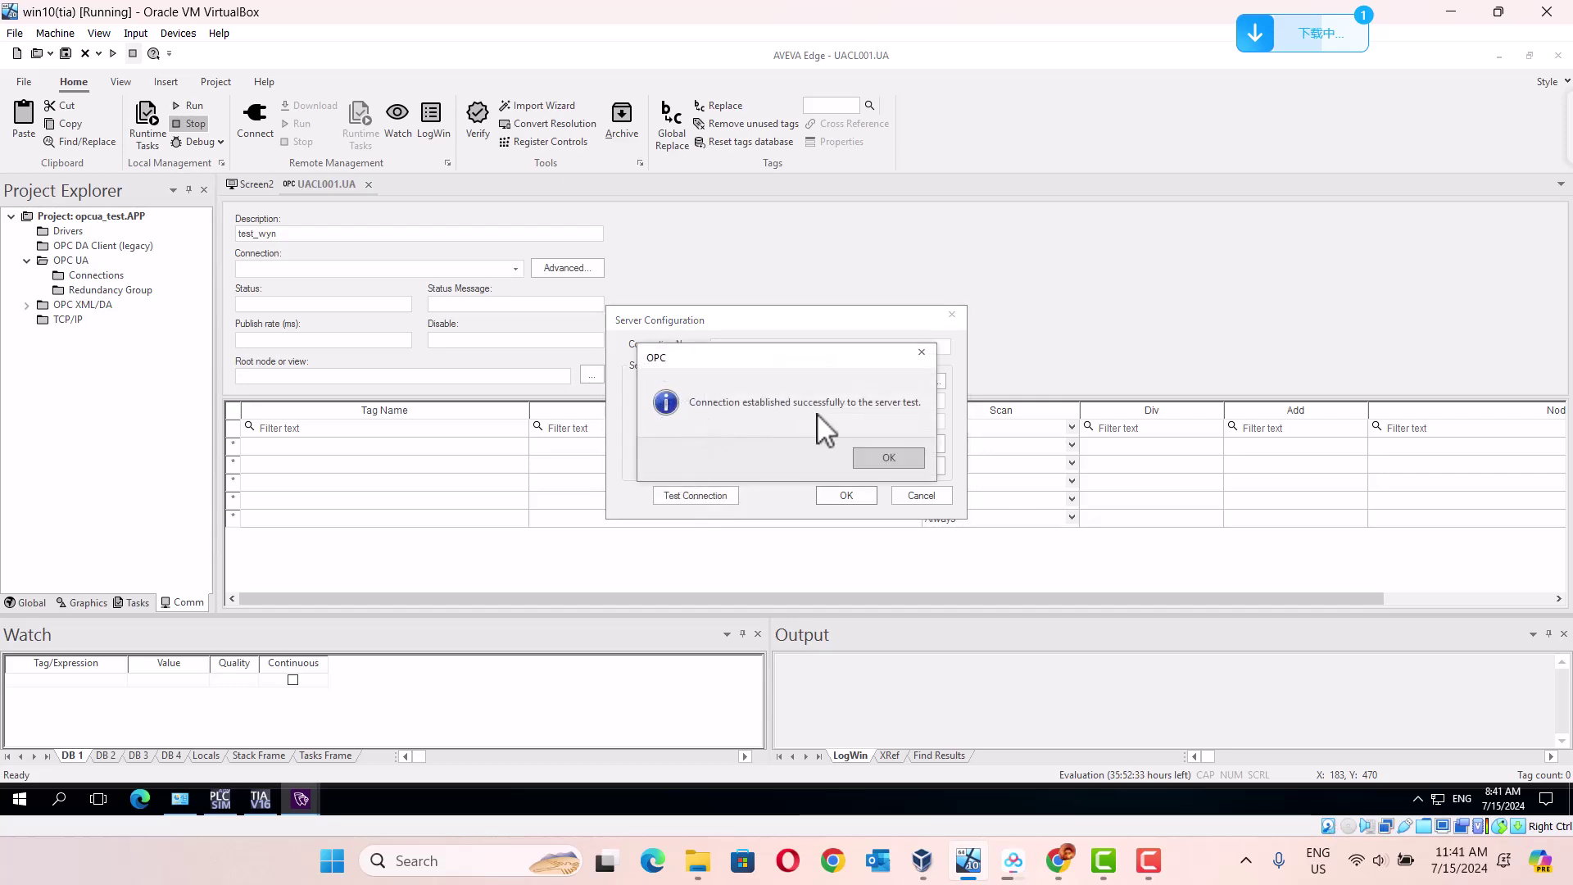
{"action": "left_click", "coordinate": [892, 452]}
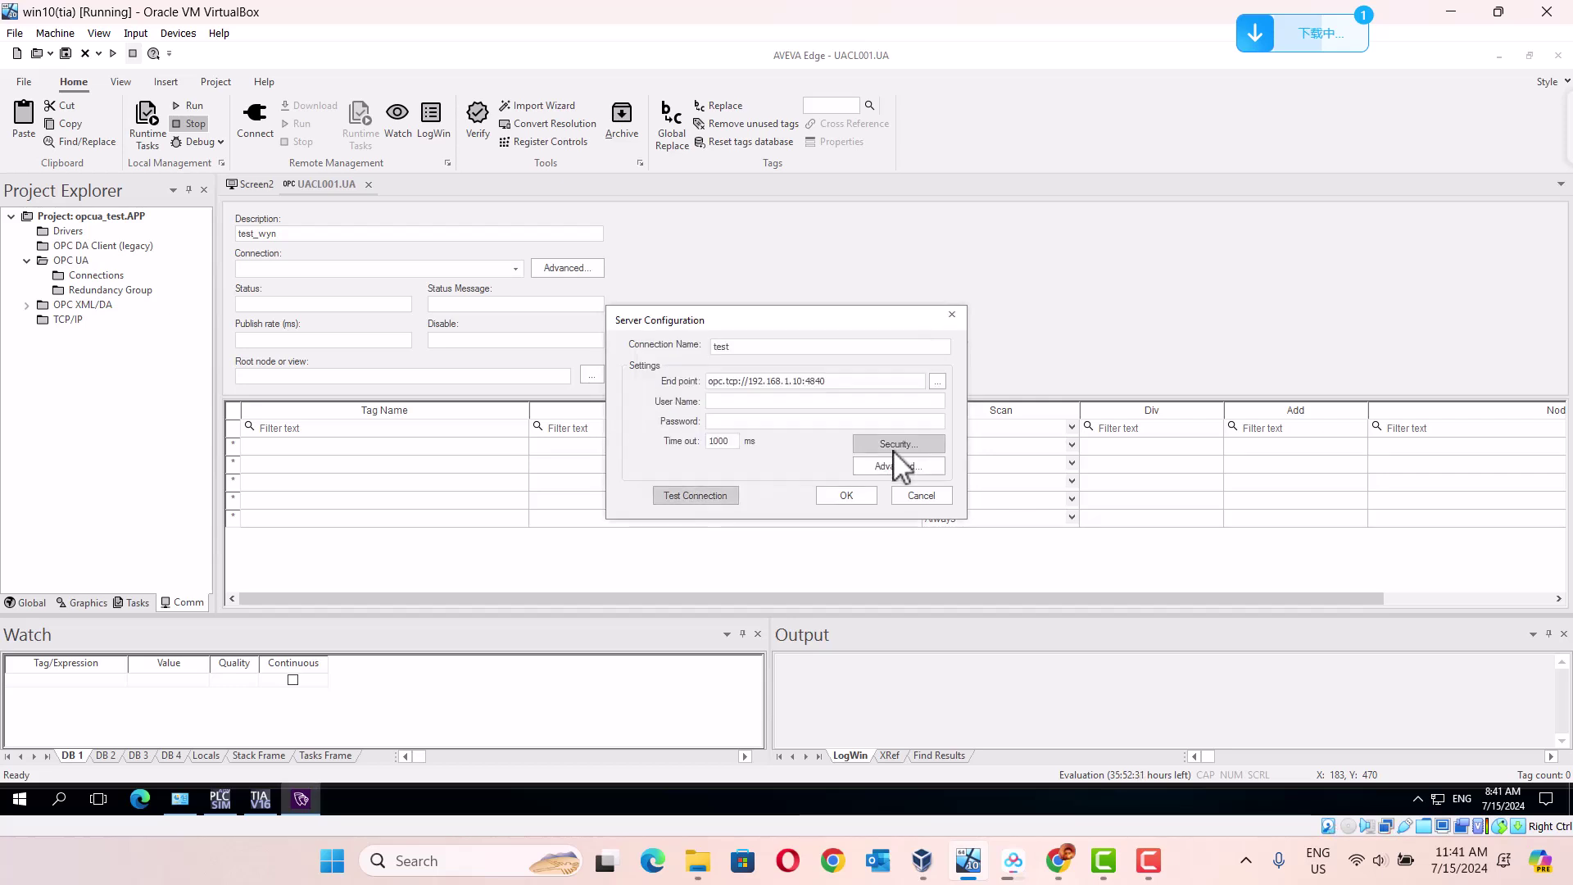
{"action": "left_click", "coordinate": [847, 495]}
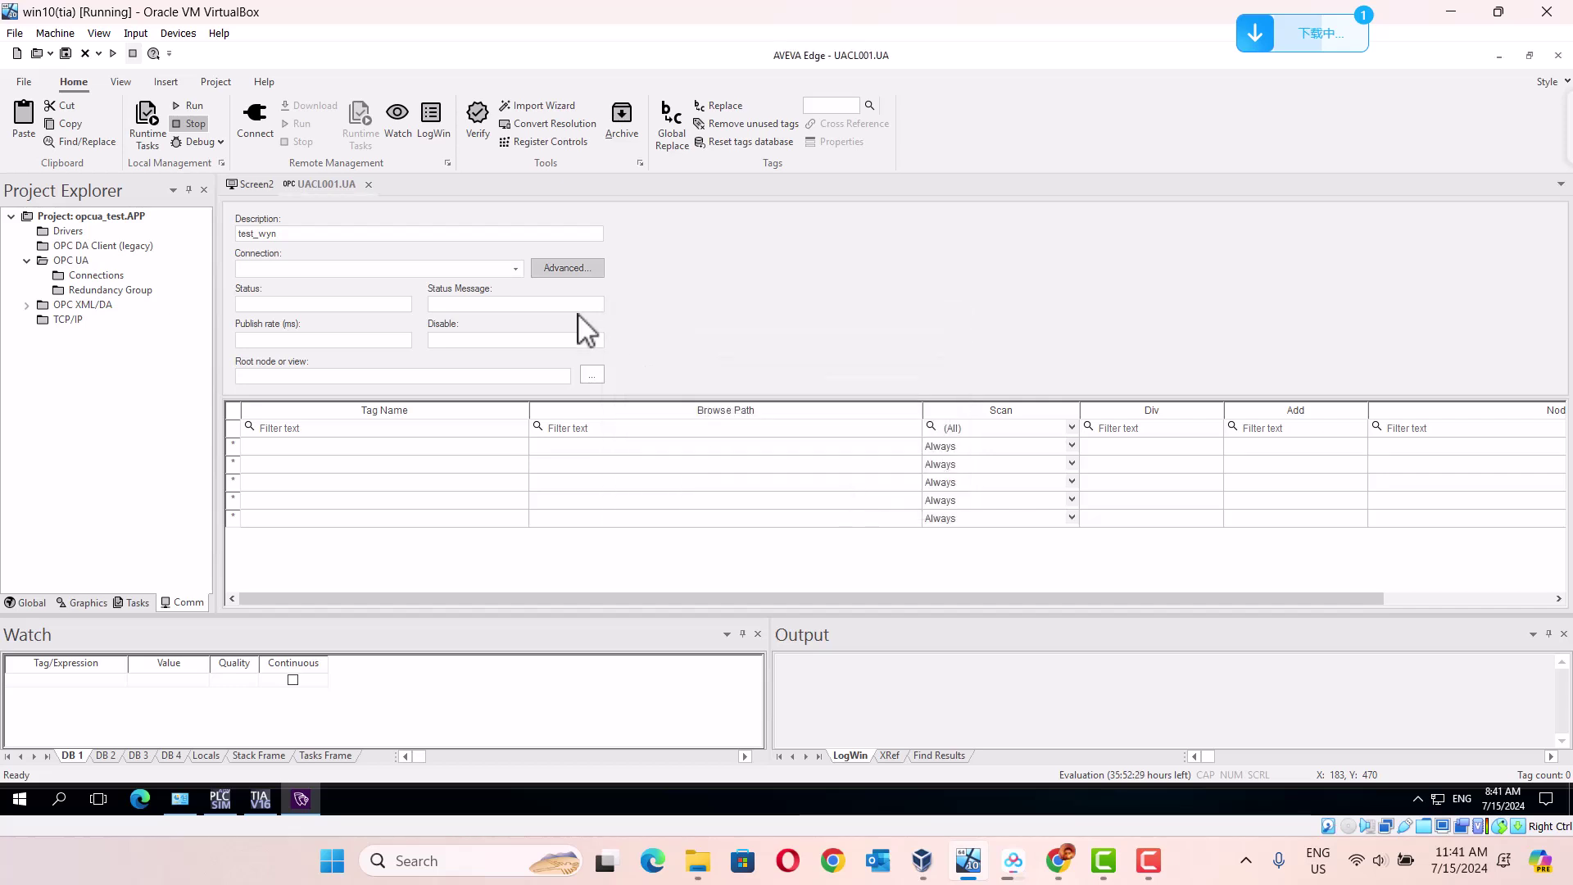
Discard the old UACL001.UA sheet unsaved and open a fresh OPC UA client worksheet.
{"action": "left_click", "coordinate": [517, 270]}
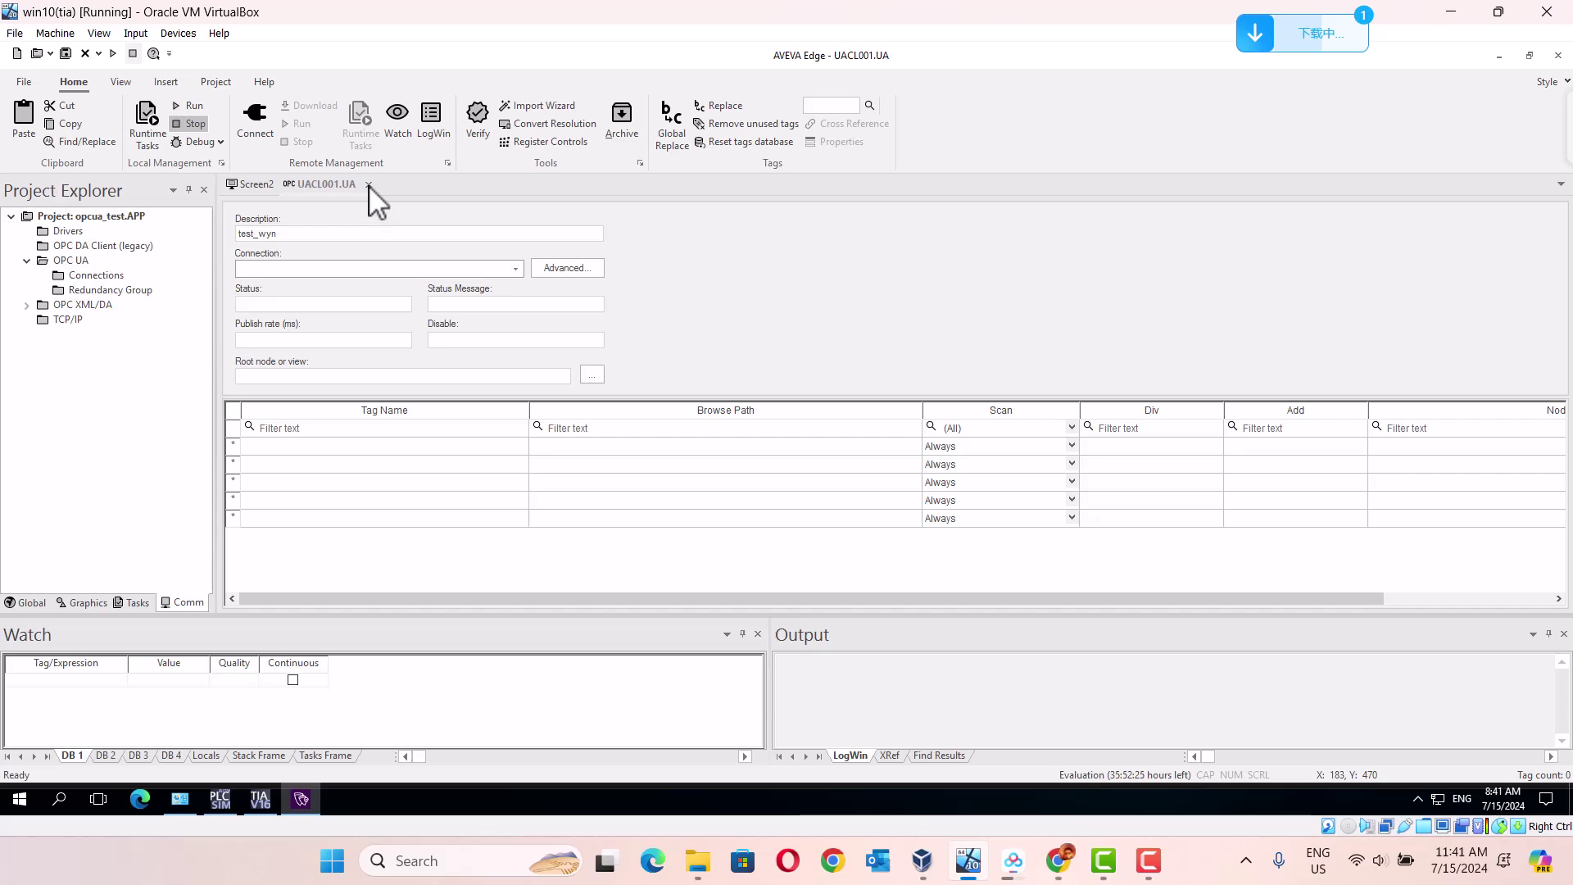
{"action": "key", "text": "Tab"}
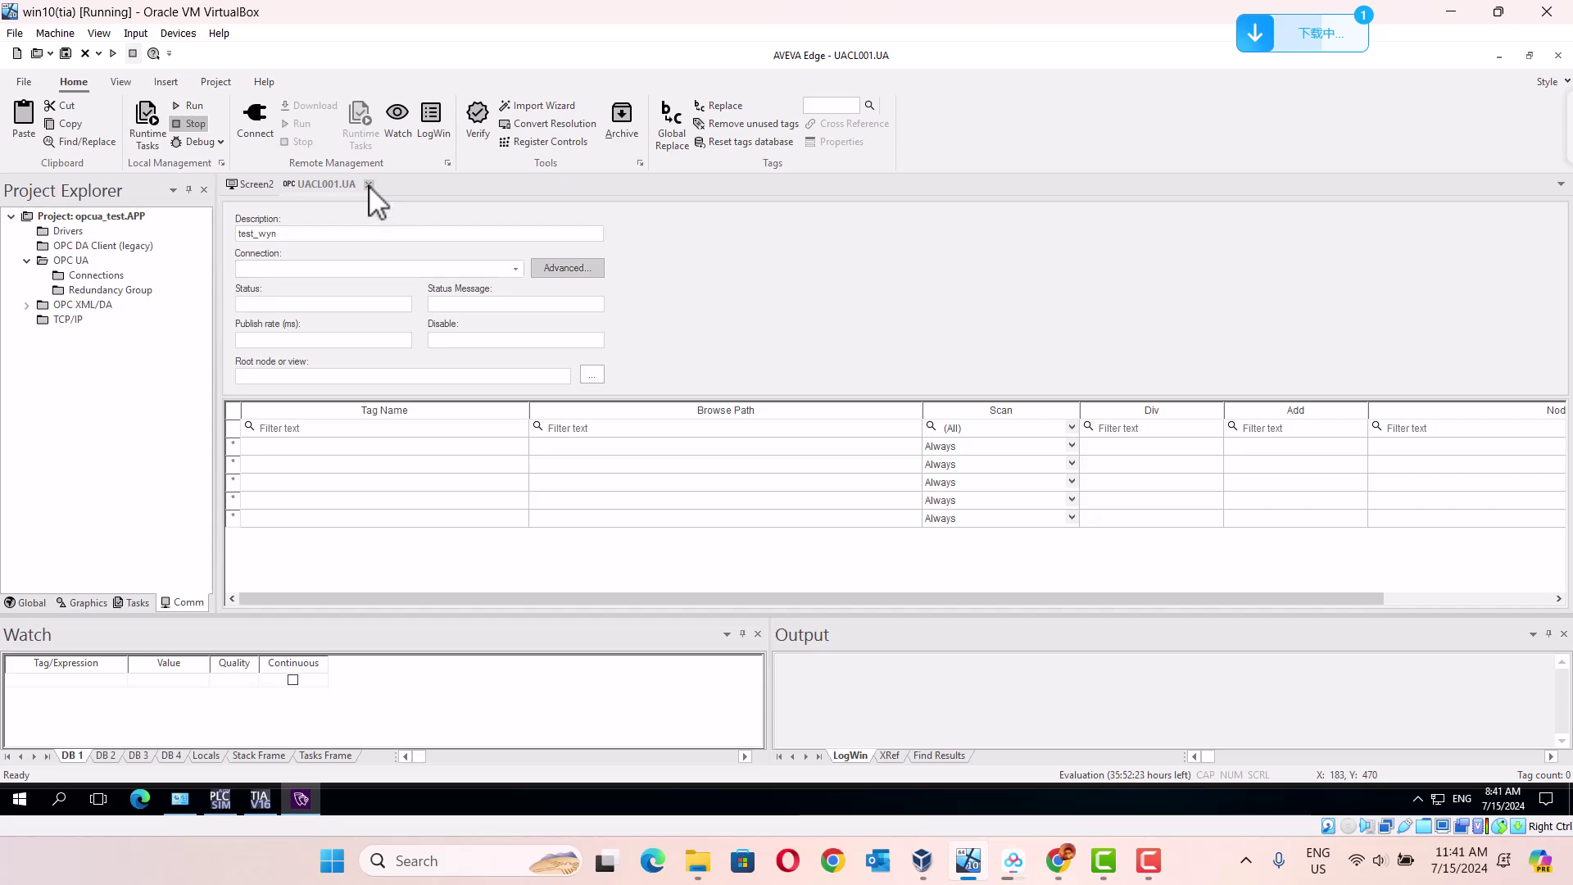
{"action": "left_click", "coordinate": [368, 184]}
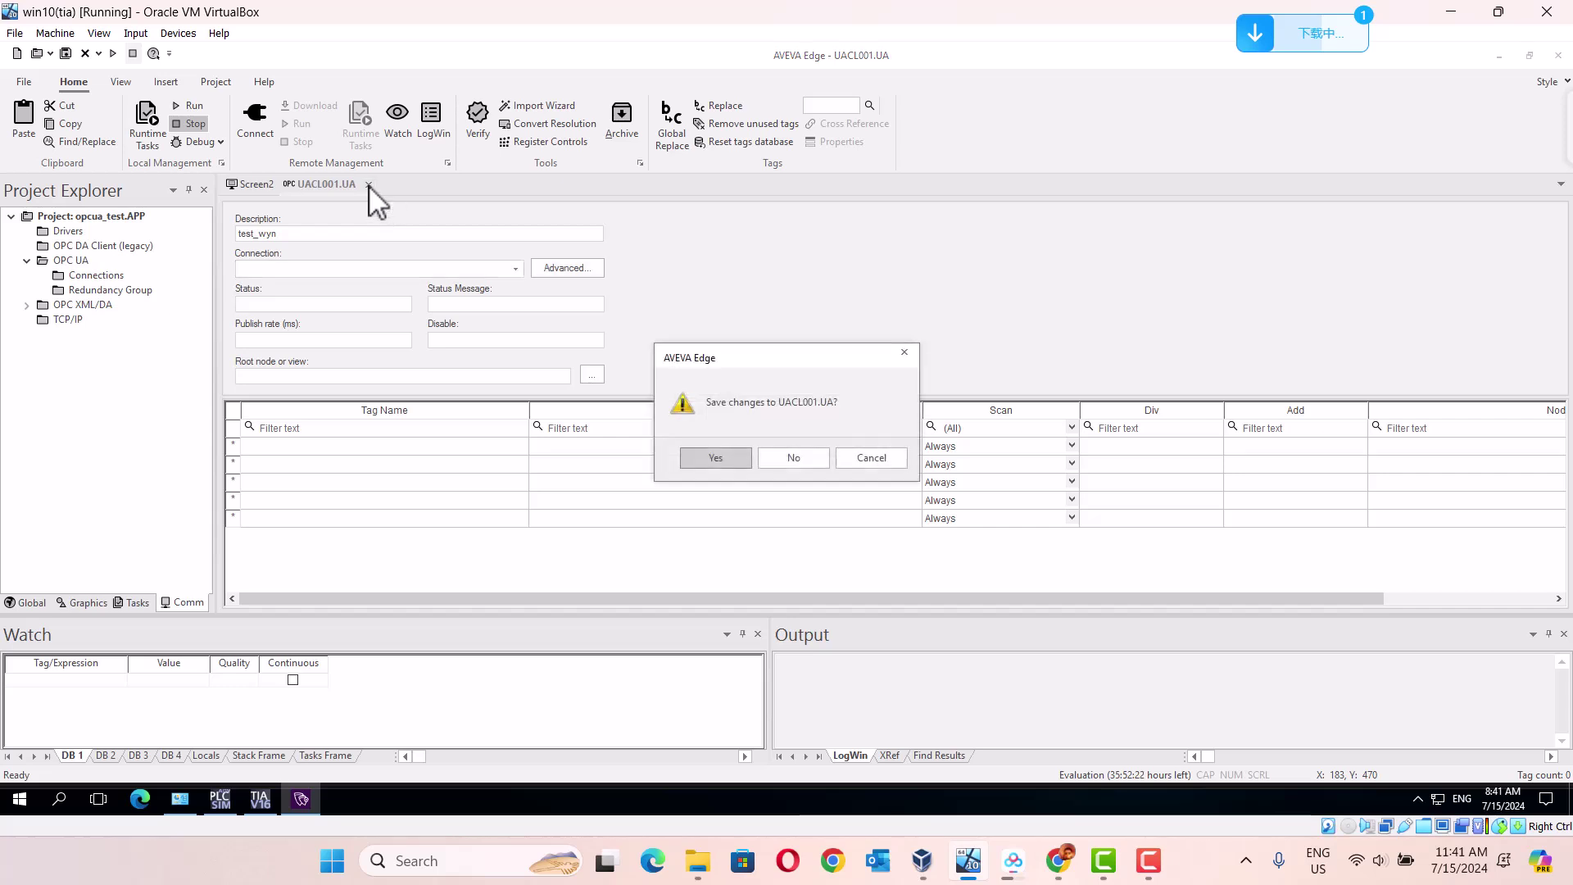
{"action": "left_click", "coordinate": [800, 461]}
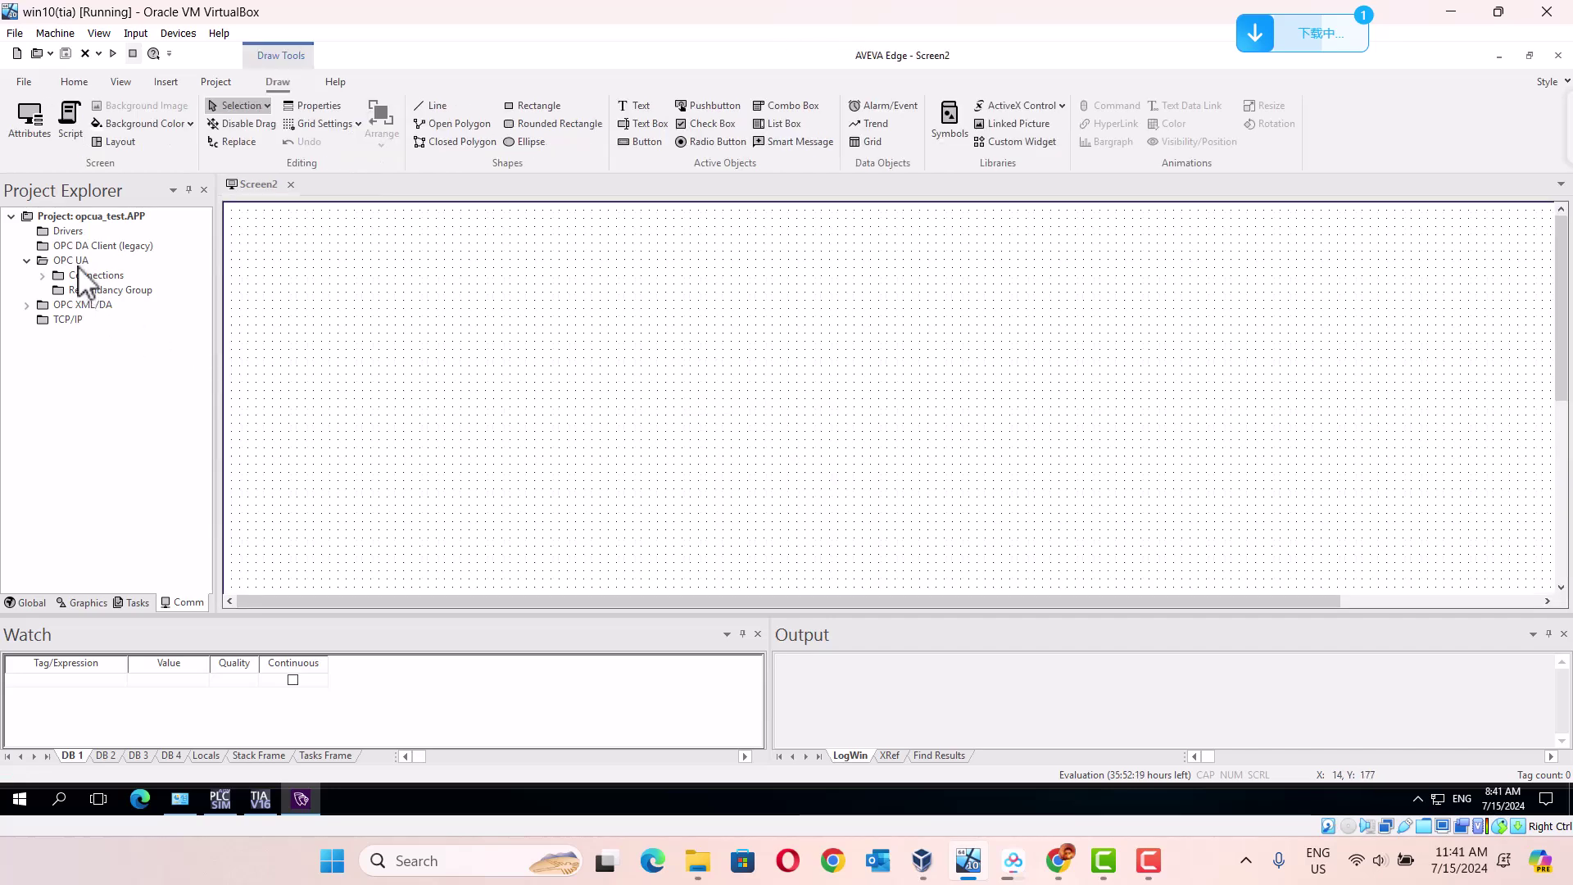
{"action": "left_click", "coordinate": [82, 266]}
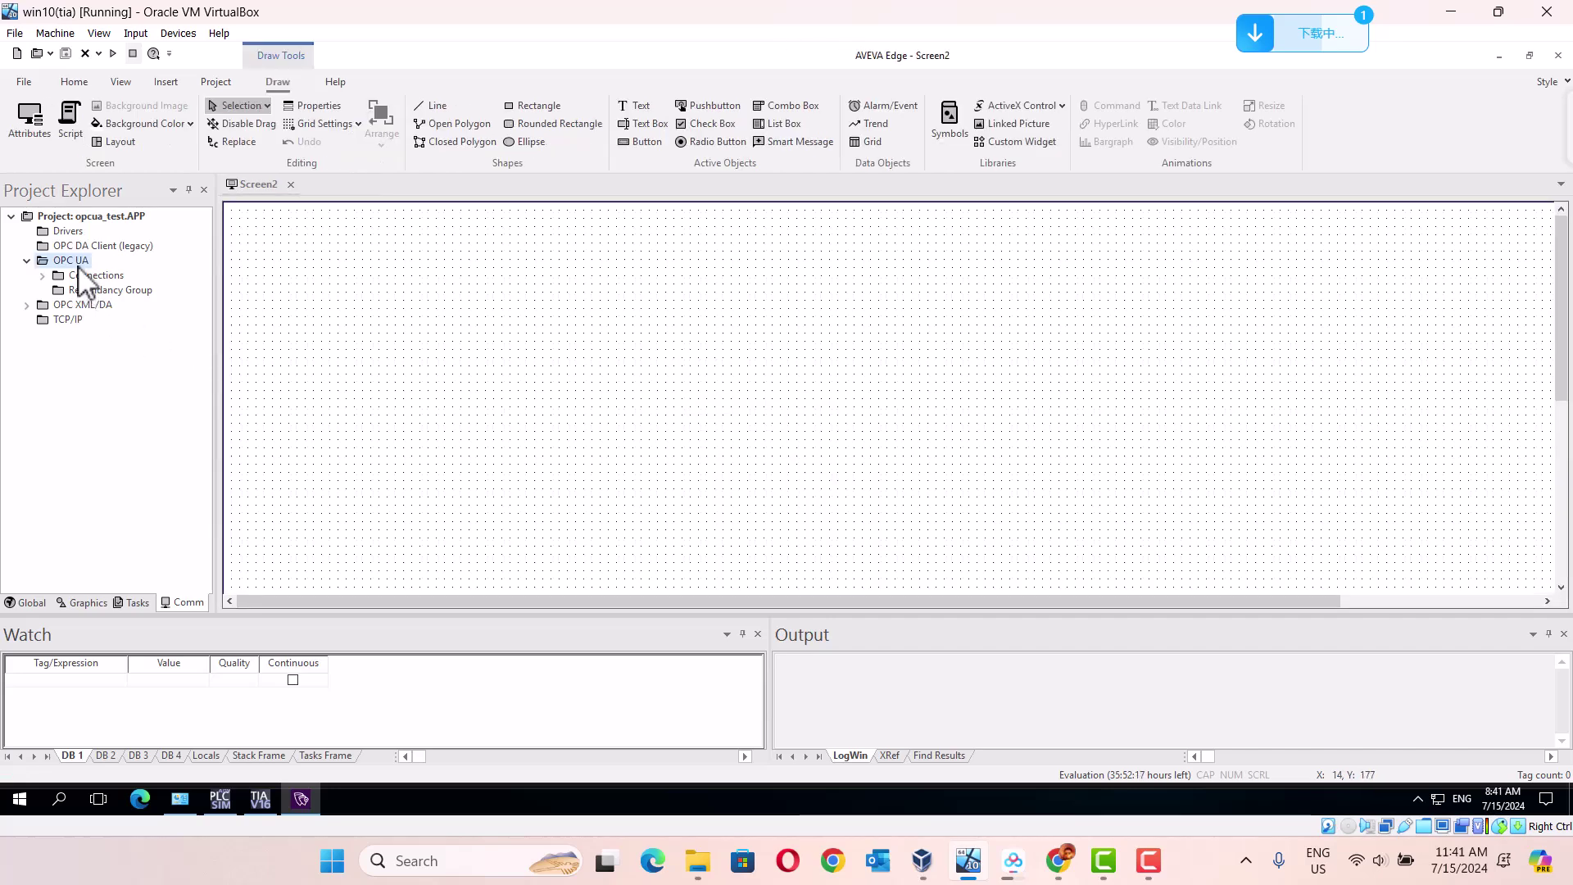
{"action": "double_click", "coordinate": [114, 277]}
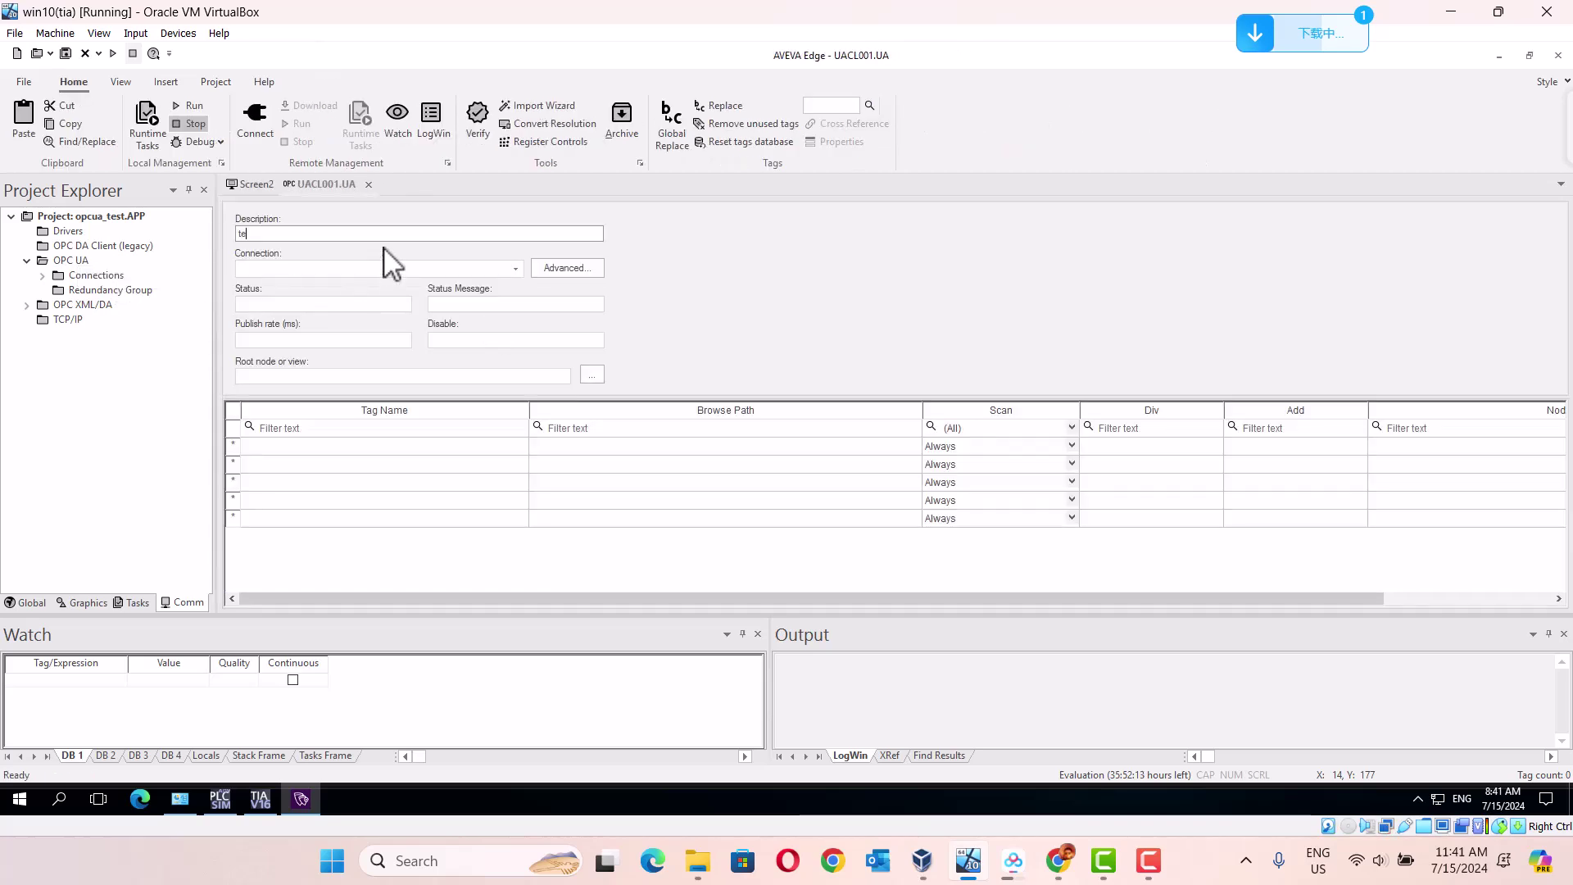
{"action": "left_click", "coordinate": [515, 268]}
{"action": "left_click", "coordinate": [322, 309]}
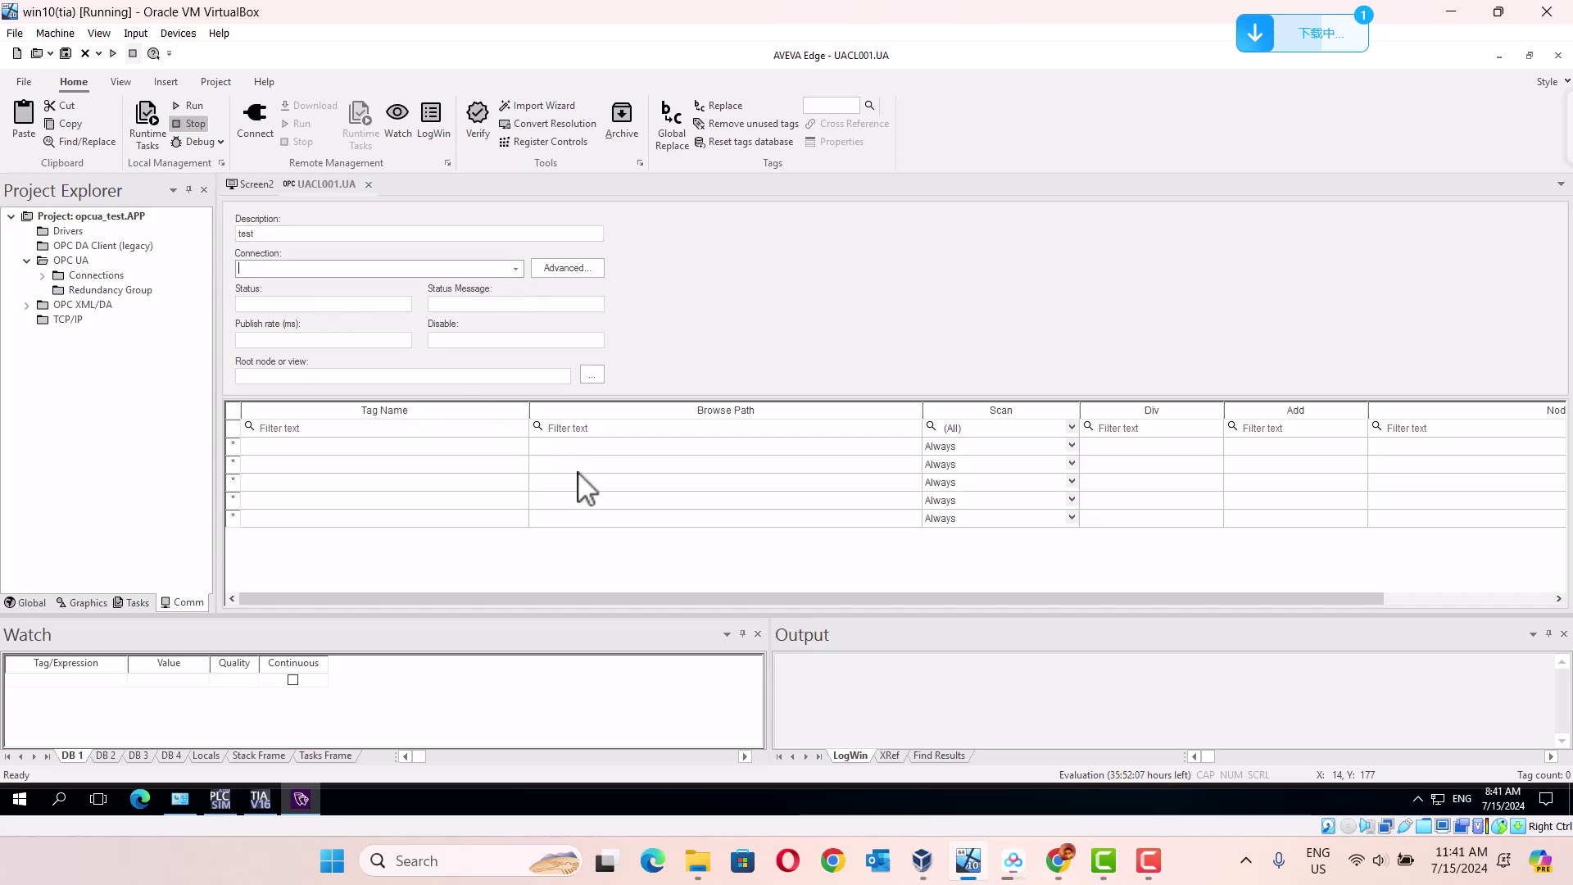
{"action": "left_click", "coordinate": [592, 374]}
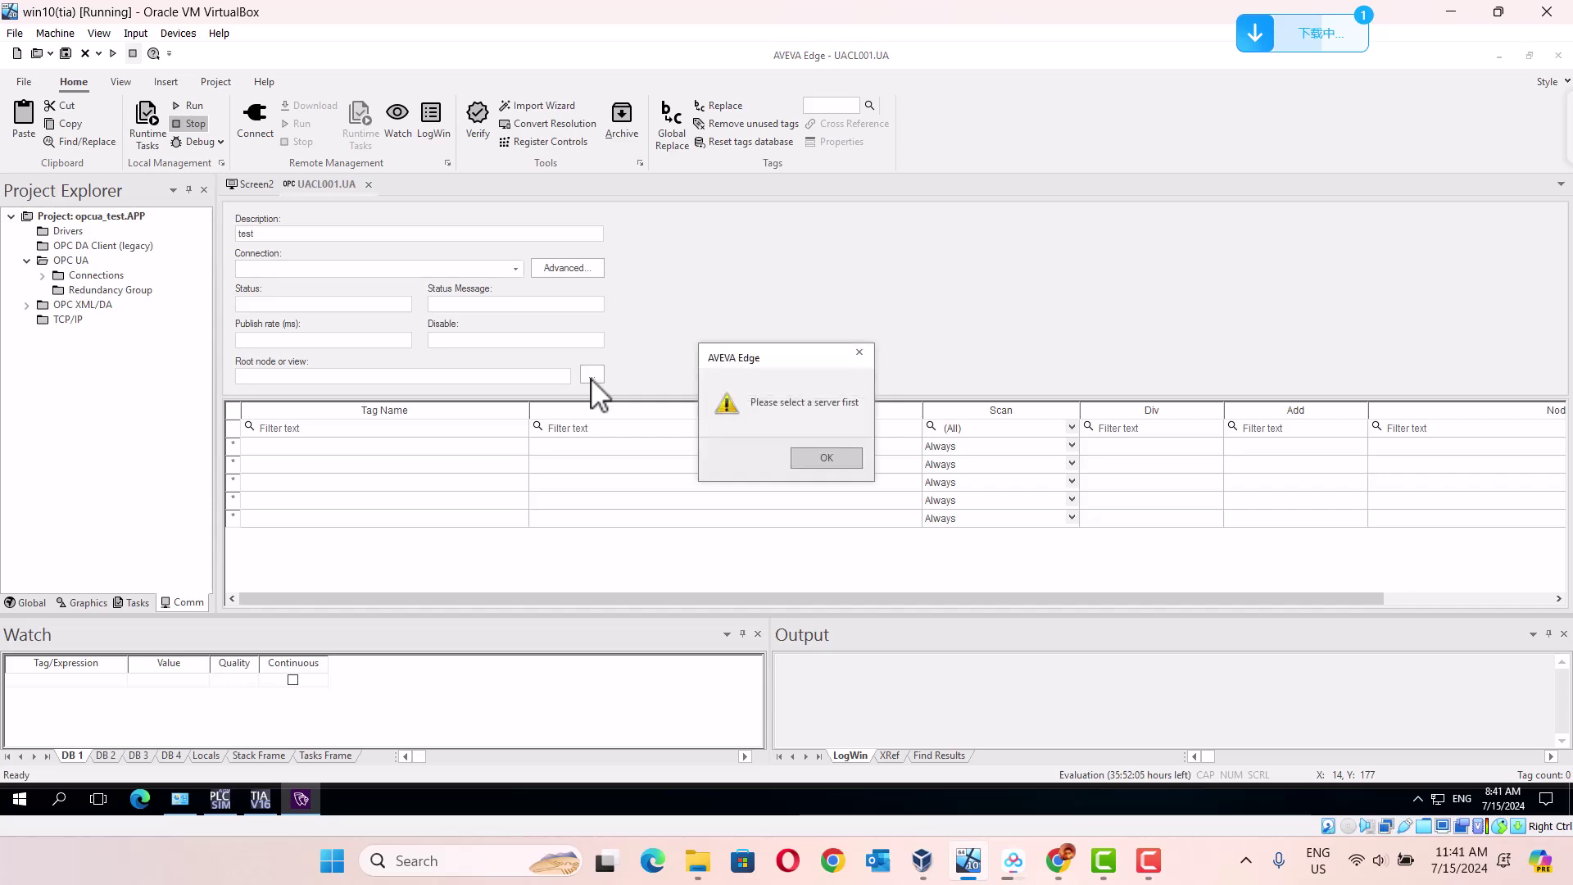
{"action": "left_click", "coordinate": [834, 464]}
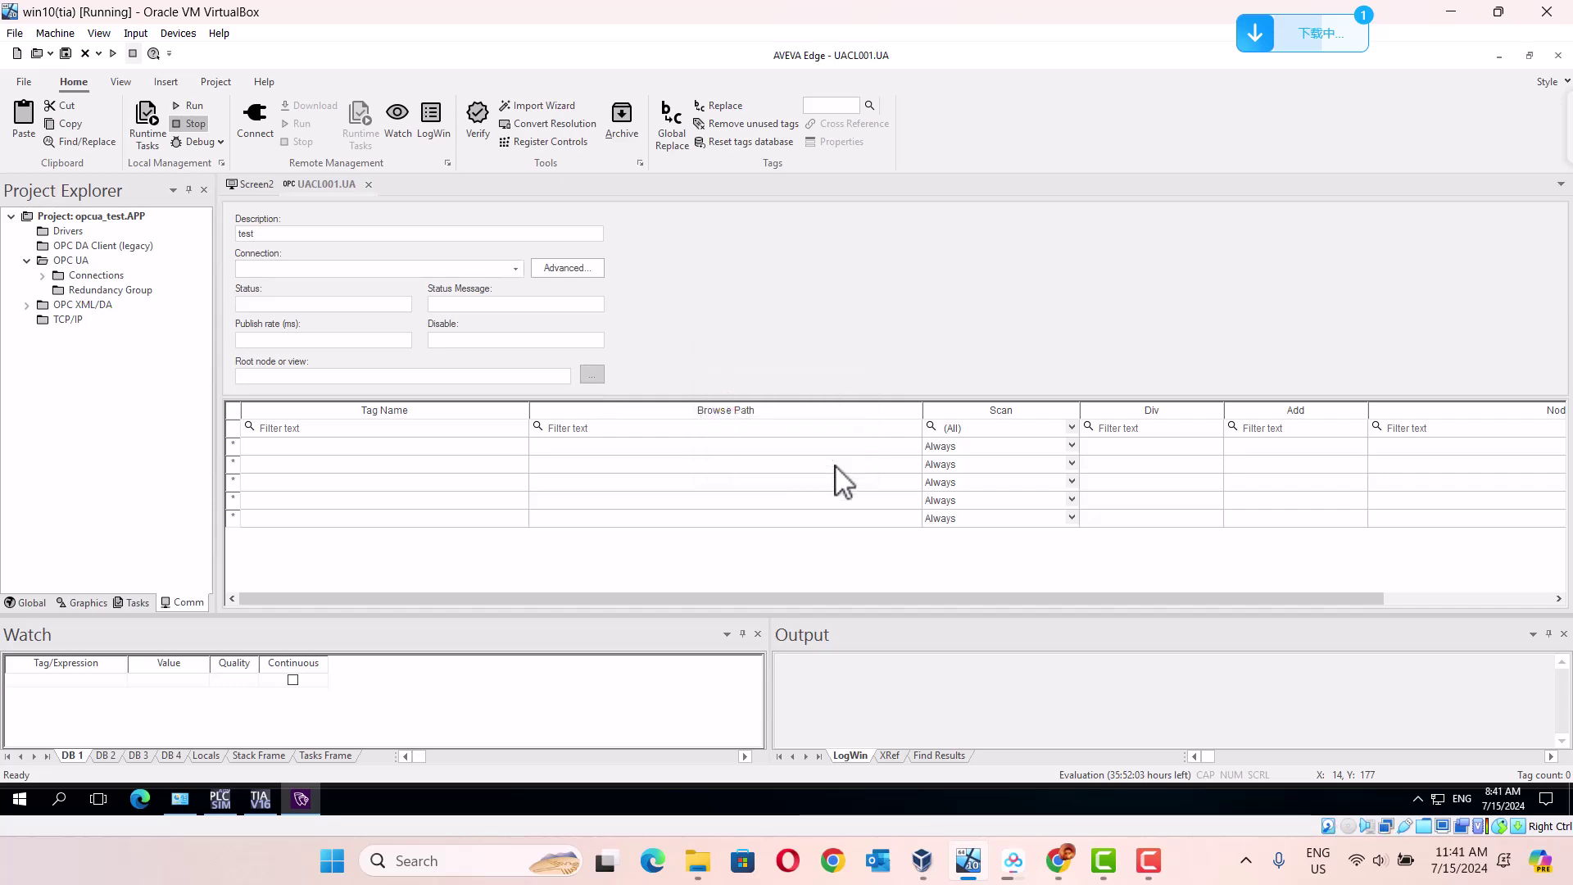
{"action": "left_click", "coordinate": [572, 272]}
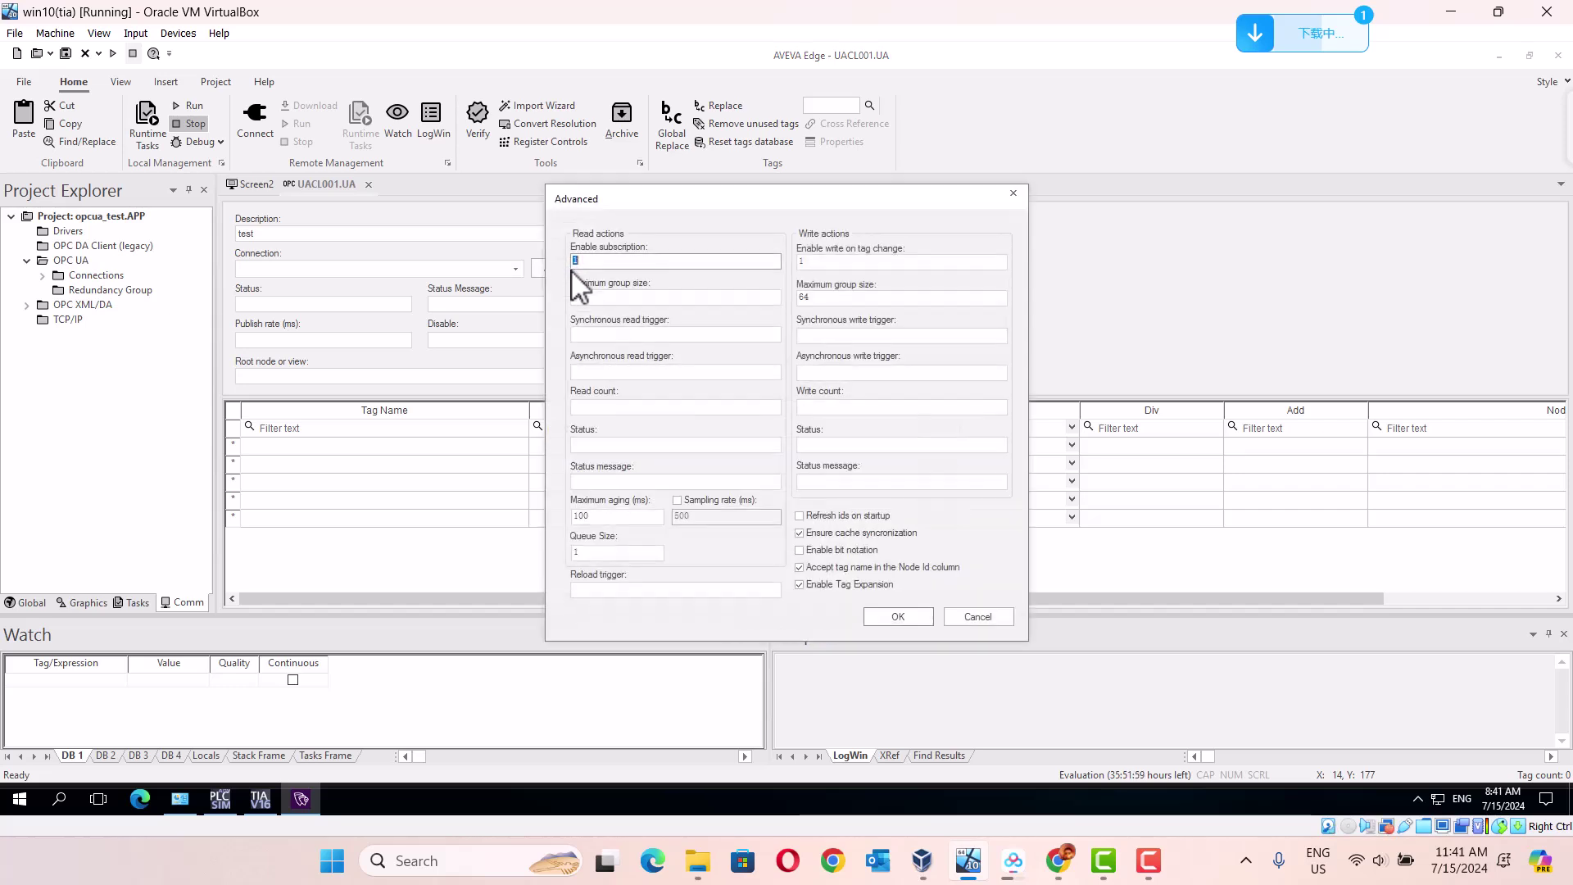
{"action": "left_click", "coordinate": [899, 617]}
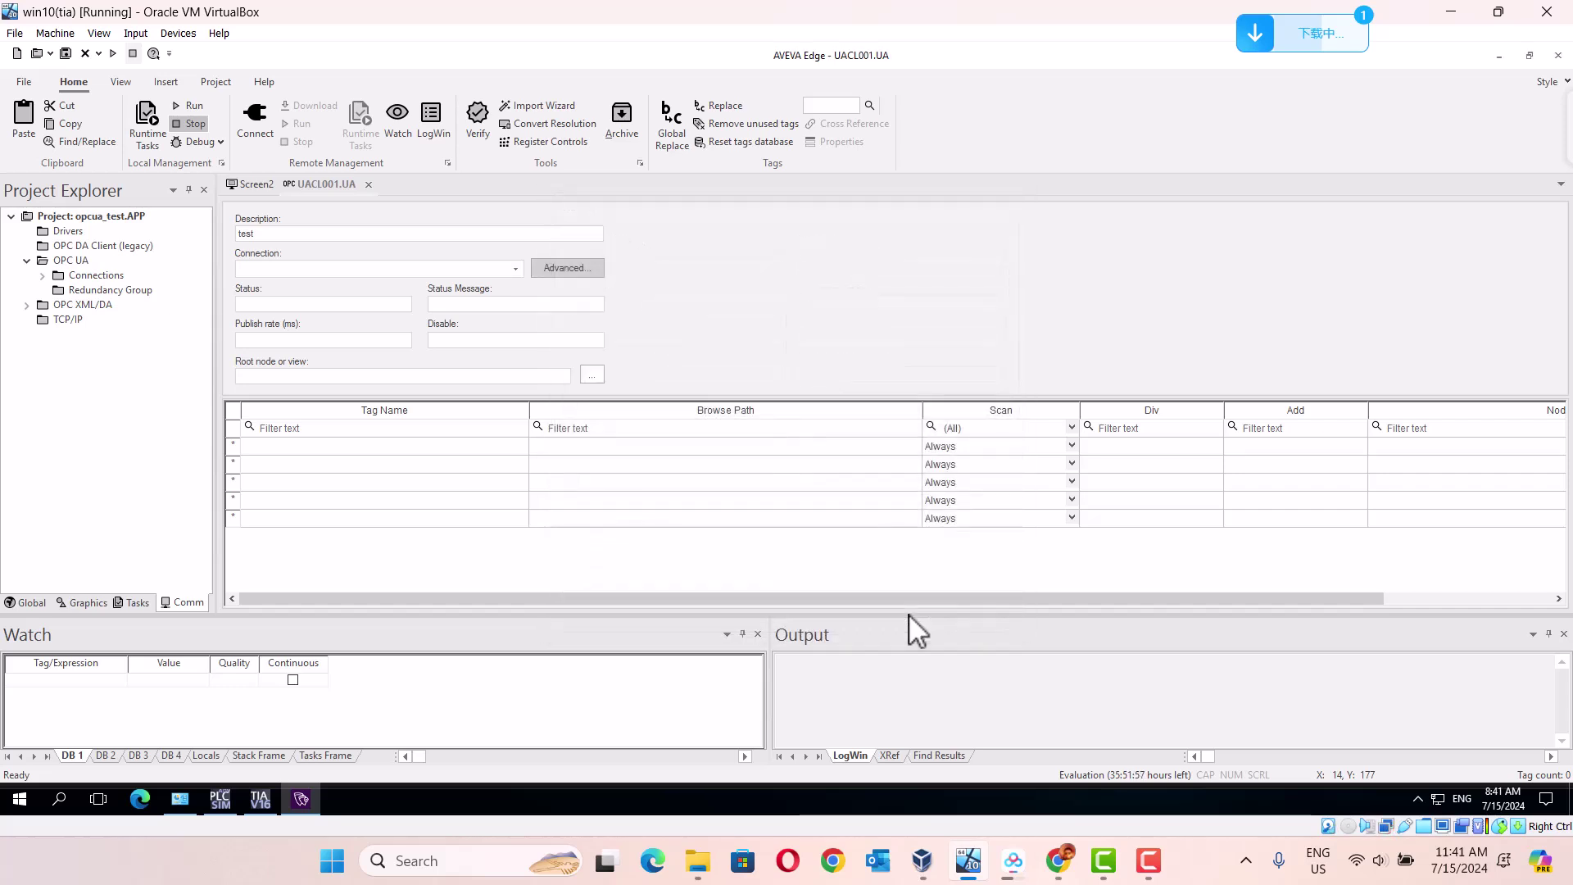
Create a new Boolean tag named start in row 1's Tag Name.
{"action": "left_click", "coordinate": [292, 445]}
{"action": "left_click", "coordinate": [292, 445]}
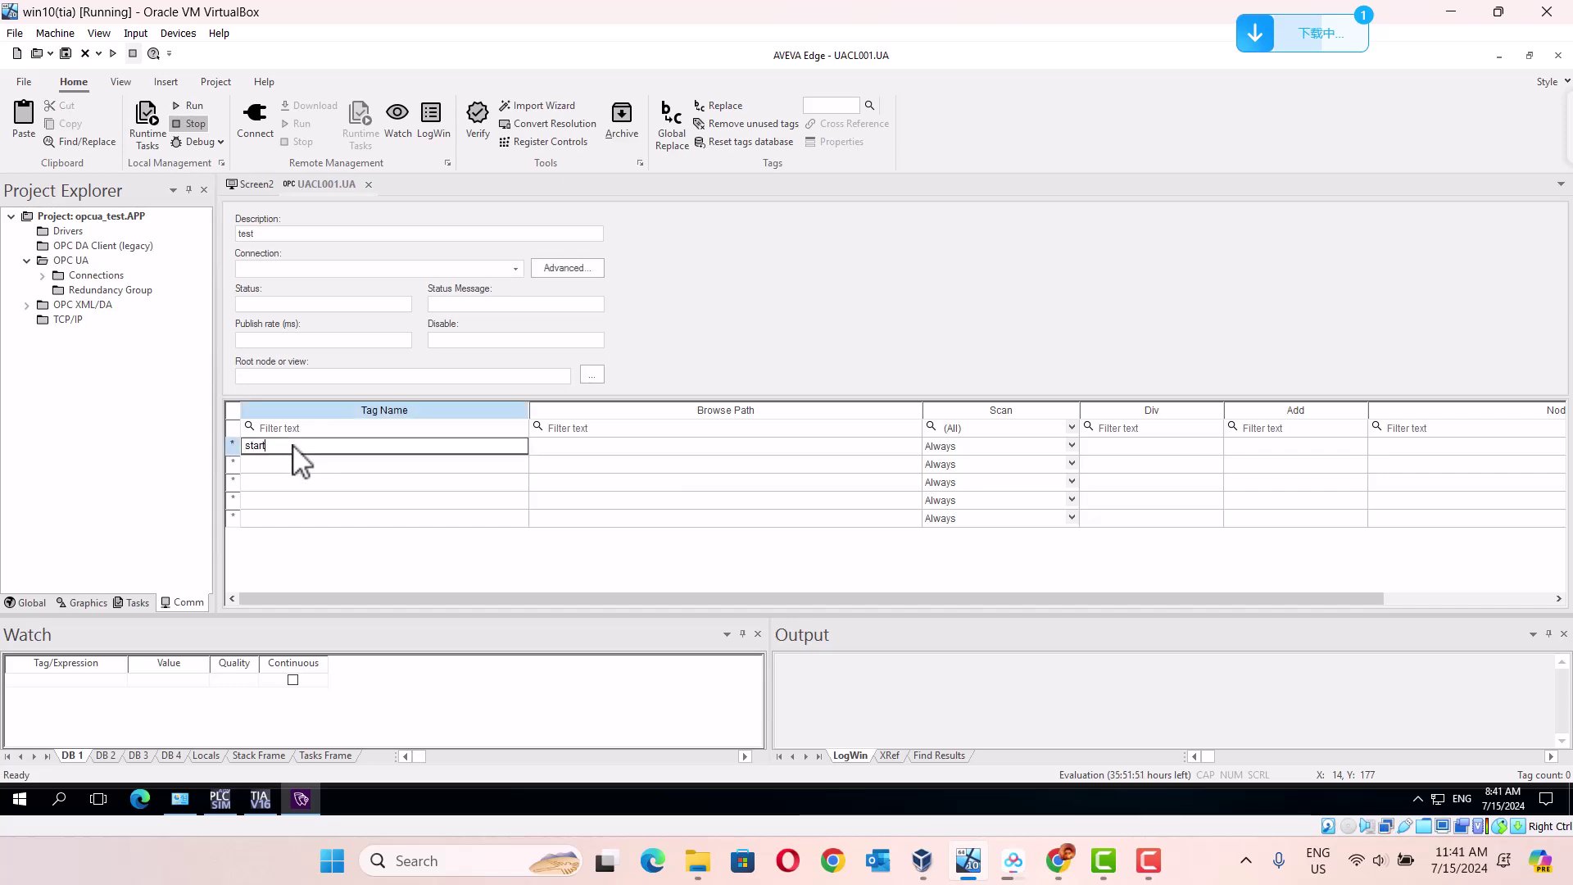
{"action": "key", "text": "Return"}
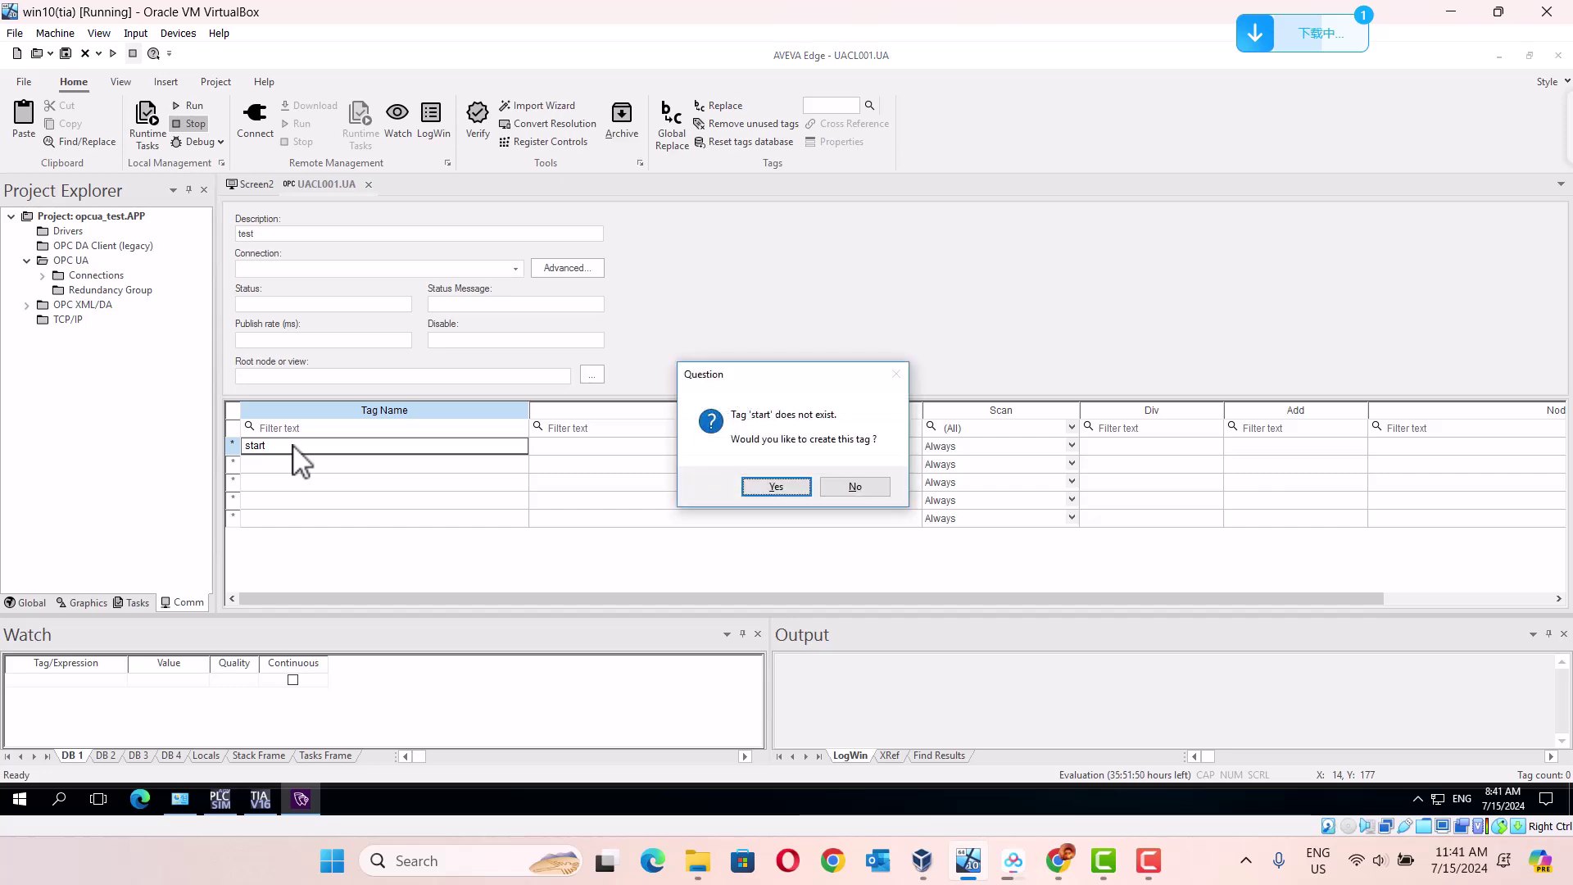
{"action": "left_click", "coordinate": [776, 487]}
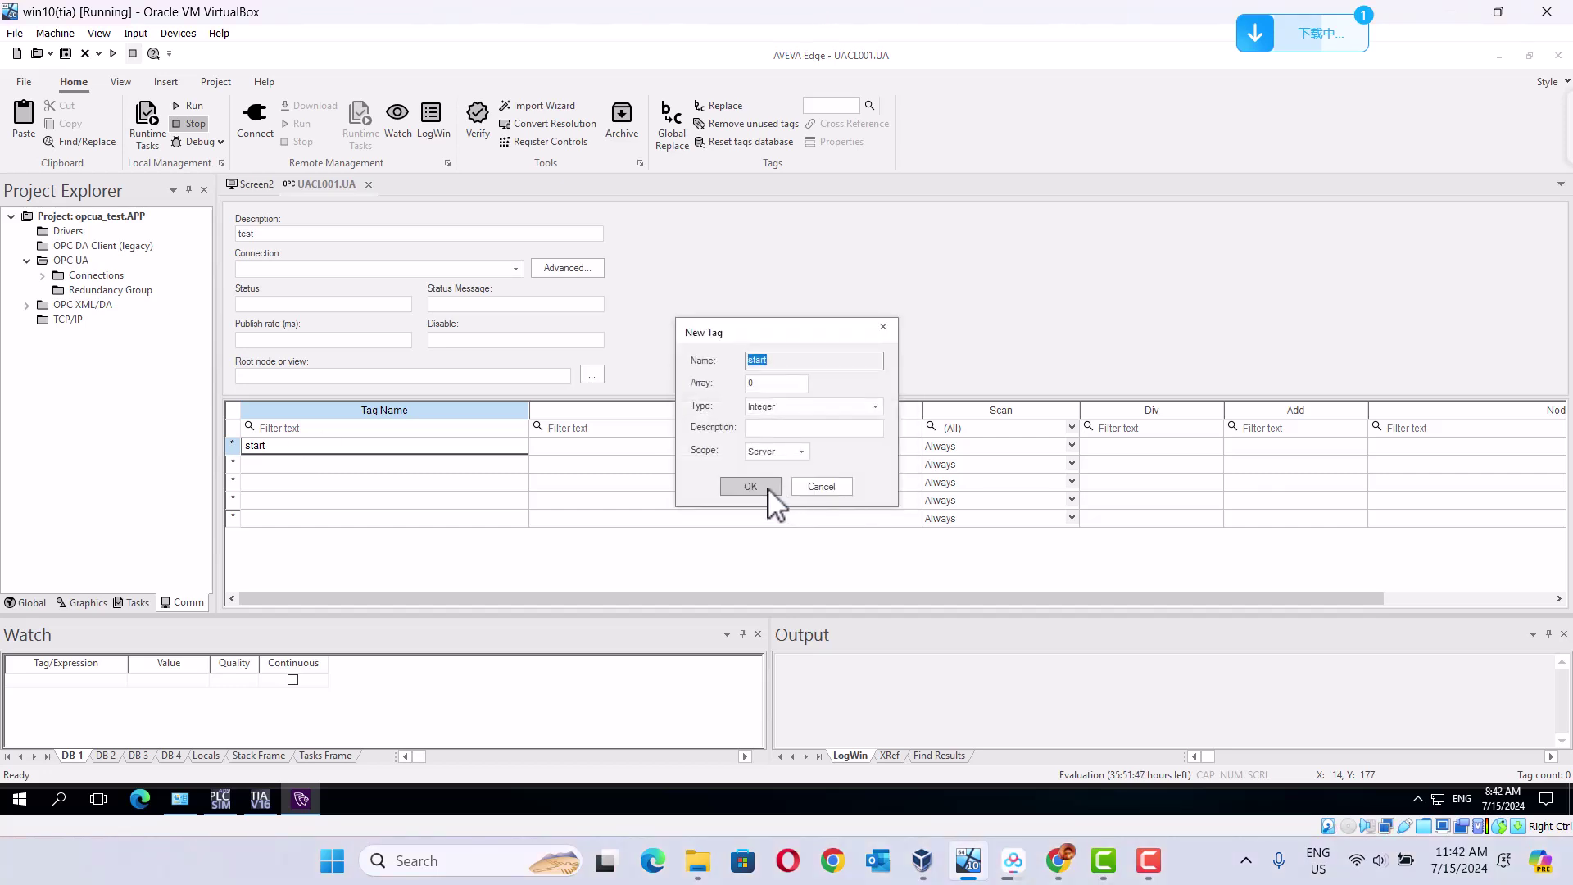
{"action": "left_click", "coordinate": [875, 406]}
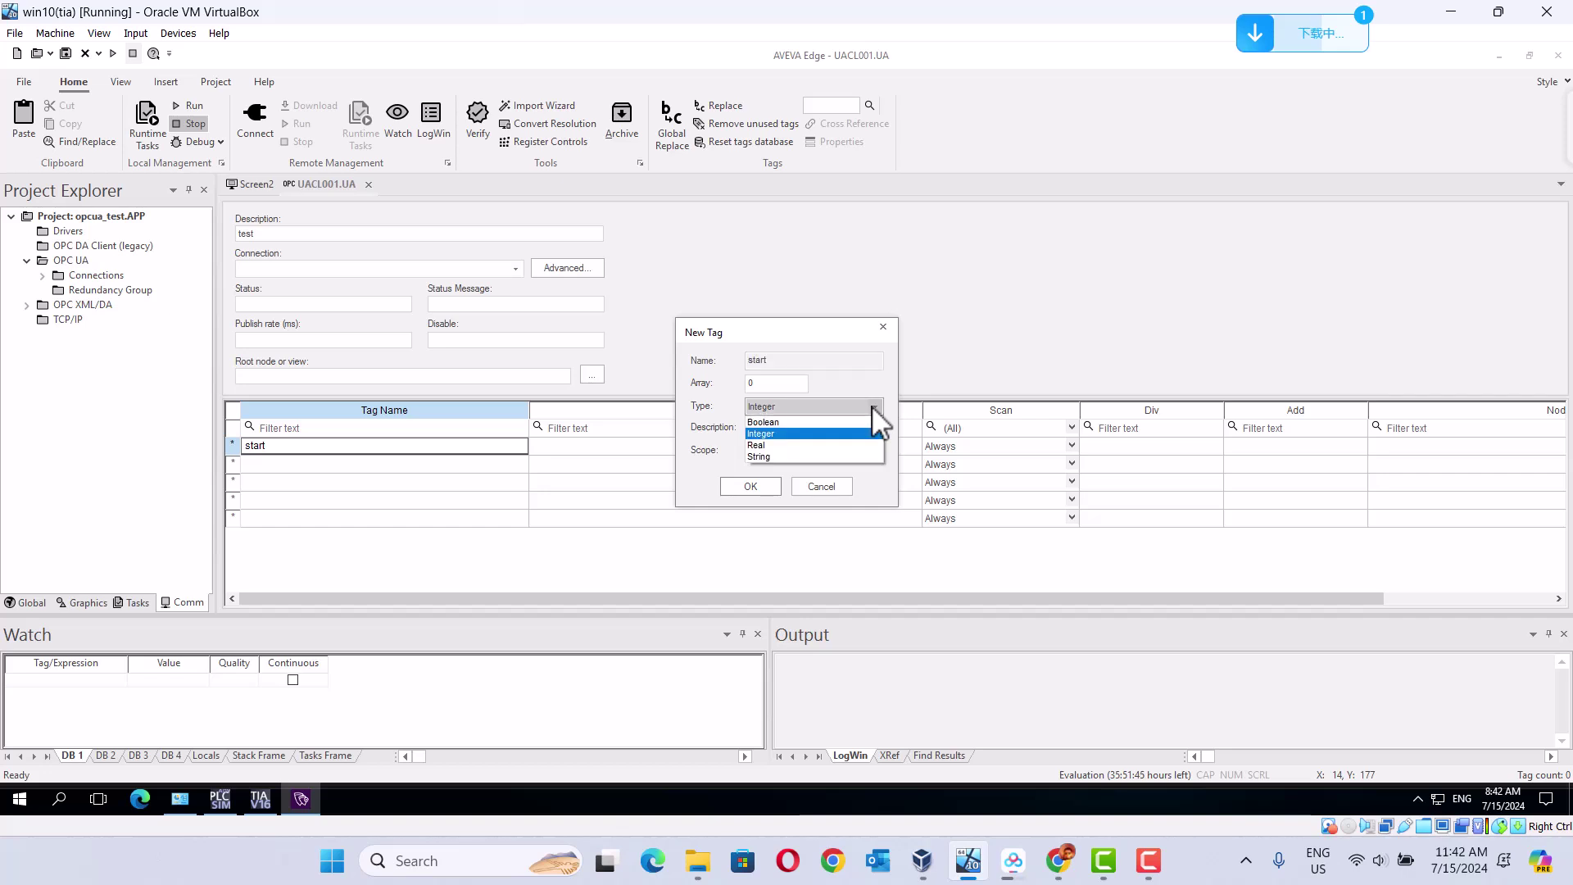
{"action": "left_click", "coordinate": [789, 419]}
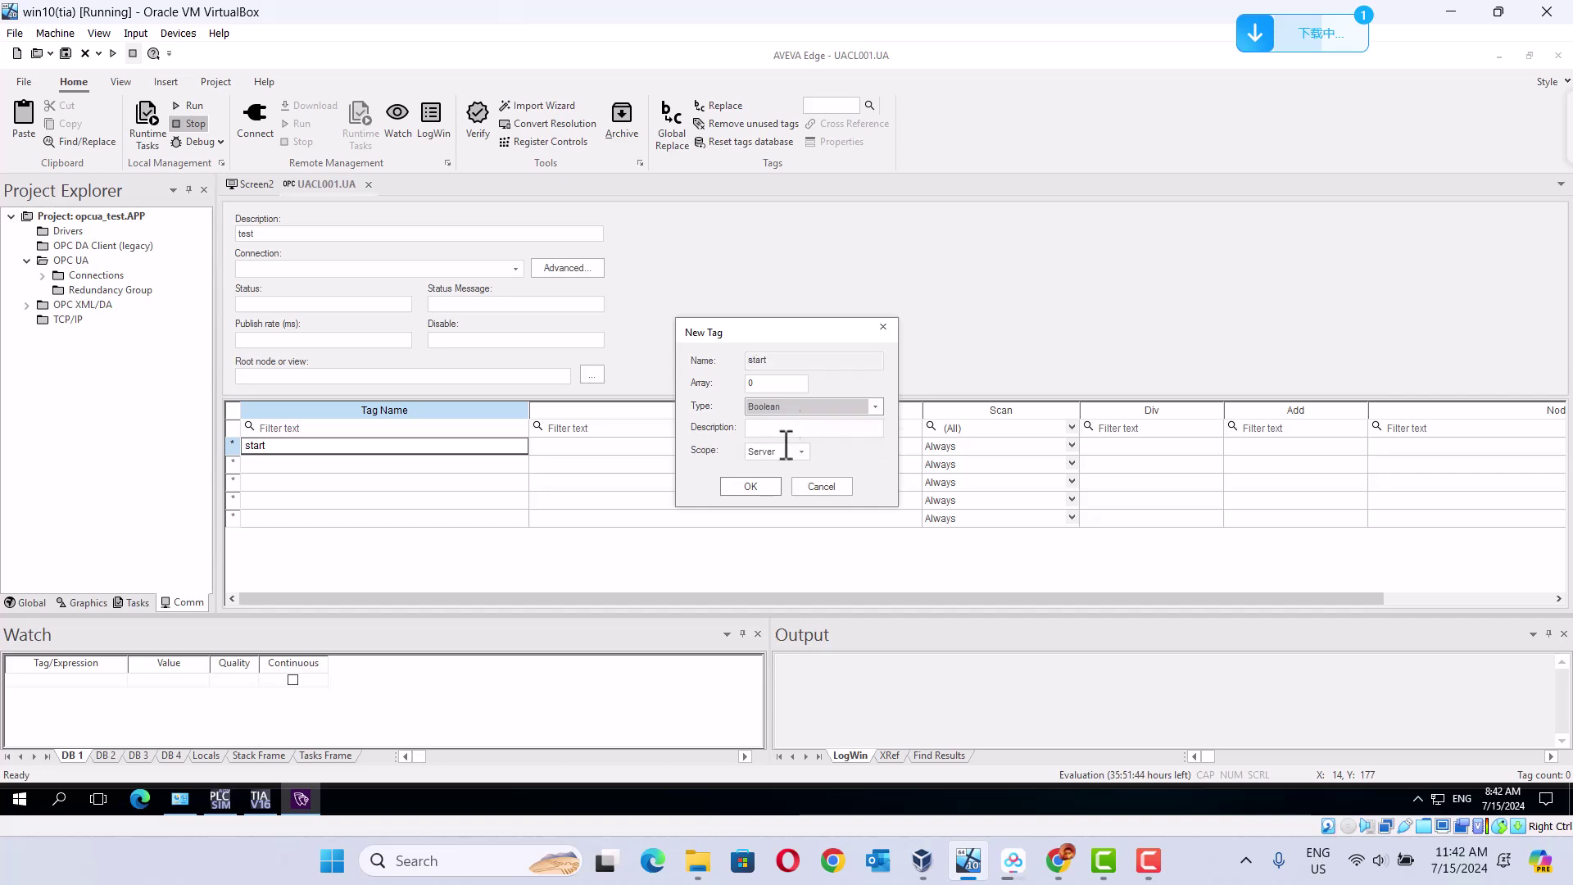
{"action": "left_click", "coordinate": [758, 489]}
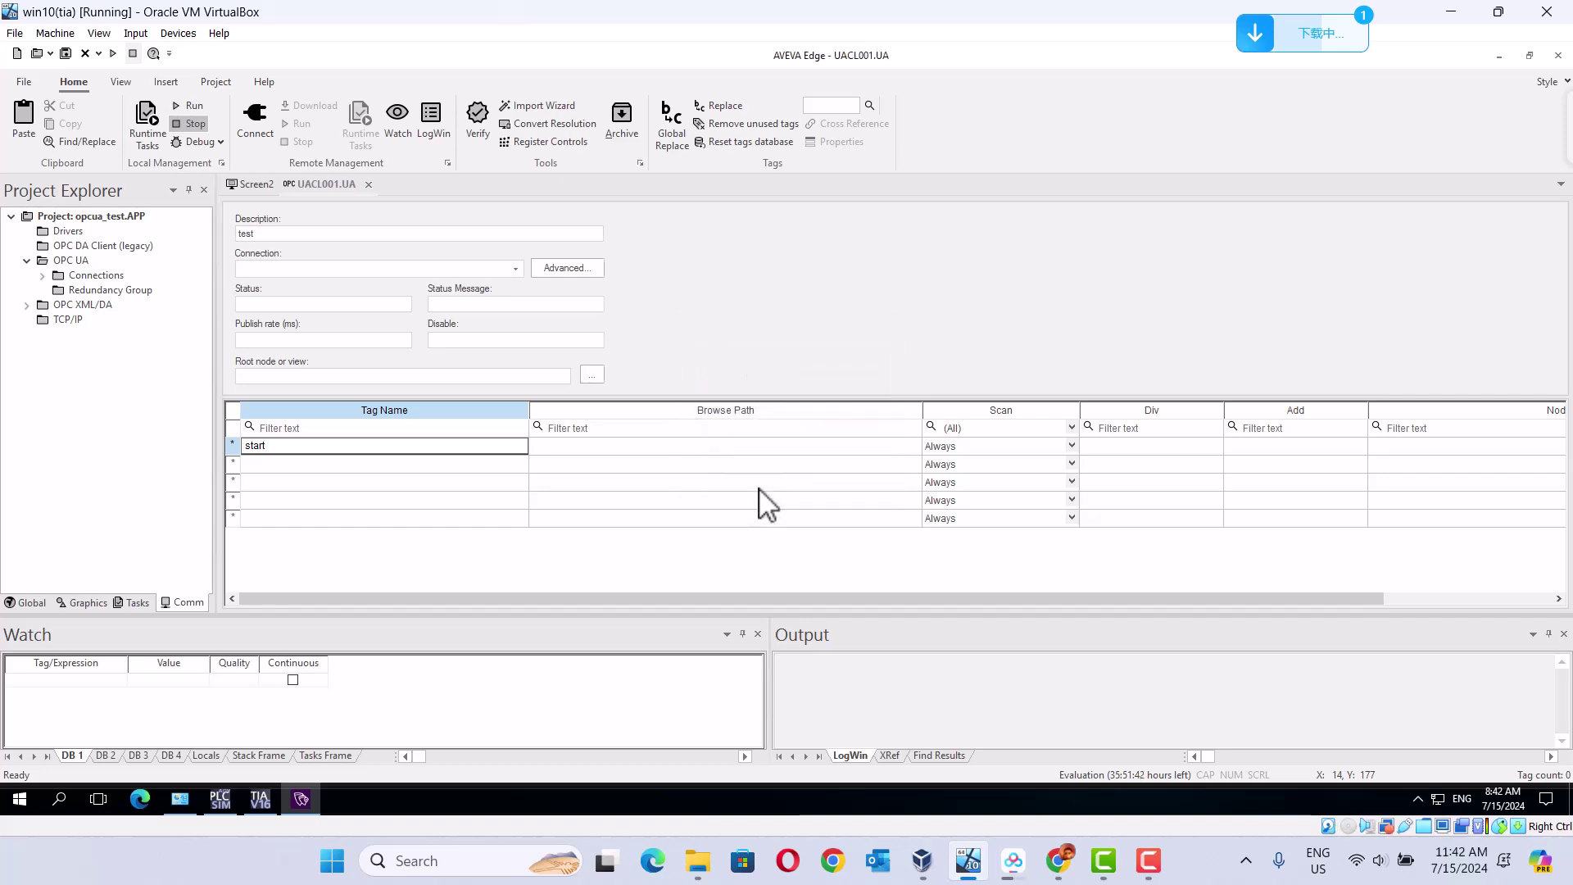
Try browsing the server node tree for row 1's browse path, prompting 'select a server first'.
{"action": "left_click", "coordinate": [645, 446]}
{"action": "left_click", "coordinate": [645, 447]}
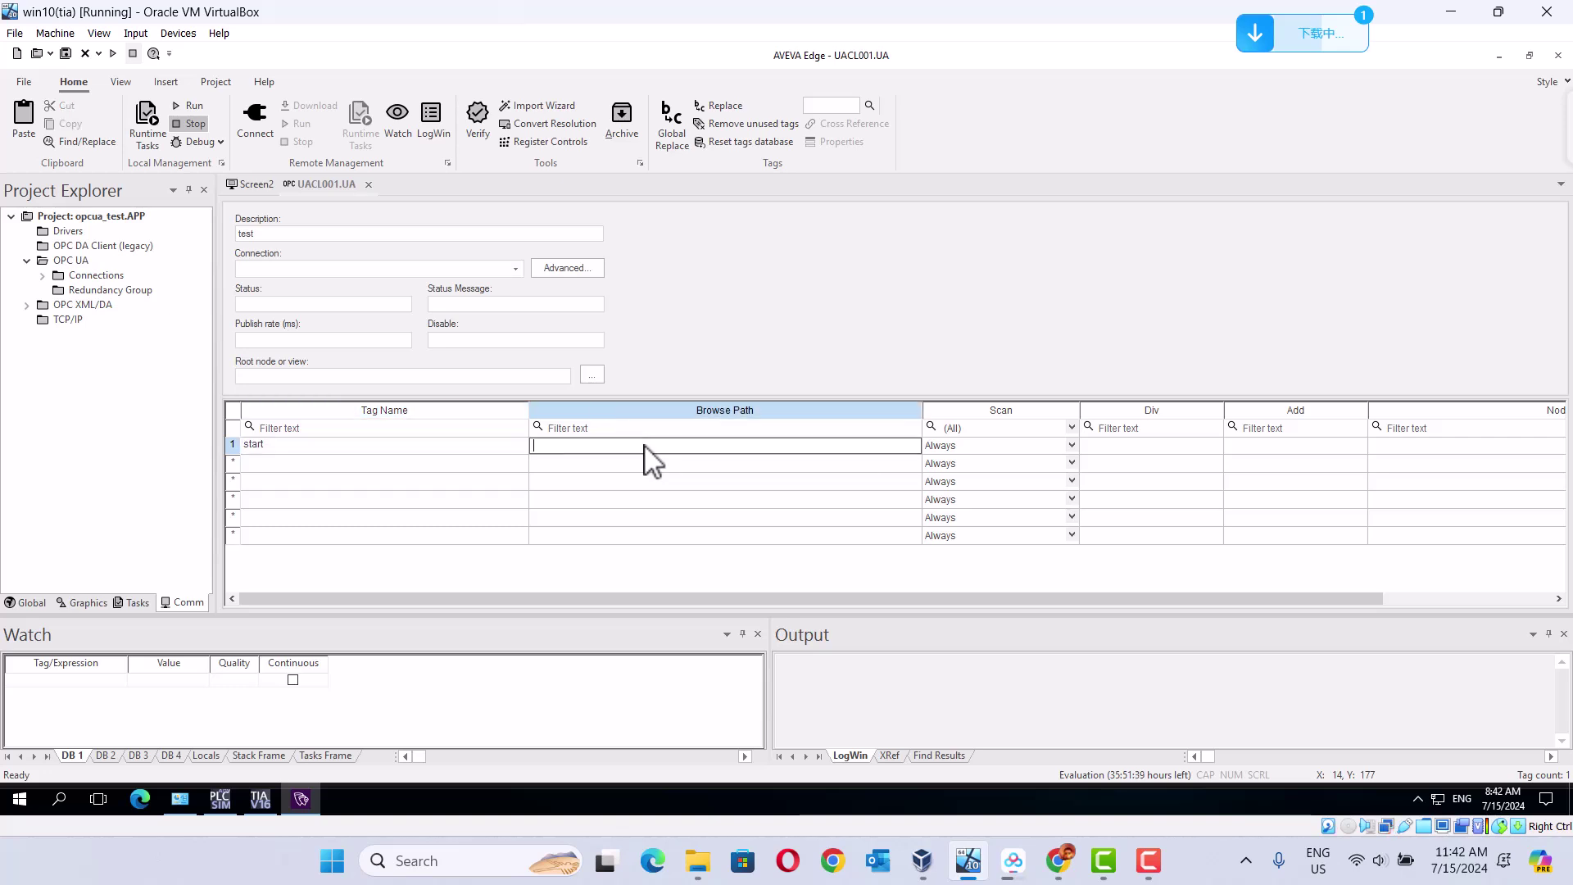
{"action": "right_click", "coordinate": [537, 449]}
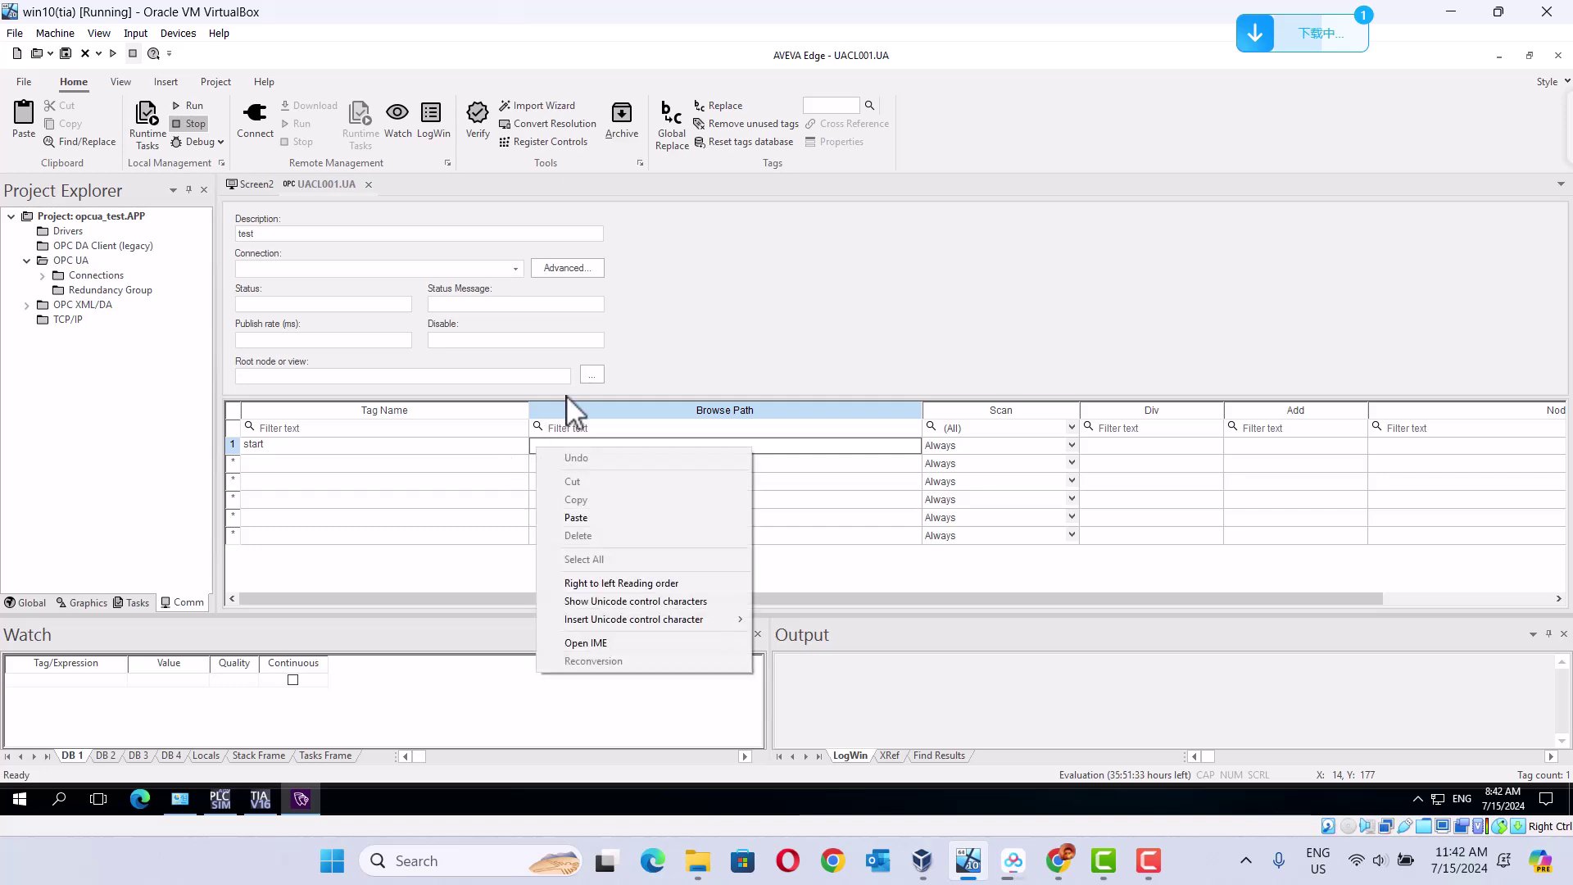
{"action": "left_click", "coordinate": [592, 374]}
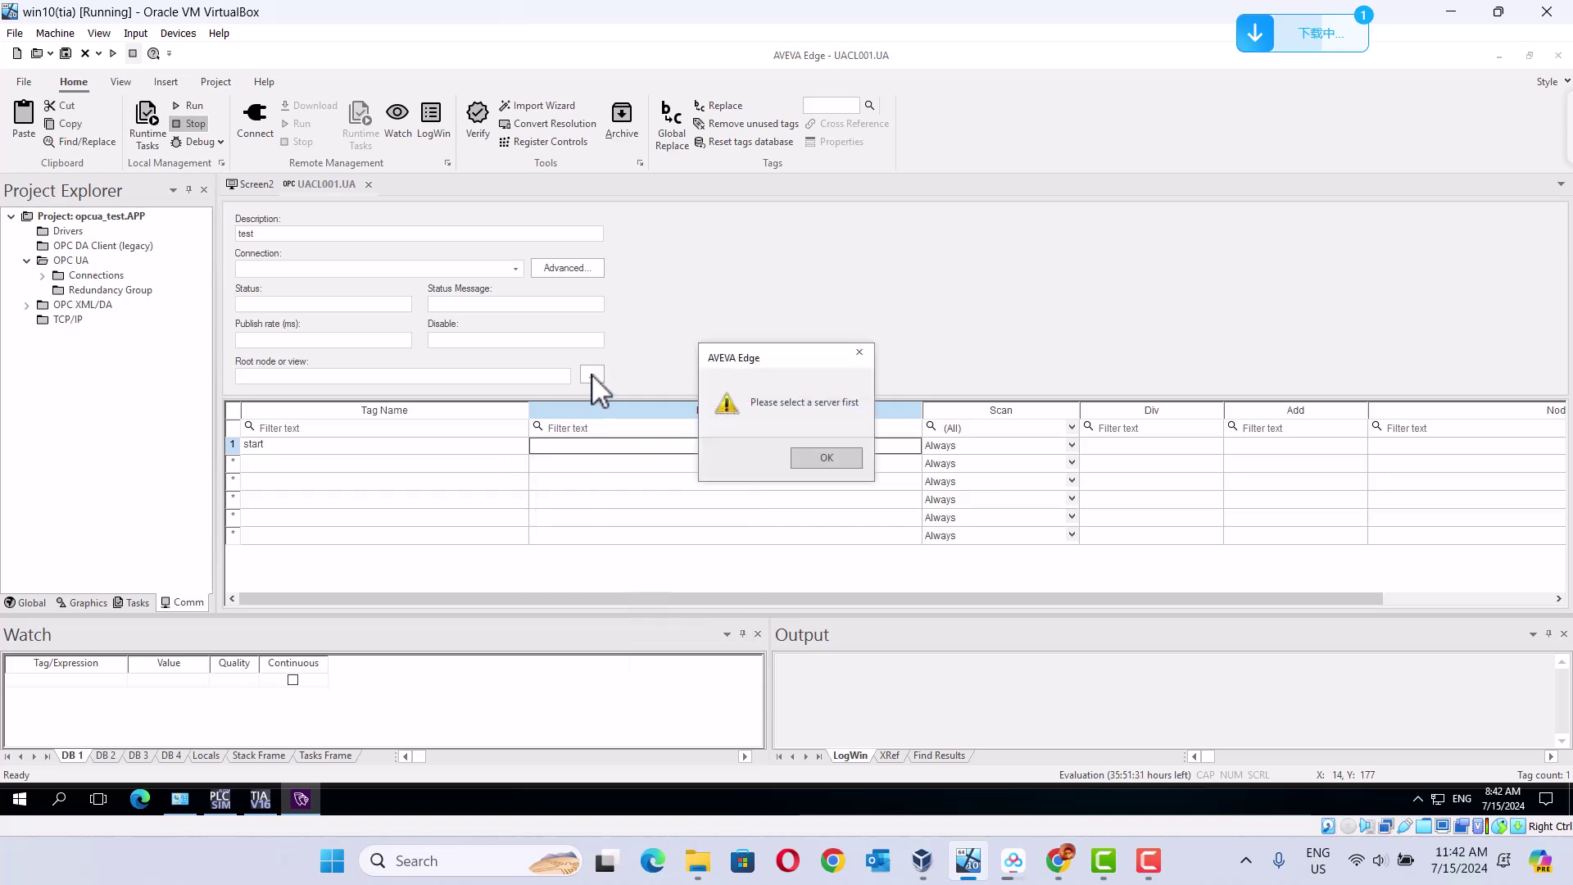
Dismiss the server warning and set the OPC UA sheet's Connection to test.
{"action": "left_click", "coordinate": [826, 458]}
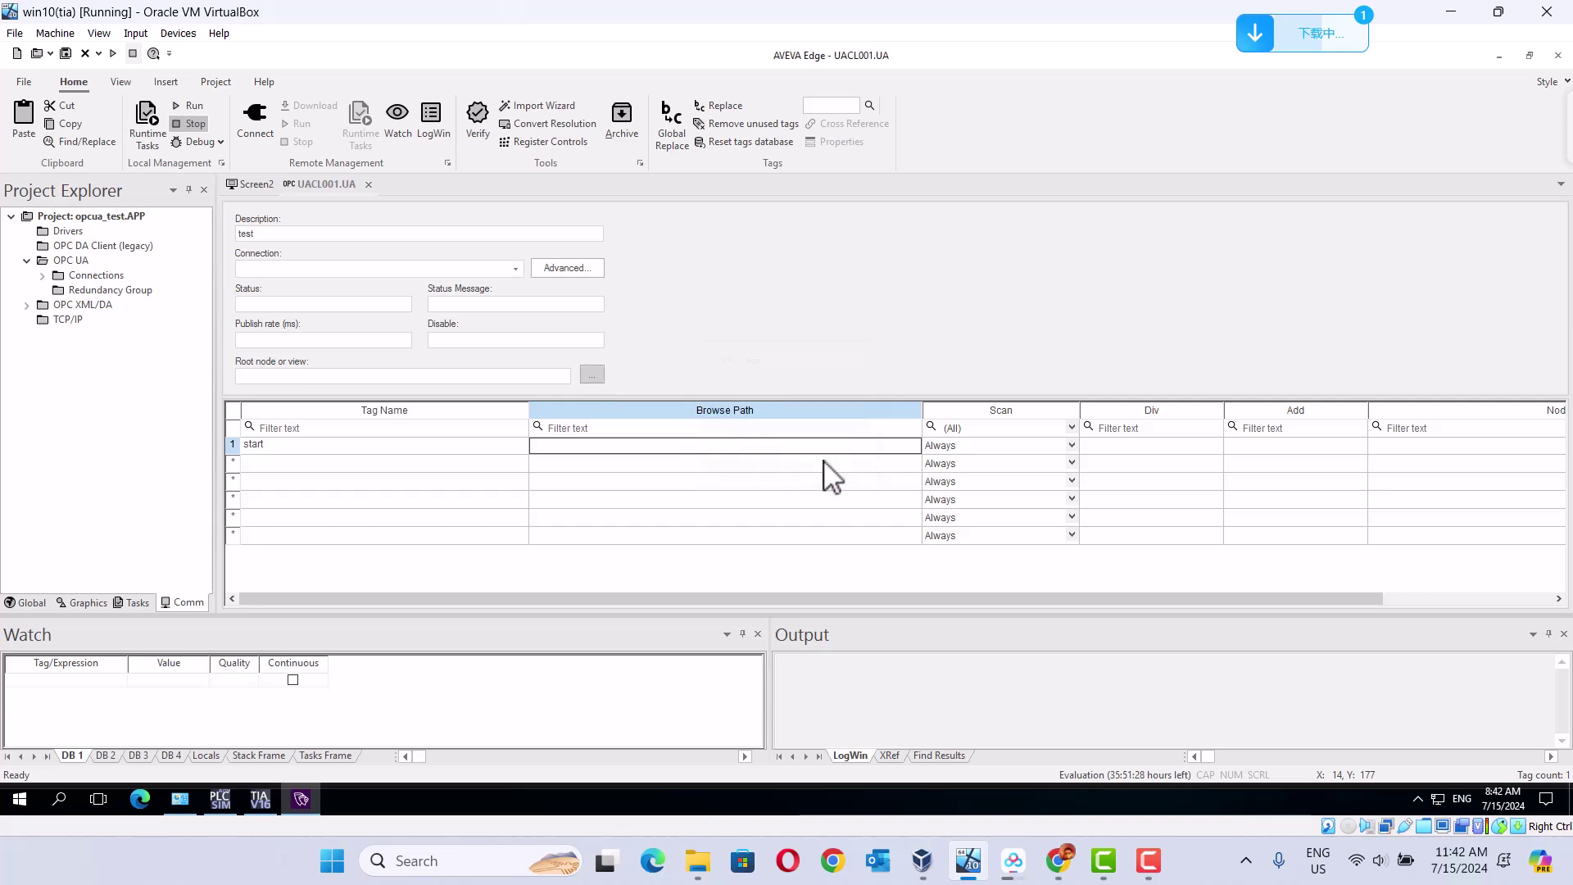
{"action": "left_click", "coordinate": [515, 269]}
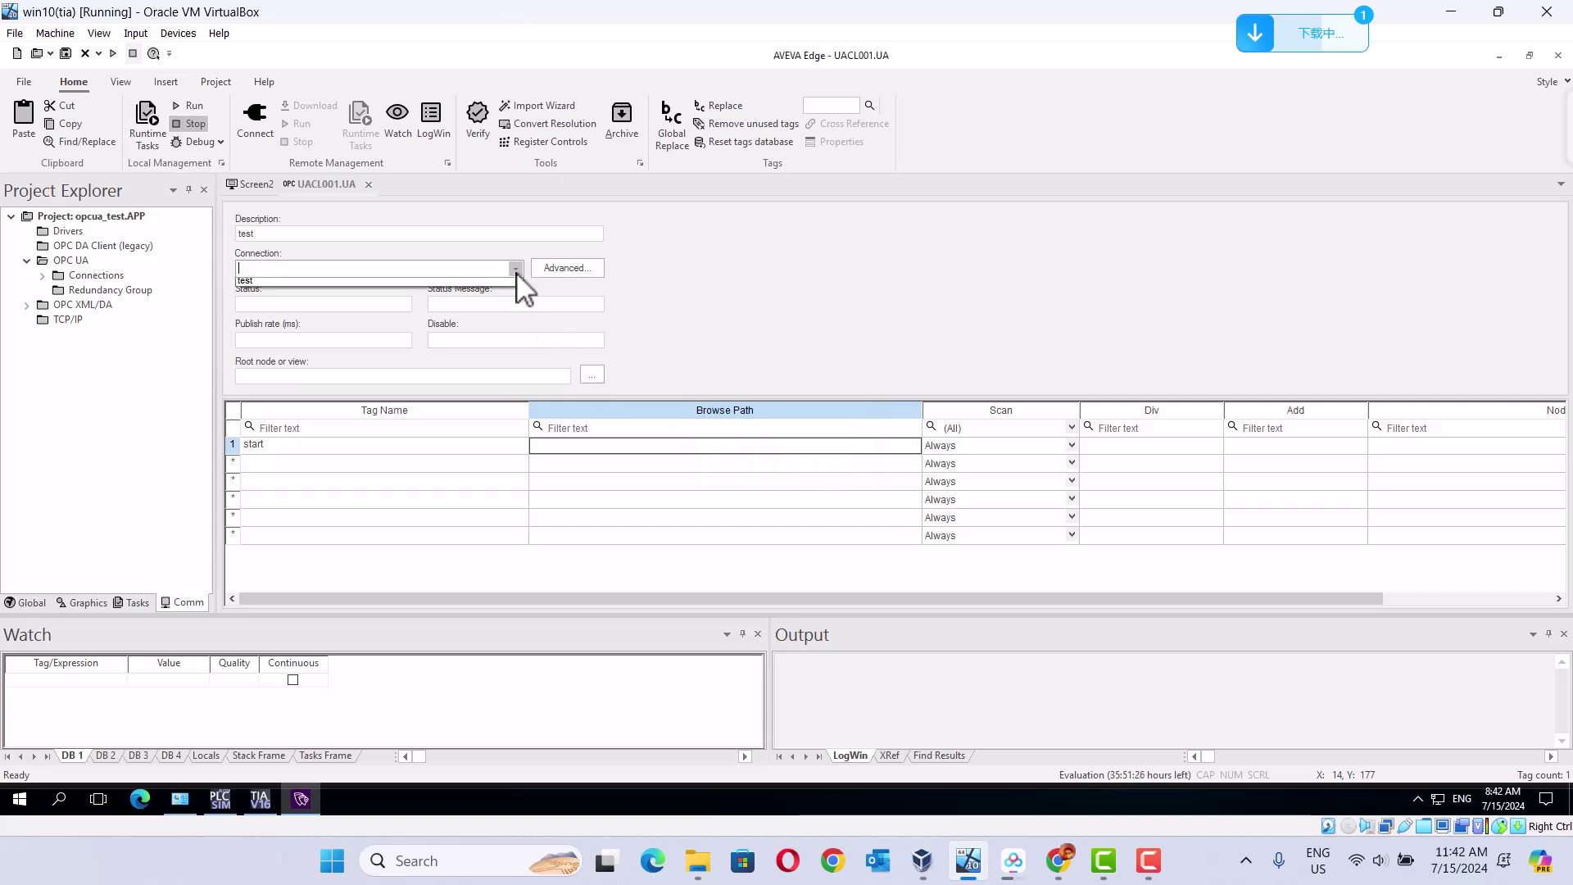
{"action": "left_click", "coordinate": [250, 285]}
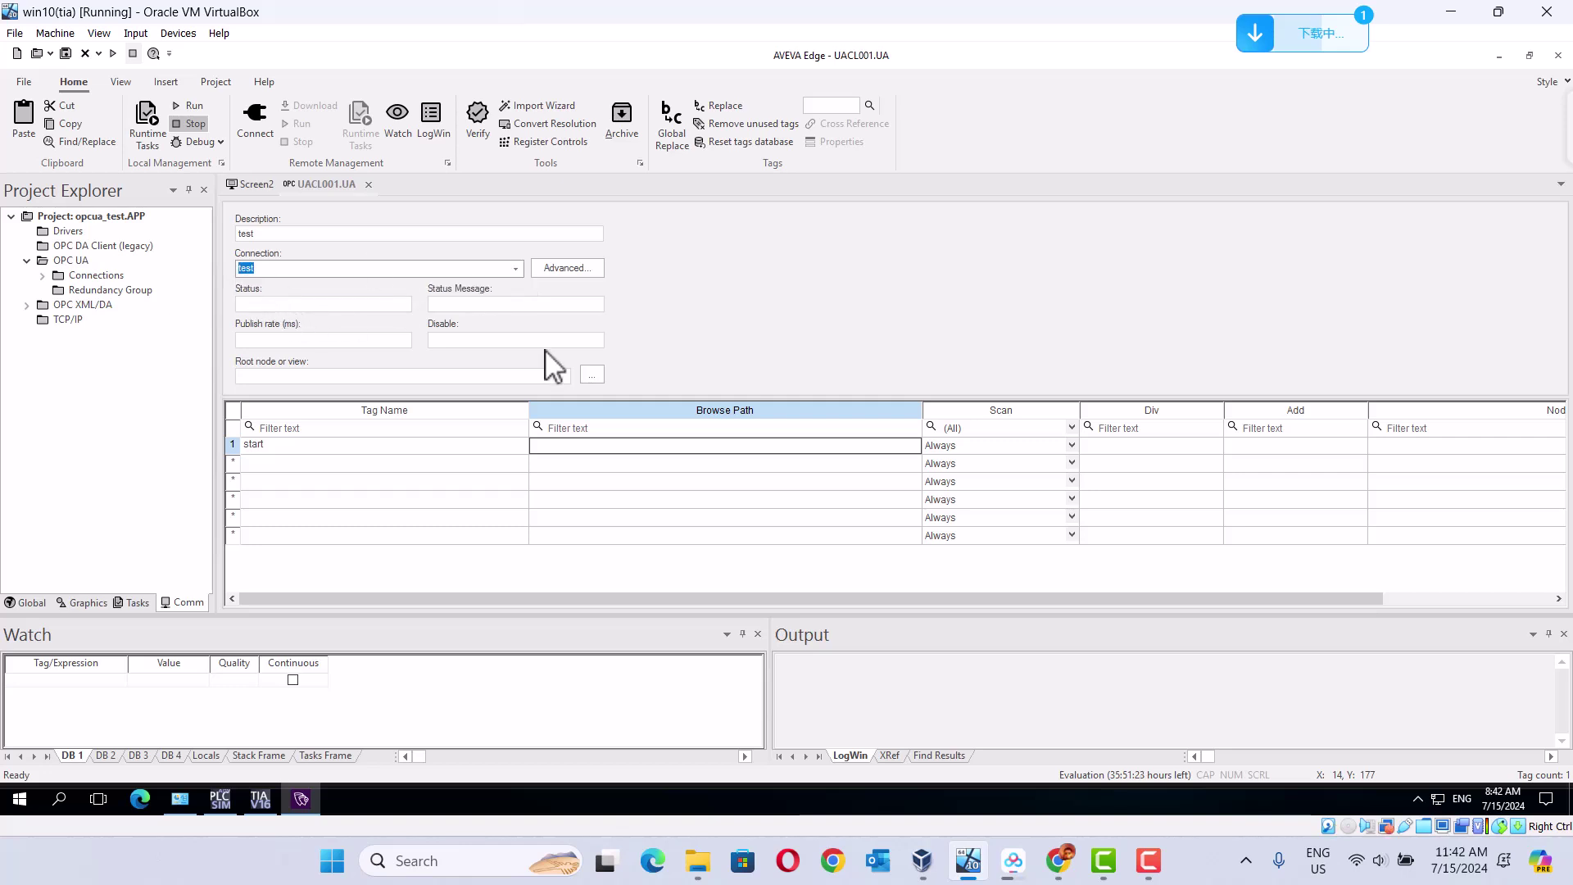
Browse the test server's Objects > PLC_1 nodes in the UA Browser, then return to row 1's browse path.
{"action": "left_click", "coordinate": [591, 376]}
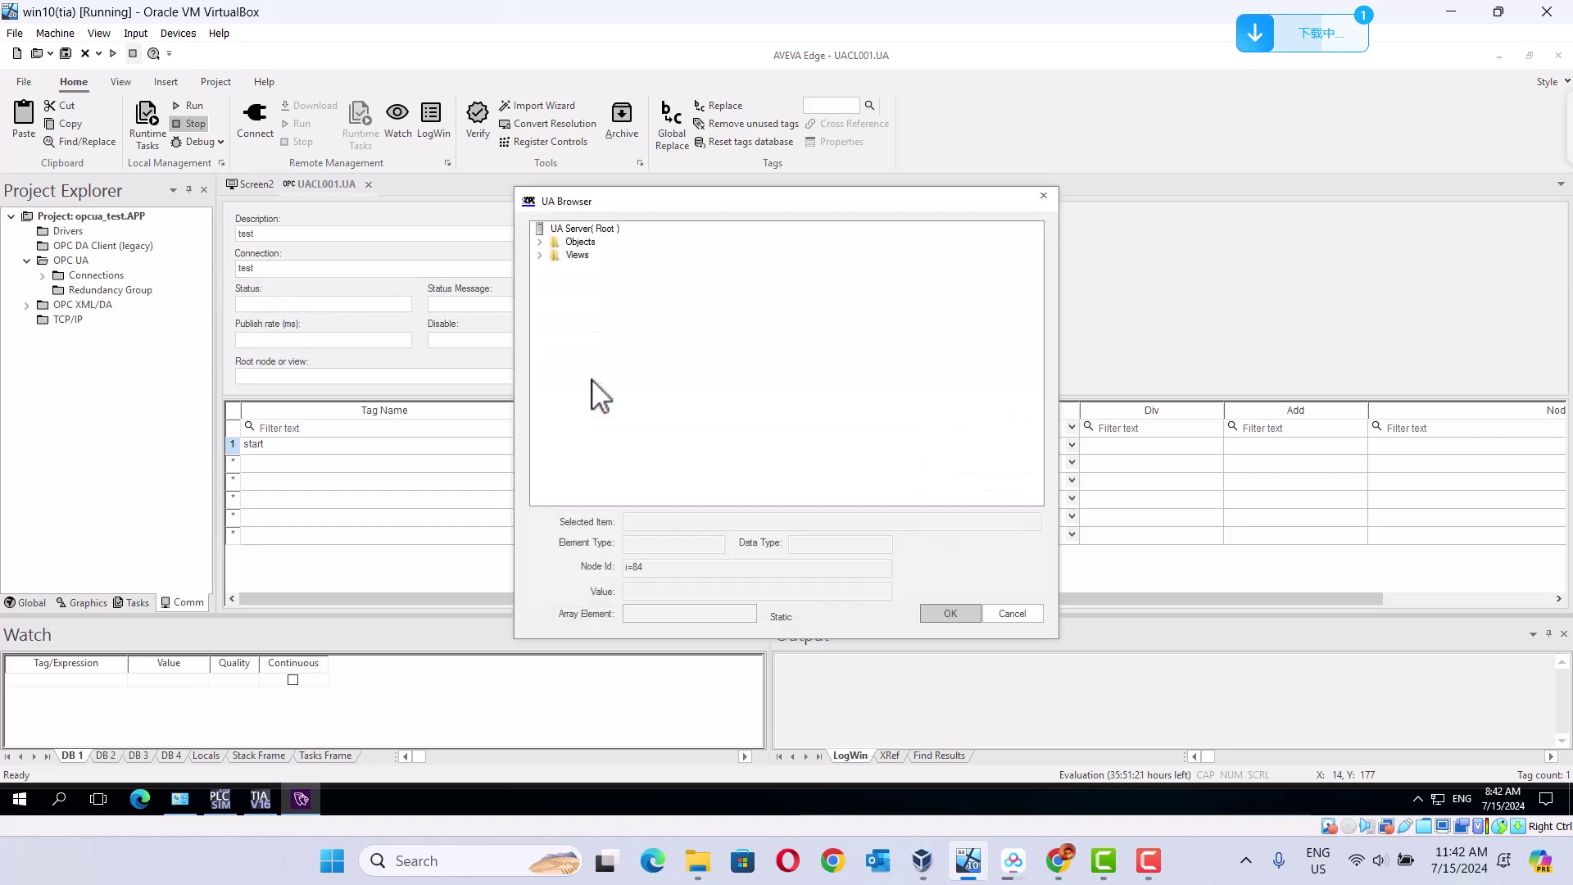
{"action": "left_click", "coordinate": [540, 243]}
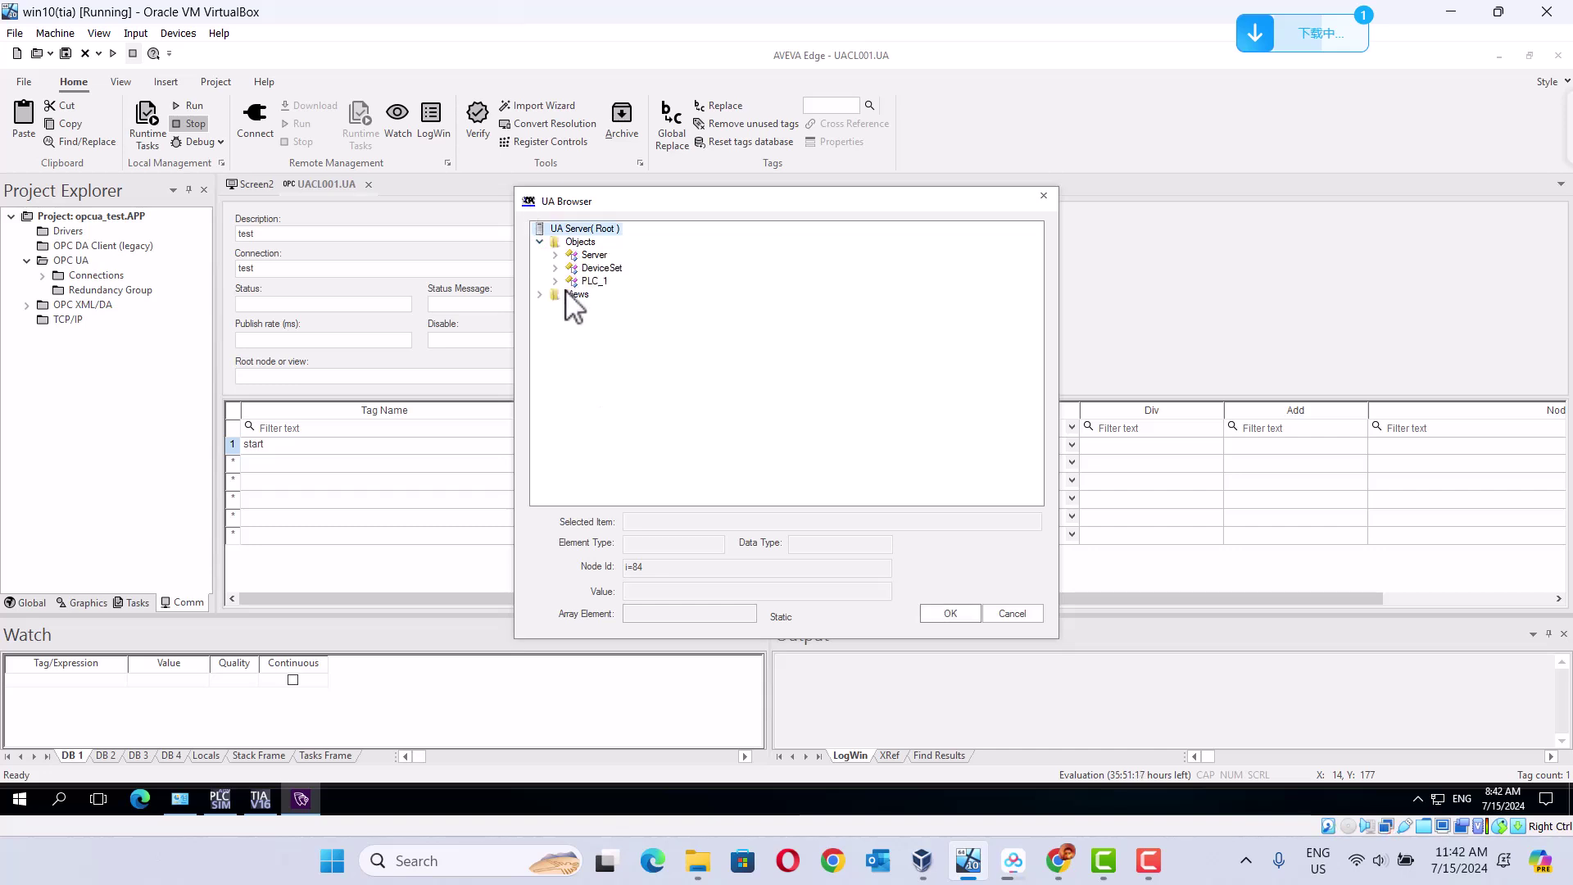
{"action": "left_click", "coordinate": [556, 281]}
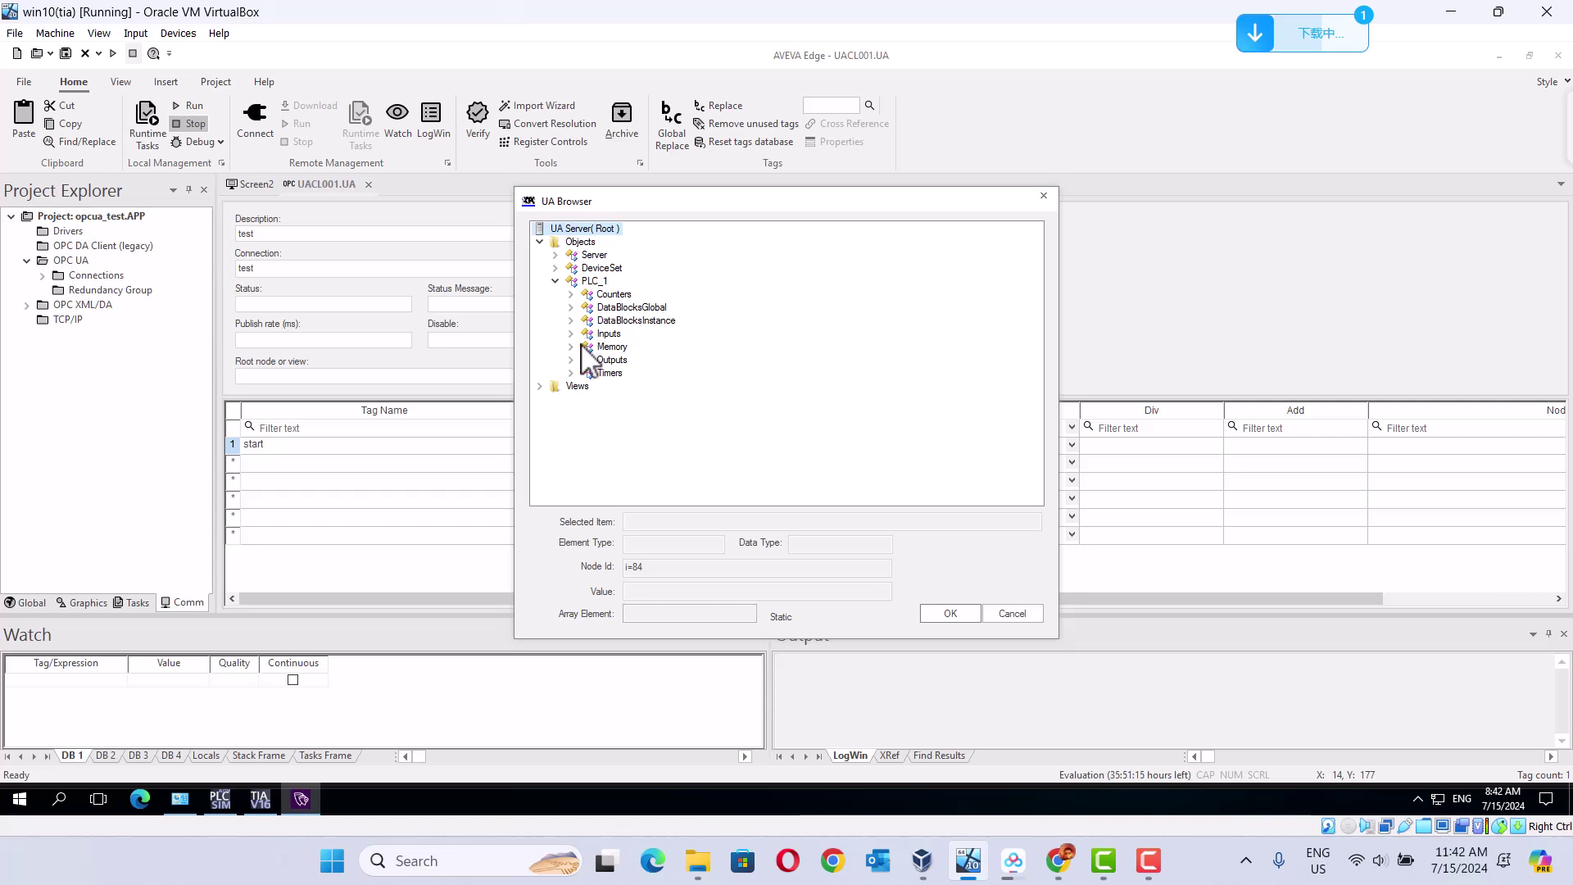
{"action": "left_click", "coordinate": [950, 615]}
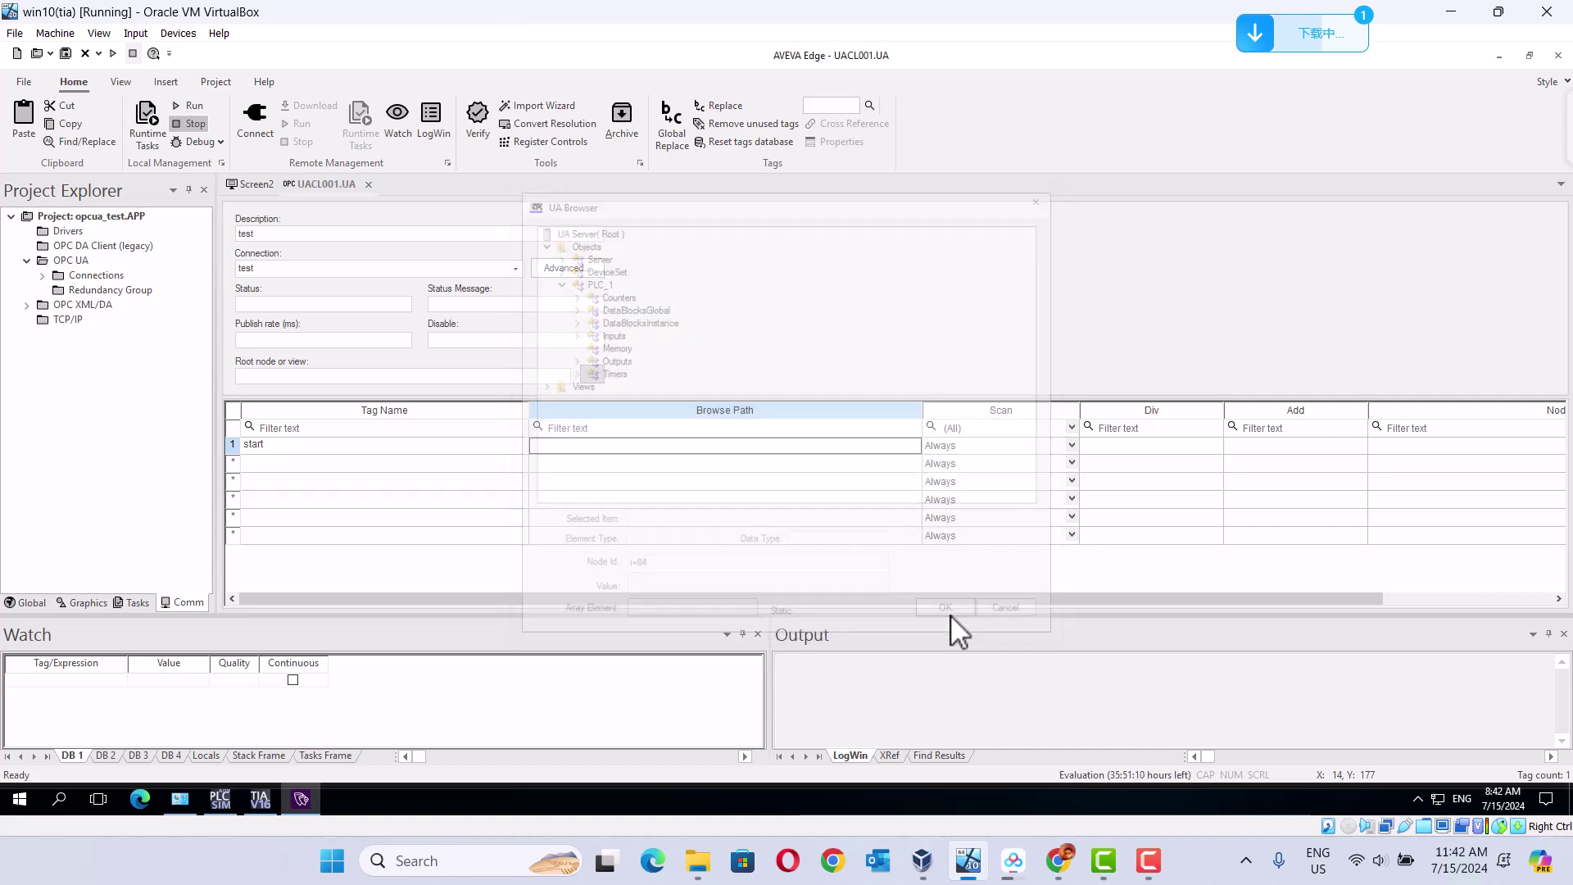
{"action": "left_click", "coordinate": [588, 449]}
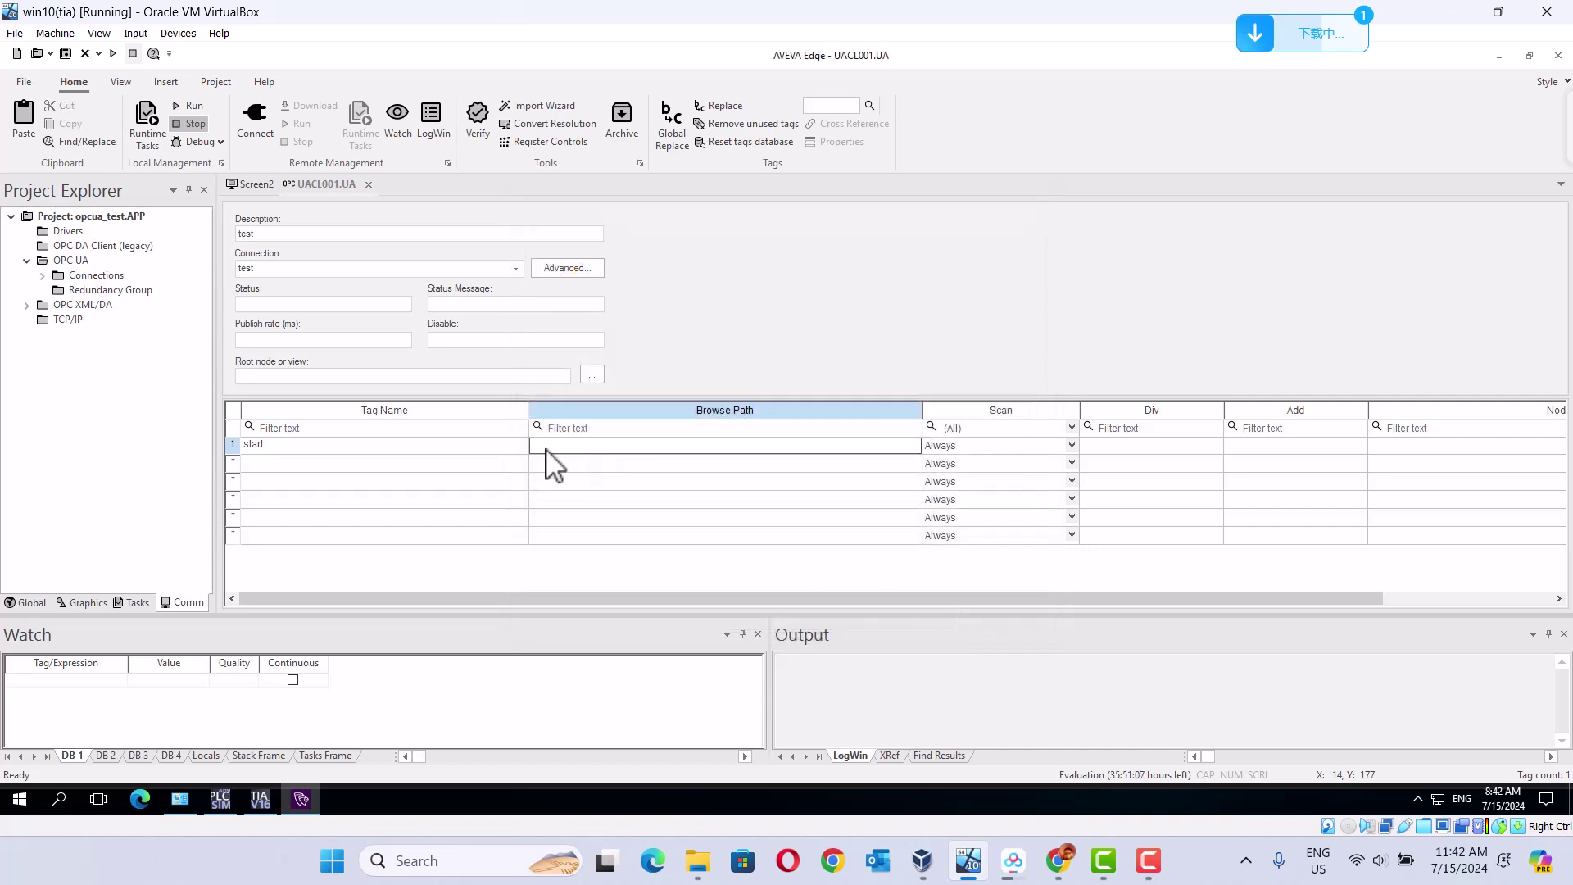
Create a new tag named stop in row 2 and set its type to Boolean.
{"action": "left_click", "coordinate": [447, 455]}
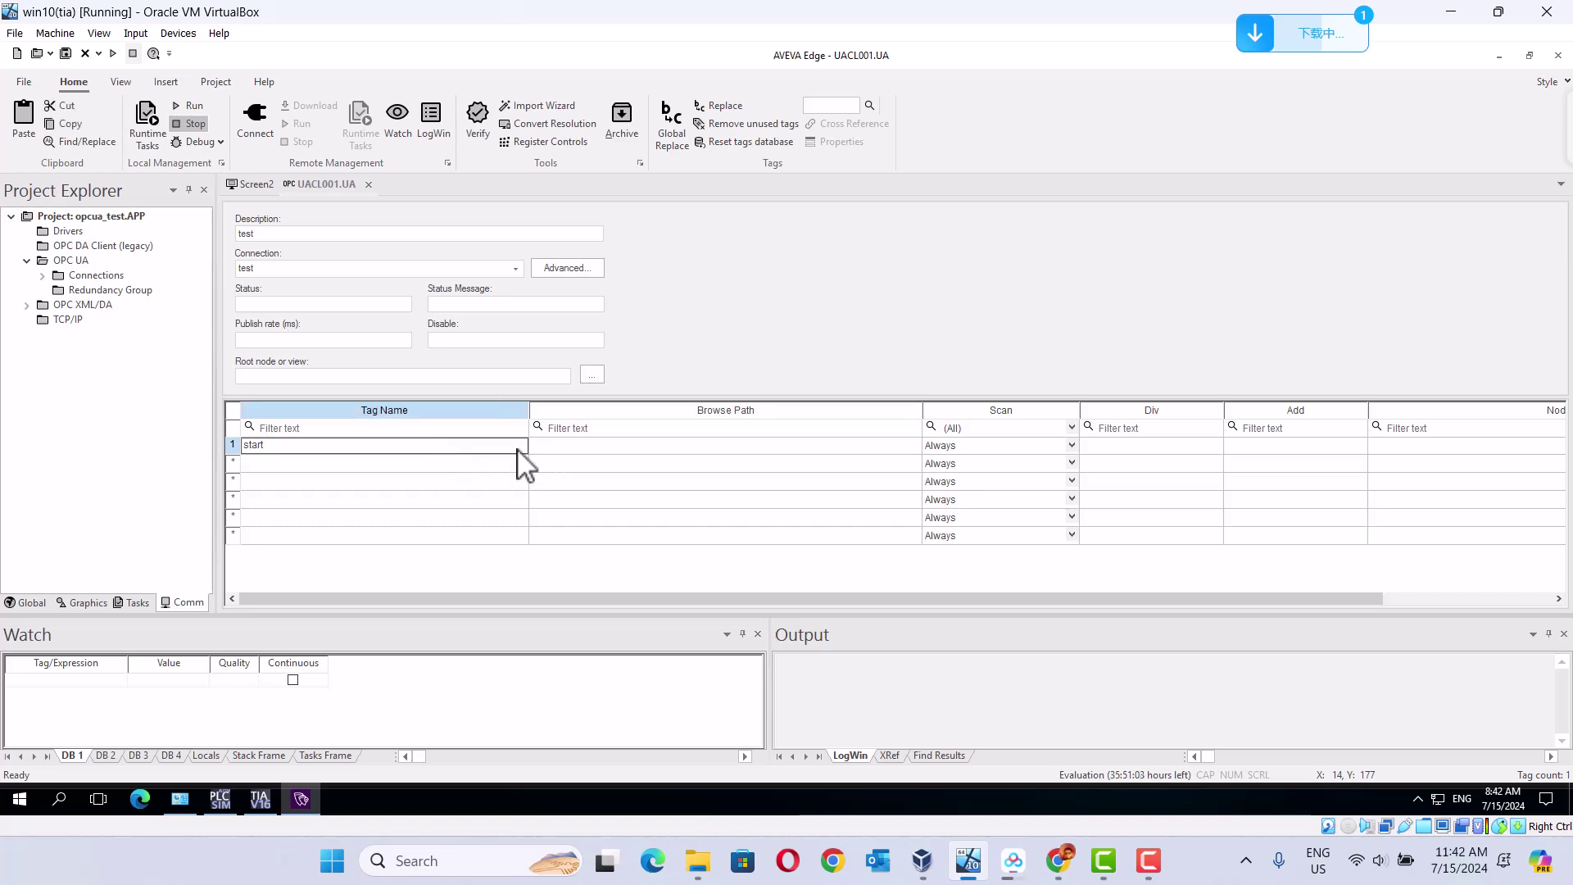
{"action": "left_click", "coordinate": [482, 464]}
{"action": "type", "text": "stop"}
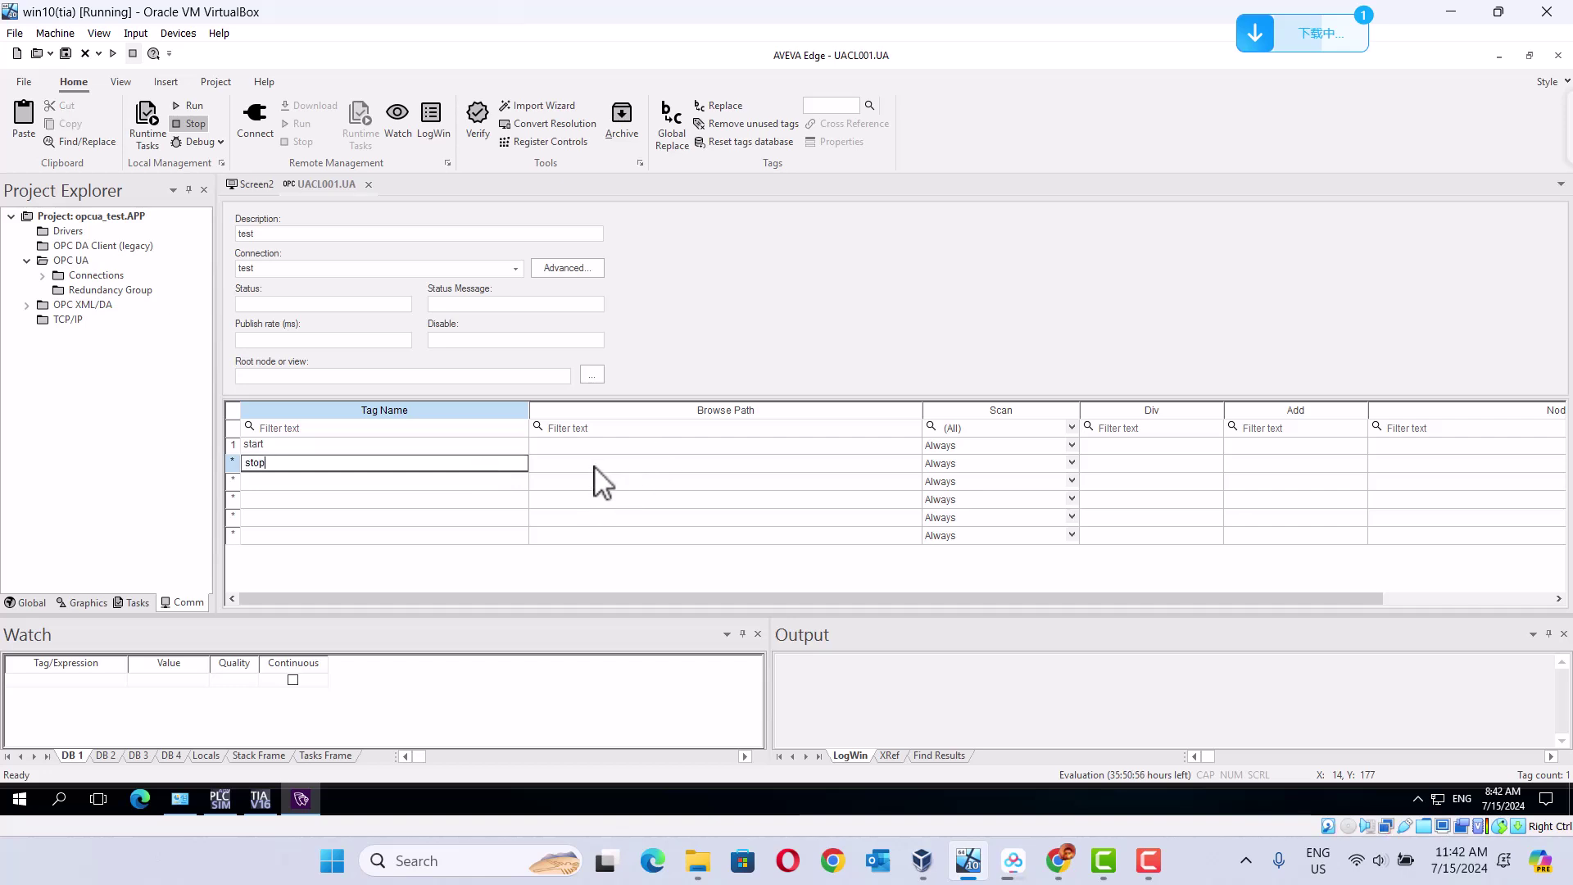
{"action": "left_click", "coordinate": [594, 466]}
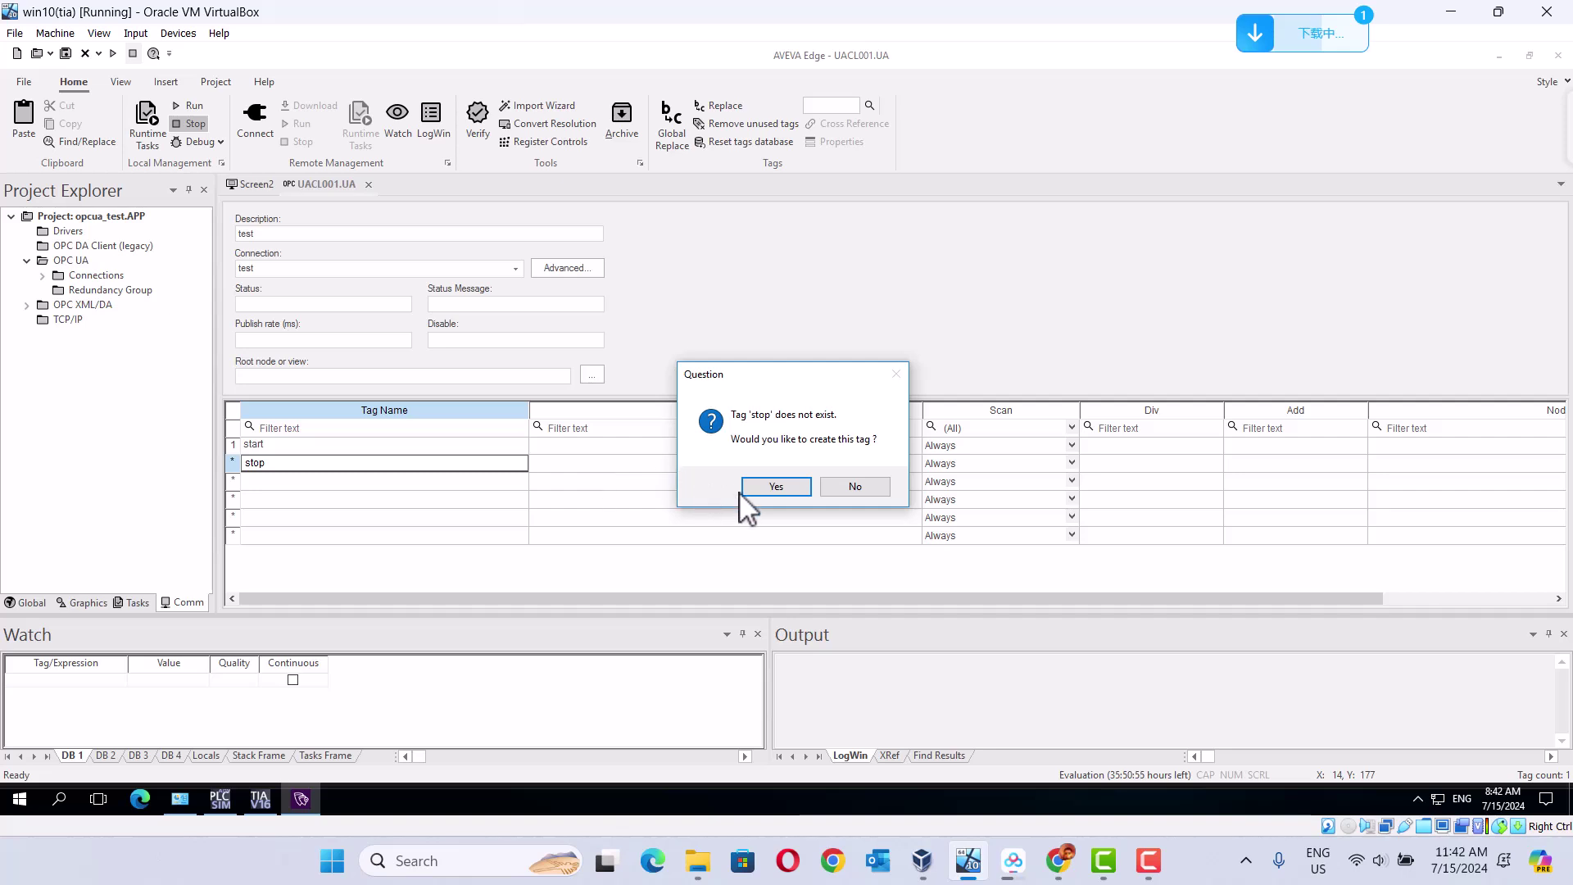
{"action": "left_click", "coordinate": [761, 489]}
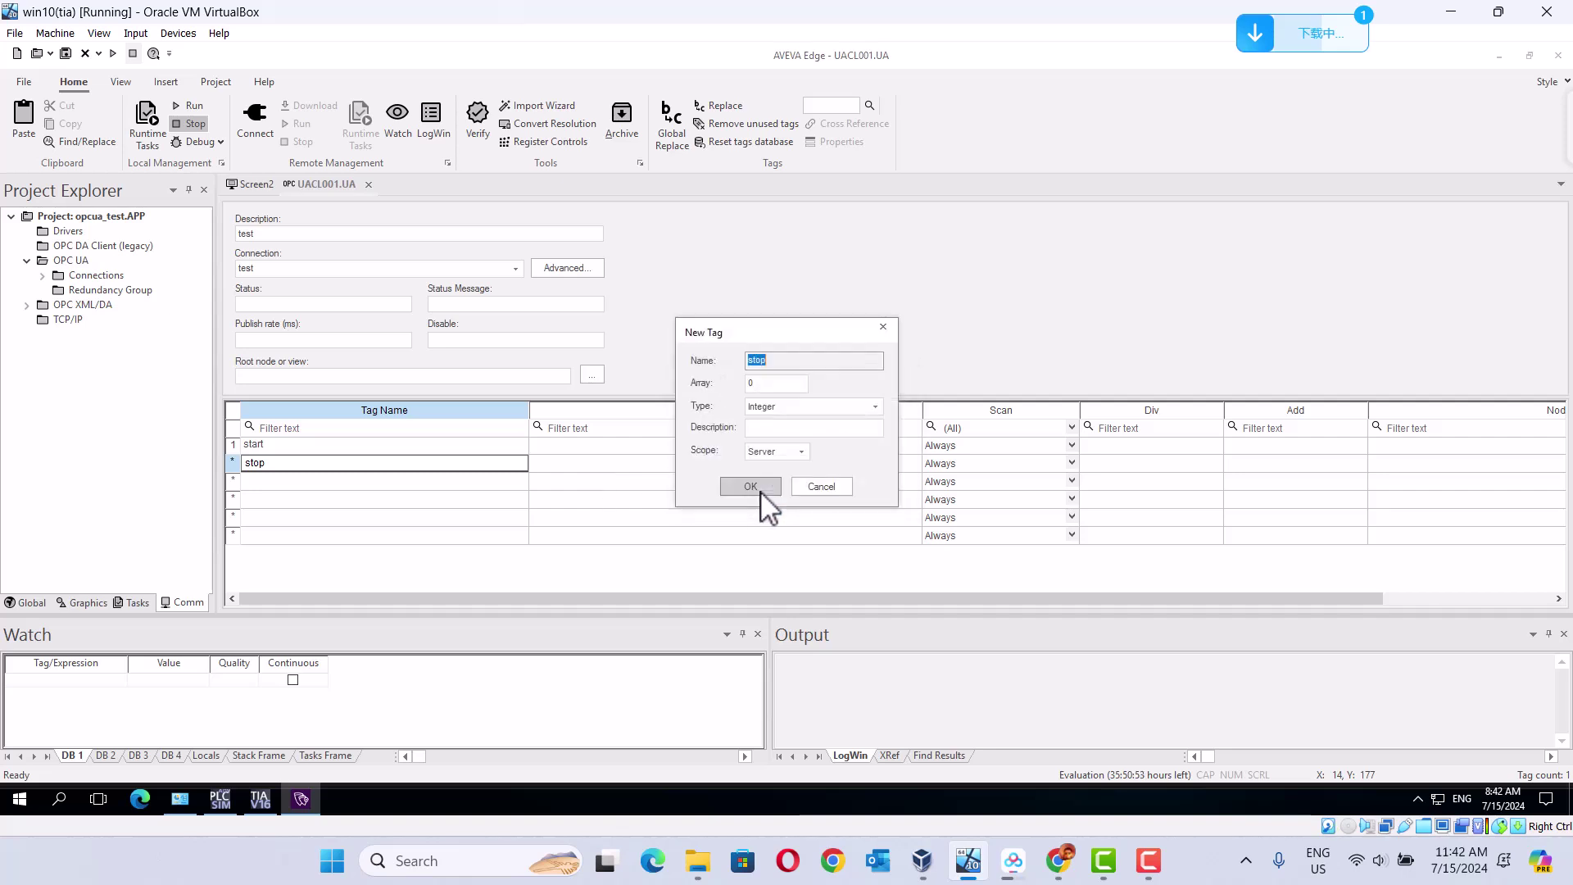
{"action": "left_click", "coordinate": [873, 406]}
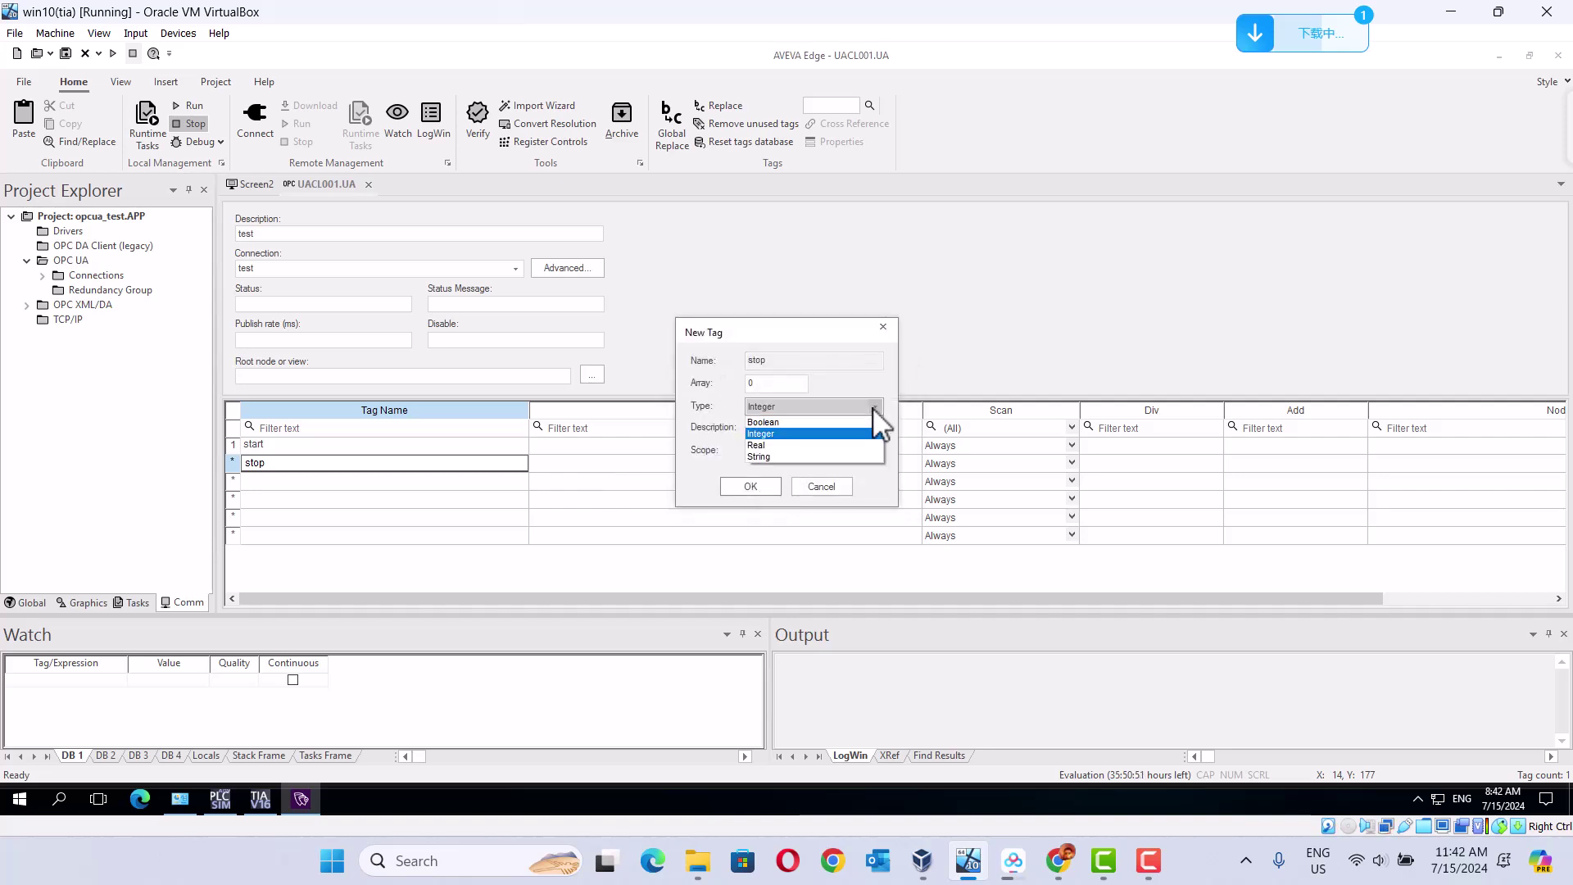
{"action": "left_click", "coordinate": [816, 422]}
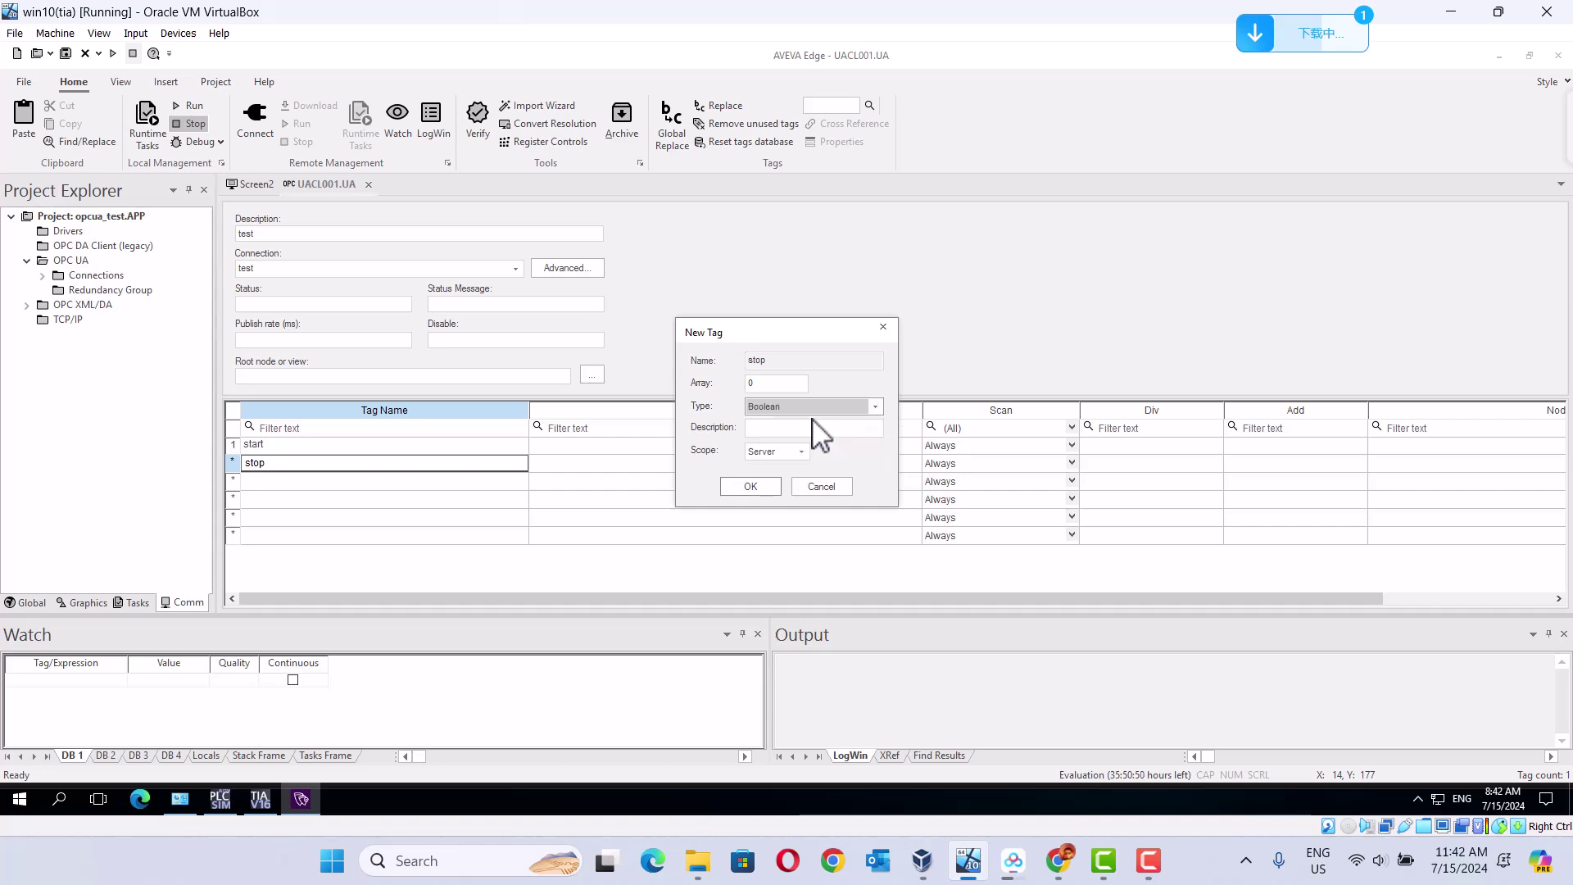
Confirm the Boolean stop tag and map its browse path to PLC_1 > Memory > stop.
{"action": "left_click", "coordinate": [752, 487]}
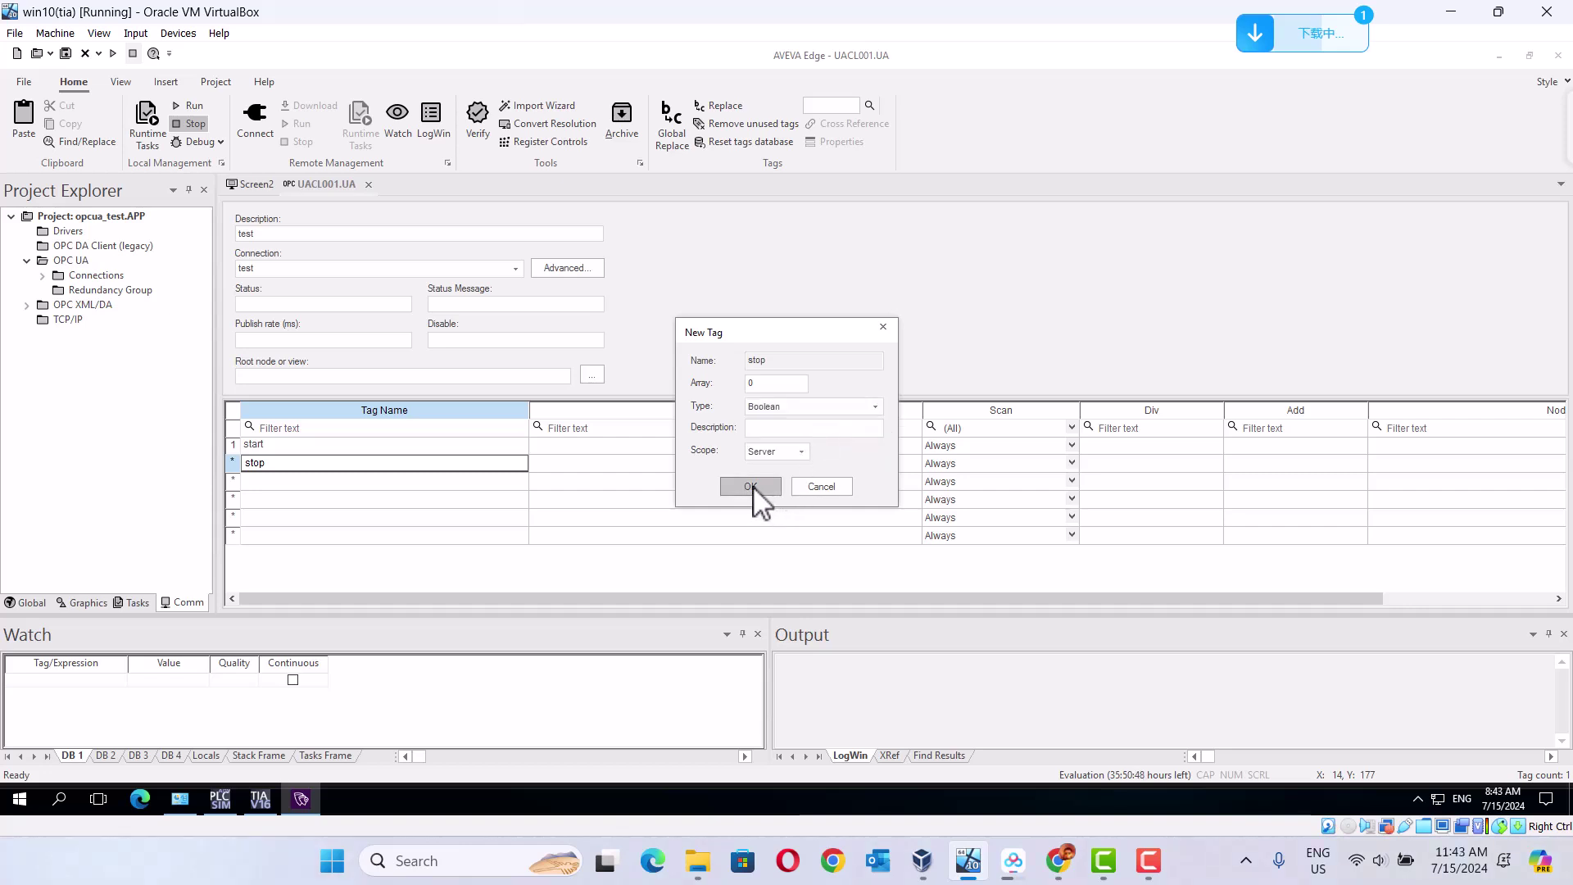
{"action": "left_click", "coordinate": [604, 469]}
{"action": "left_click", "coordinate": [604, 469]}
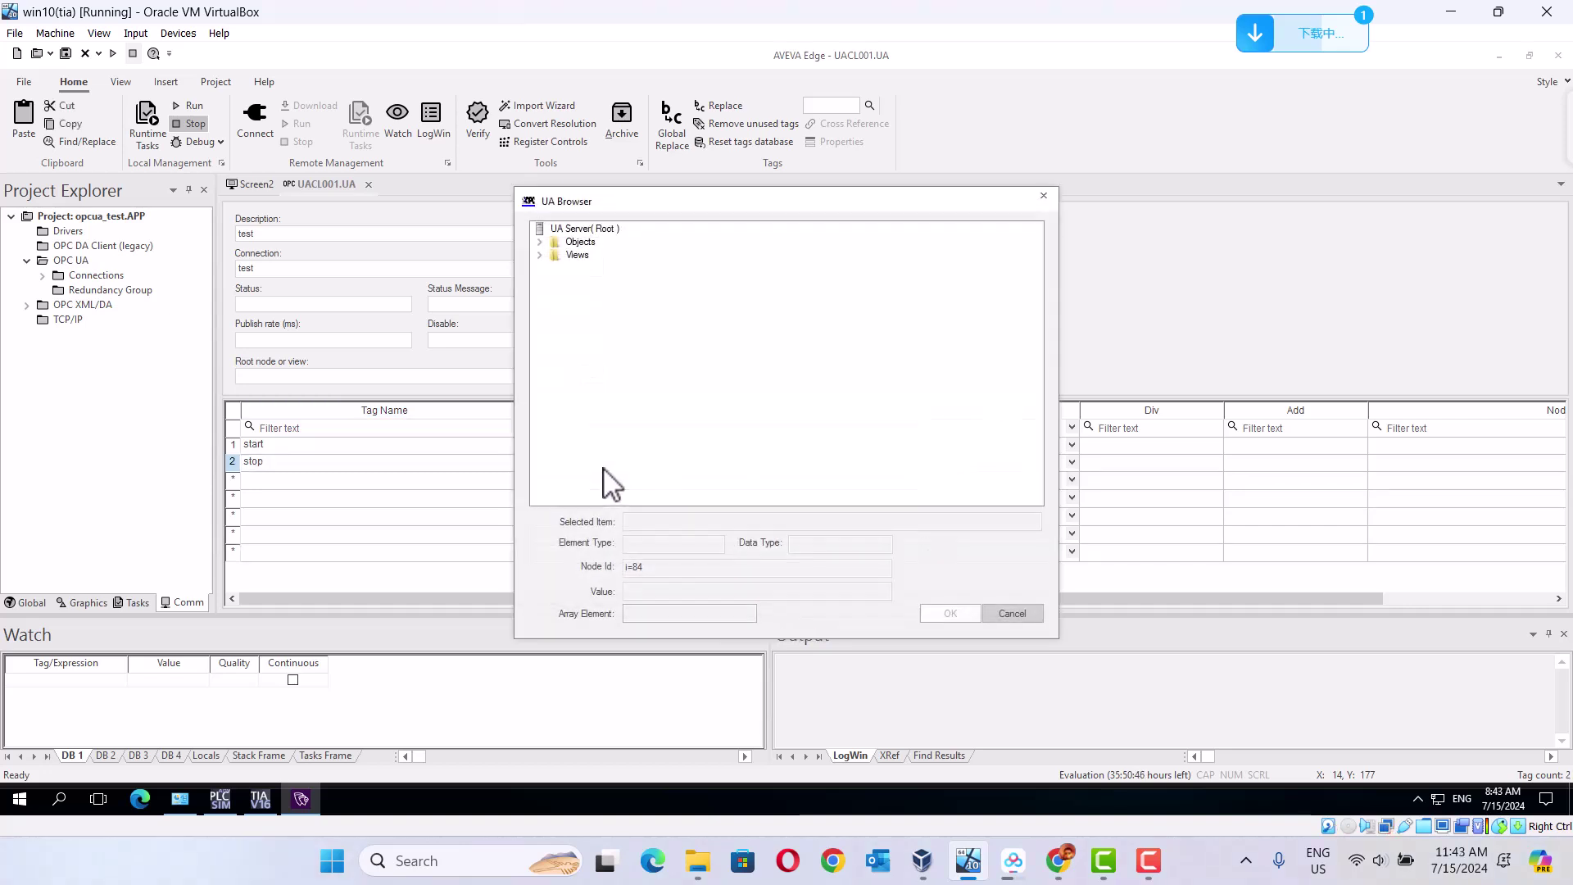
{"action": "left_click", "coordinate": [540, 242]}
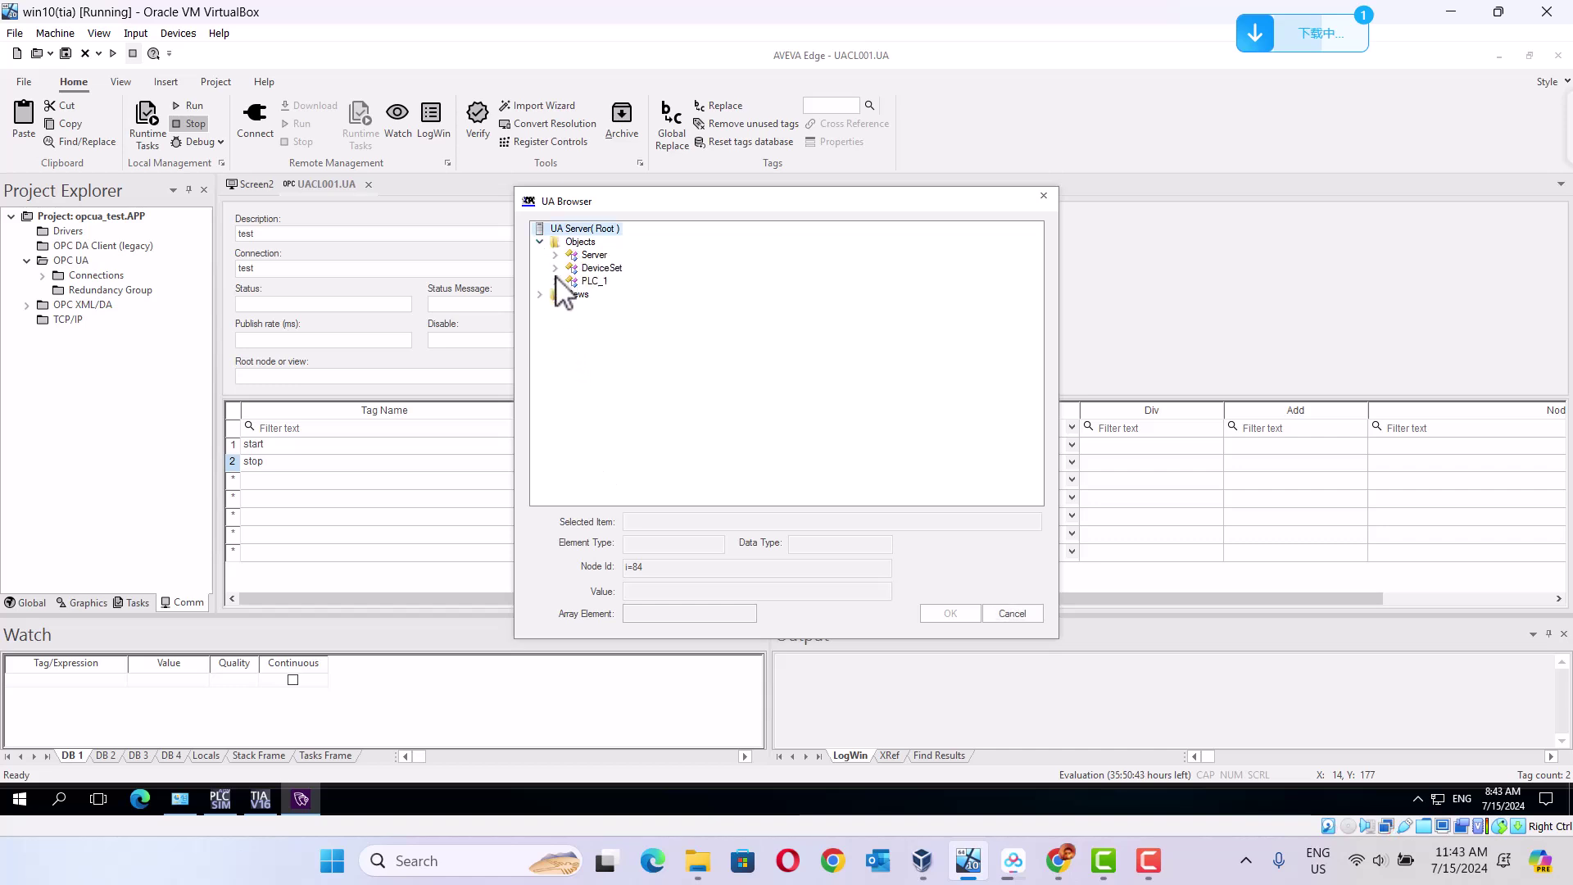
{"action": "left_click", "coordinate": [555, 281]}
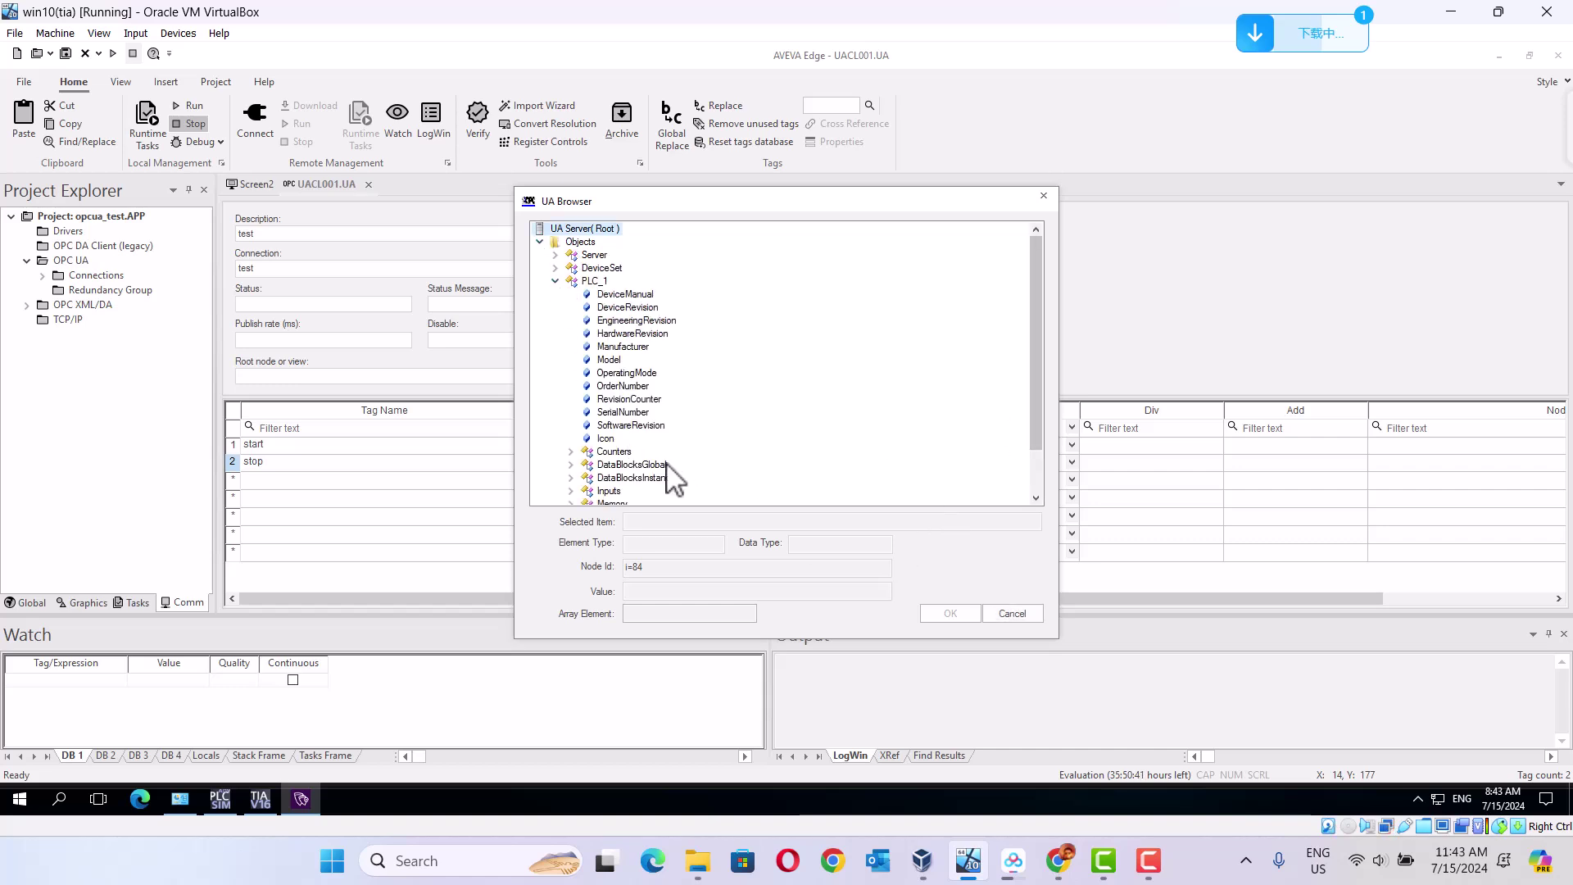
{"action": "left_click_drag", "start_coordinate": [1031, 366], "coordinate": [1033, 441]}
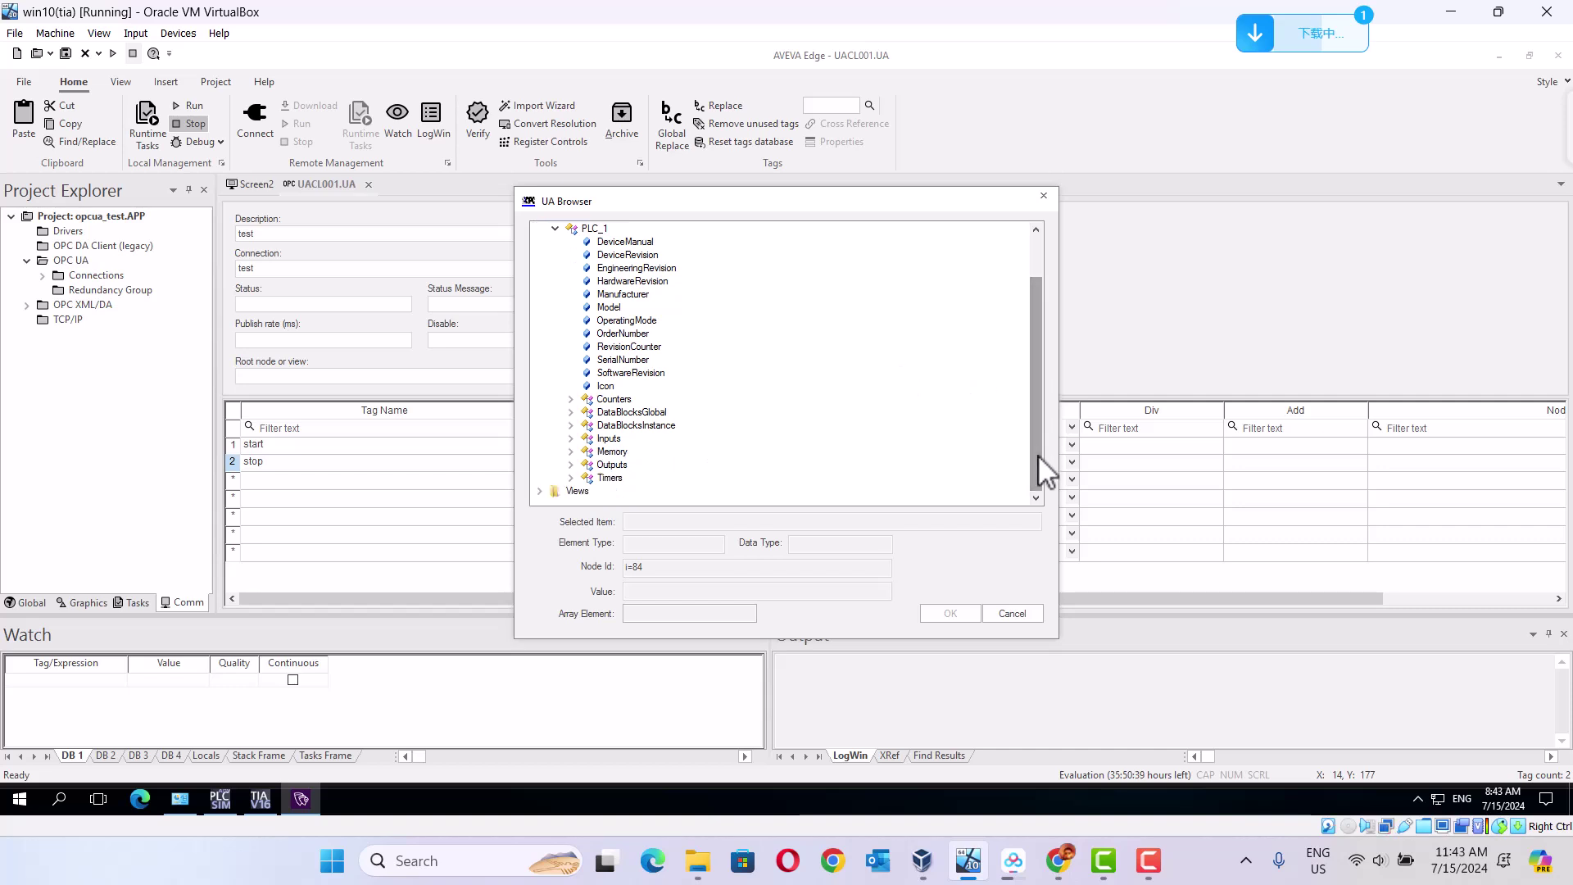
{"action": "left_click", "coordinate": [571, 452]}
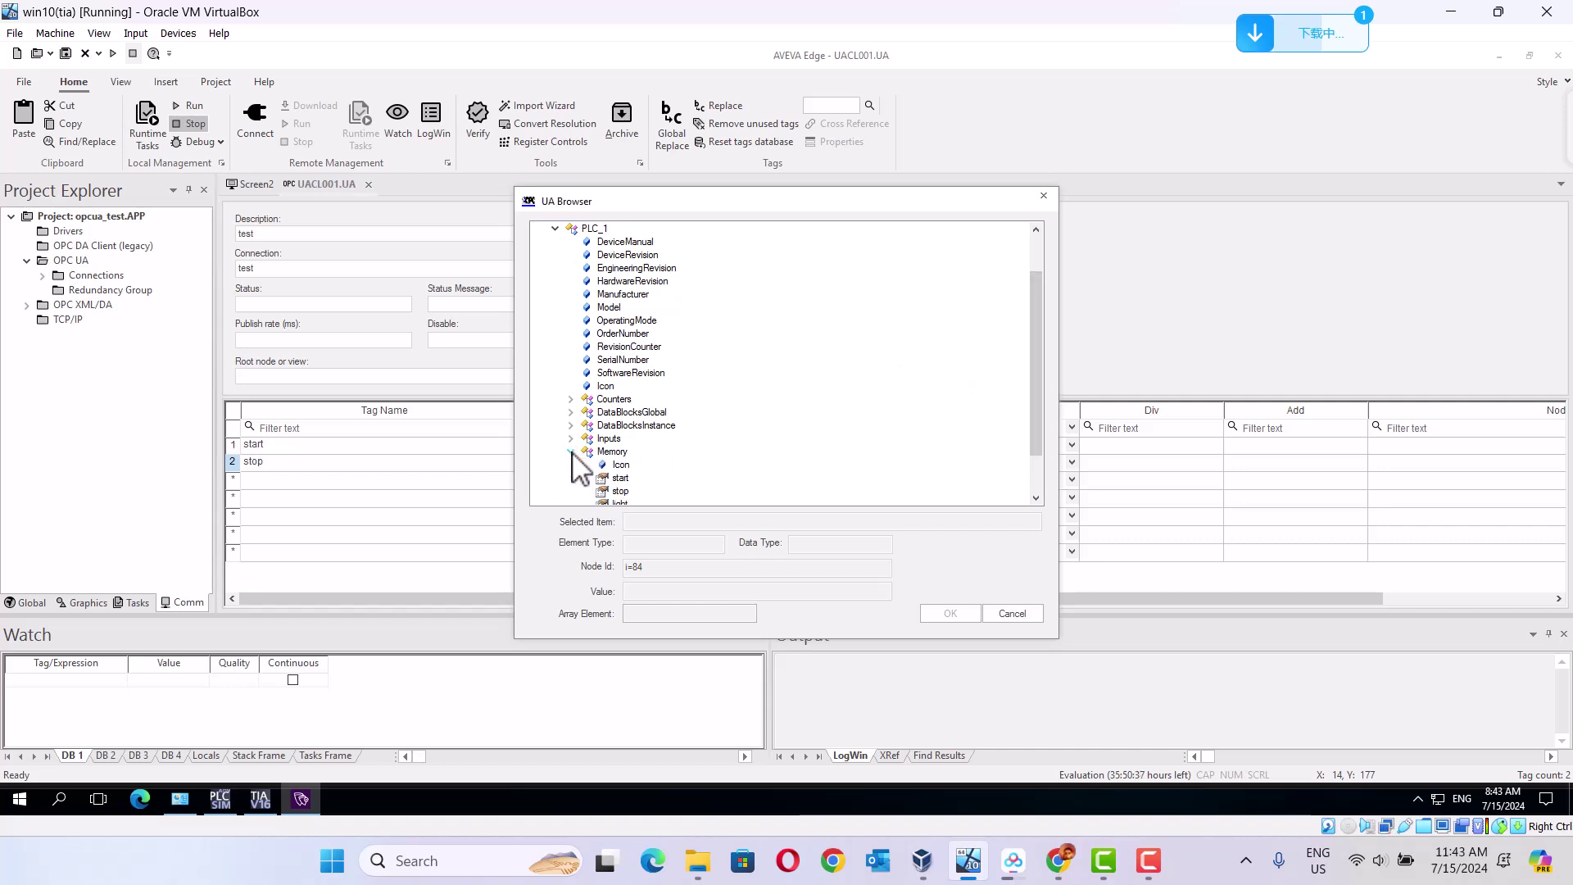
{"action": "left_click", "coordinate": [620, 492]}
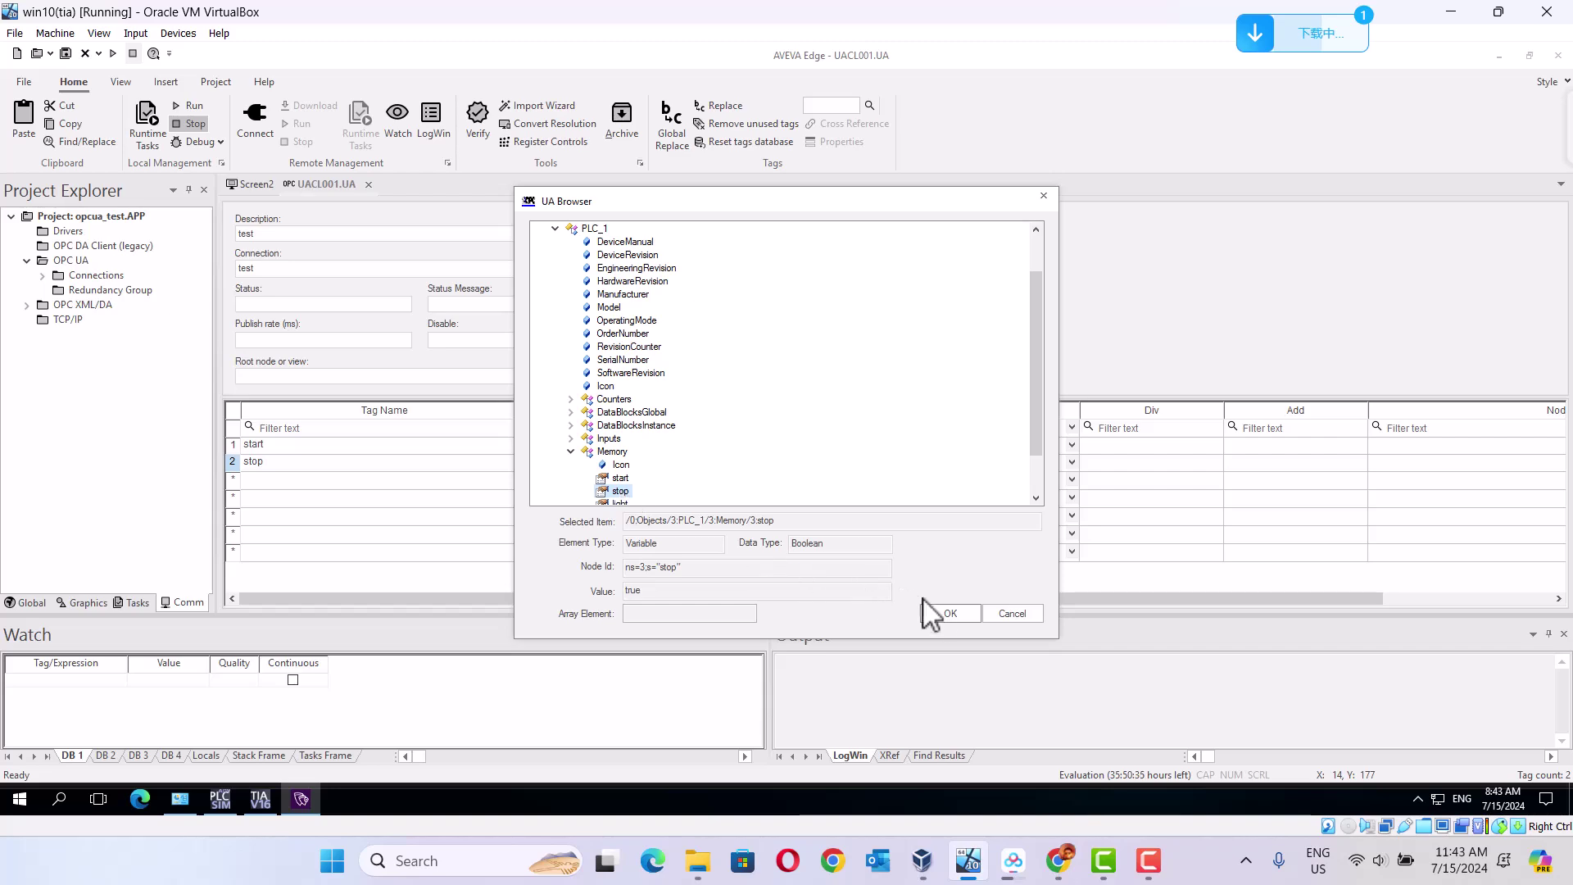
{"action": "left_click", "coordinate": [949, 613]}
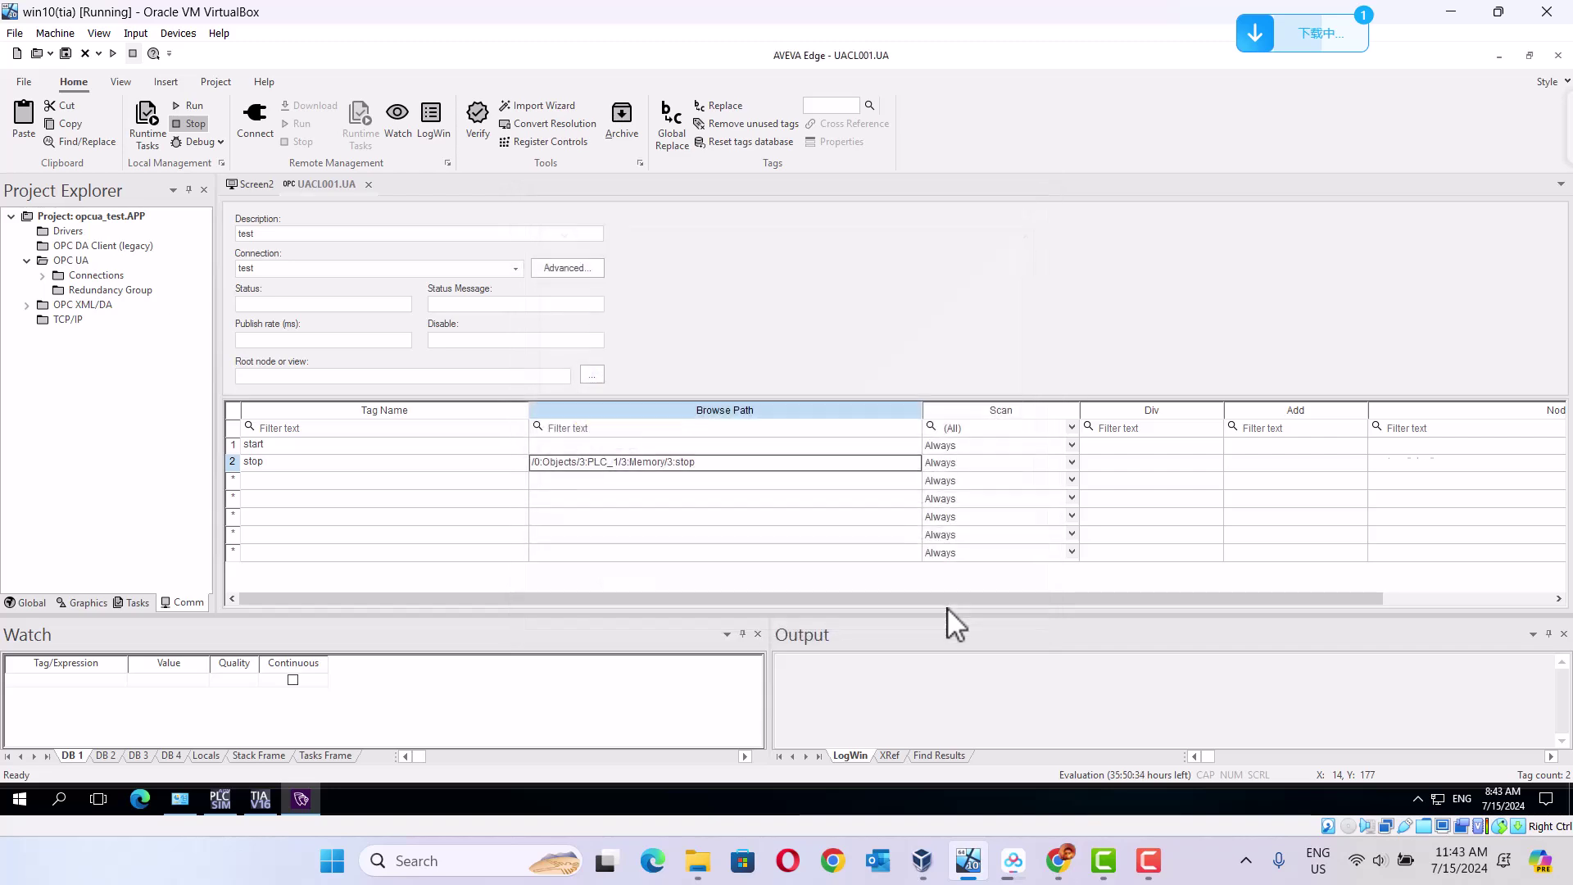
Map the start tag's browse path to PLC_1 > Memory > start.
{"action": "double_click", "coordinate": [578, 460]}
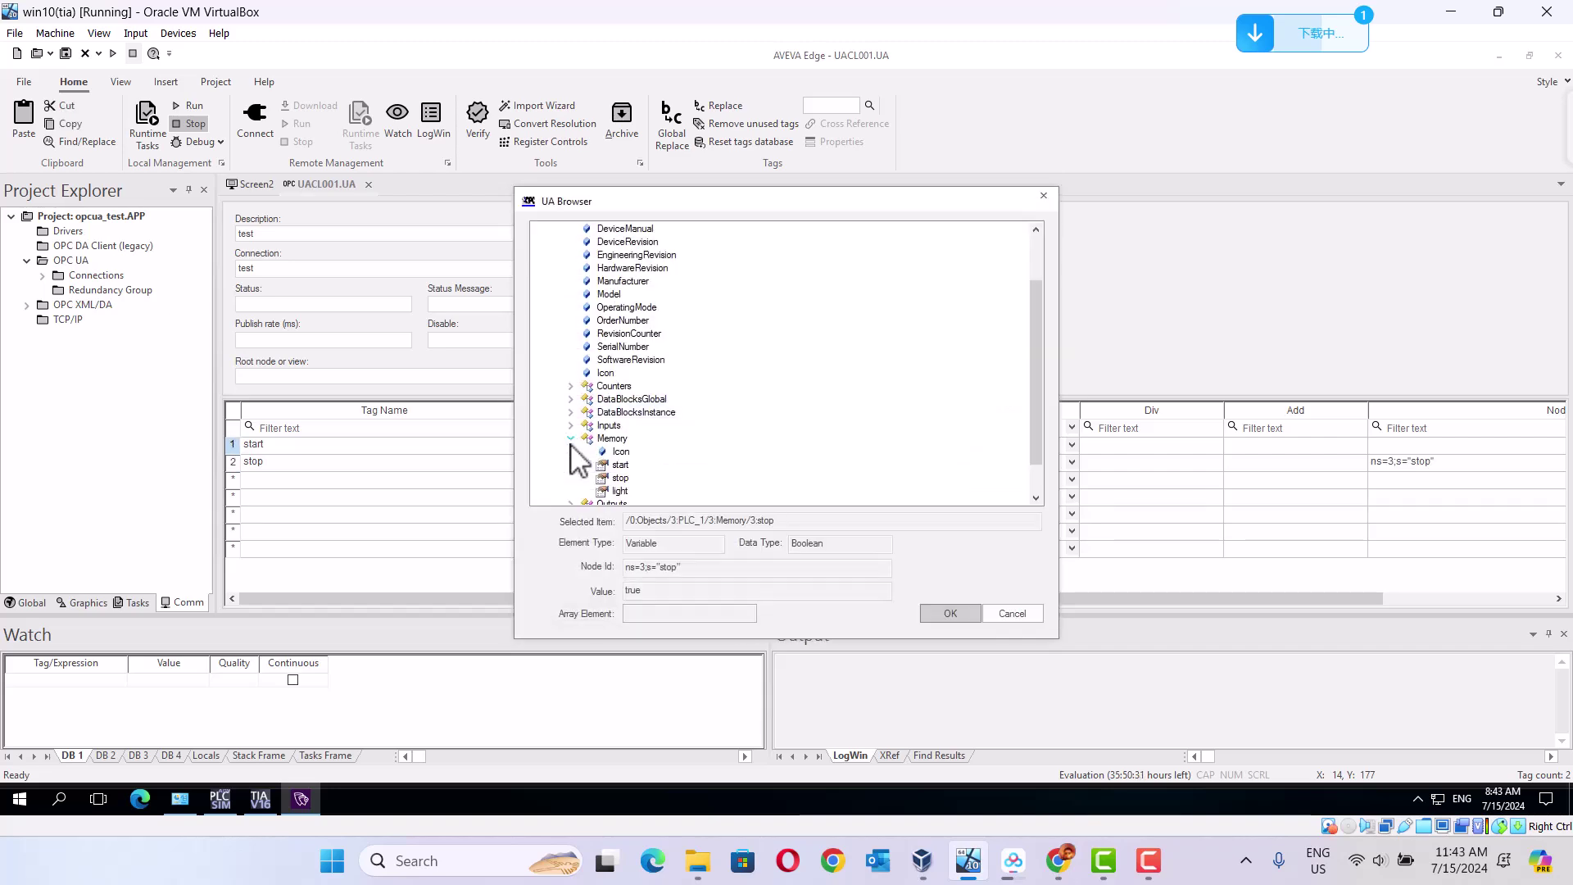
{"action": "left_click", "coordinate": [621, 465]}
{"action": "left_click", "coordinate": [947, 613]}
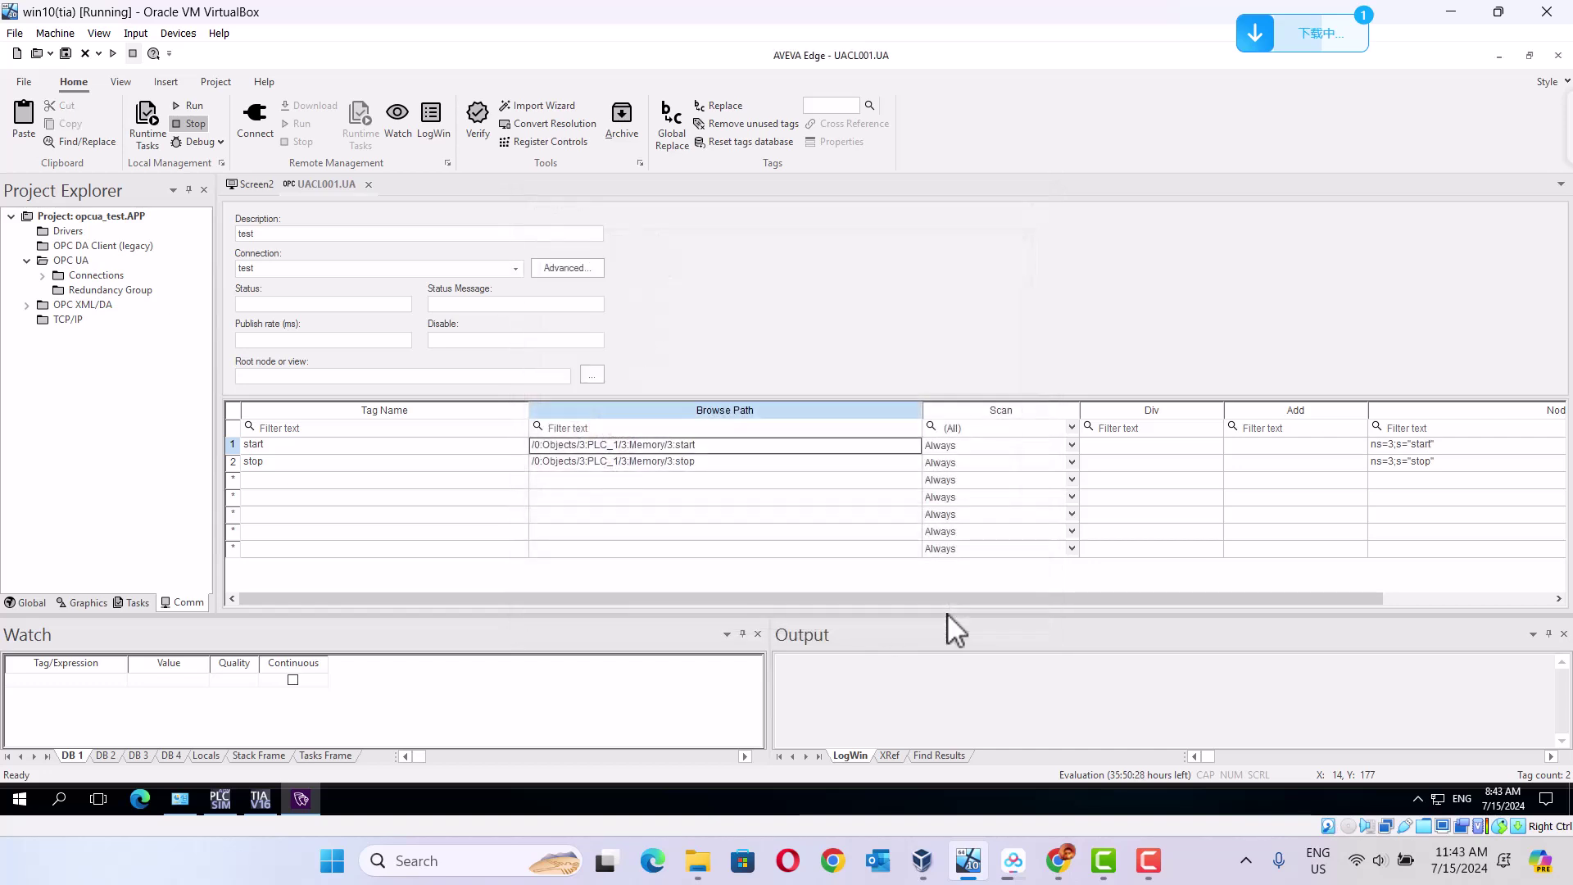
{"action": "left_click", "coordinate": [263, 482]}
Add a new Boolean tag named light in row 3.
{"action": "double_click", "coordinate": [263, 482]}
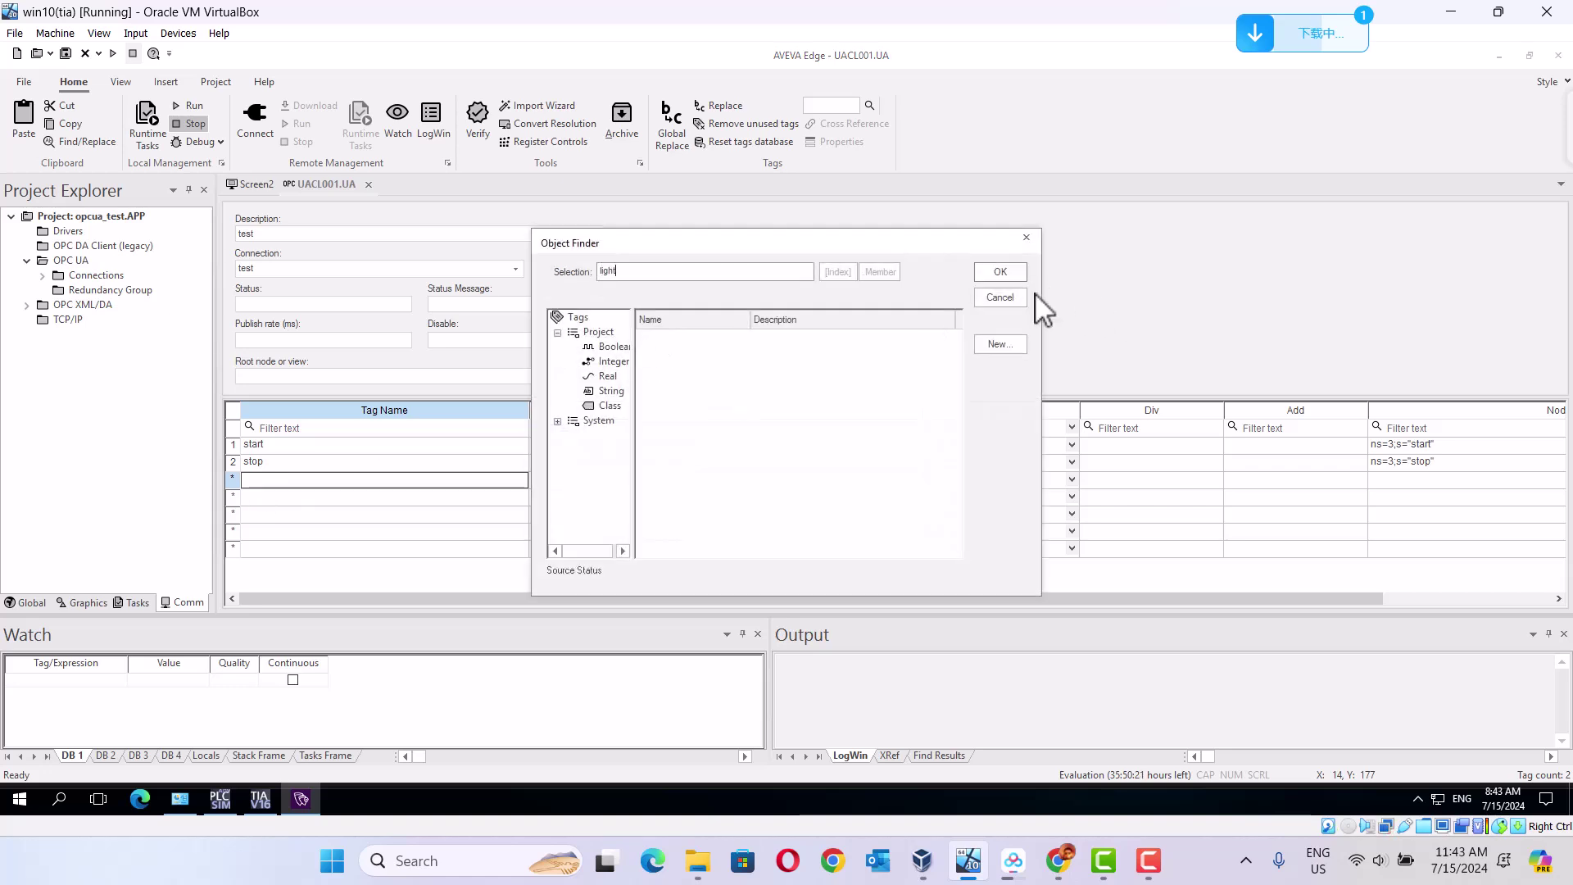
{"action": "left_click", "coordinate": [1000, 297]}
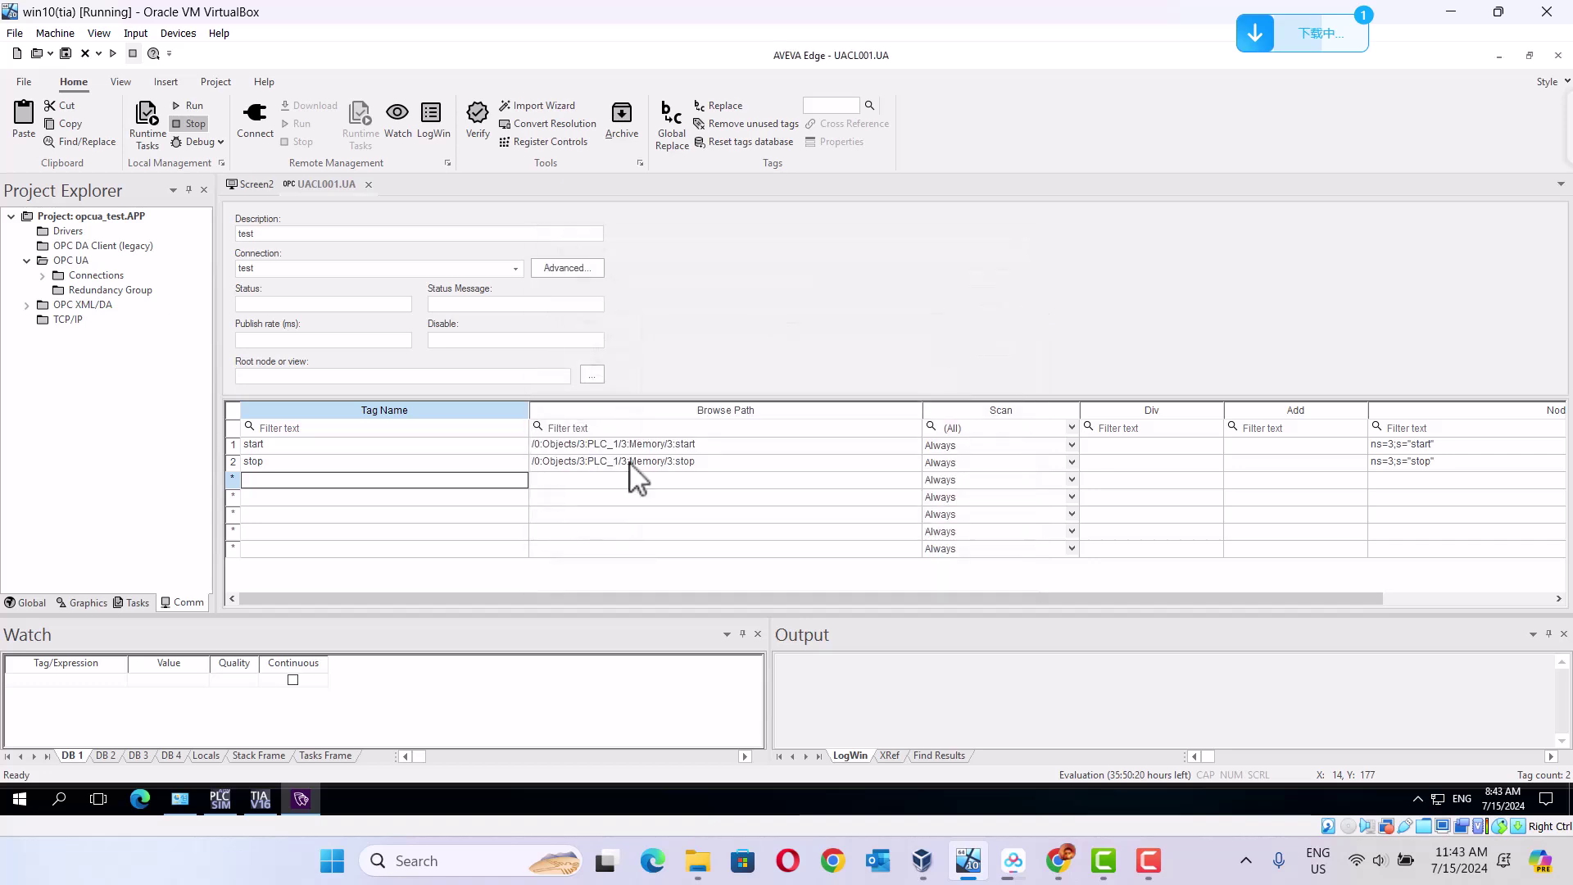
{"action": "left_click", "coordinate": [254, 481]}
{"action": "type", "text": "light"}
{"action": "key", "text": "Return"}
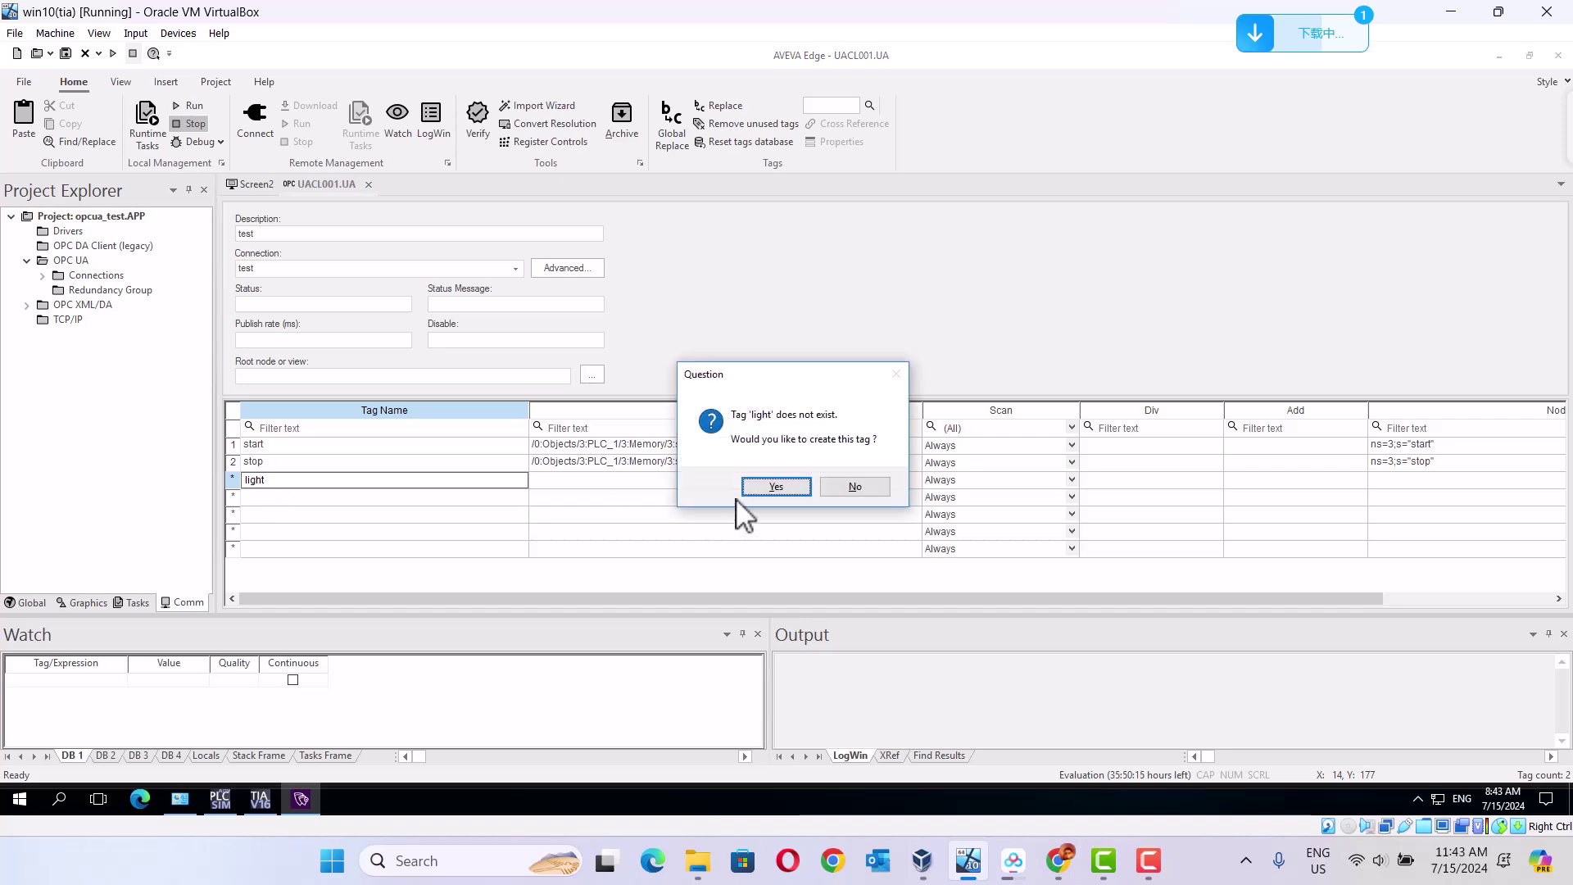
{"action": "left_click", "coordinate": [763, 490]}
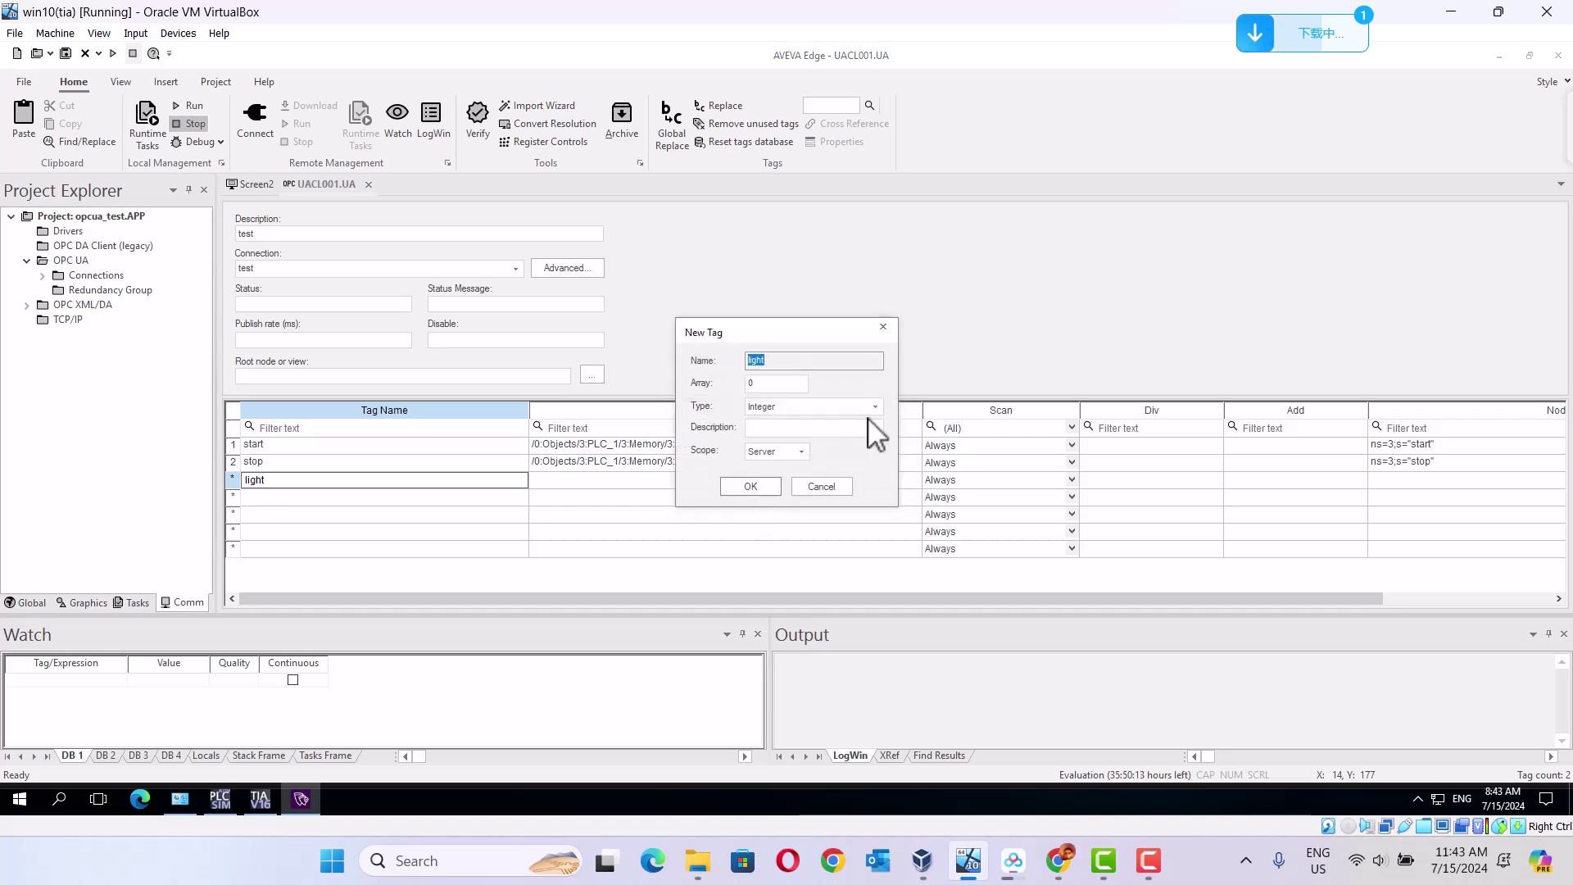
{"action": "left_click", "coordinate": [877, 407]}
{"action": "left_click", "coordinate": [799, 422]}
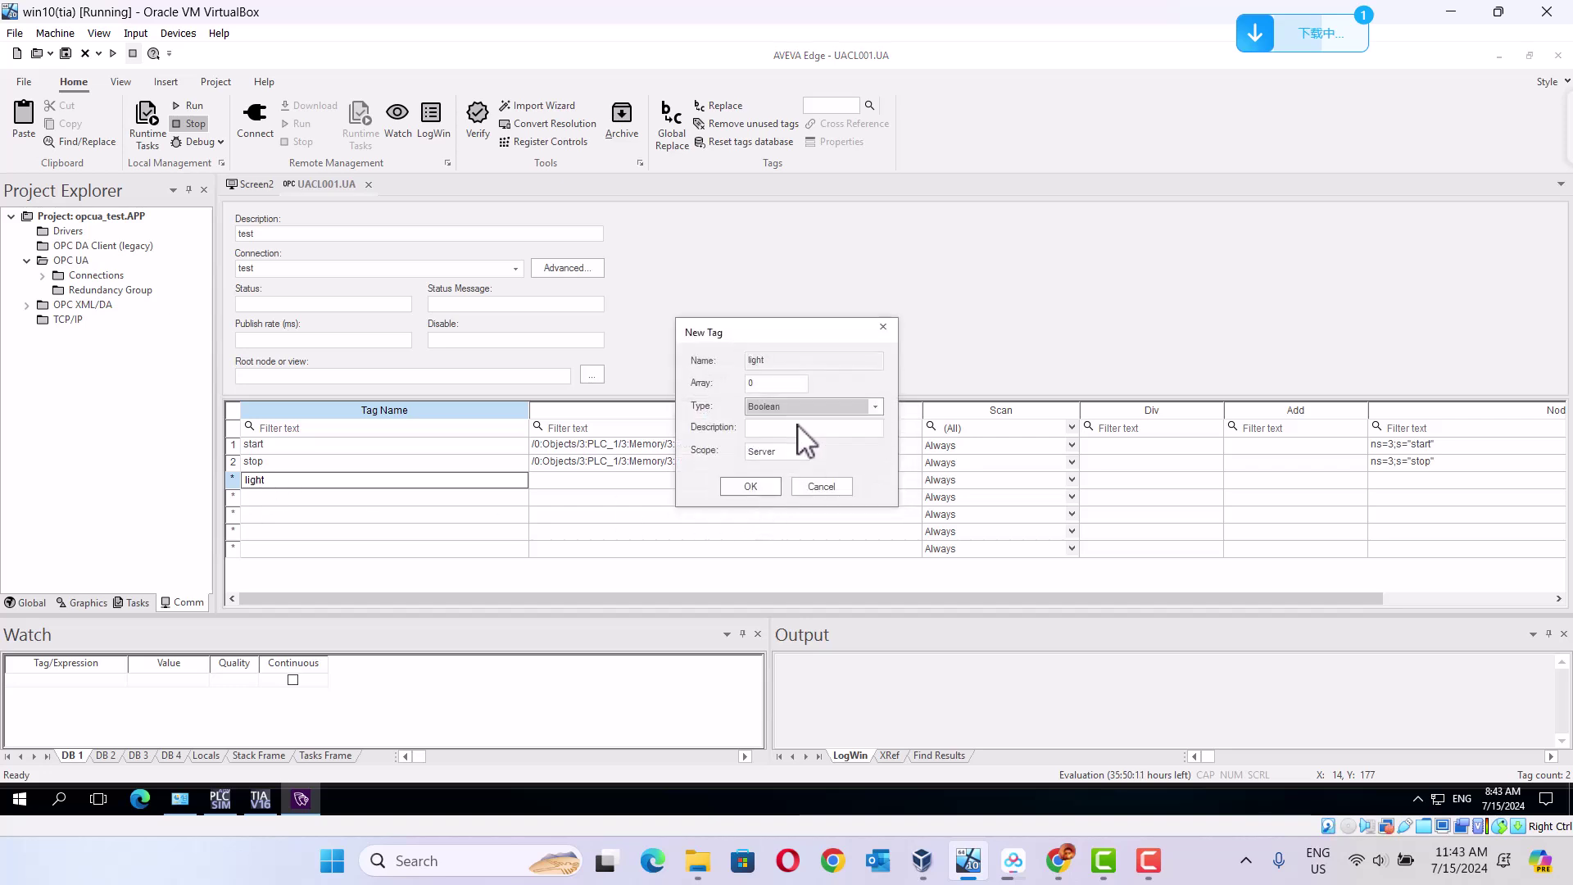
{"action": "left_click", "coordinate": [750, 487]}
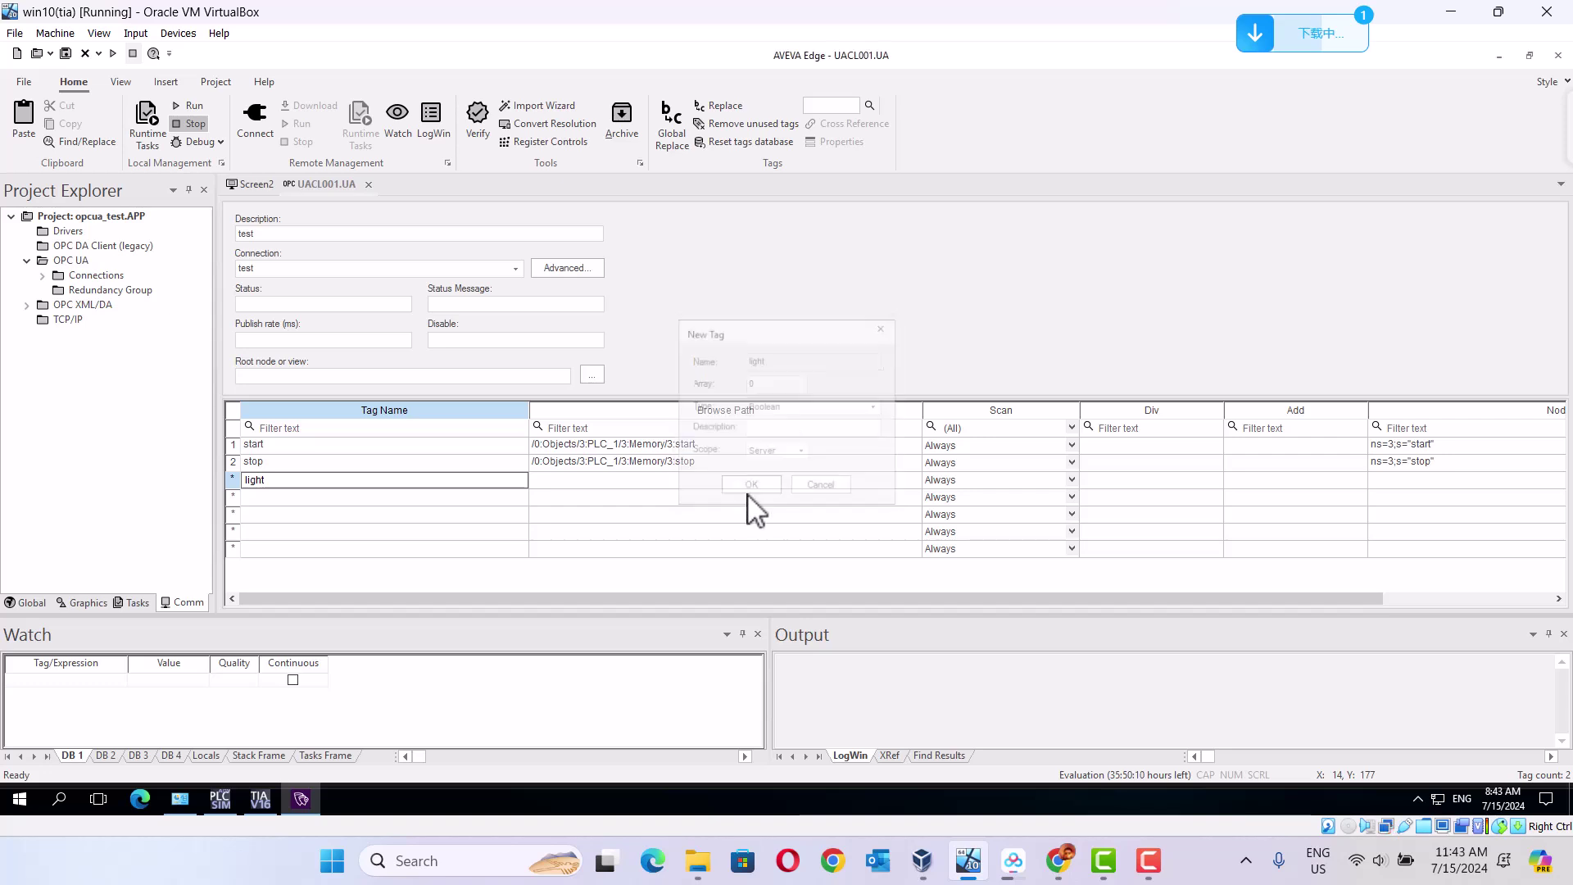
Map light's browse path to PLC_1 > Memory > light (ns=3;s="light").
{"action": "double_click", "coordinate": [607, 481]}
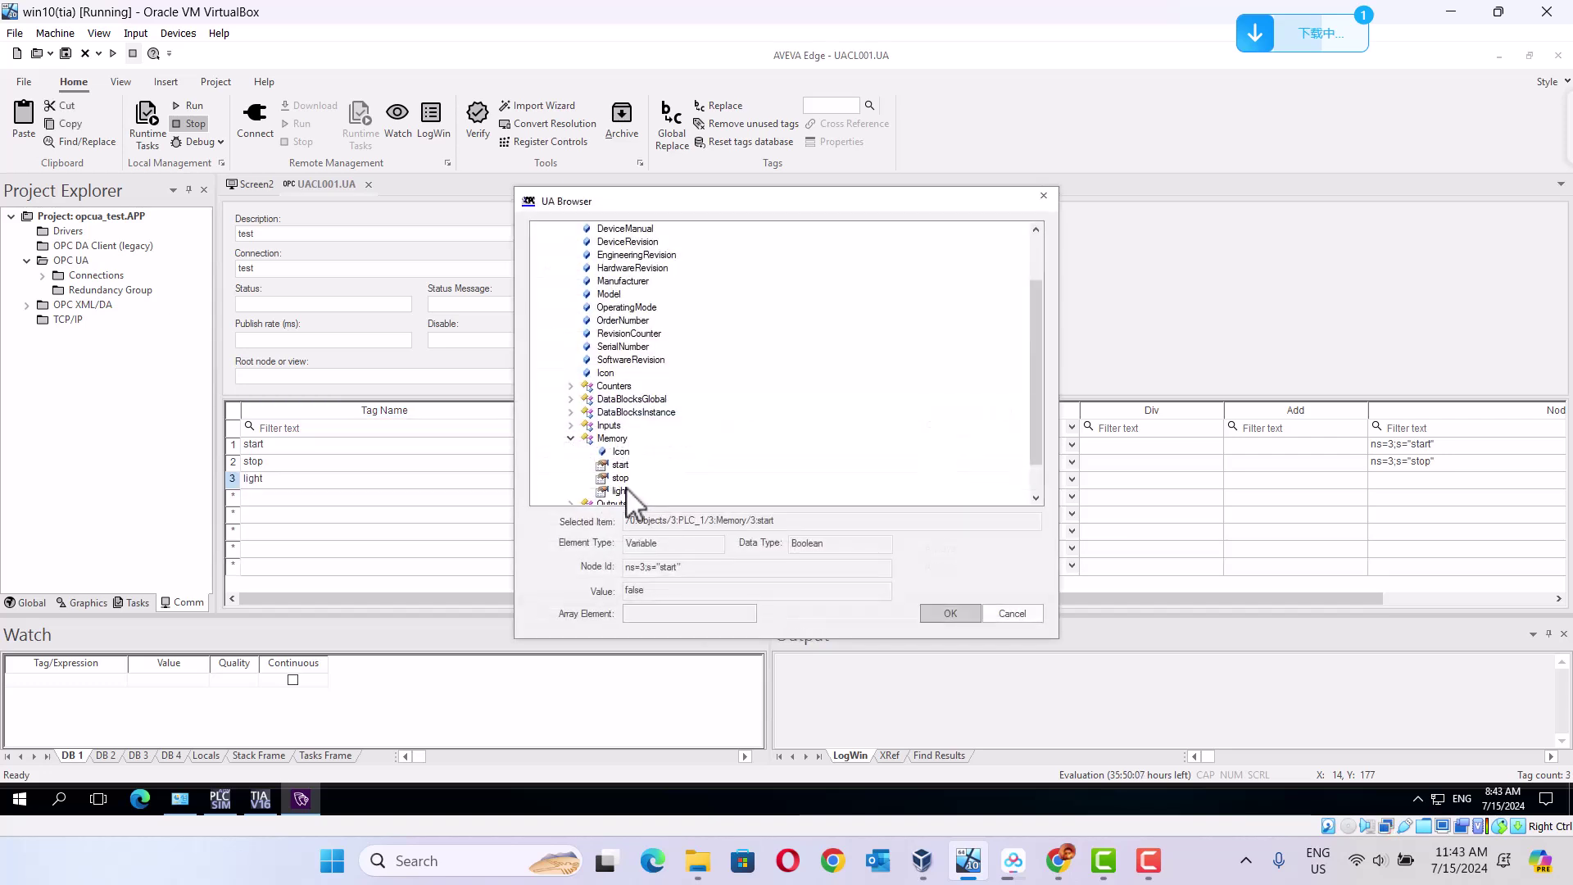
{"action": "left_click", "coordinate": [624, 490]}
{"action": "left_click", "coordinate": [951, 614]}
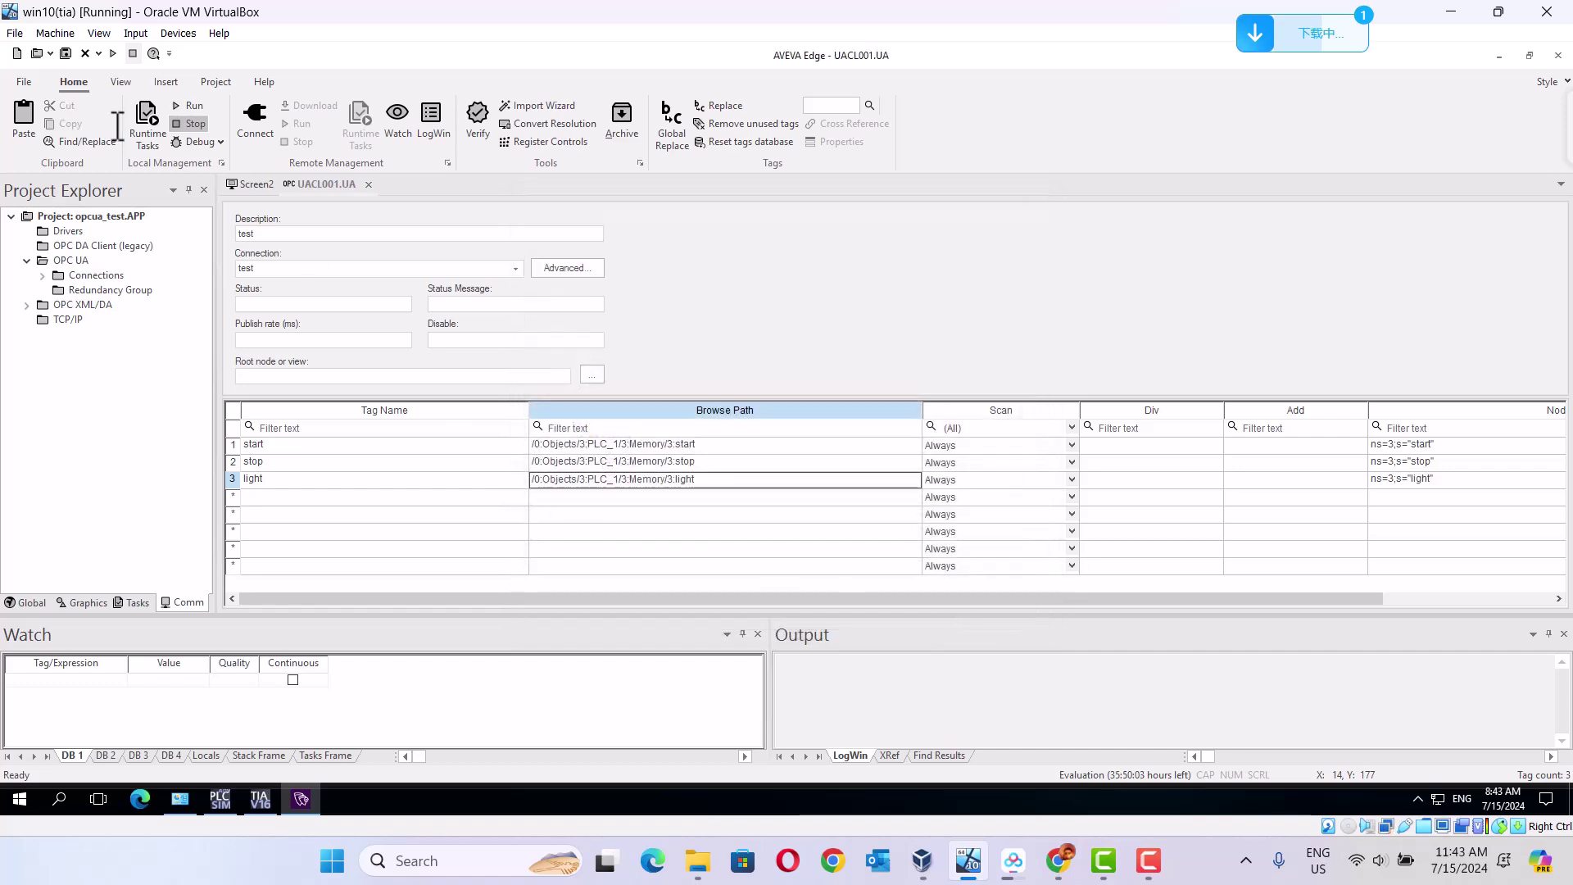
Save the OPC UA worksheet as sheet 1 and confirm the Tag List shows light, start and stop.
{"action": "left_click", "coordinate": [73, 52]}
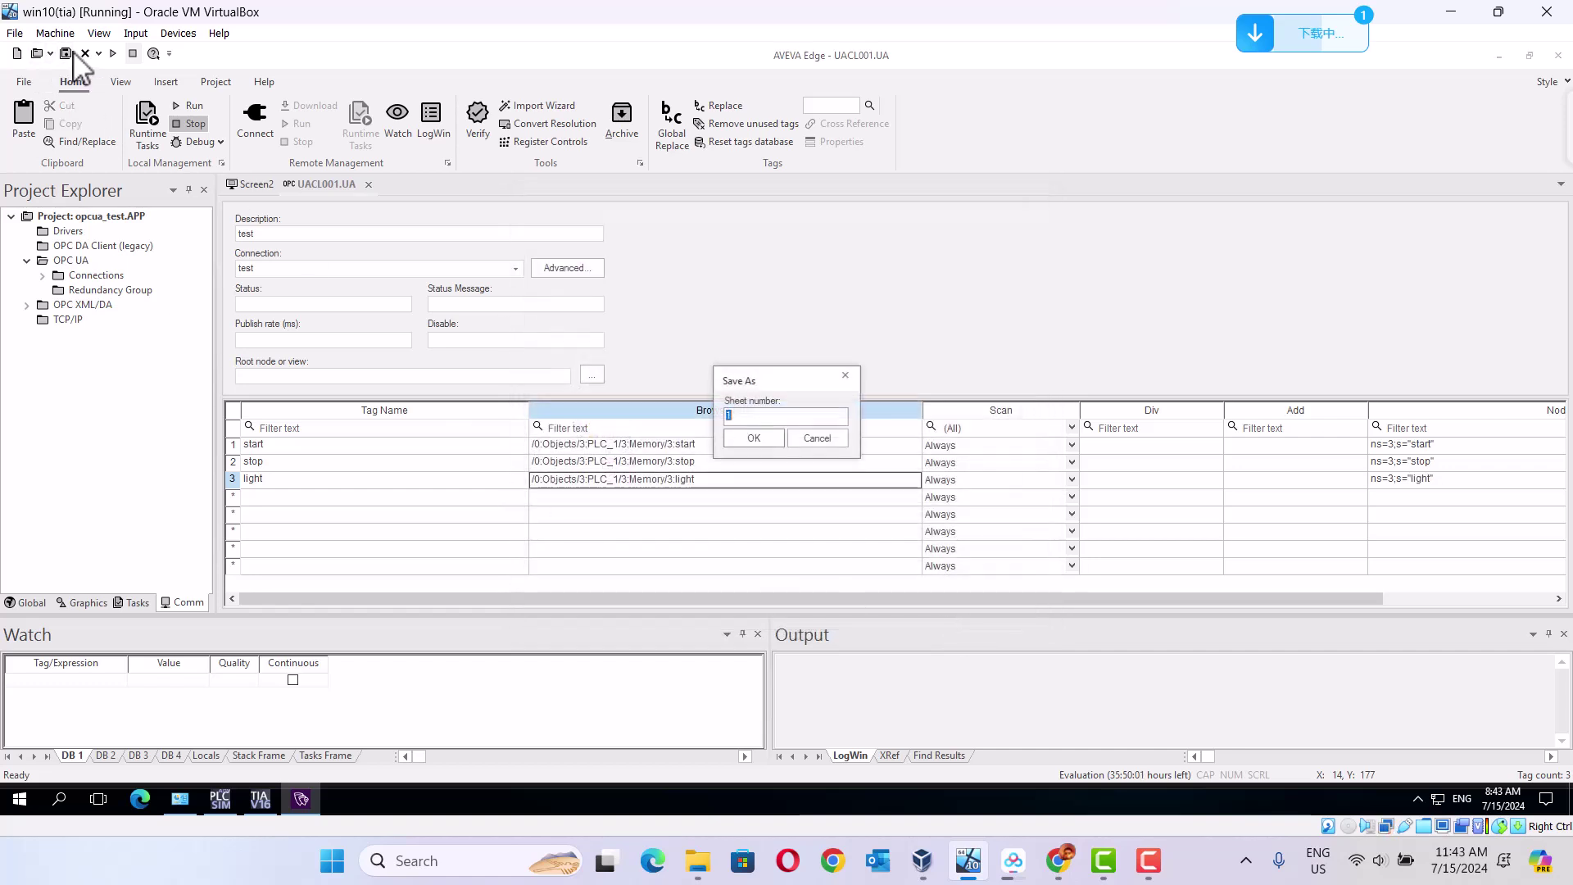
{"action": "left_click", "coordinate": [753, 438]}
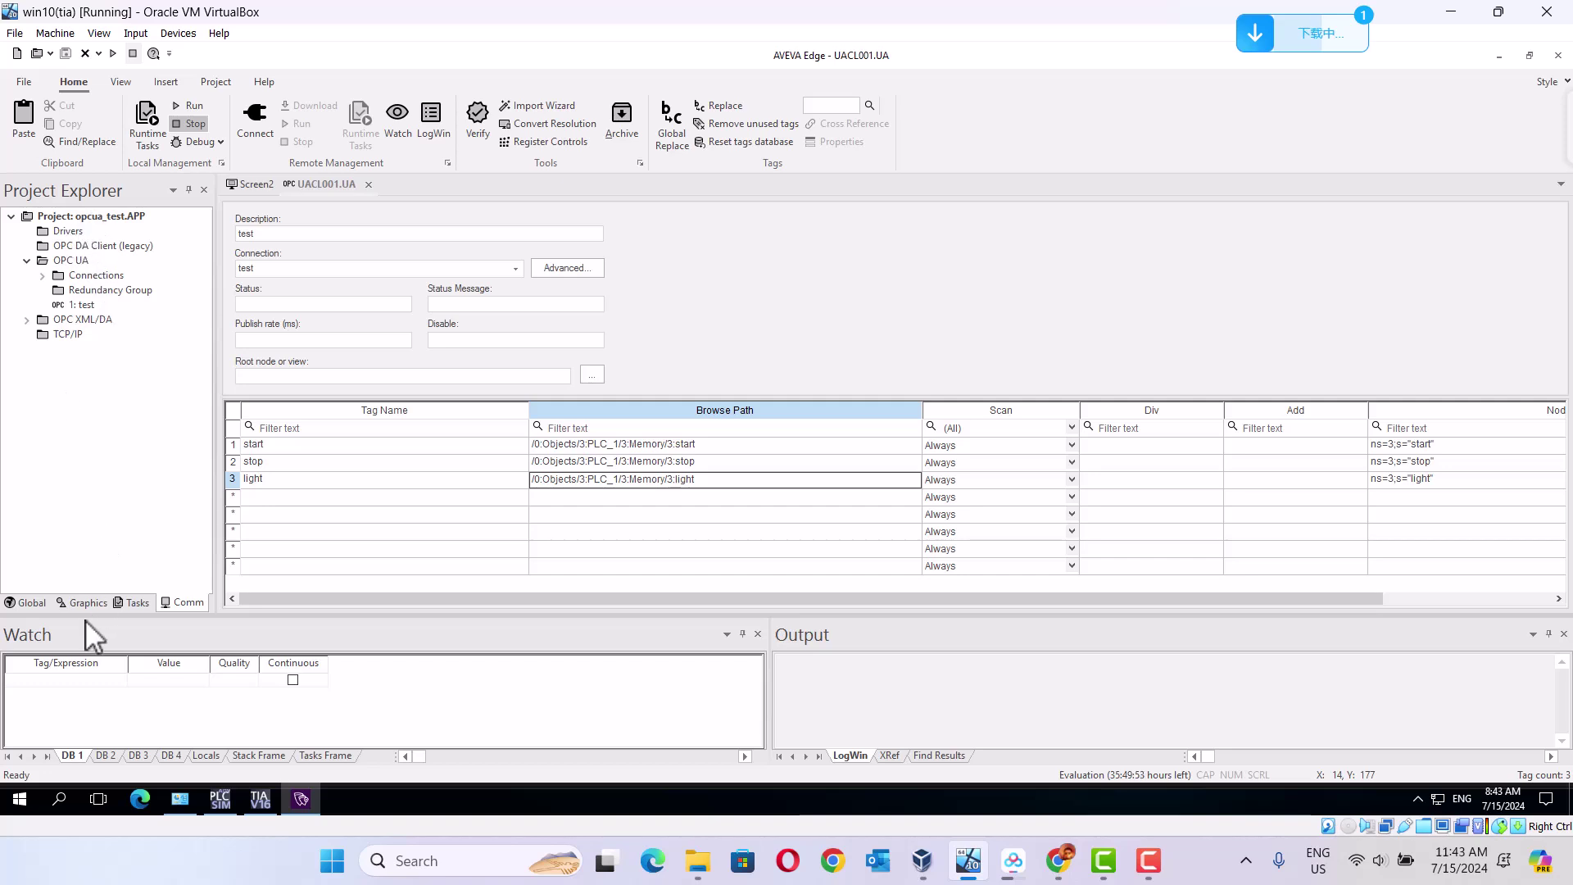
{"action": "left_click", "coordinate": [26, 598]}
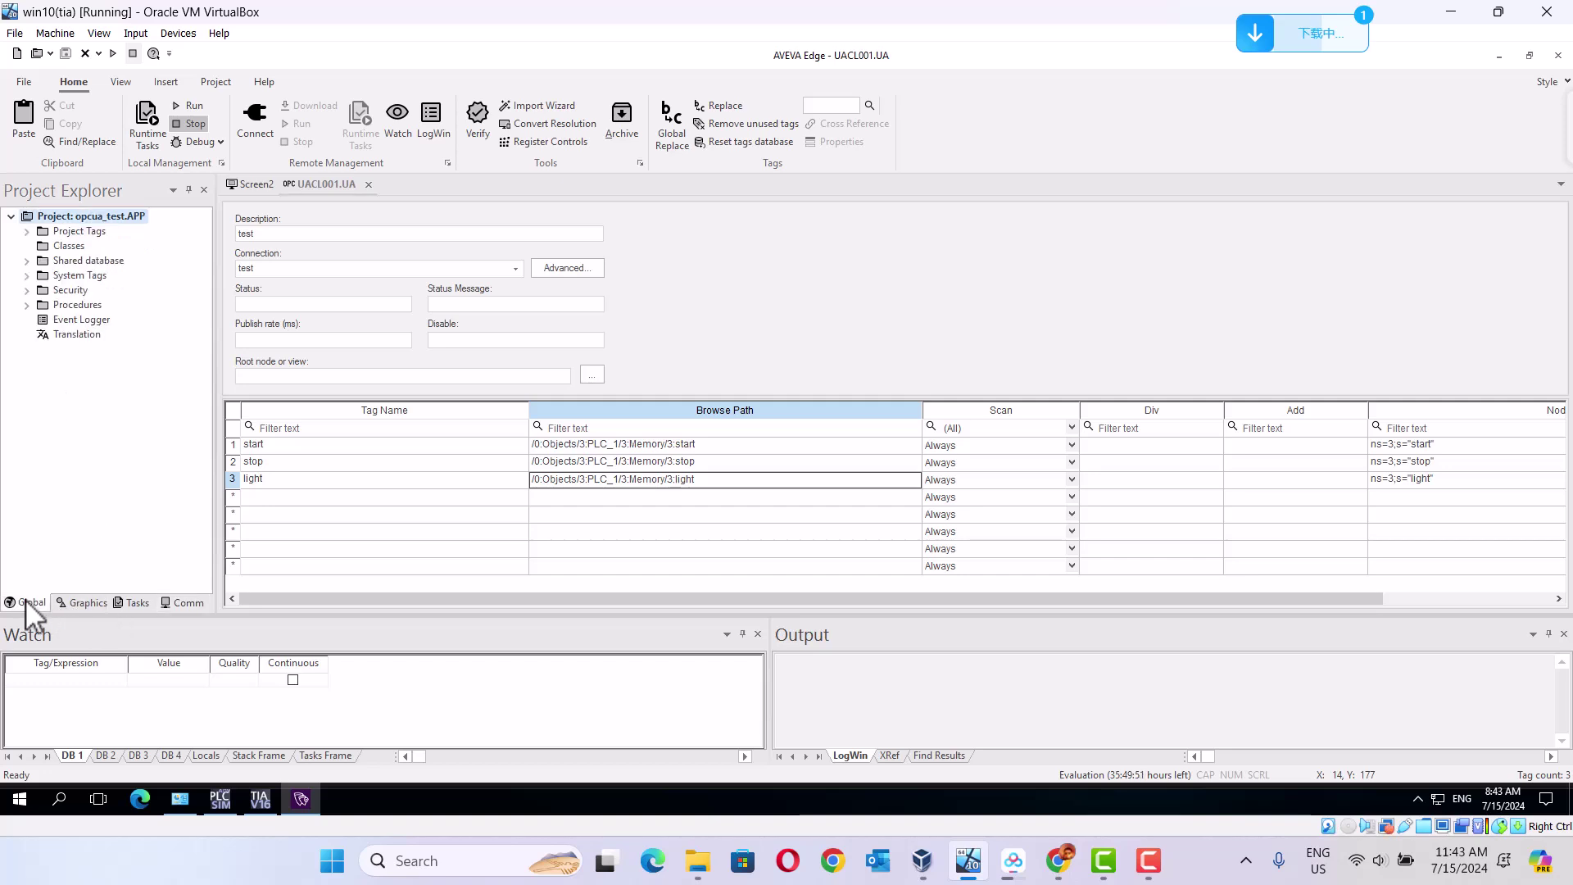
{"action": "left_click", "coordinate": [27, 232]}
{"action": "left_click", "coordinate": [43, 261]}
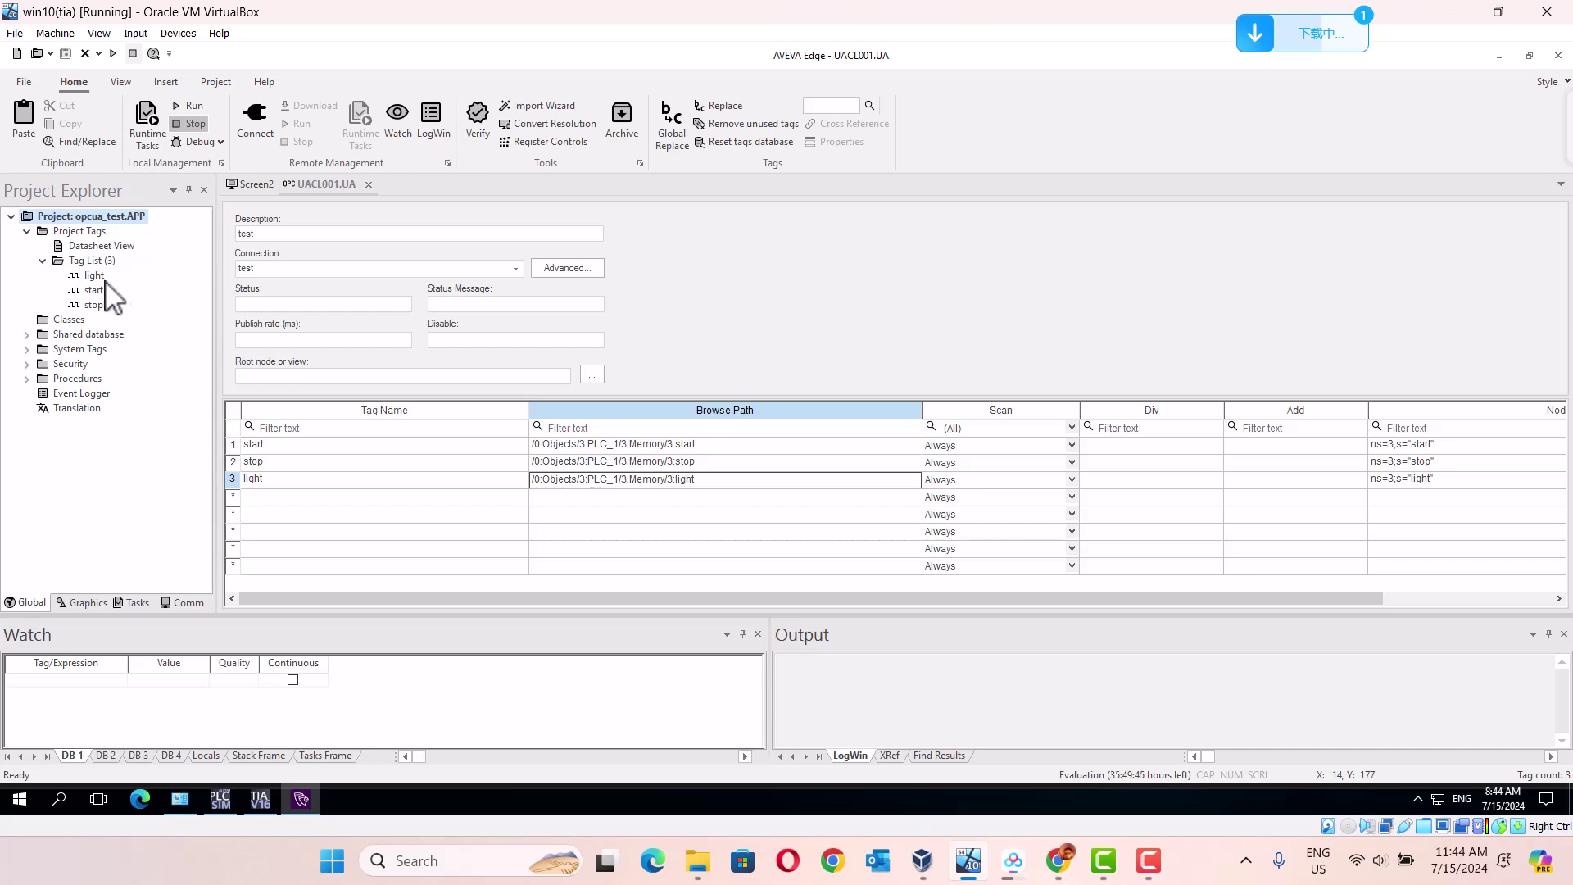
{"action": "left_click", "coordinate": [97, 276]}
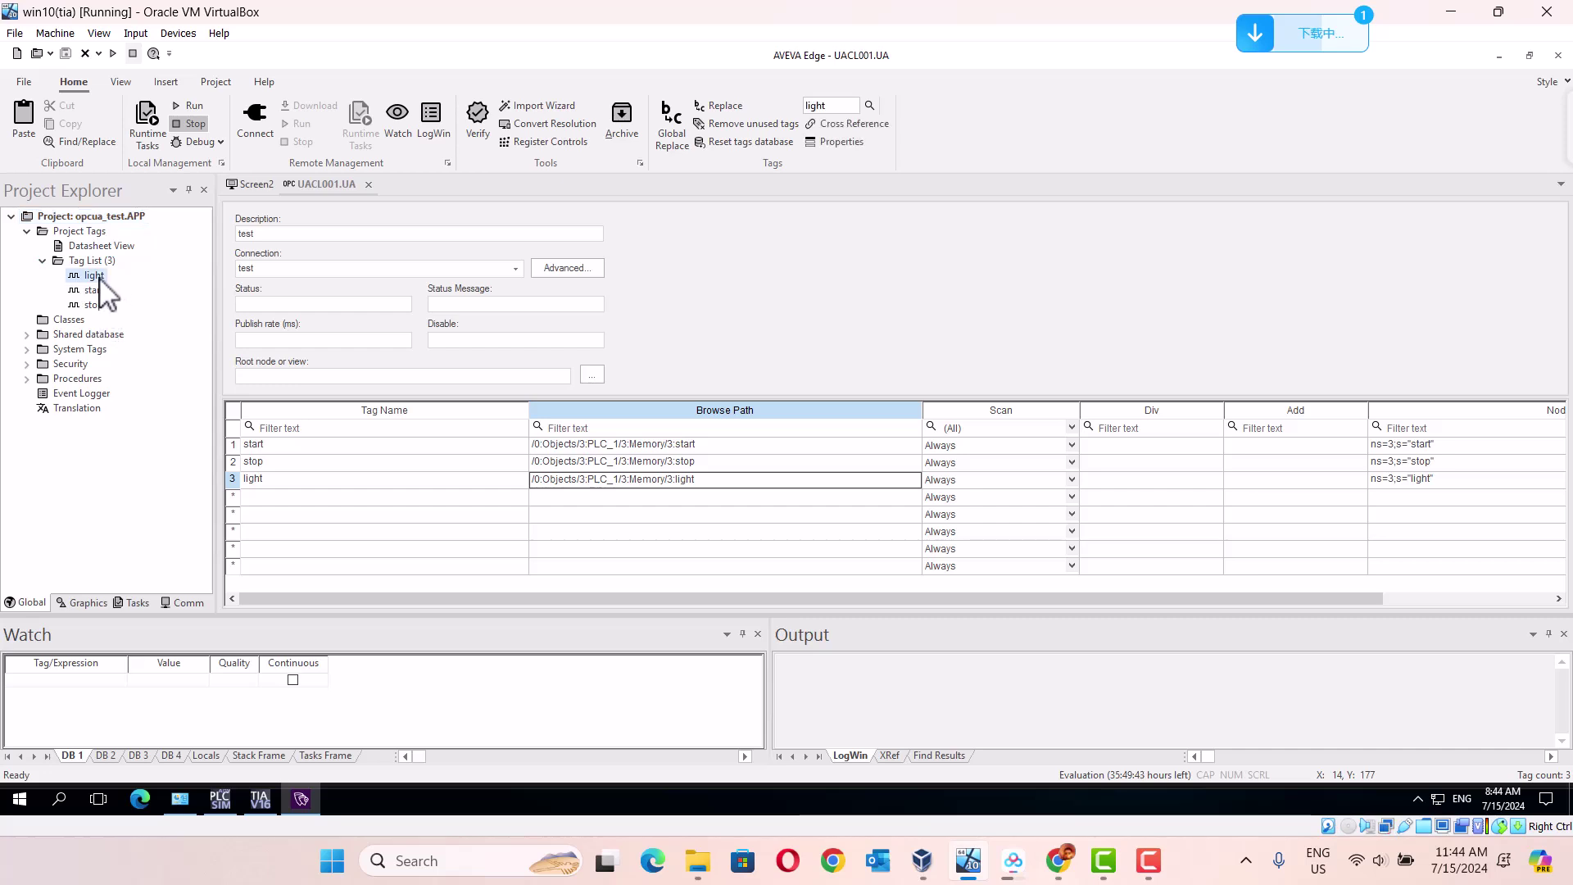
Close Screen2 and insert a new blank 1920×944 screen, Screen3, with default attributes.
{"action": "left_click", "coordinate": [75, 604]}
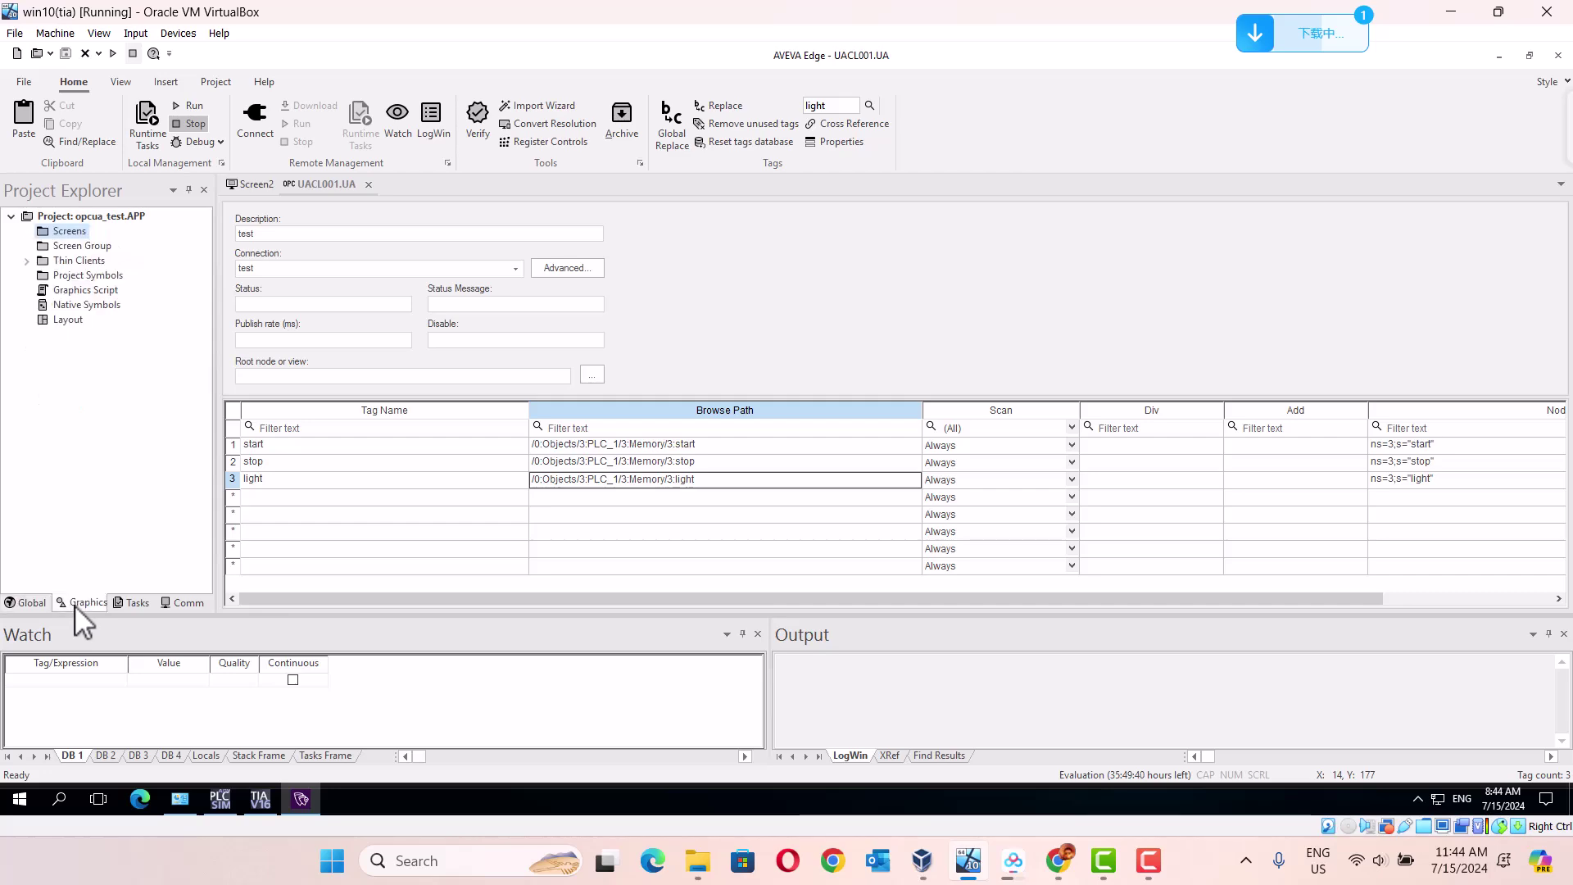
{"action": "right_click", "coordinate": [92, 247]}
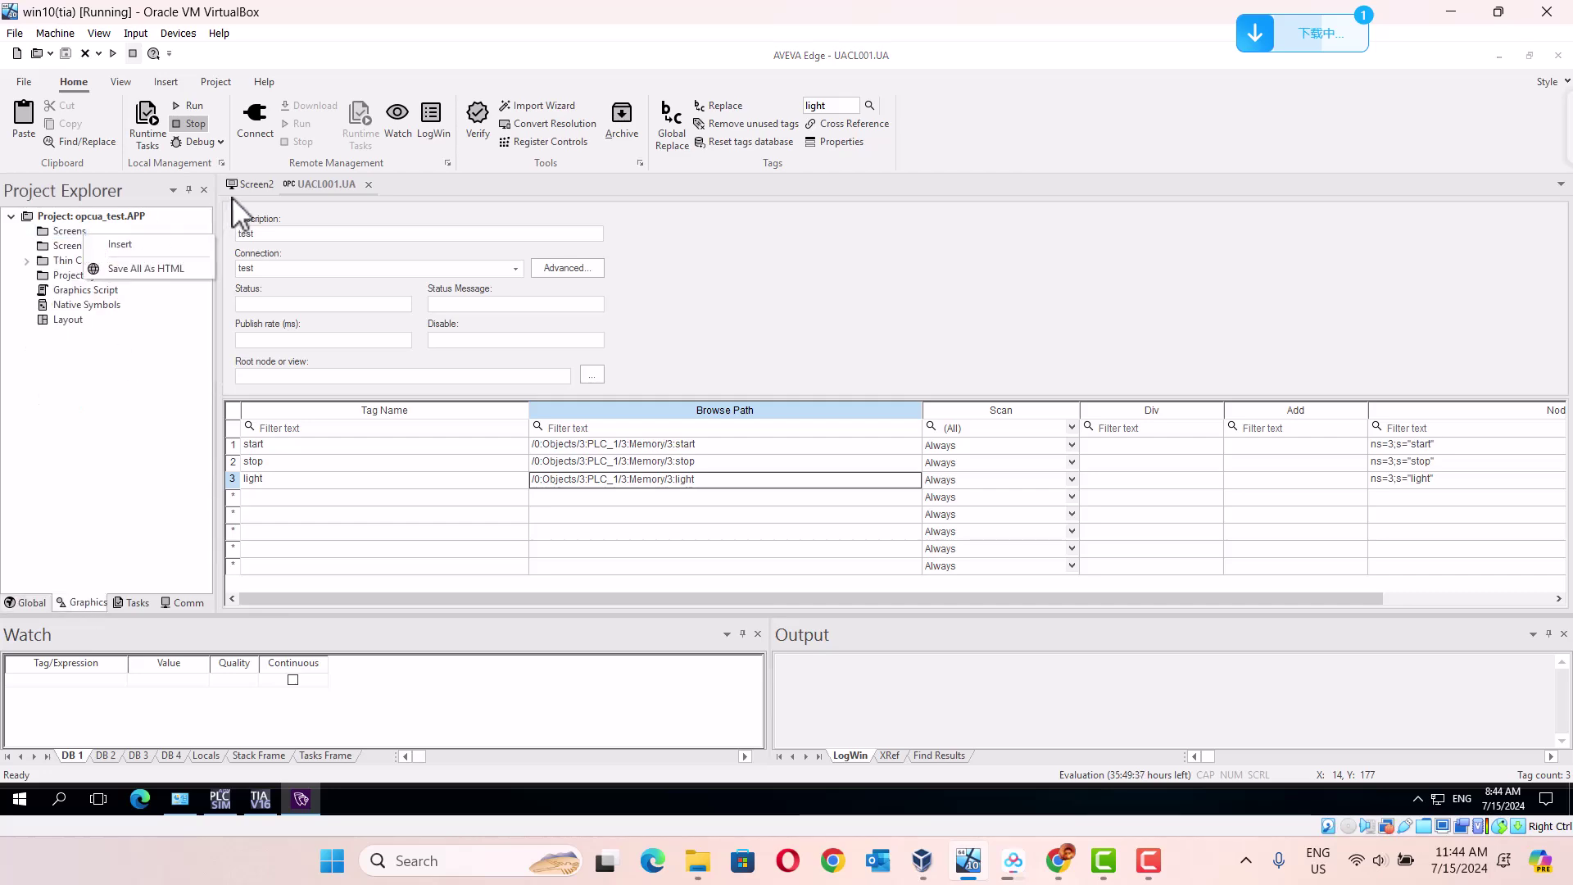
{"action": "left_click", "coordinate": [251, 184]}
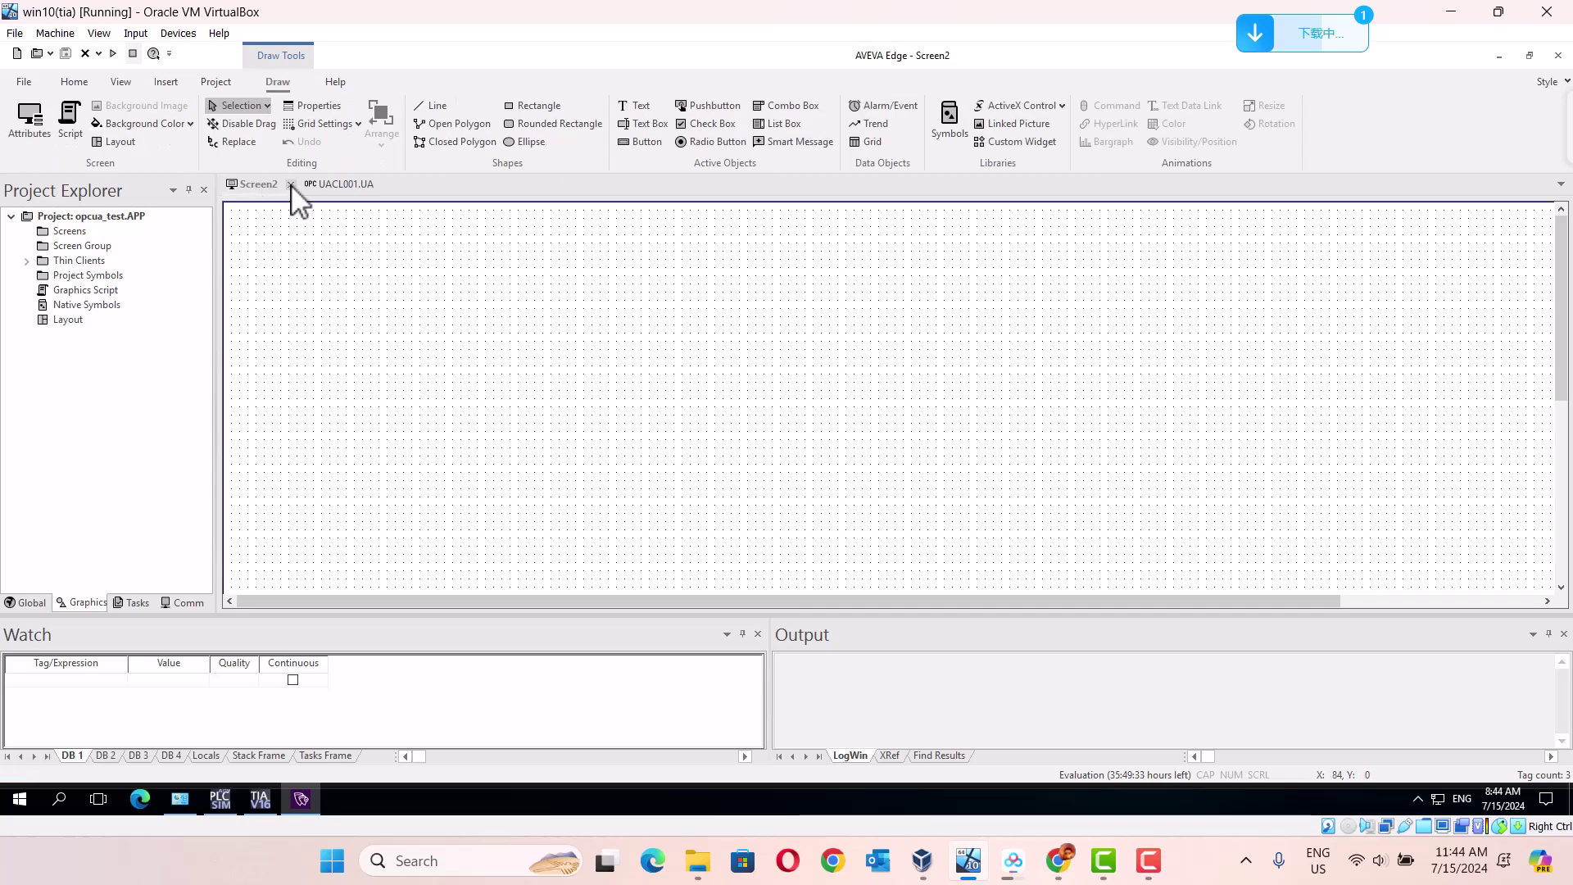
{"action": "left_click", "coordinate": [290, 183]}
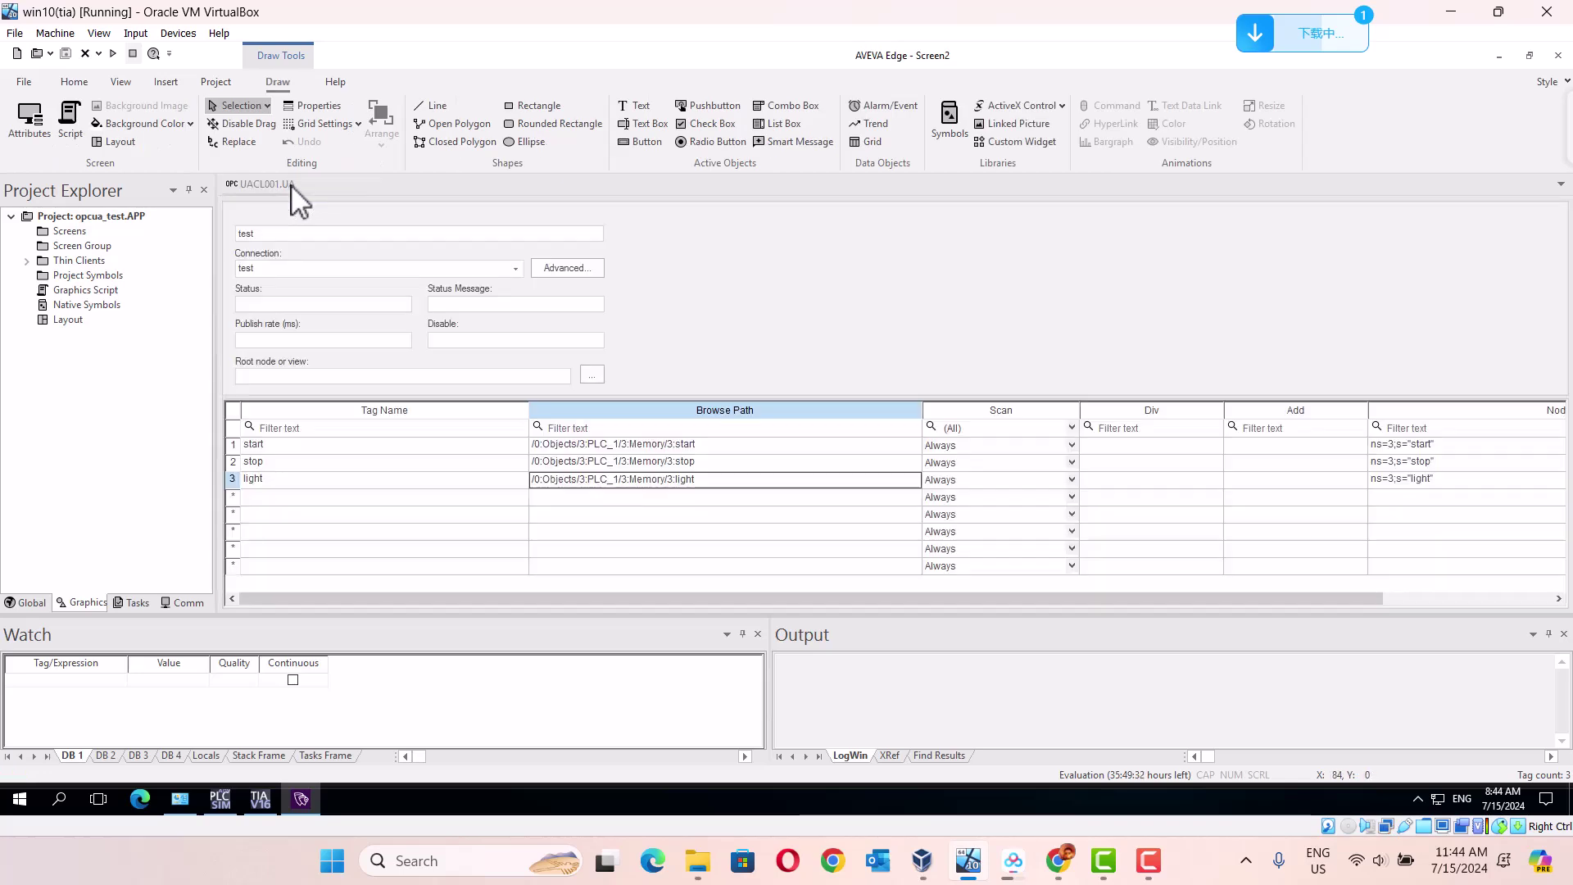
{"action": "right_click", "coordinate": [69, 238]}
{"action": "left_click", "coordinate": [113, 246]}
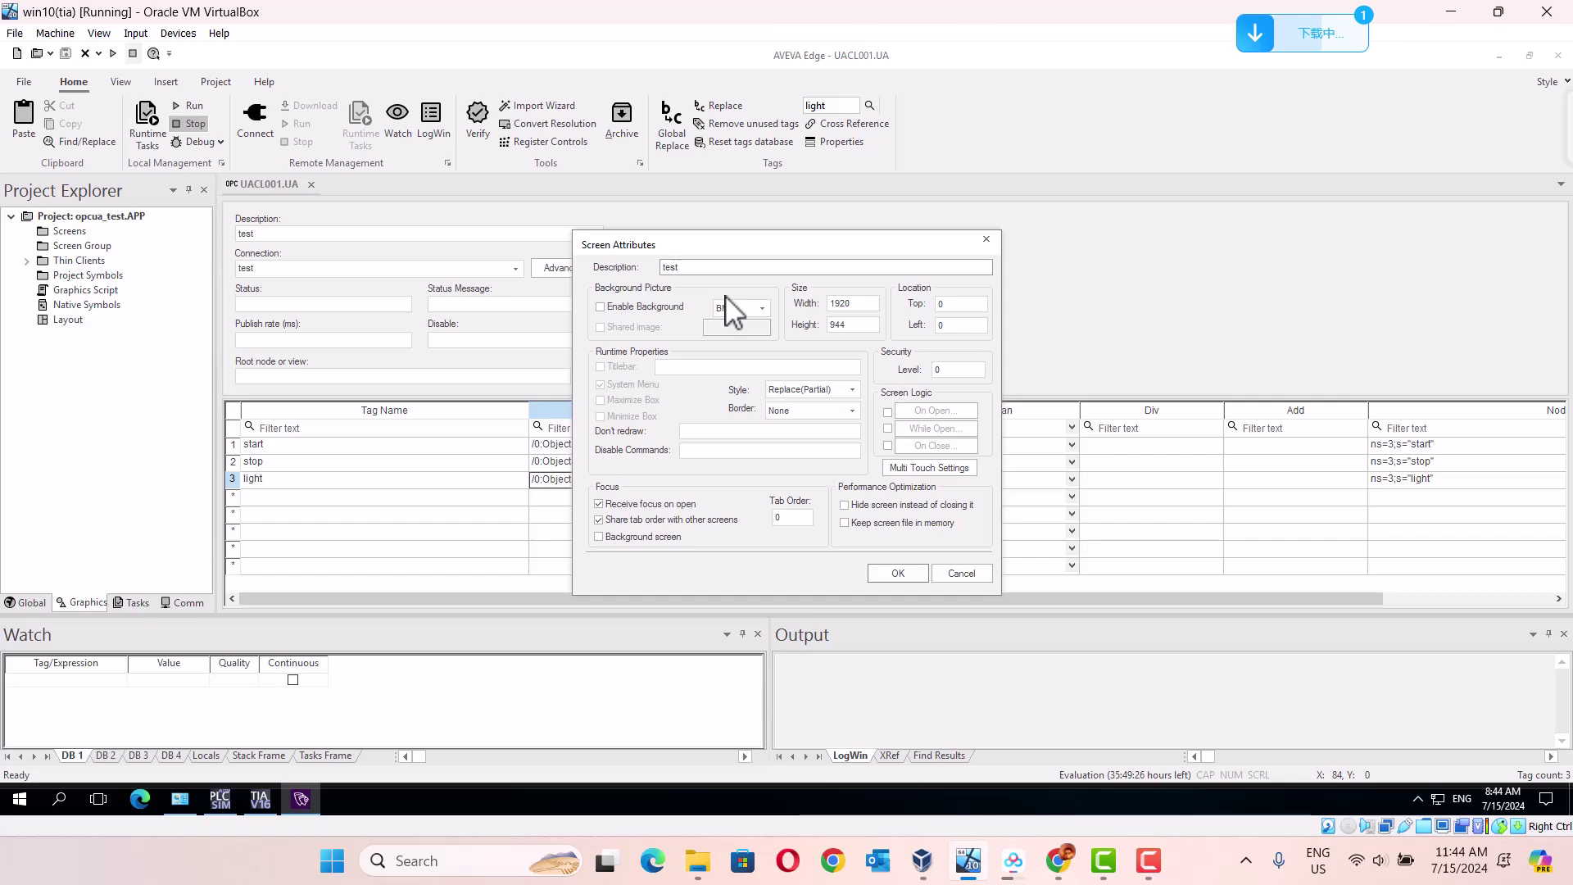
{"action": "left_click", "coordinate": [897, 574]}
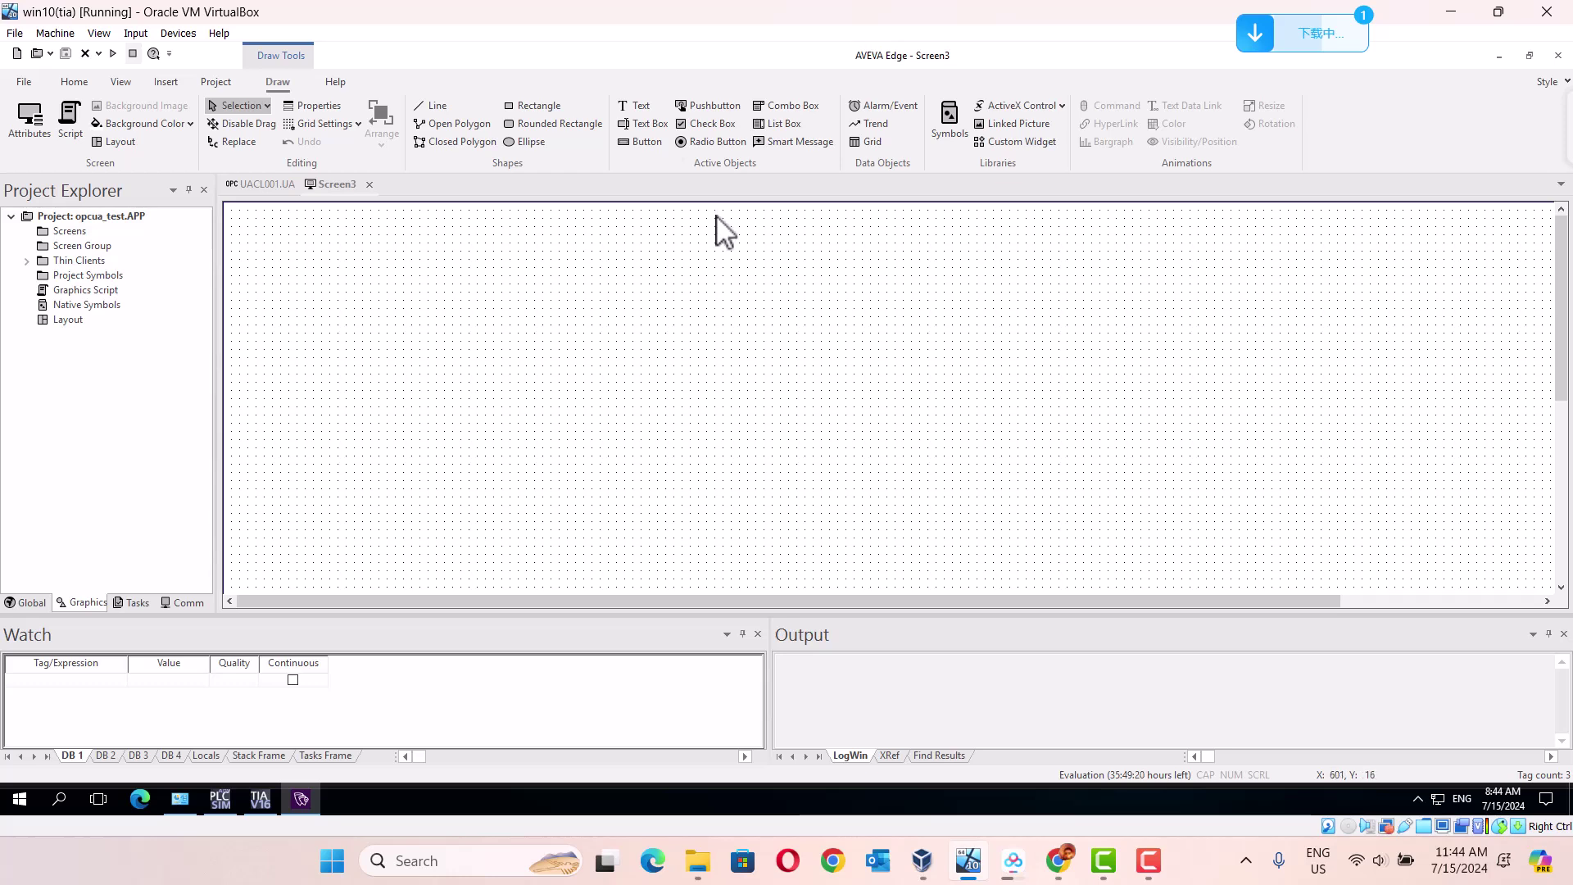
Draw two Text buttons on Screen3, one above the other.
{"action": "left_click", "coordinate": [636, 146]}
{"action": "left_click_drag", "start_coordinate": [370, 293], "coordinate": [449, 343]}
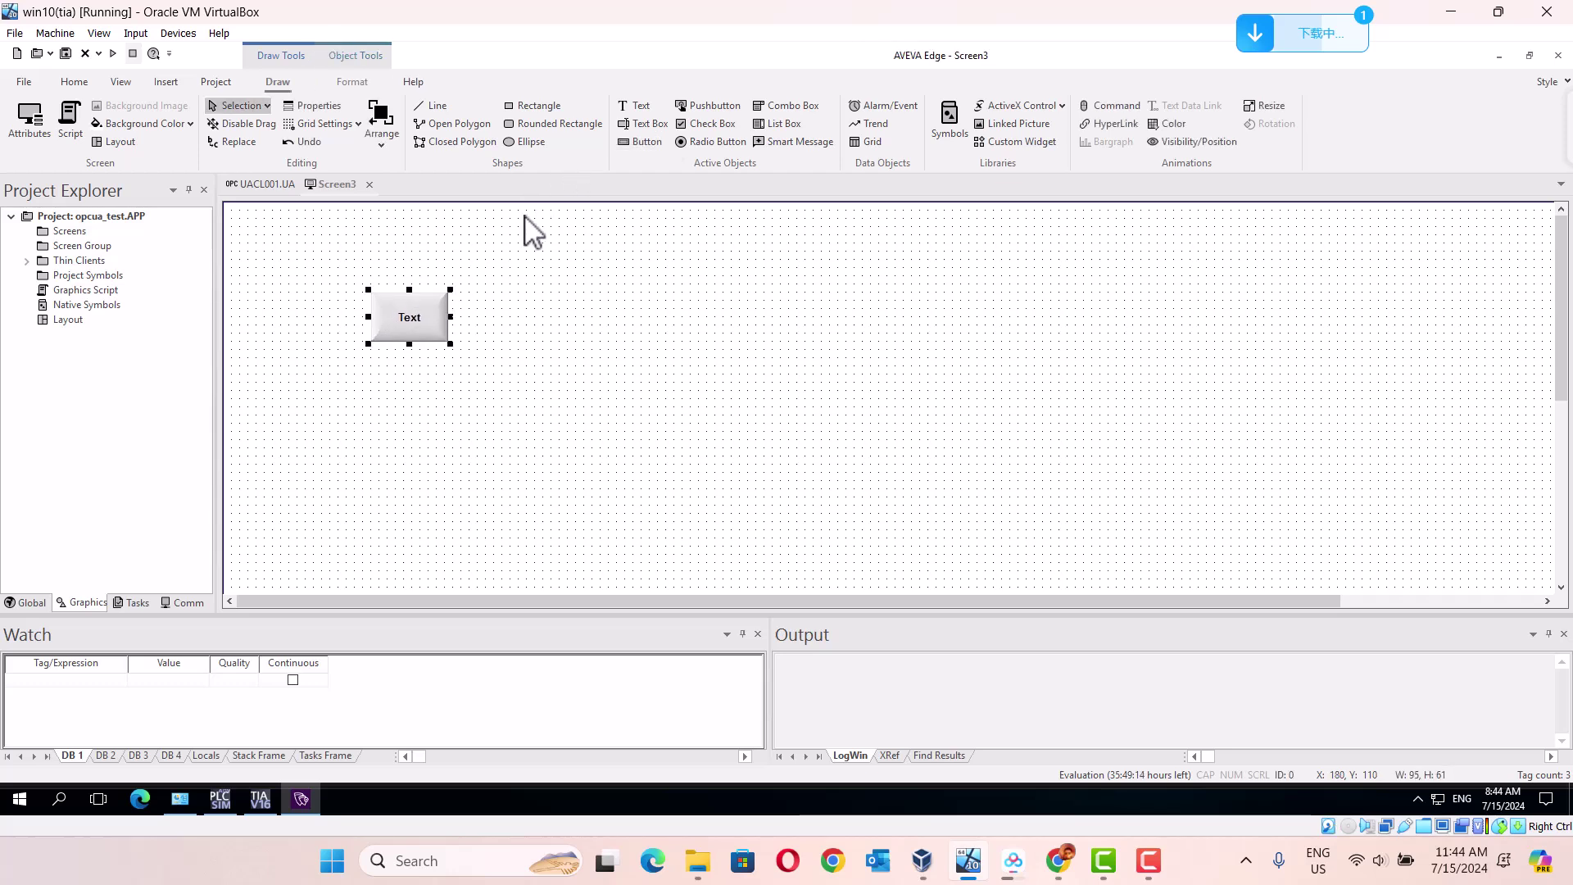
{"action": "left_click", "coordinate": [635, 143]}
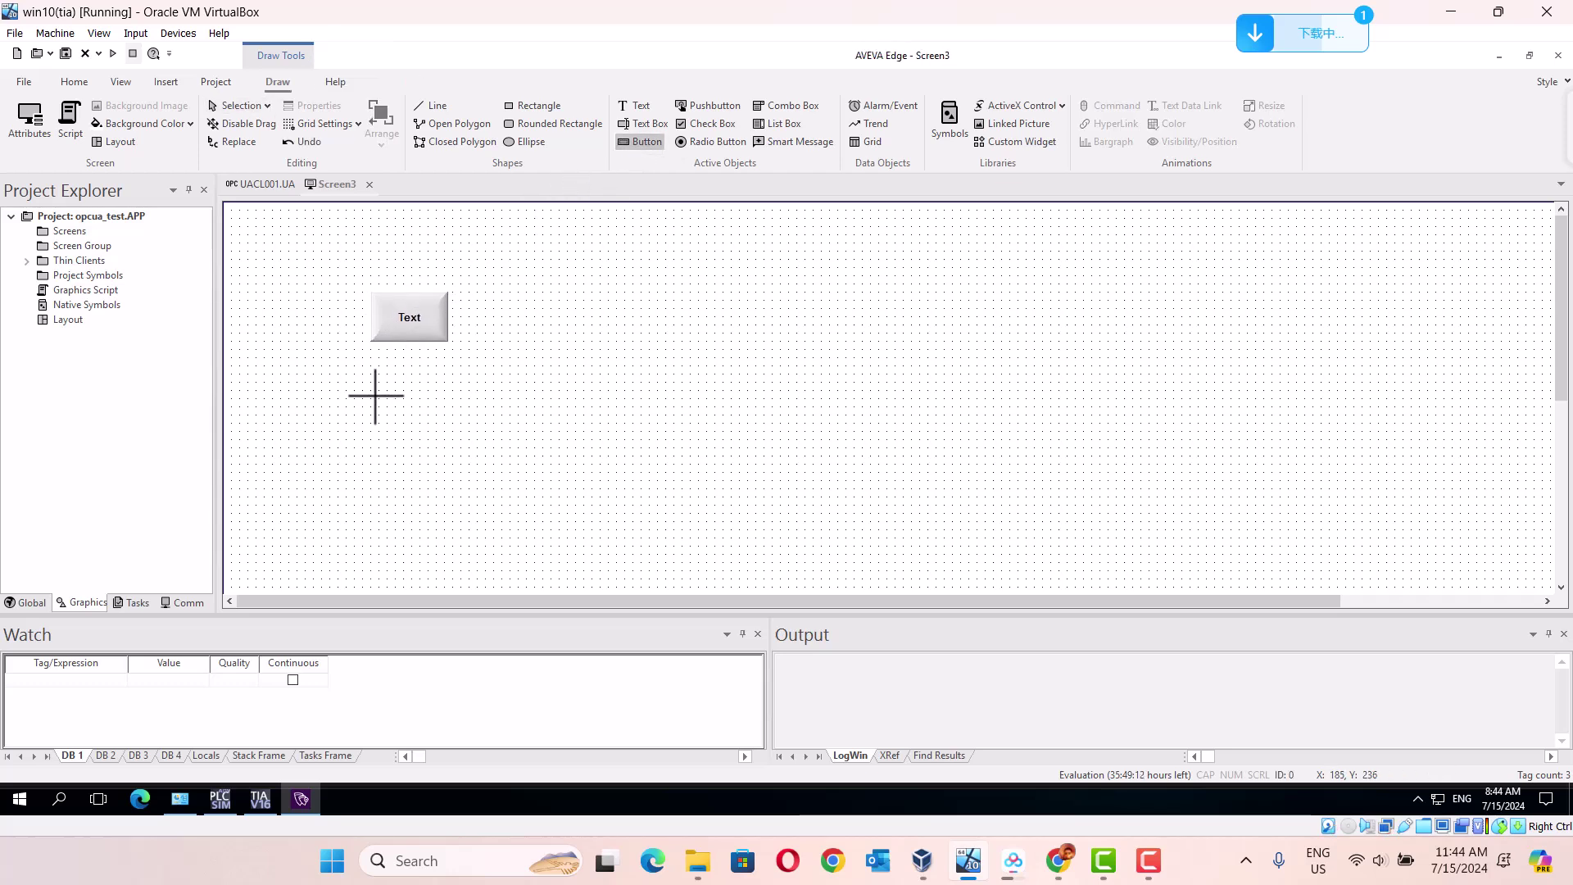
{"action": "left_click_drag", "start_coordinate": [371, 400], "coordinate": [456, 452]}
{"action": "left_click", "coordinate": [534, 445]}
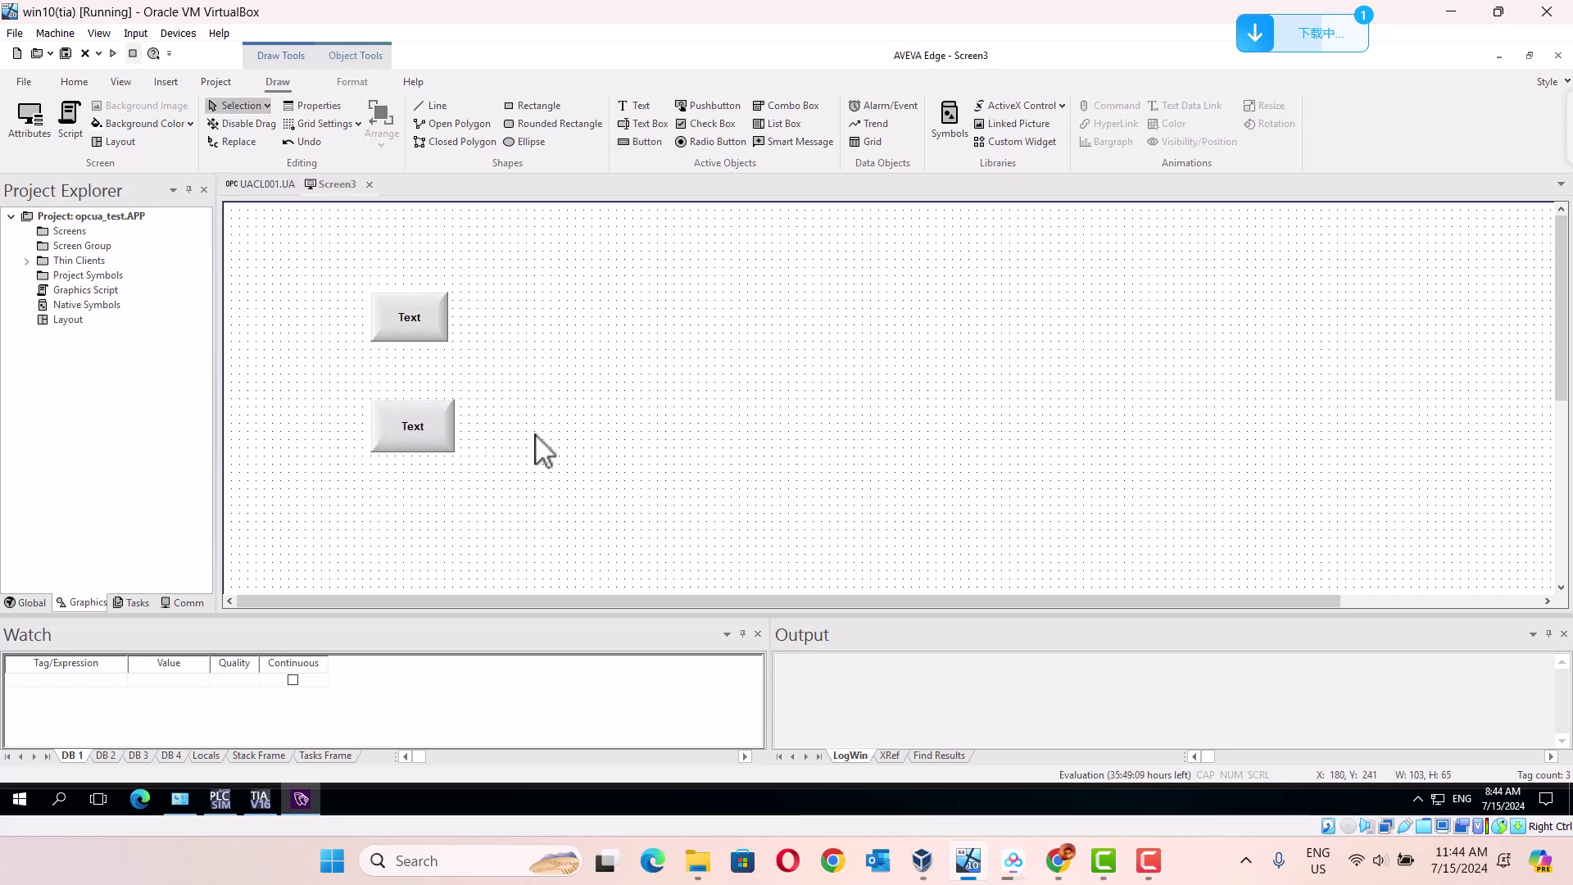
Place a red pilot light from System Symbols > PilotLights to the right of the buttons.
{"action": "left_click", "coordinate": [947, 131]}
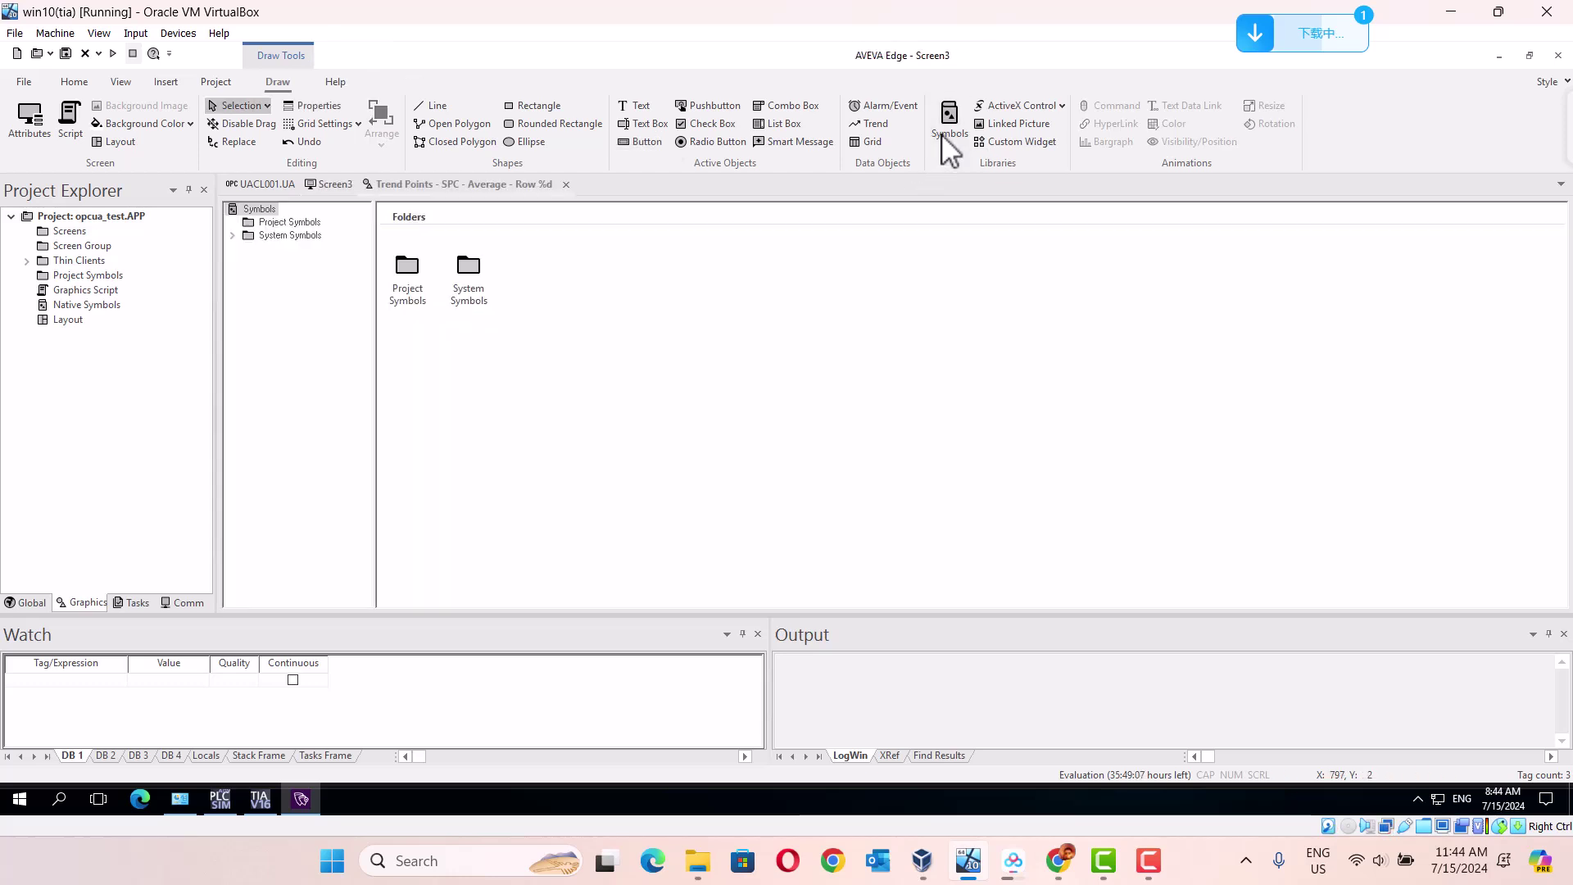
{"action": "left_click", "coordinate": [234, 236]}
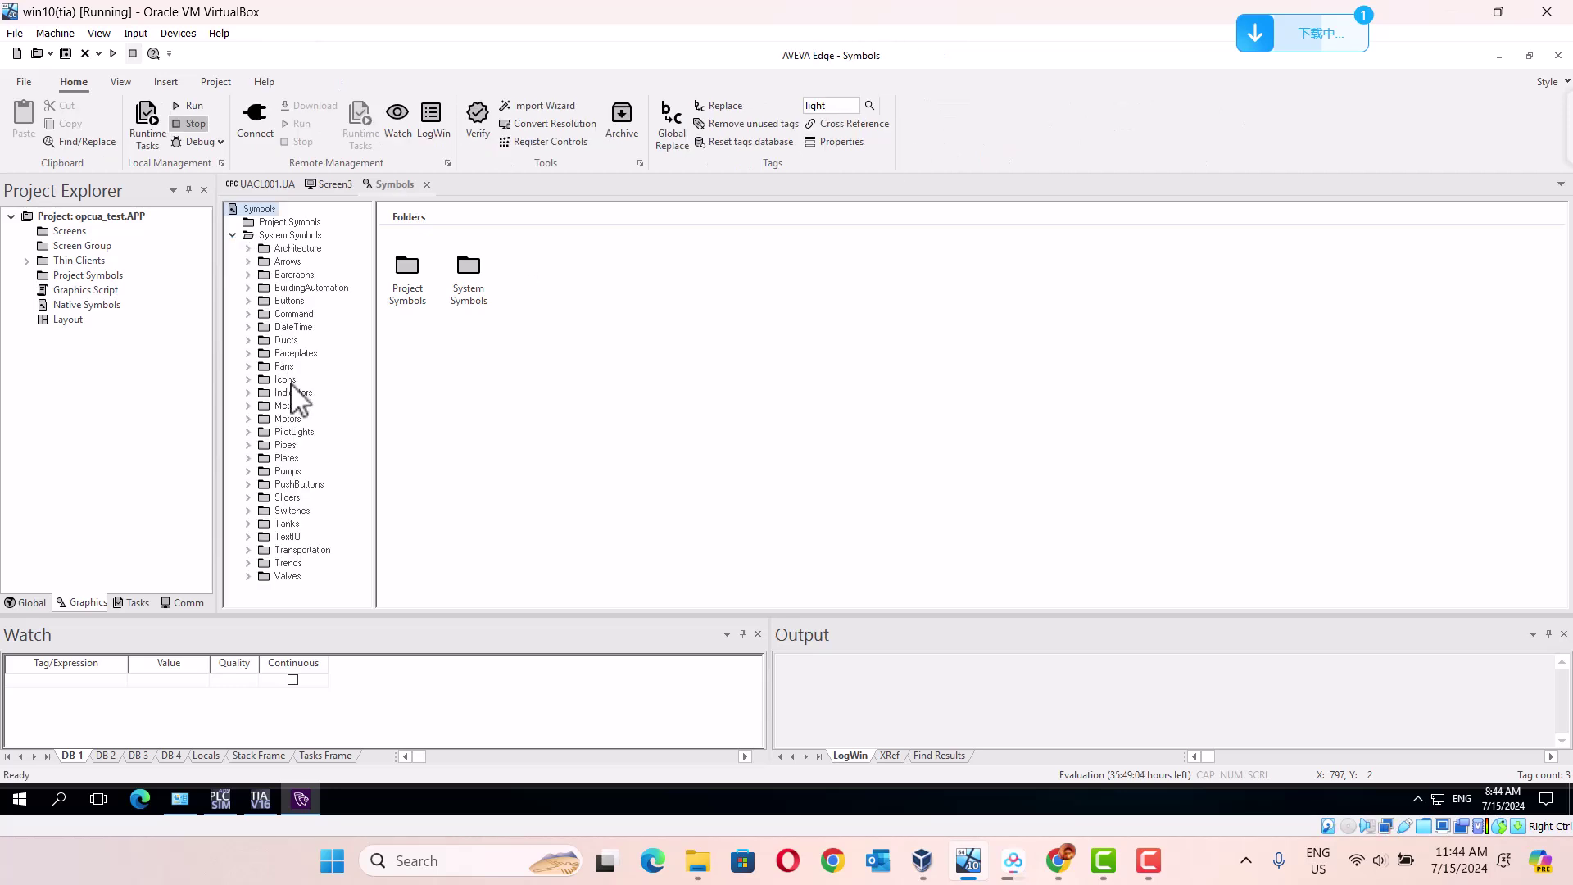
{"action": "left_click", "coordinate": [294, 432]}
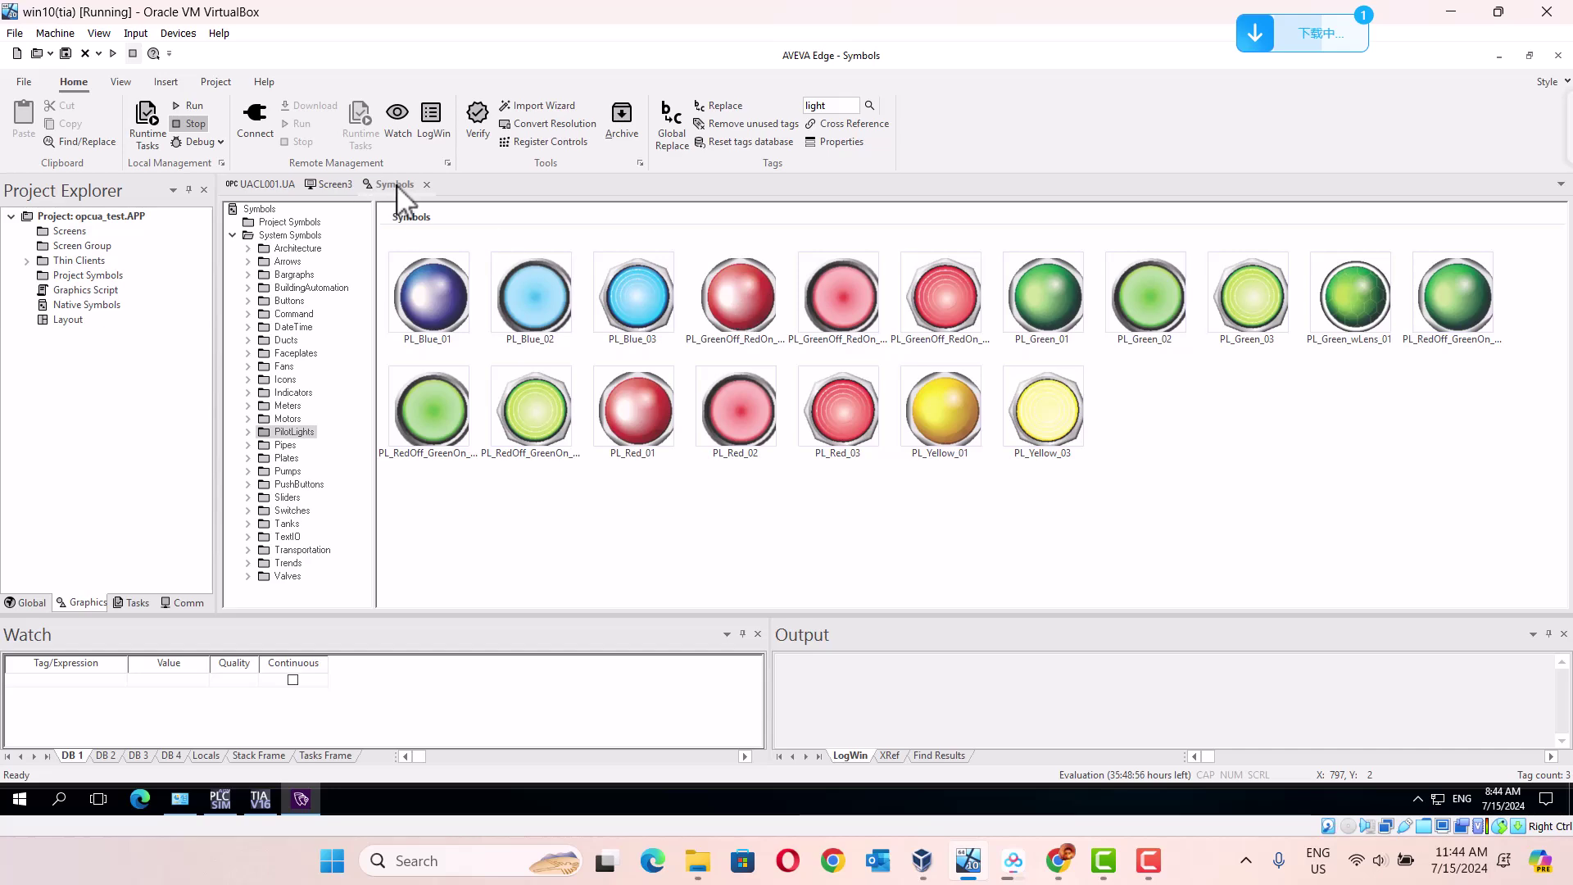
{"action": "left_click", "coordinate": [335, 185]}
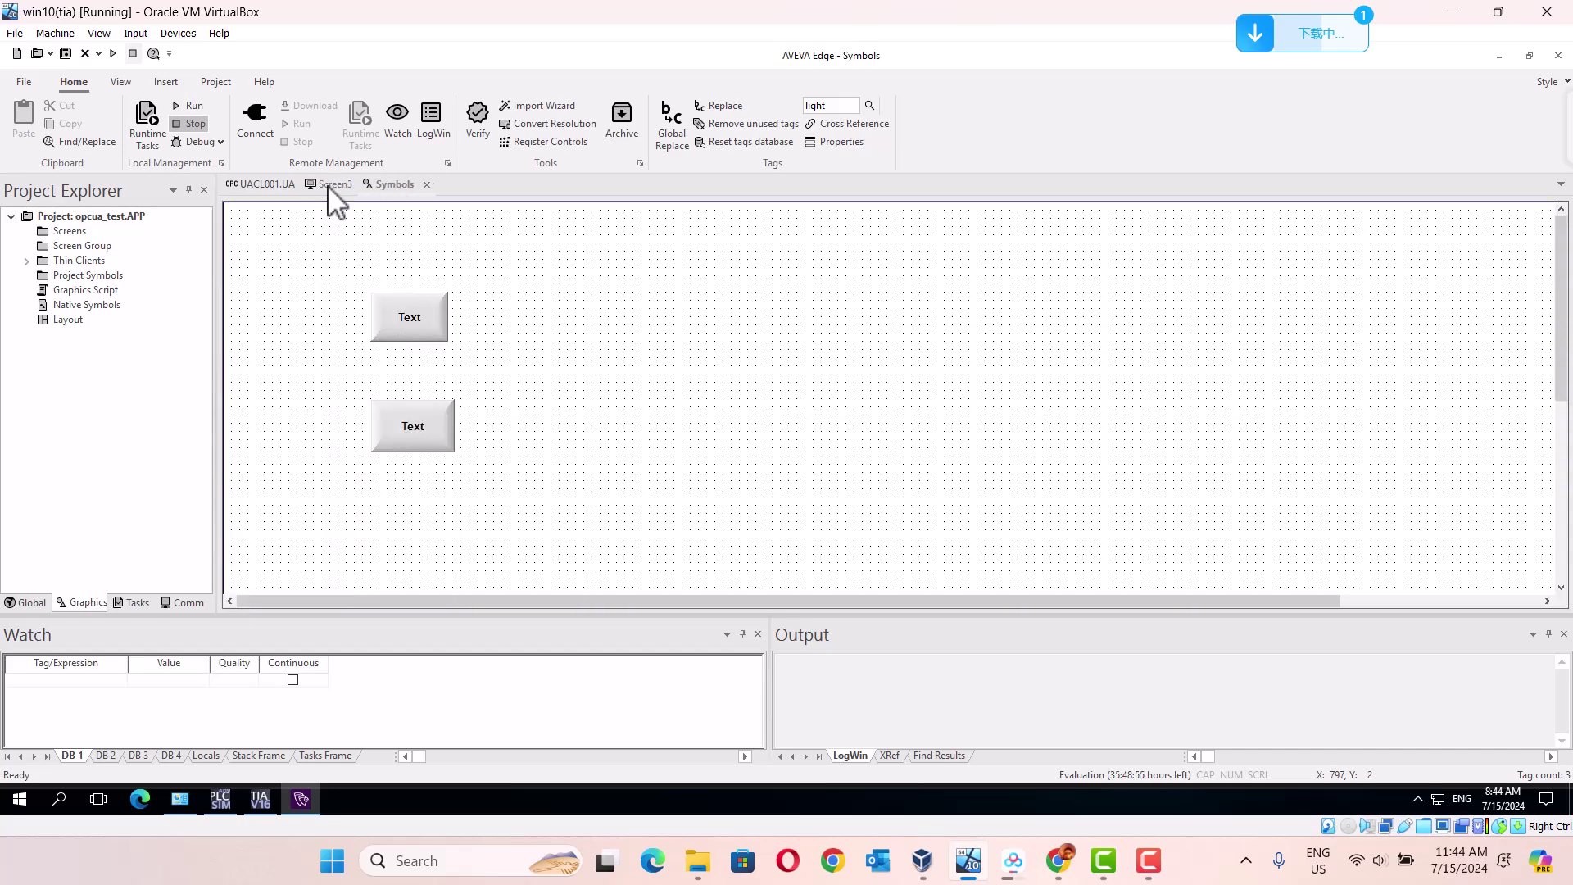
{"action": "left_click", "coordinate": [553, 341]}
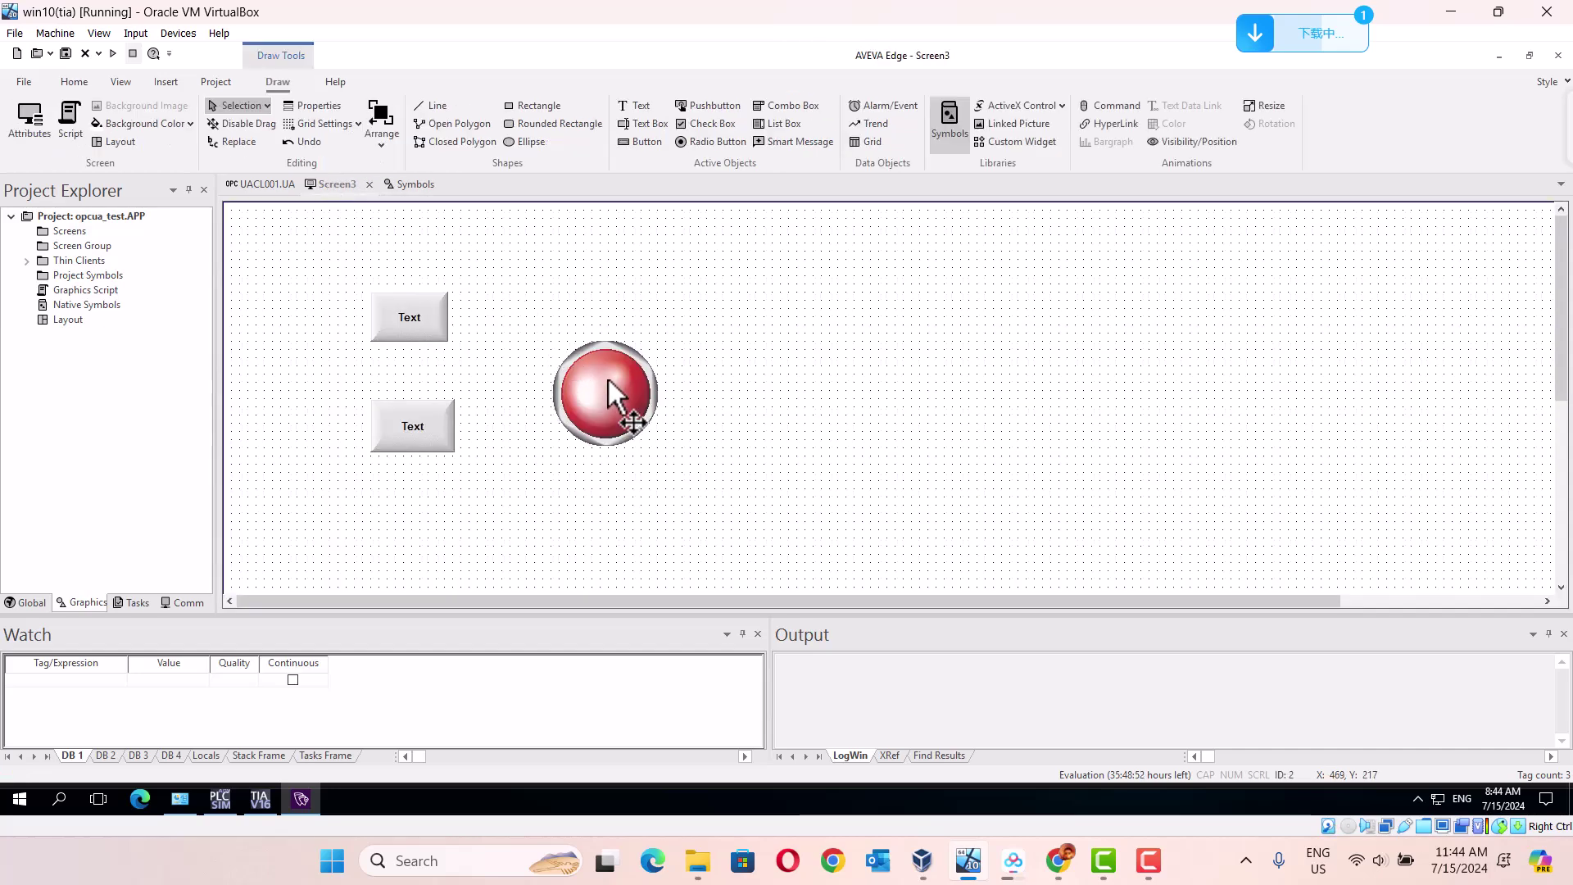
{"action": "left_click_drag", "start_coordinate": [607, 376], "coordinate": [603, 362]}
{"action": "left_click", "coordinate": [557, 478]}
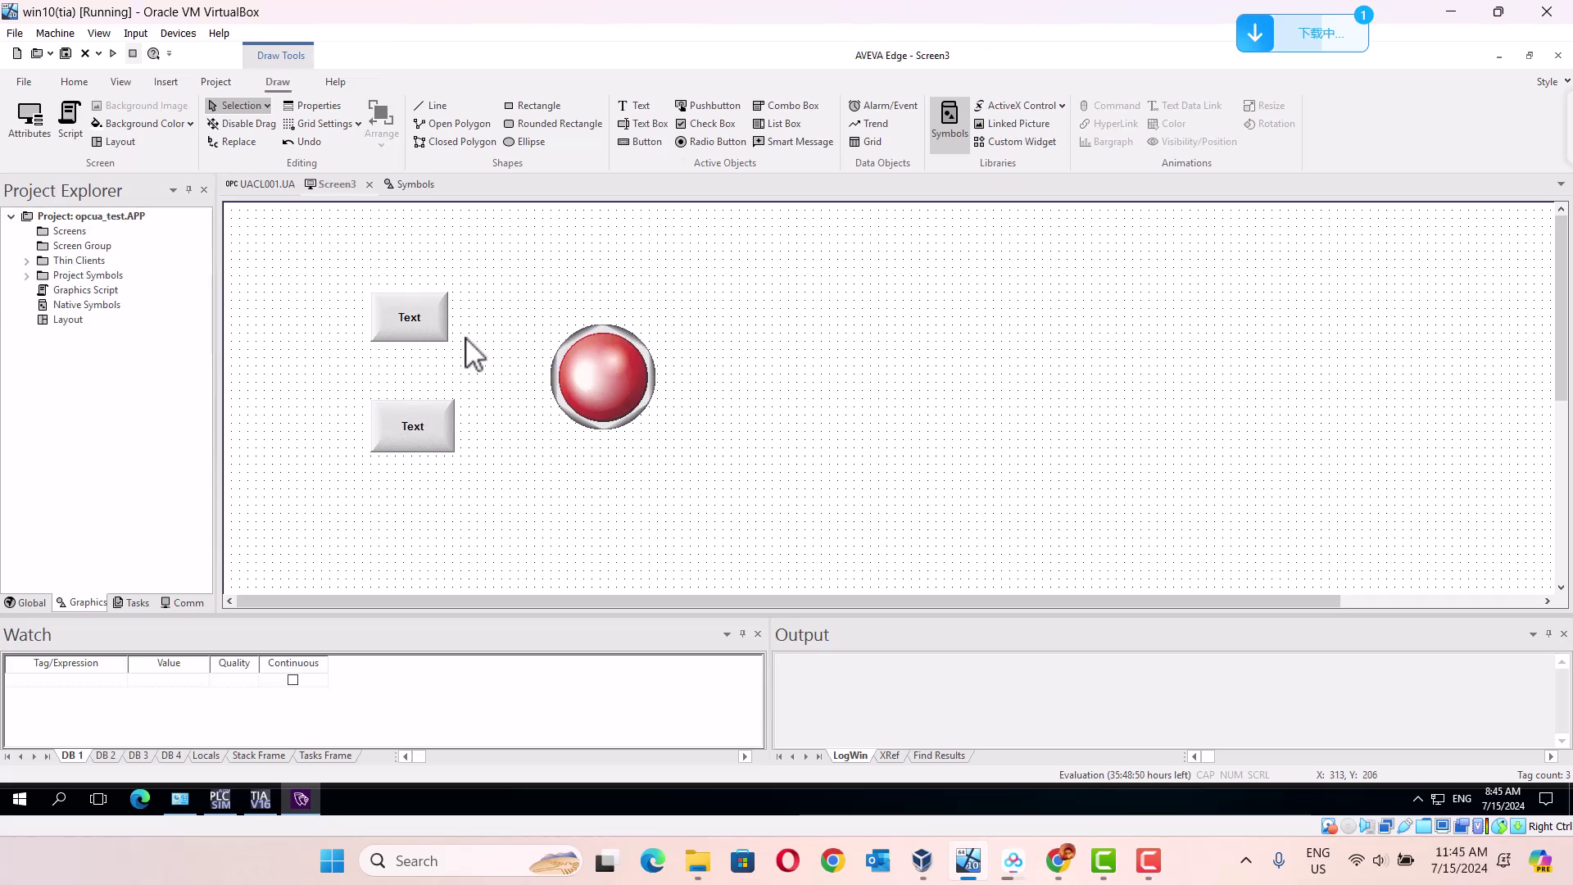
Caption the upper button 'start' and give it a Toggle Tag command on the start tag.
{"action": "double_click", "coordinate": [425, 313]}
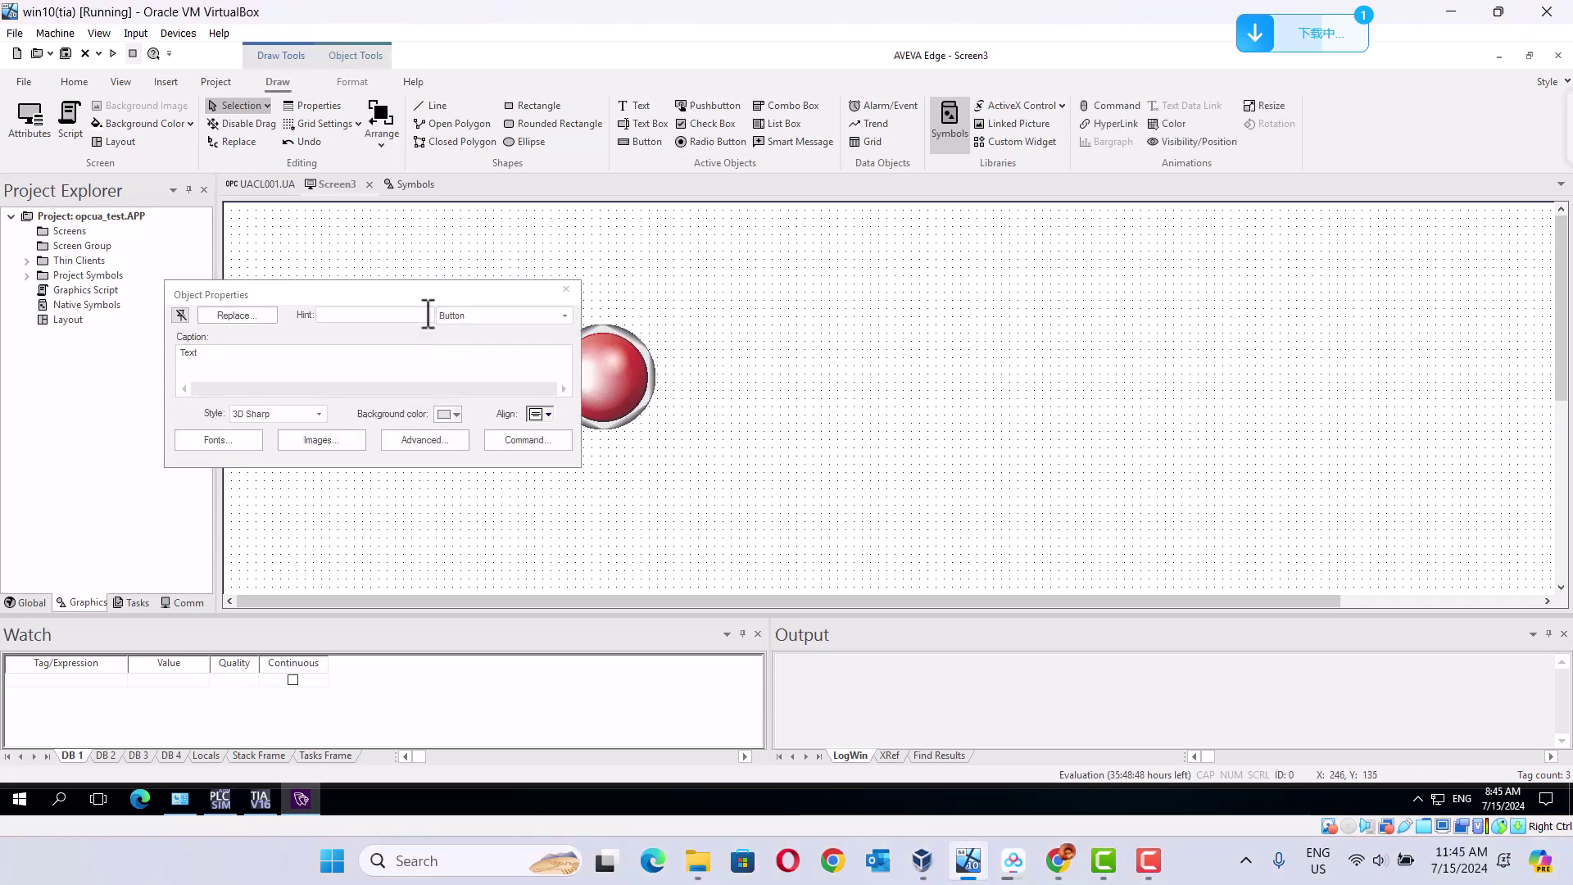
{"action": "left_click", "coordinate": [309, 350]}
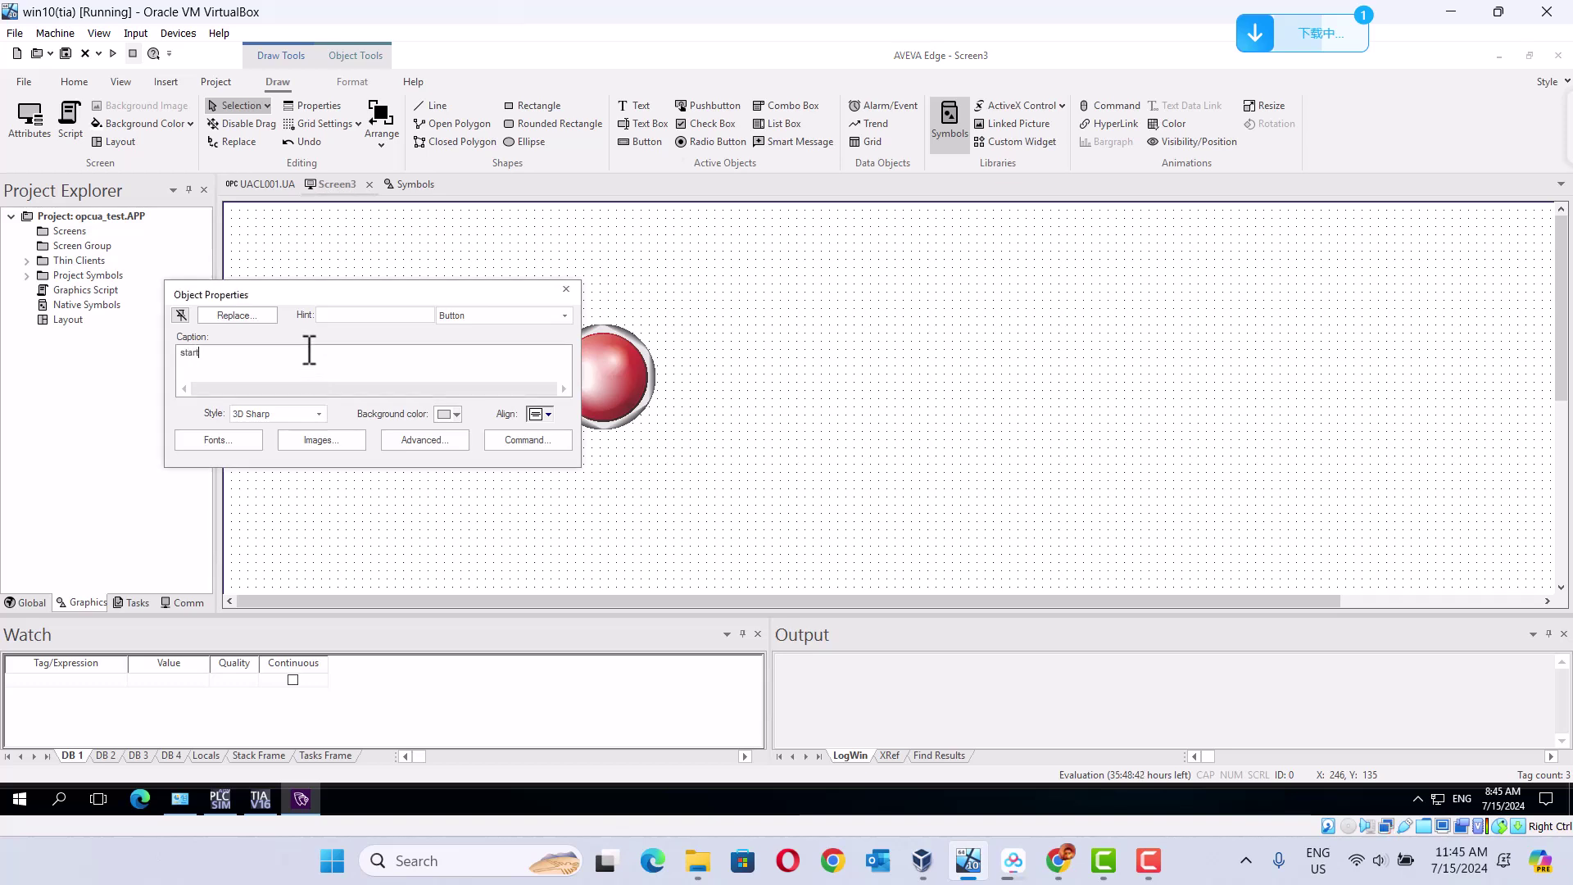
{"action": "left_click", "coordinate": [518, 447]}
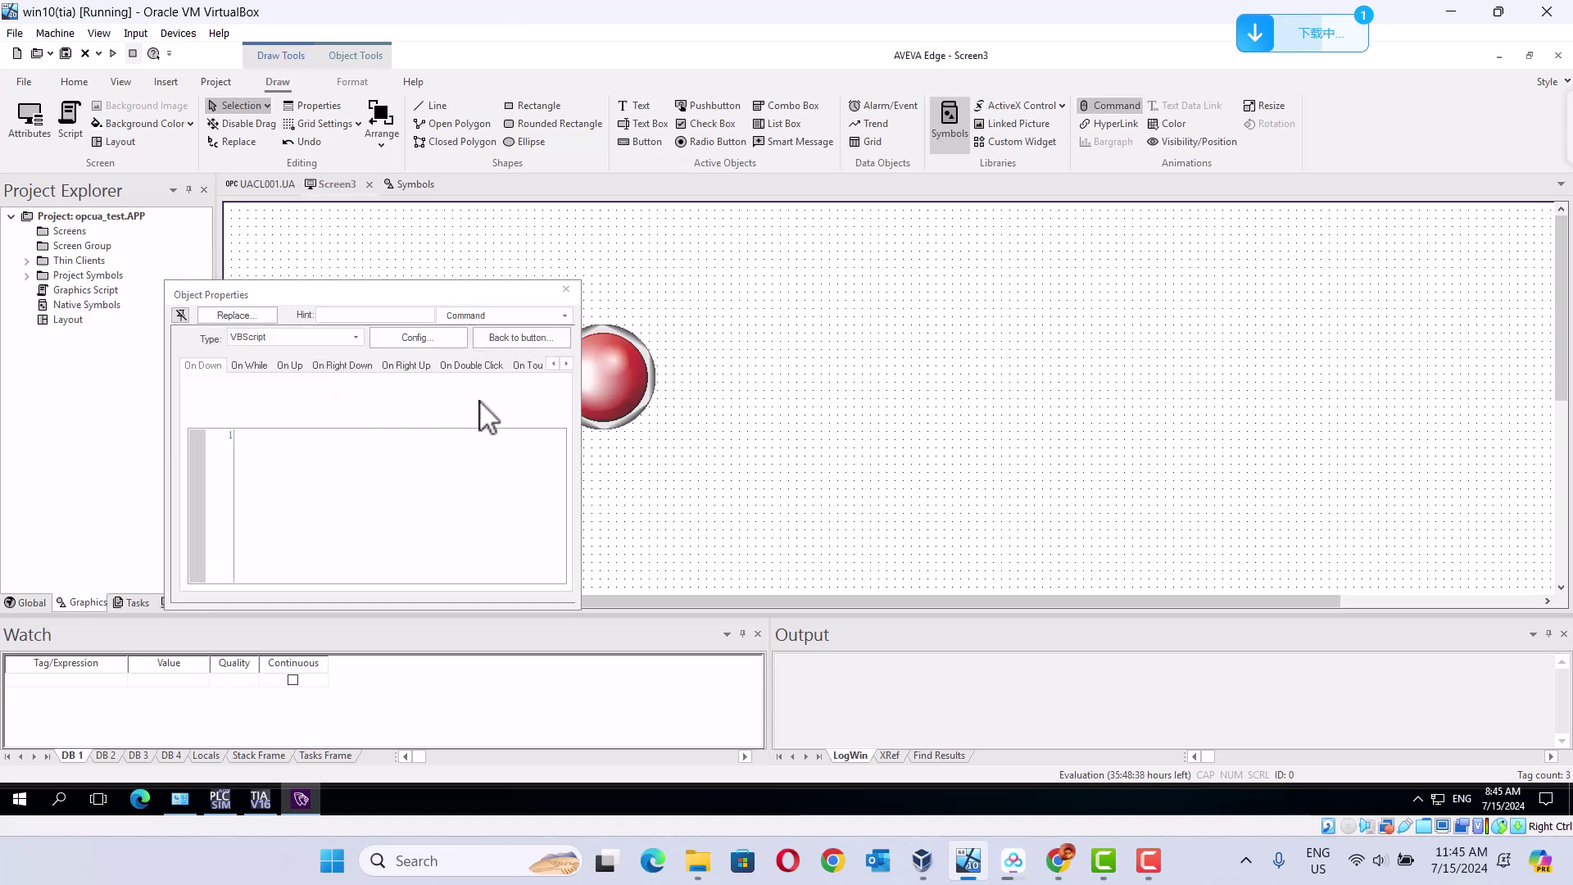
{"action": "left_click", "coordinate": [356, 337]}
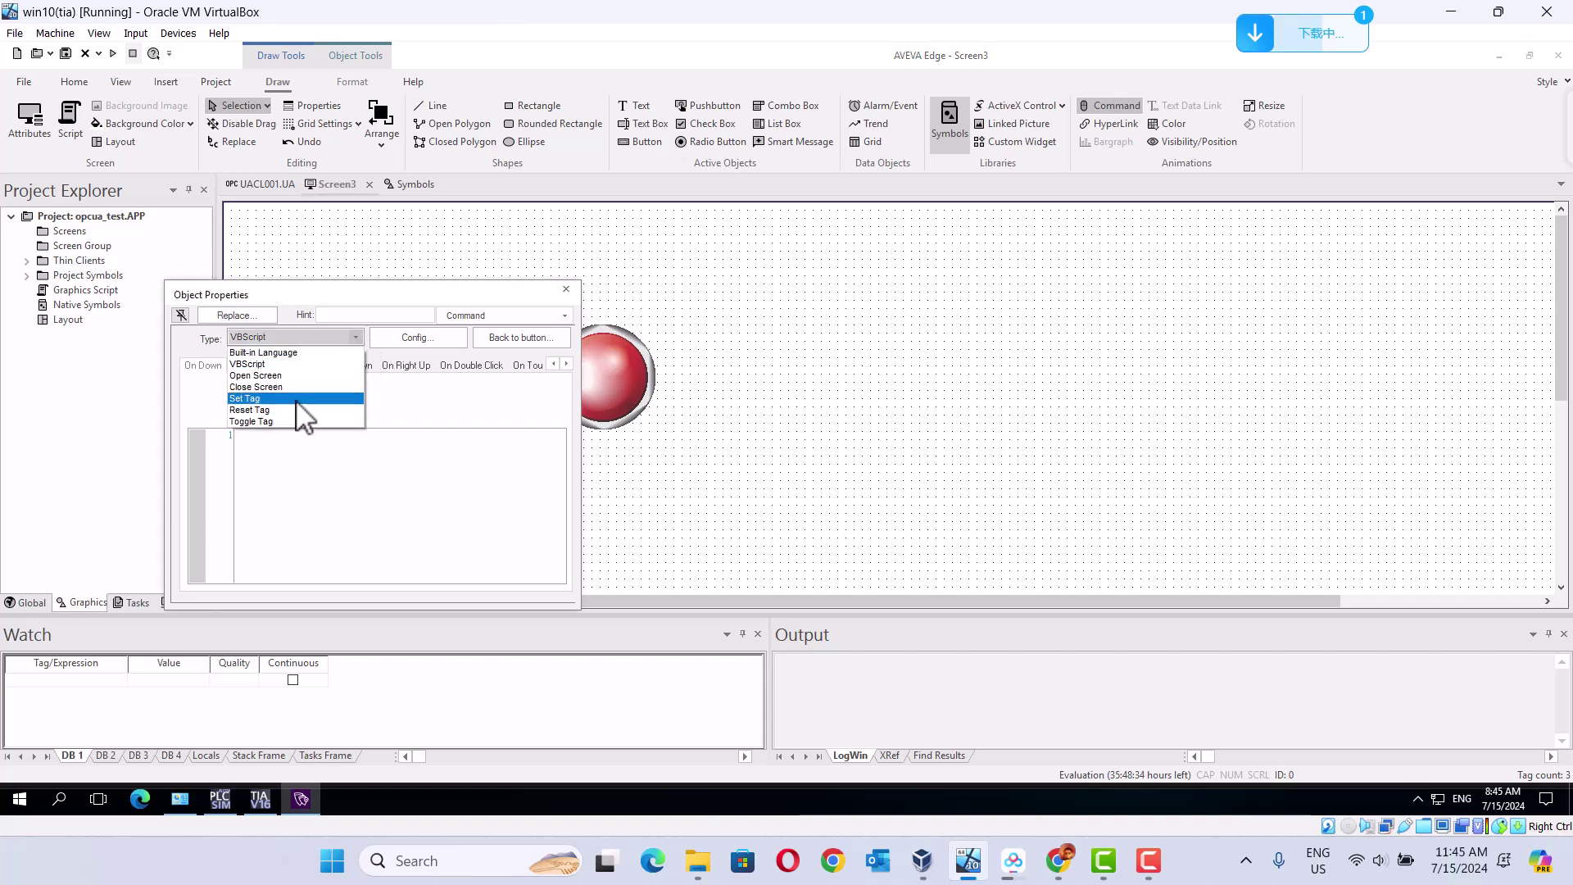
{"action": "left_click", "coordinate": [281, 421]}
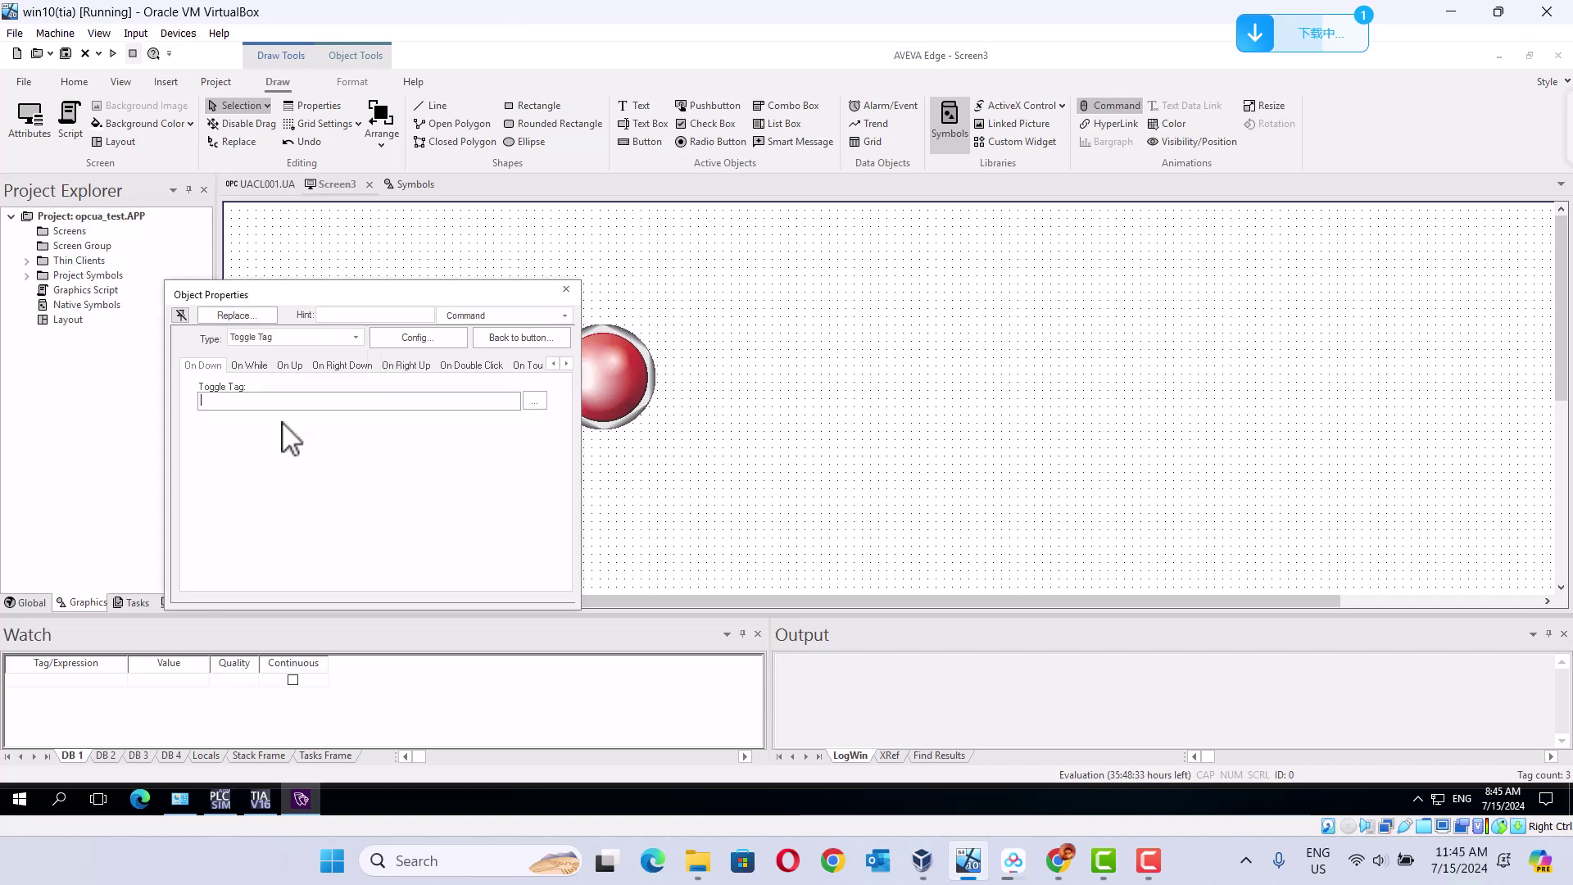
{"action": "left_click", "coordinate": [533, 403]}
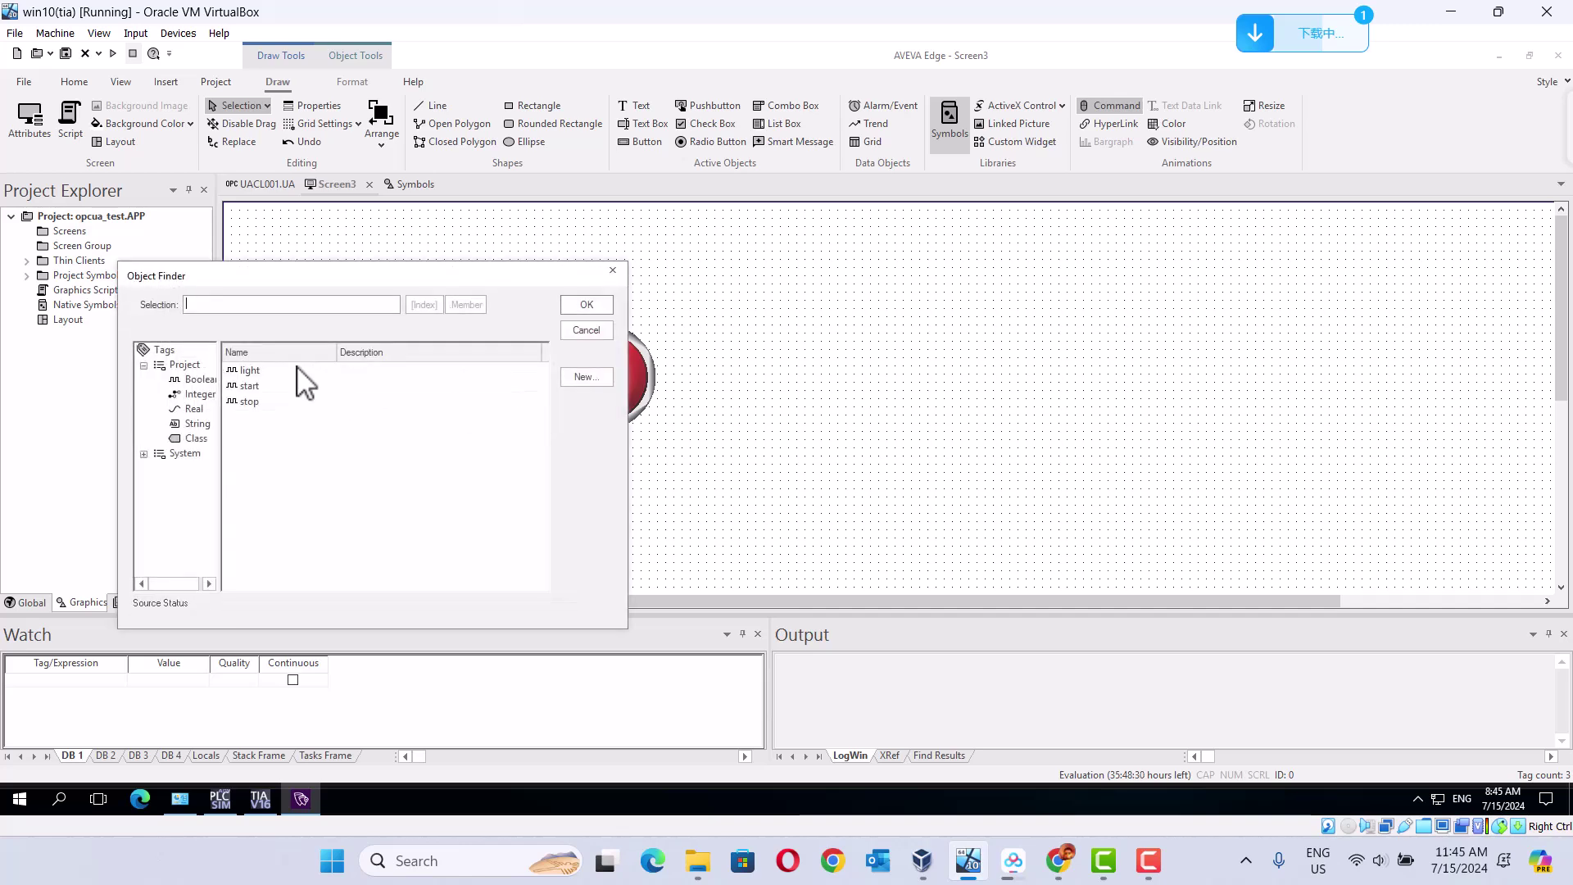
{"action": "left_click", "coordinate": [250, 387]}
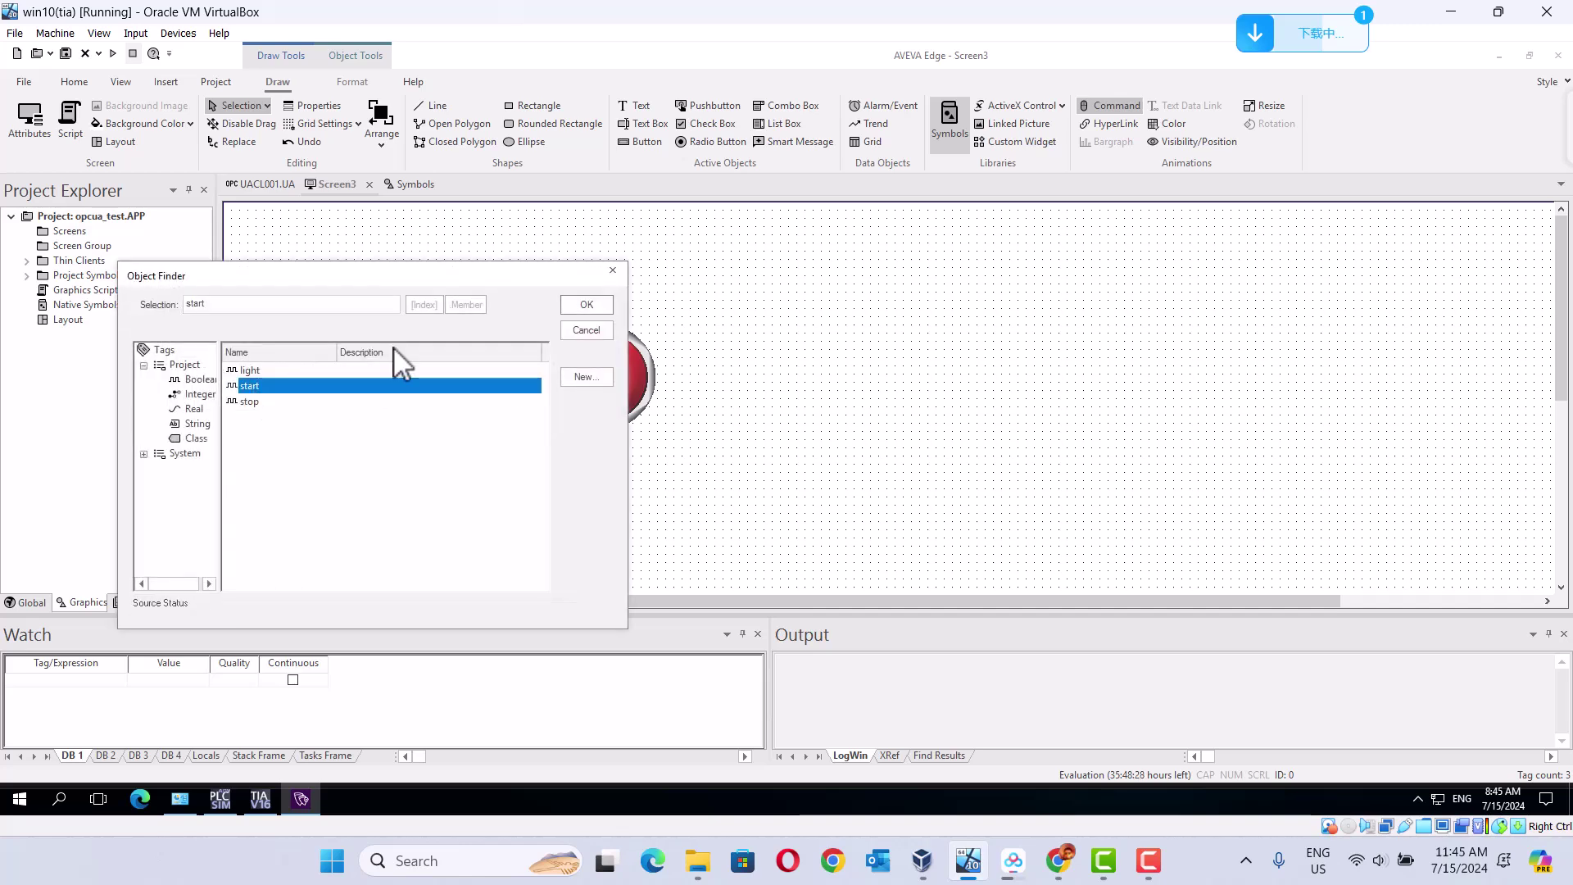
{"action": "left_click", "coordinate": [587, 304]}
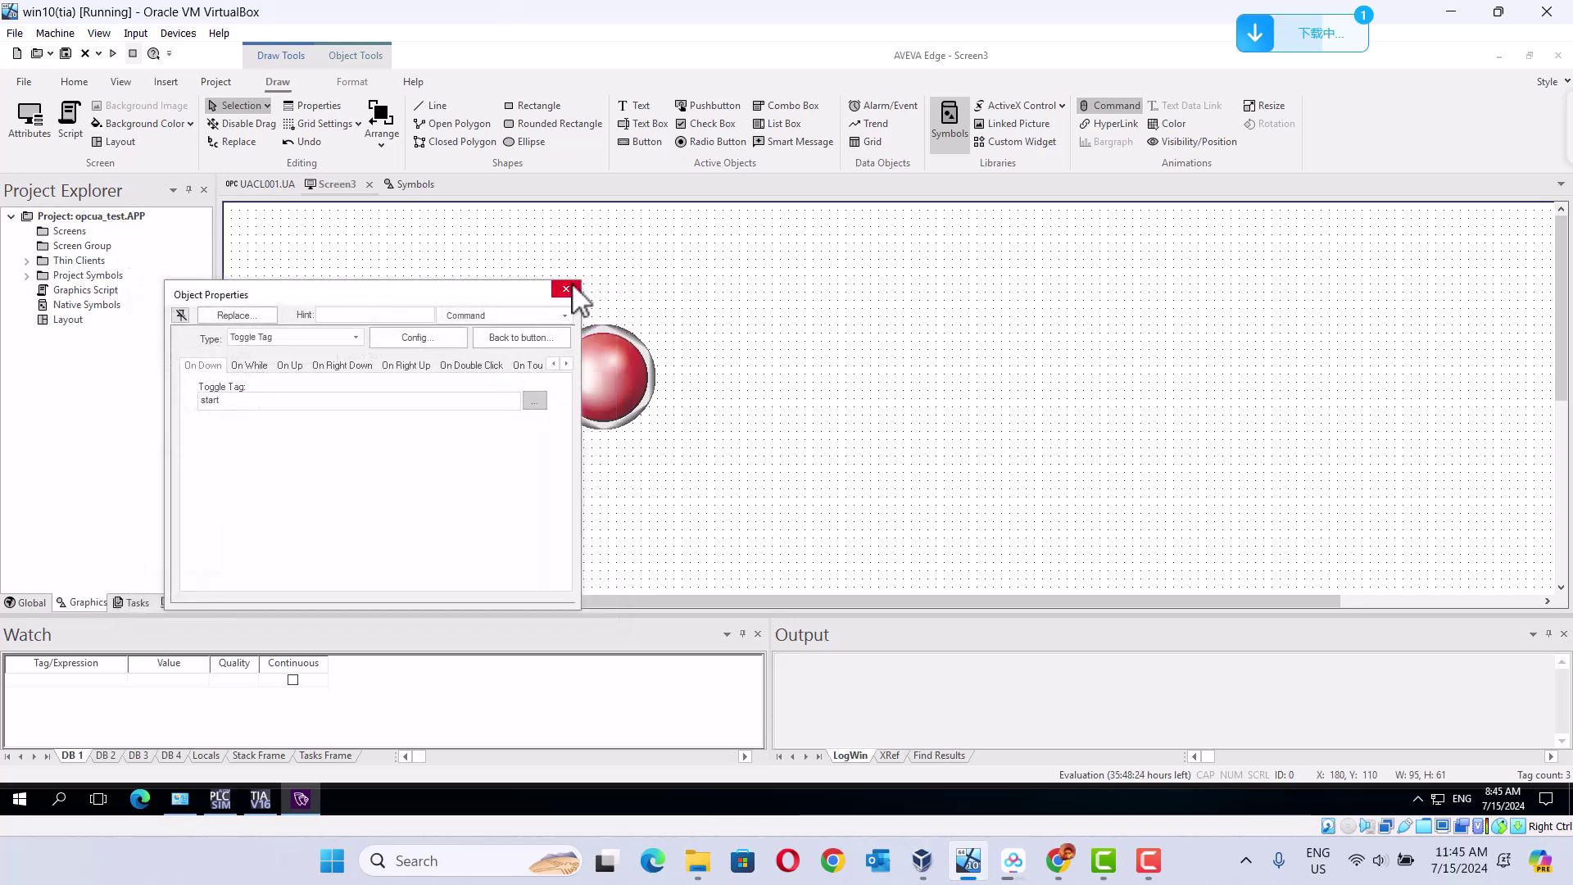
Caption the lower button 'stop' and make it toggle the stop tag when pressed.
{"action": "left_click", "coordinate": [566, 290]}
{"action": "double_click", "coordinate": [421, 434]}
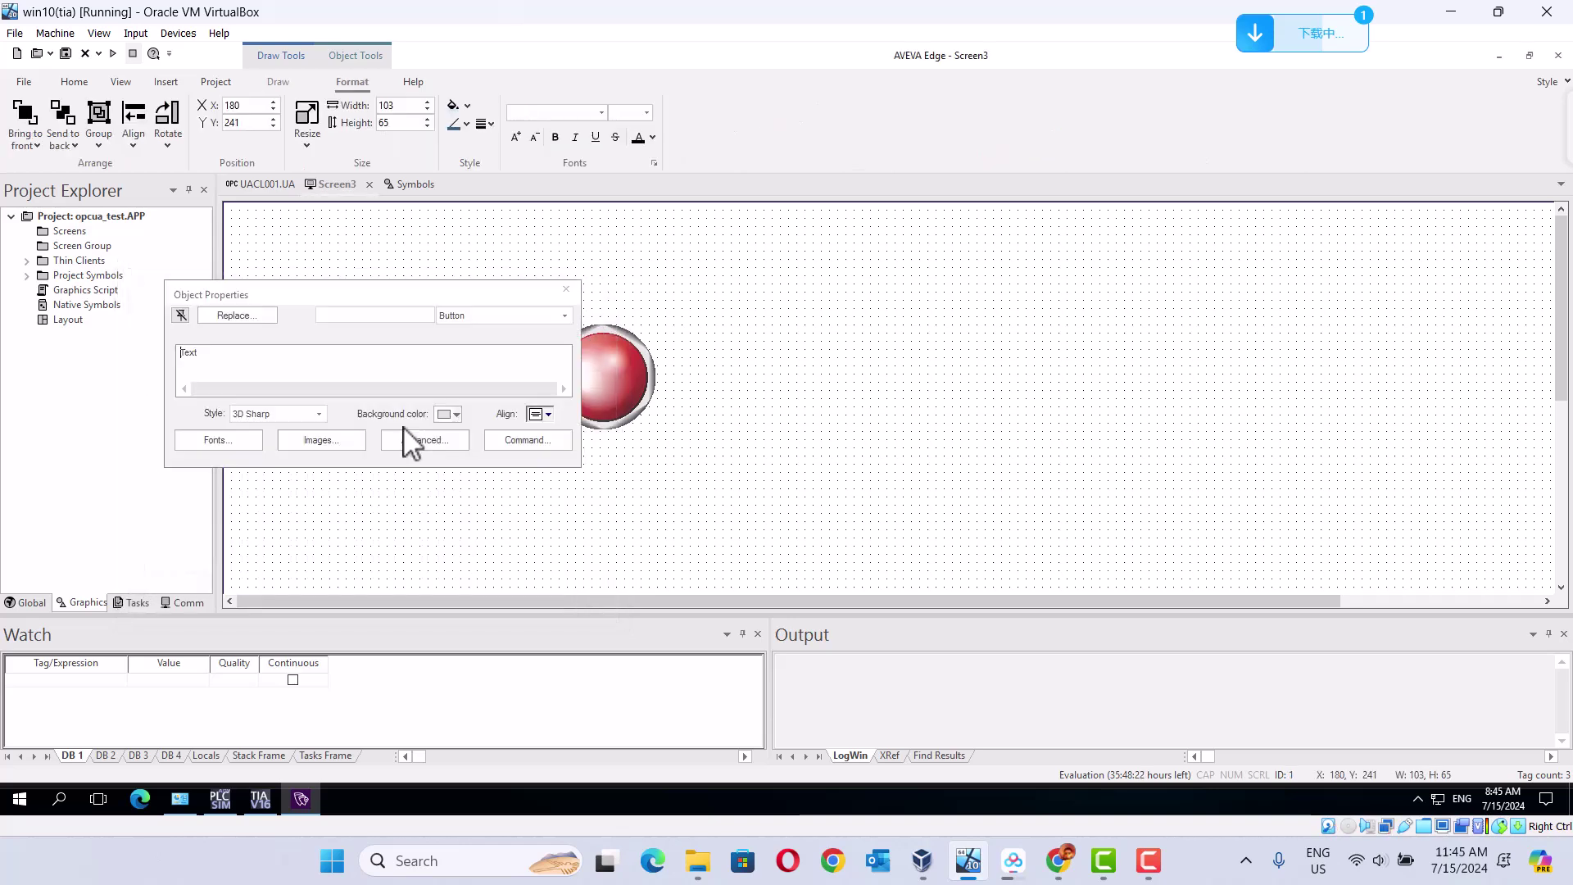
{"action": "left_click", "coordinate": [296, 354]}
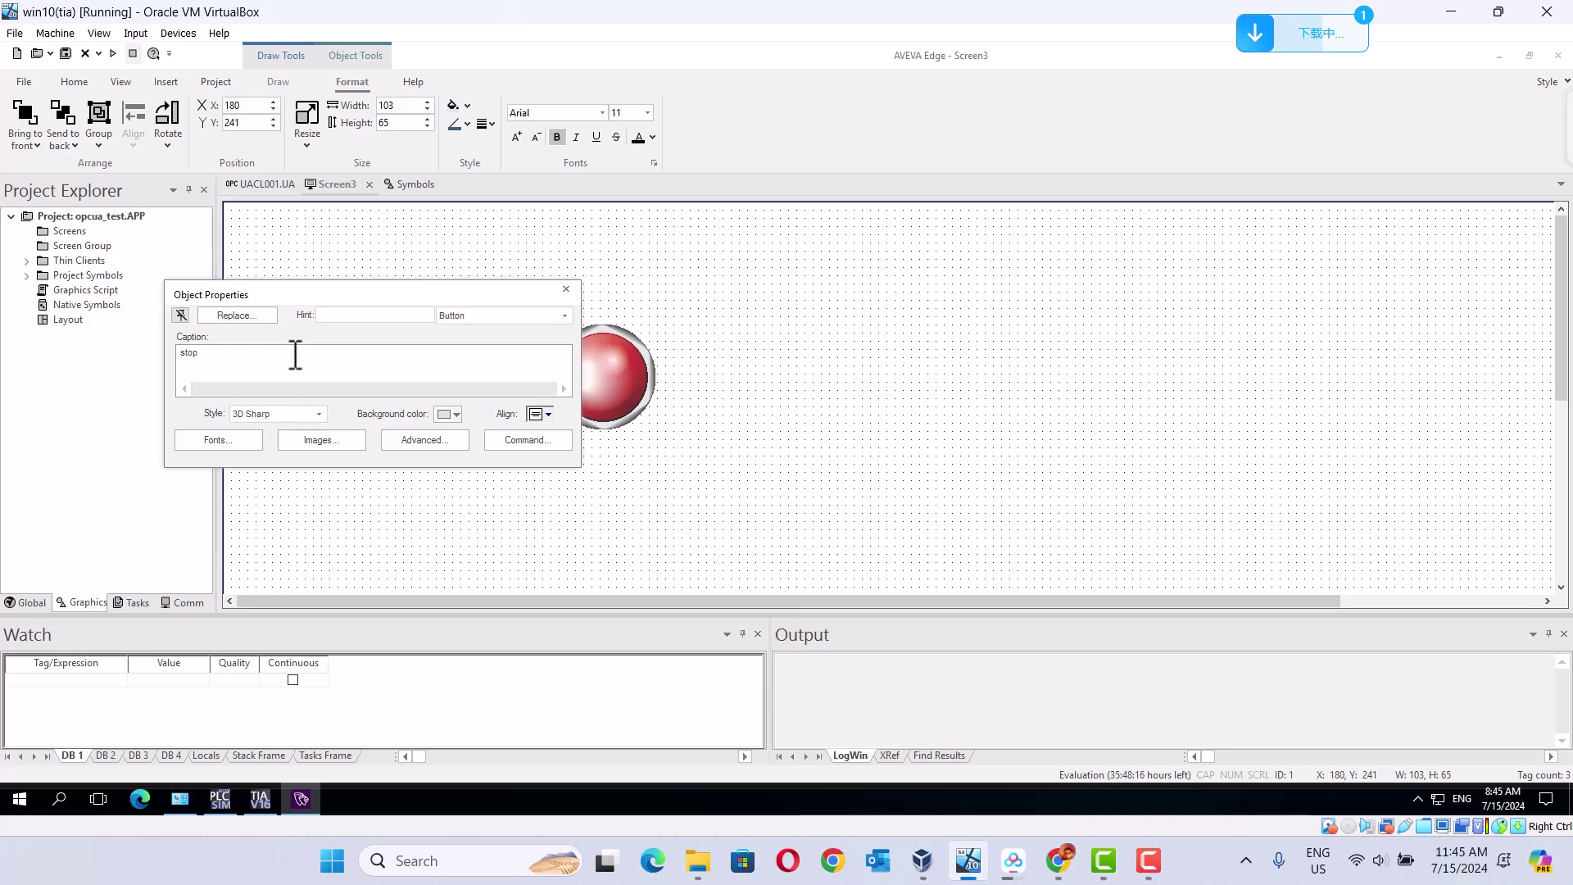
{"action": "left_click", "coordinate": [539, 442]}
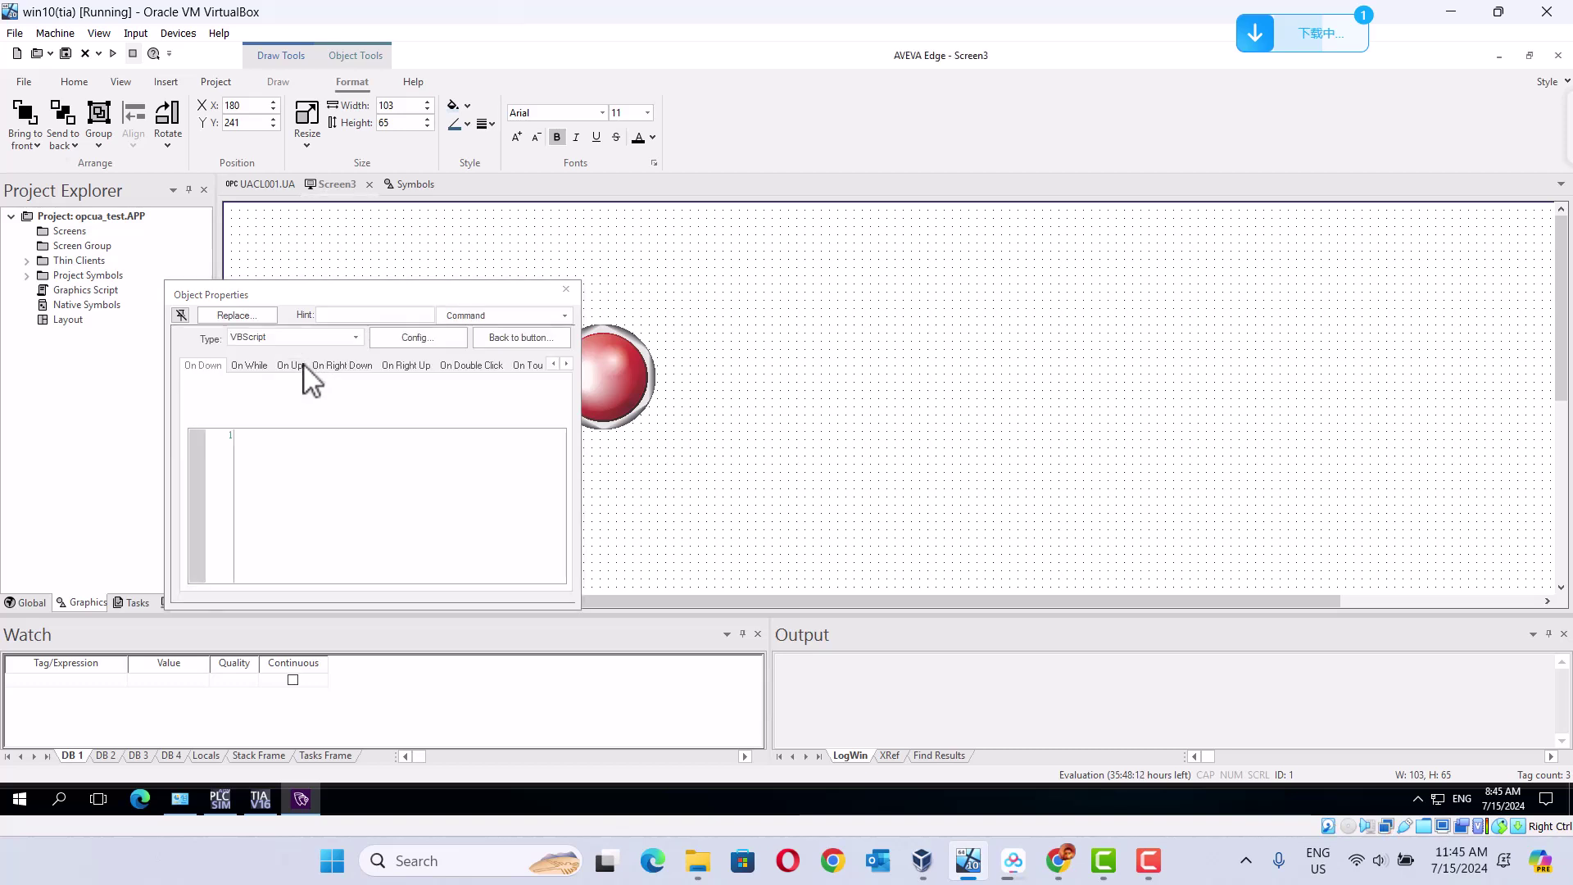
{"action": "left_click", "coordinate": [356, 337]}
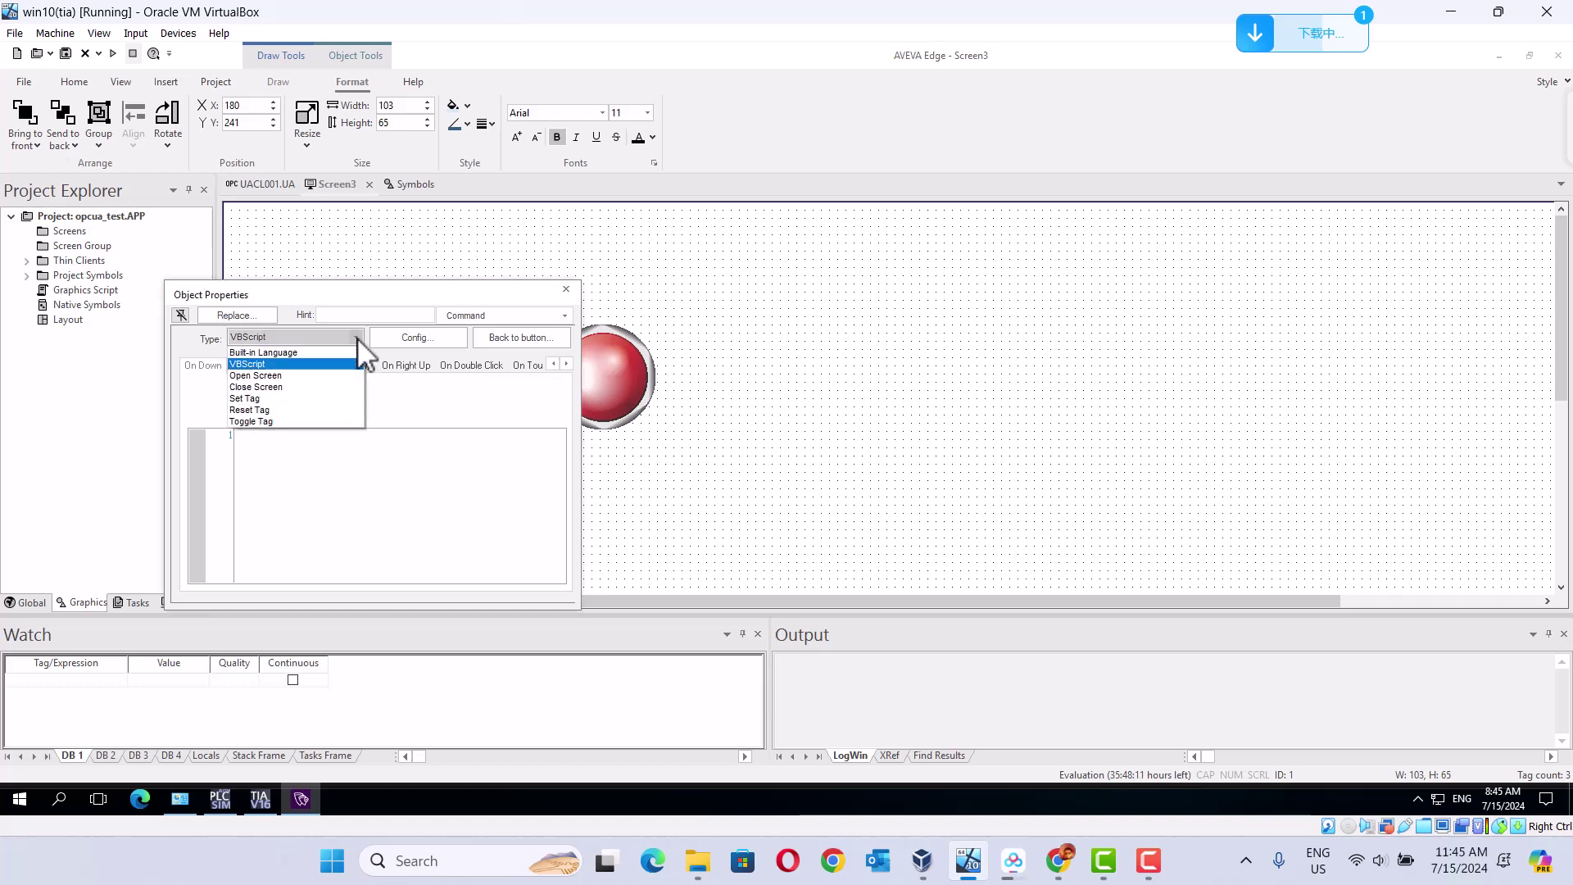
{"action": "left_click", "coordinate": [274, 420]}
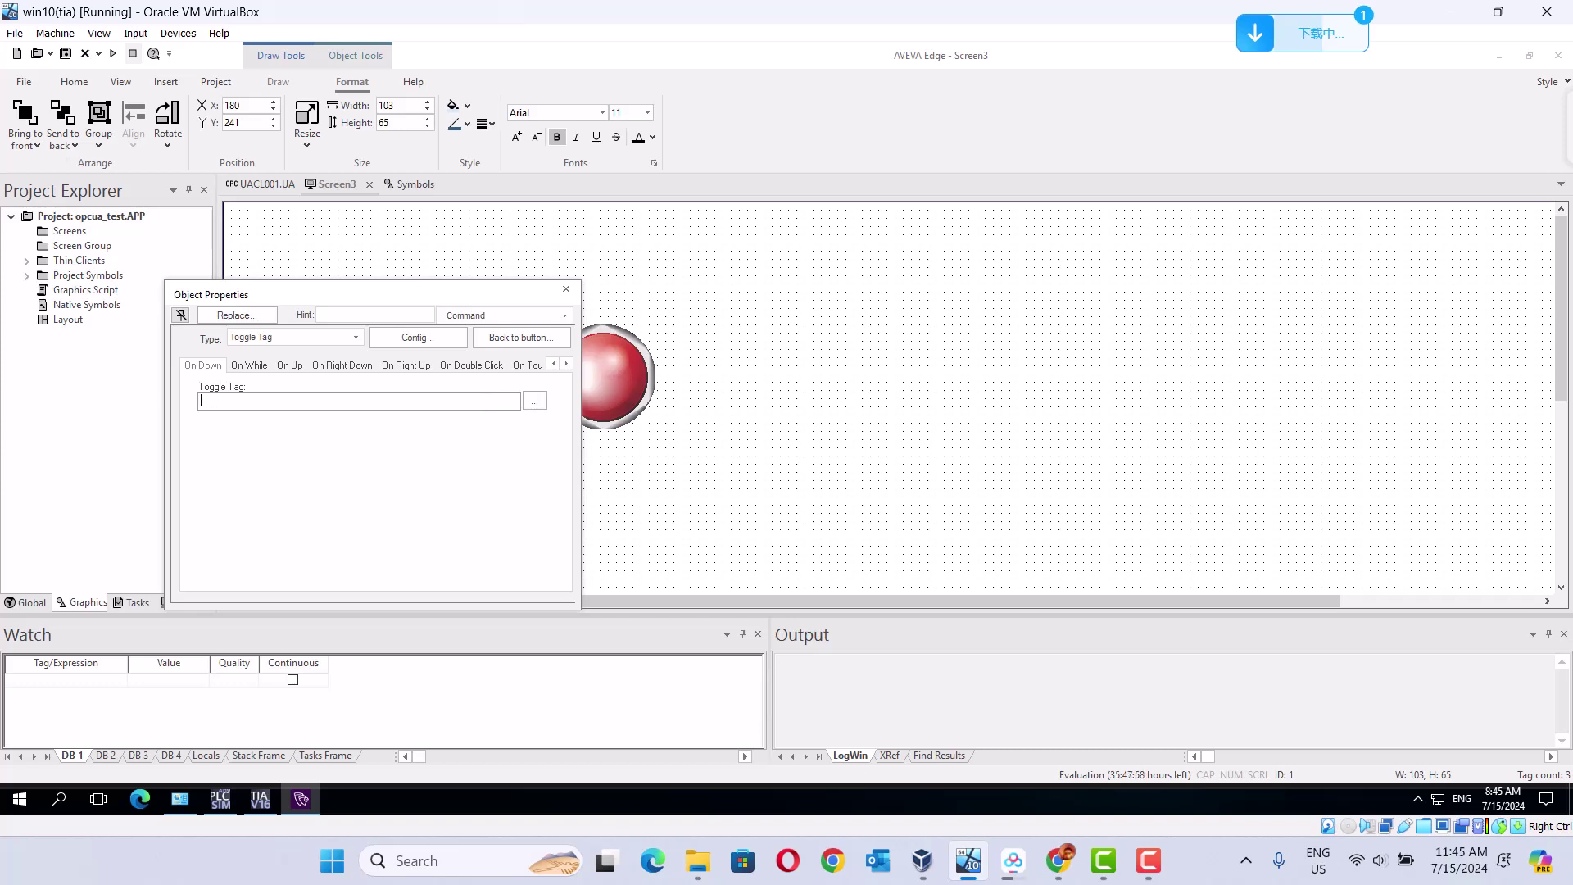
{"action": "left_click", "coordinate": [542, 404]}
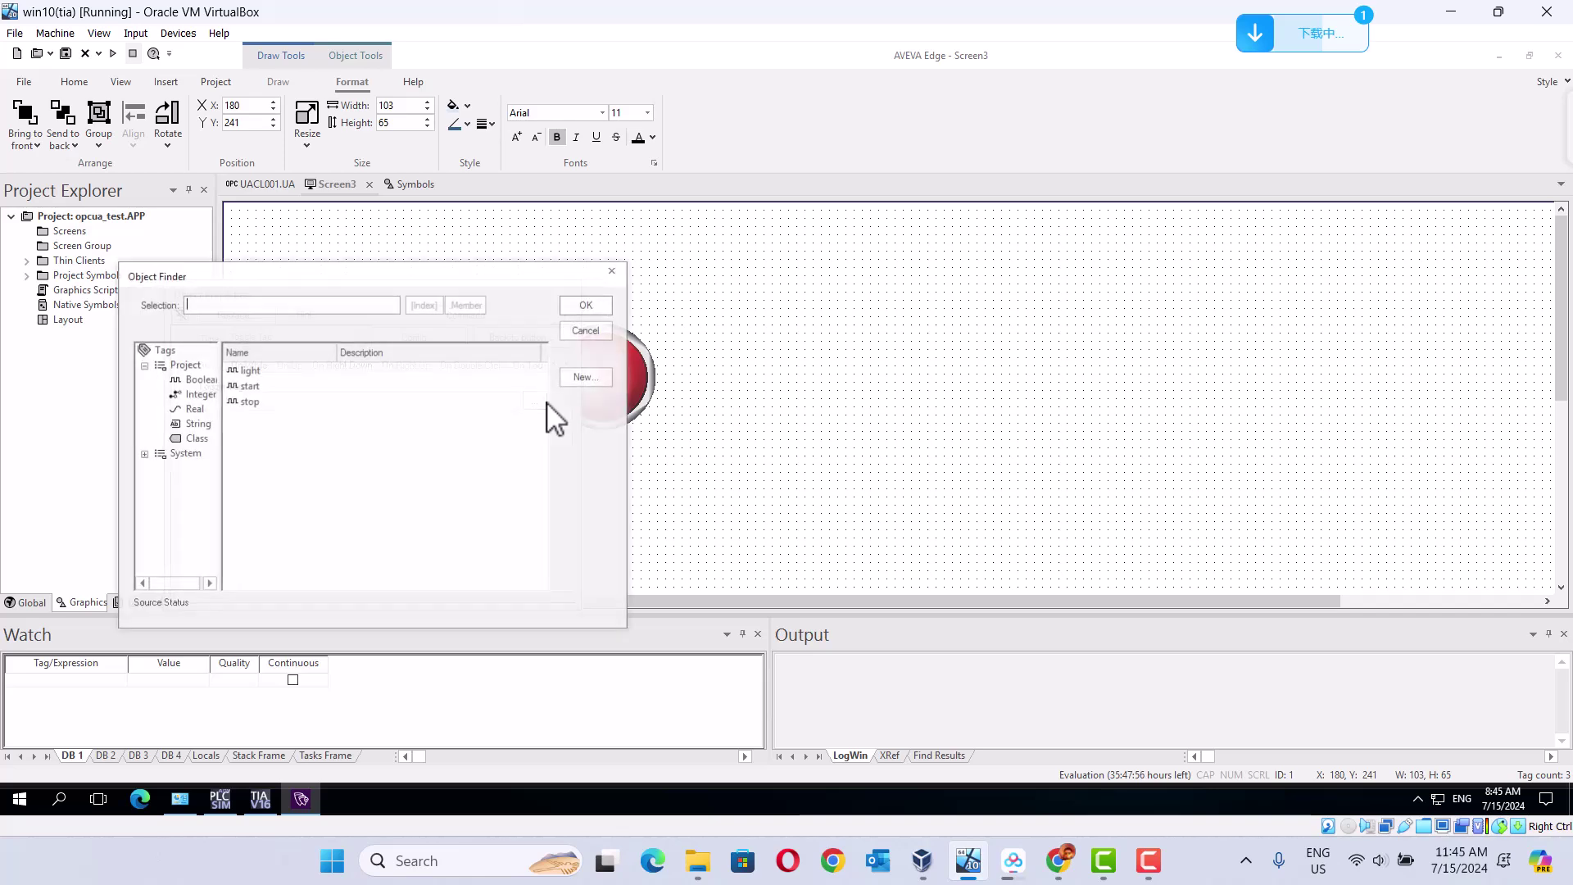
{"action": "left_click", "coordinate": [250, 402]}
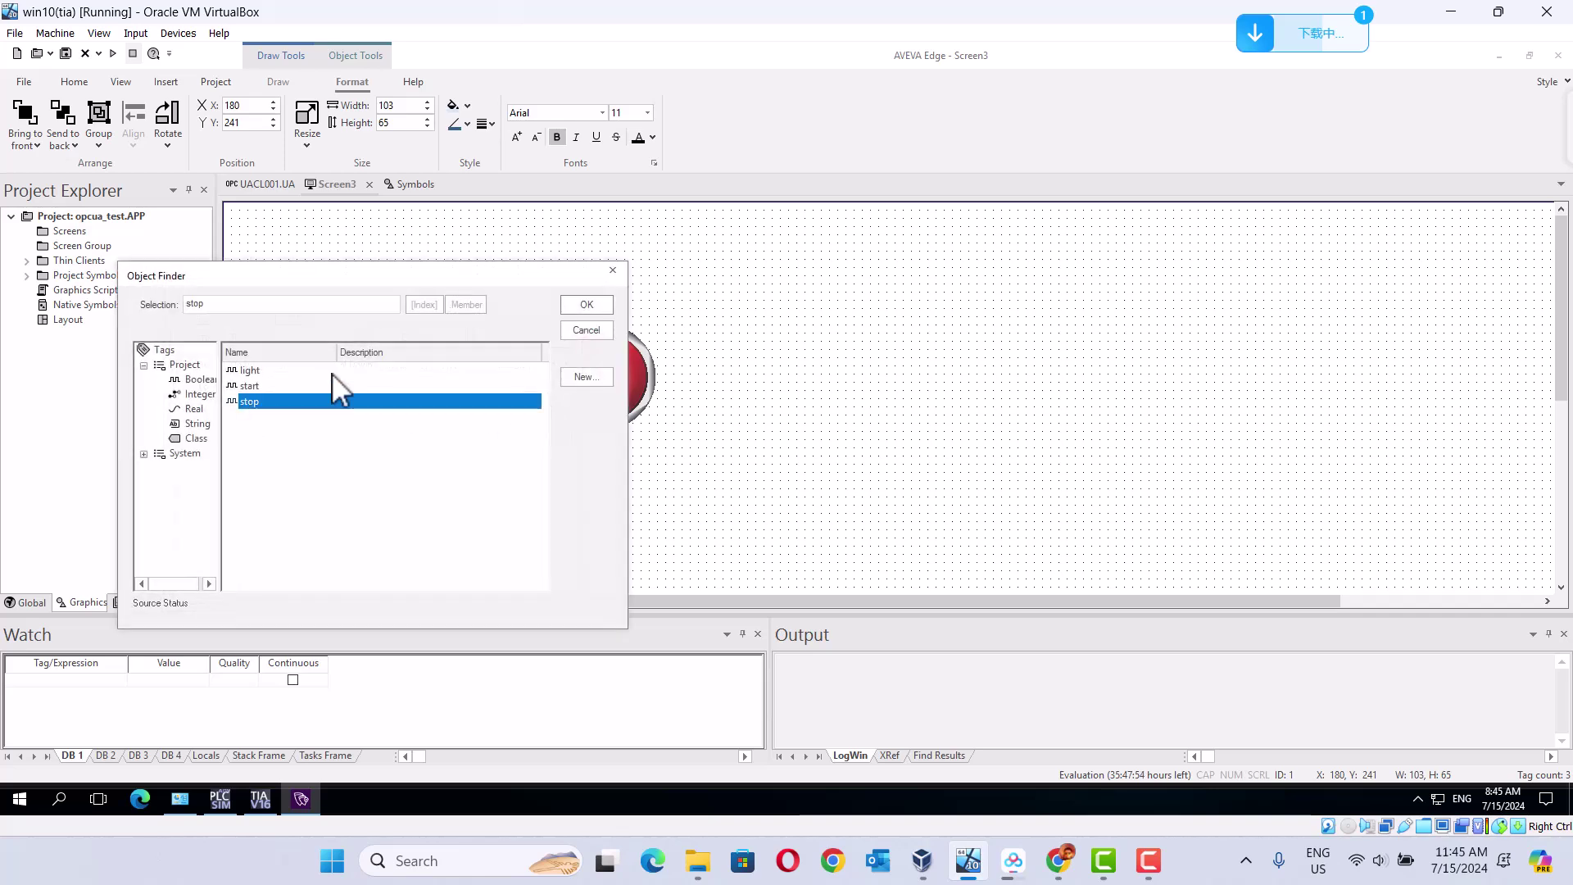
{"action": "left_click", "coordinate": [585, 305]}
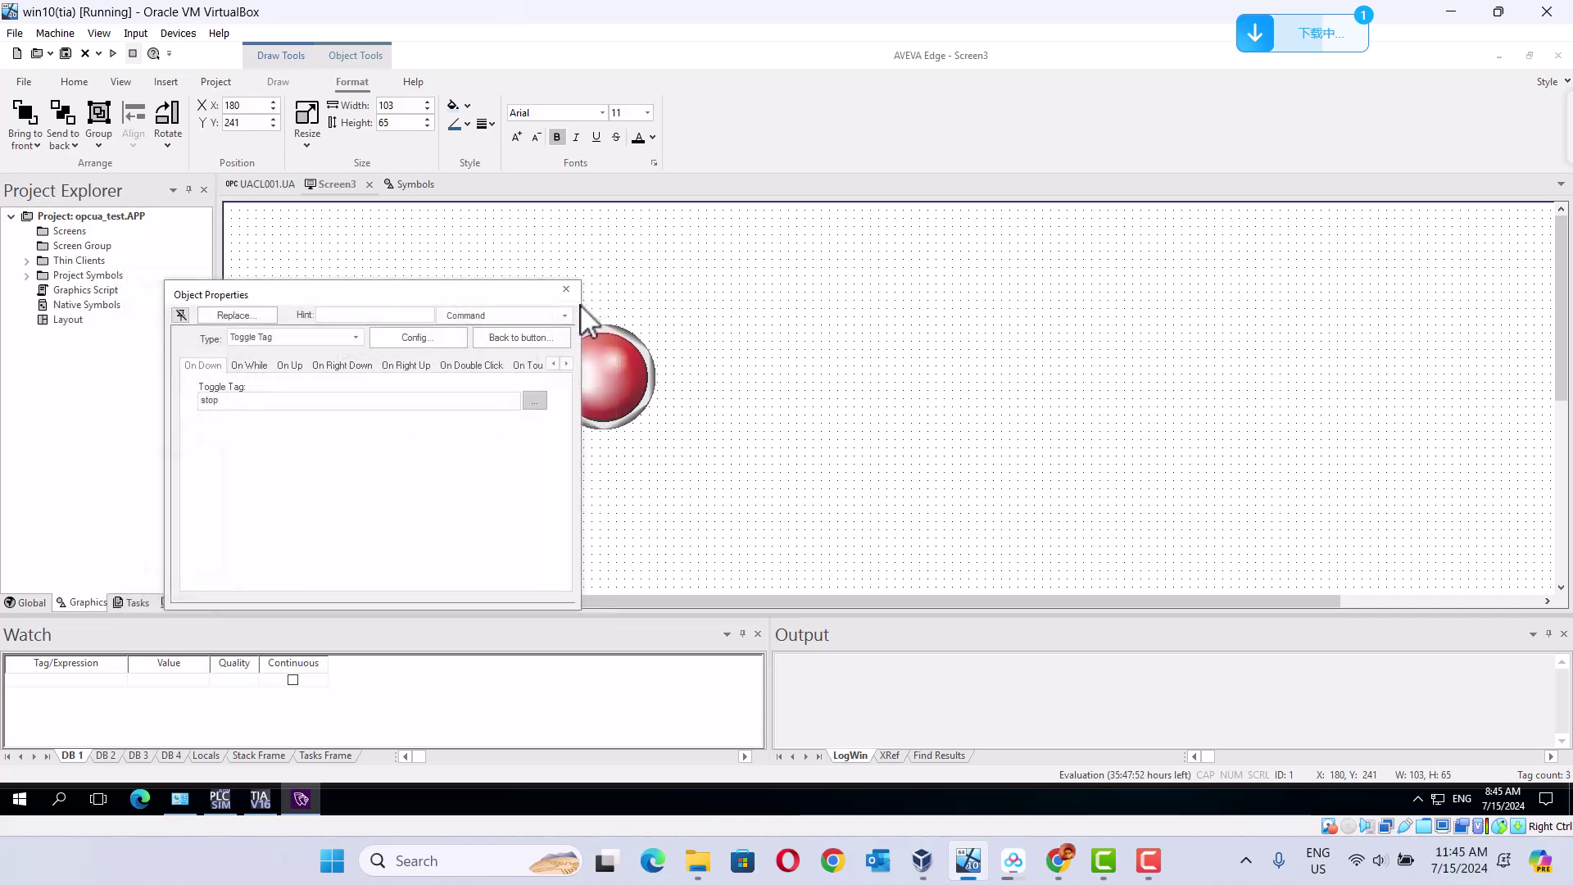
{"action": "left_click", "coordinate": [566, 290]}
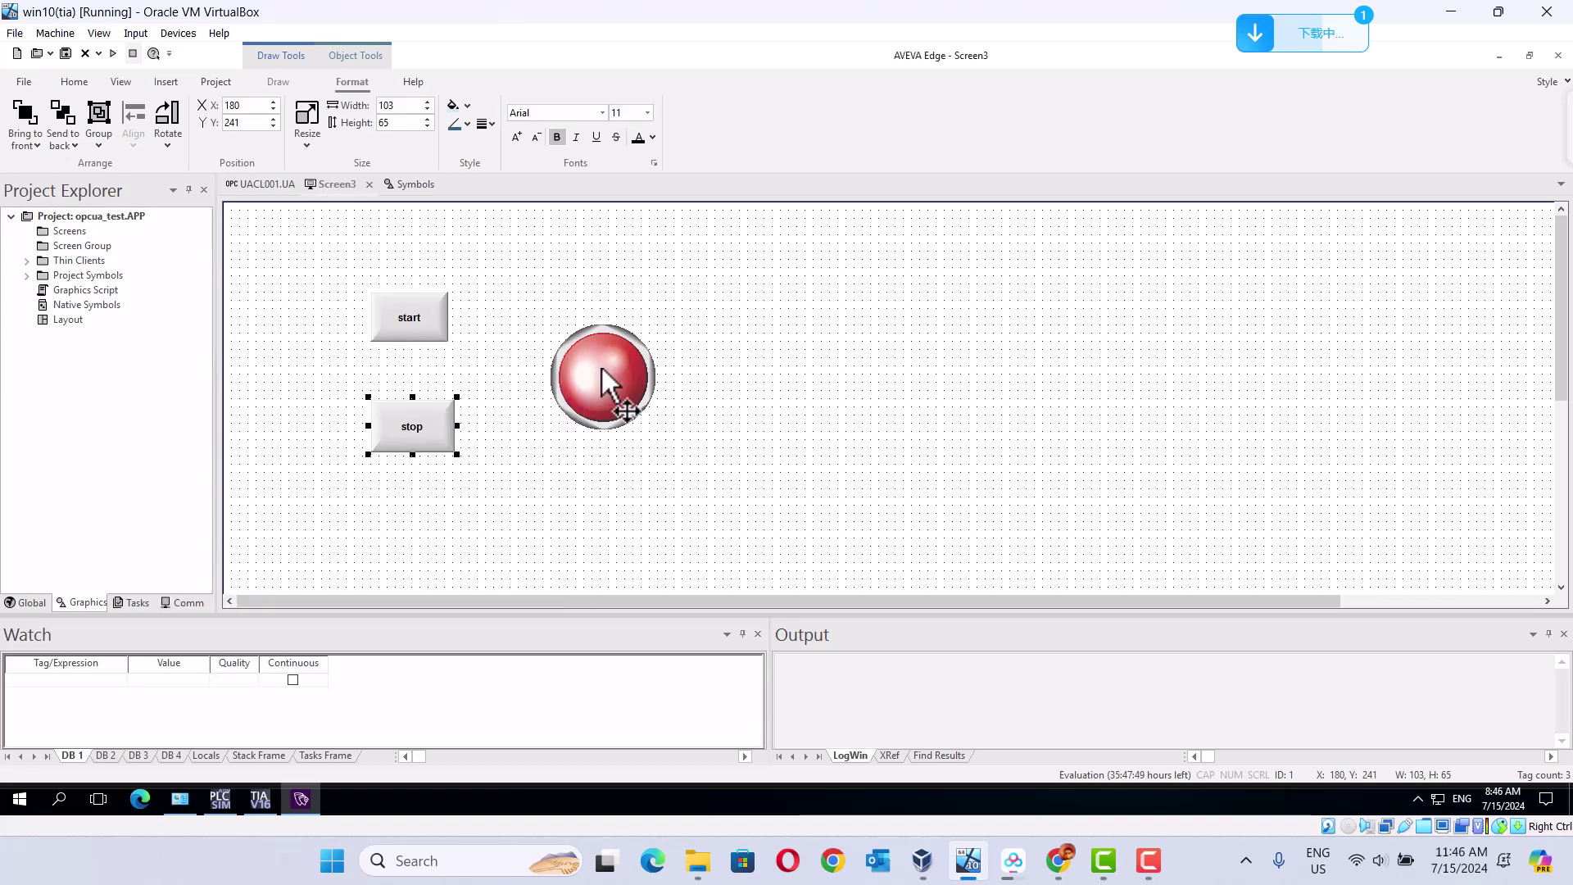
Link the red pilot light's TagState property to the light tag.
{"action": "left_click", "coordinate": [785, 439]}
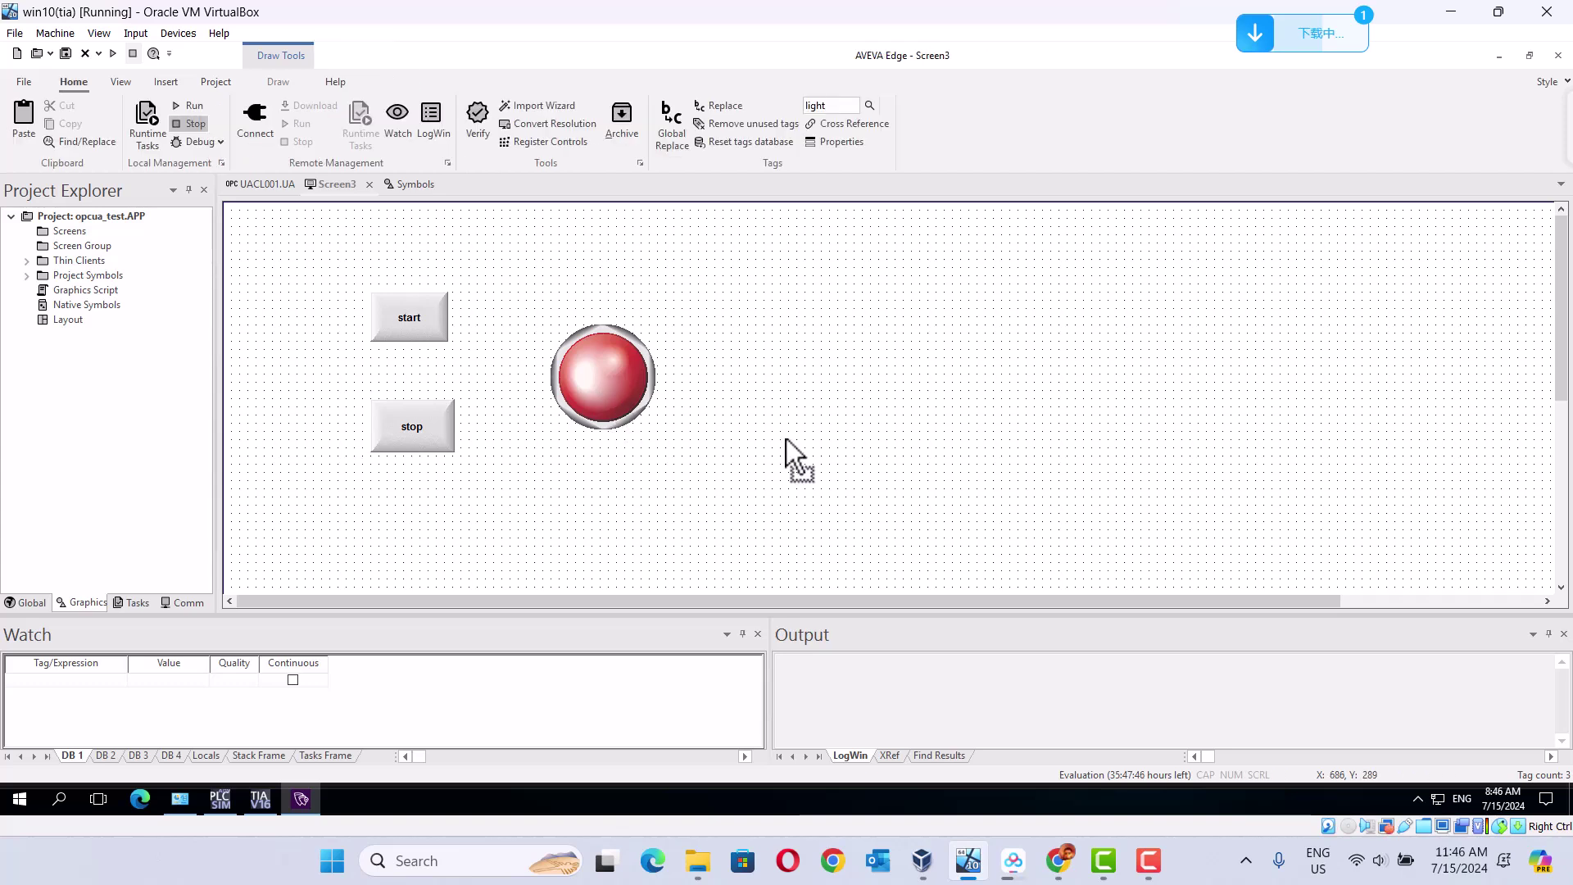
{"action": "double_click", "coordinate": [610, 381]}
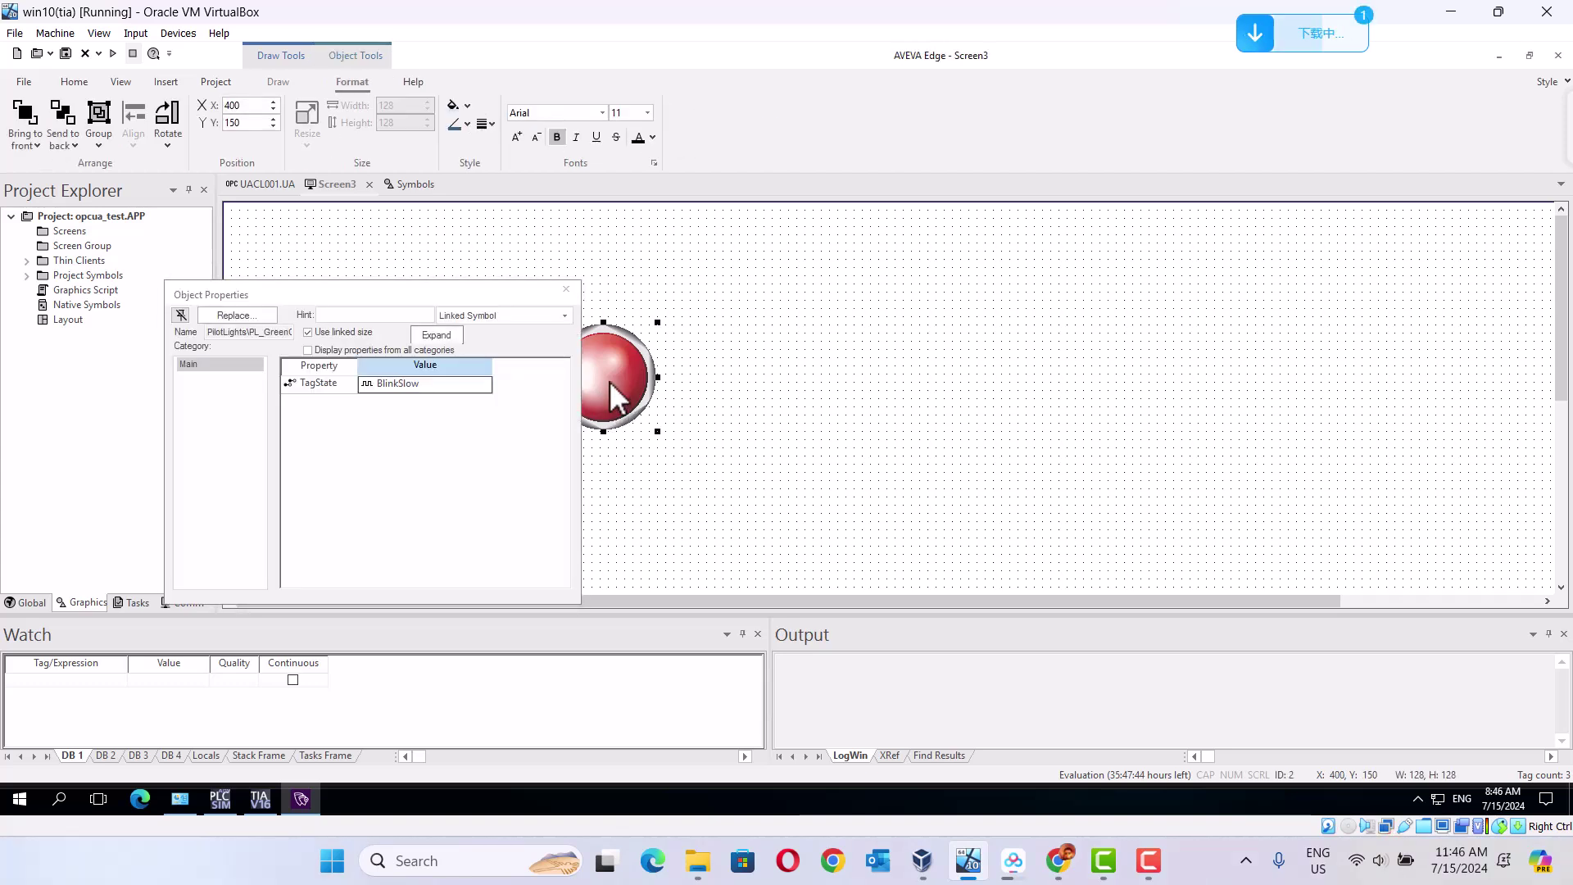
{"action": "double_click", "coordinate": [366, 384]}
{"action": "left_click", "coordinate": [250, 367]}
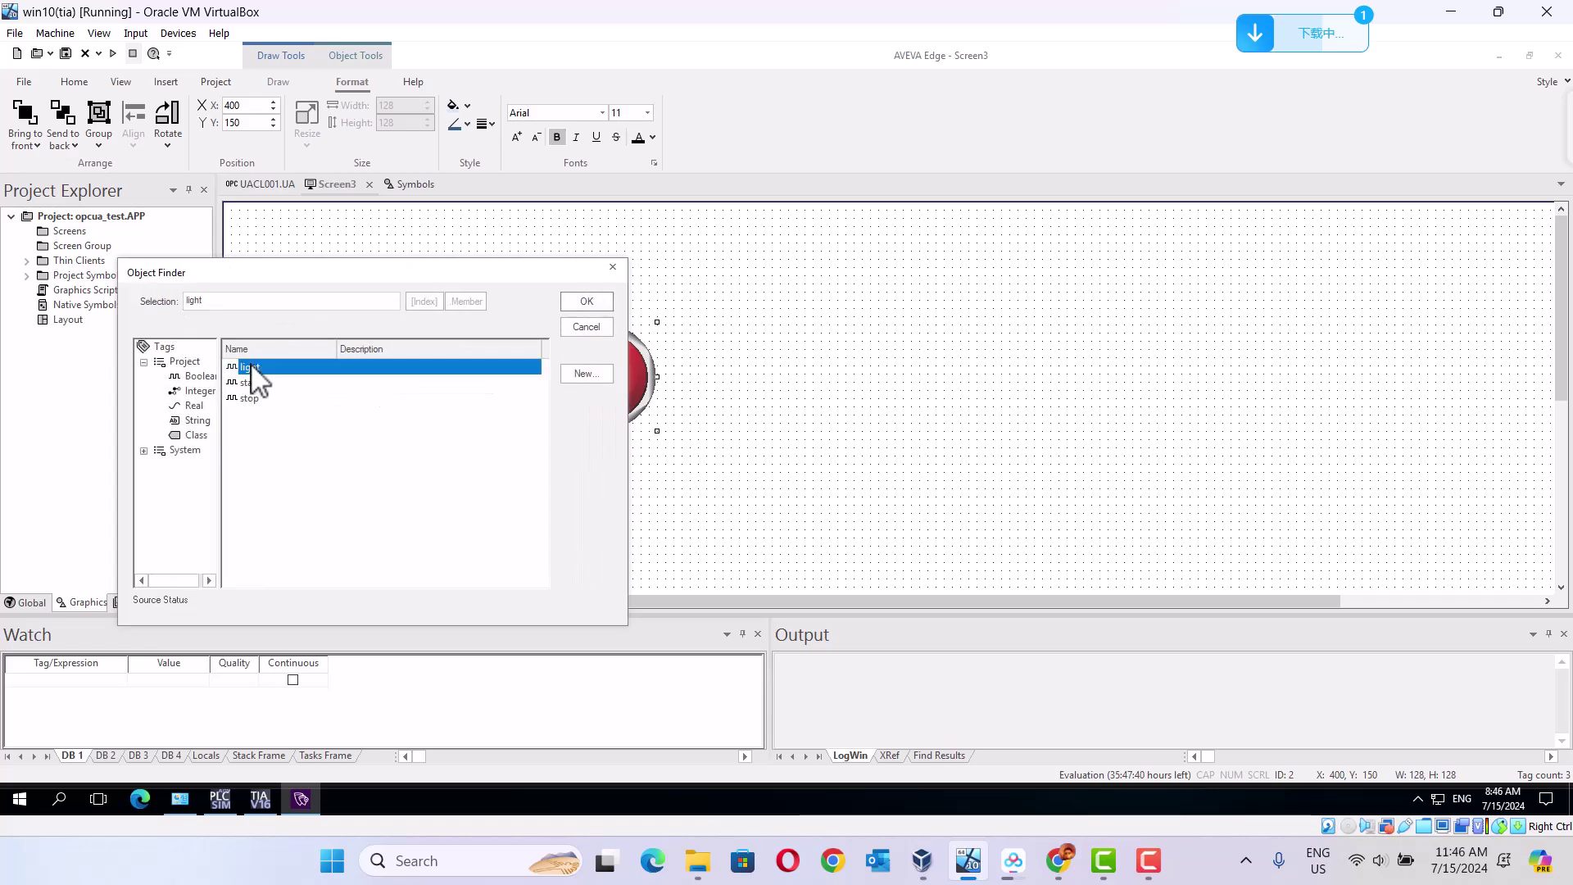
{"action": "left_click", "coordinate": [586, 303]}
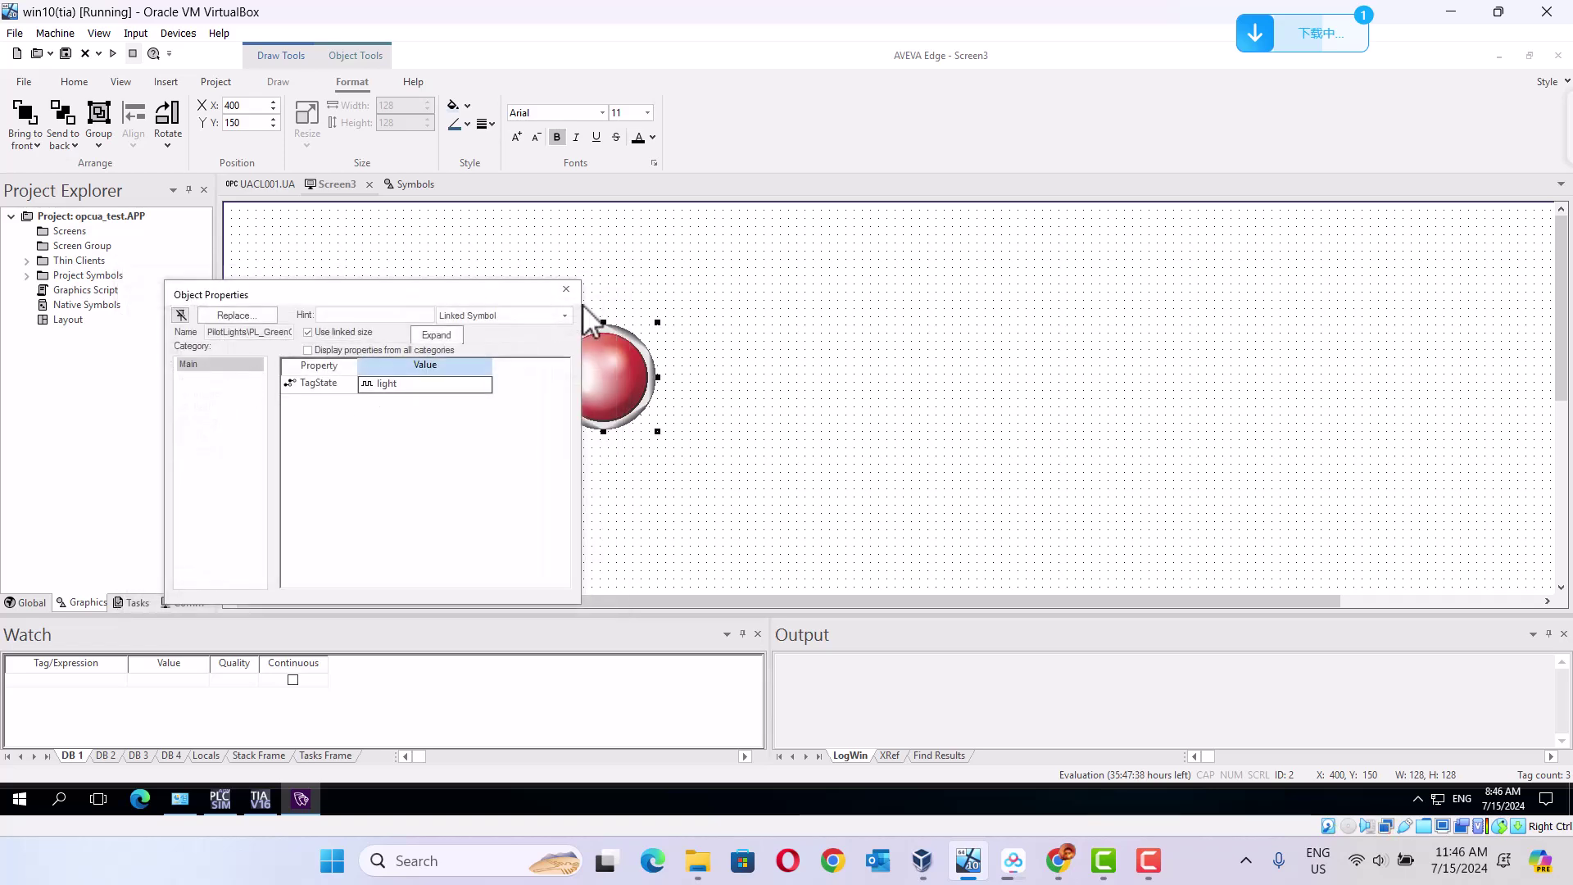
{"action": "left_click", "coordinate": [565, 292]}
{"action": "left_click", "coordinate": [839, 404]}
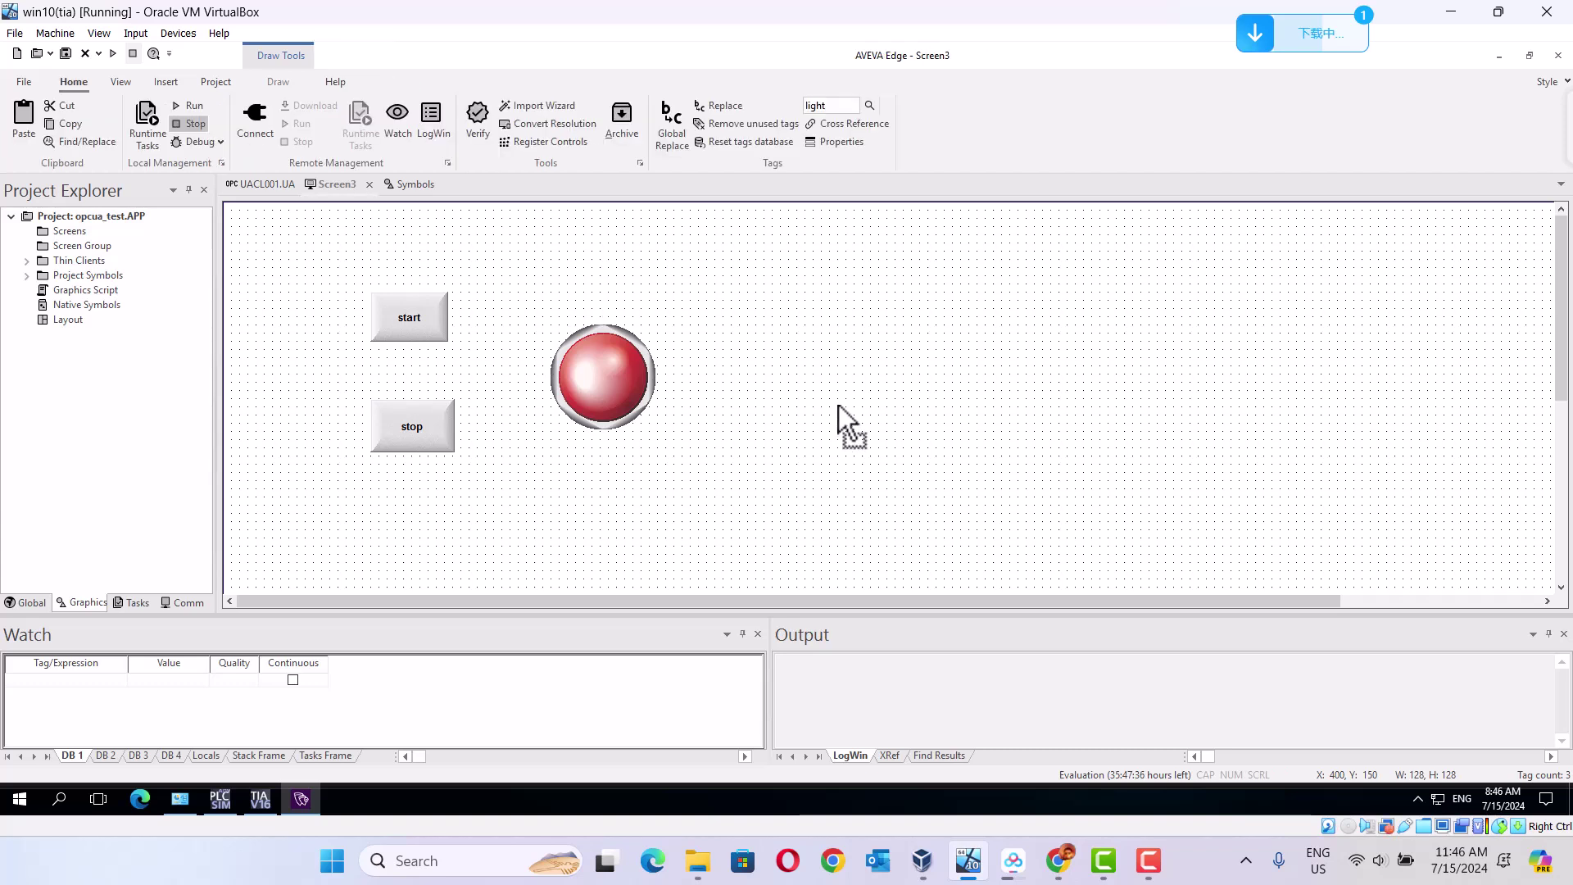
Confirm the project's Viewer settings and save the start/stop screen as Screen3.scc.
{"action": "left_click", "coordinate": [215, 82]}
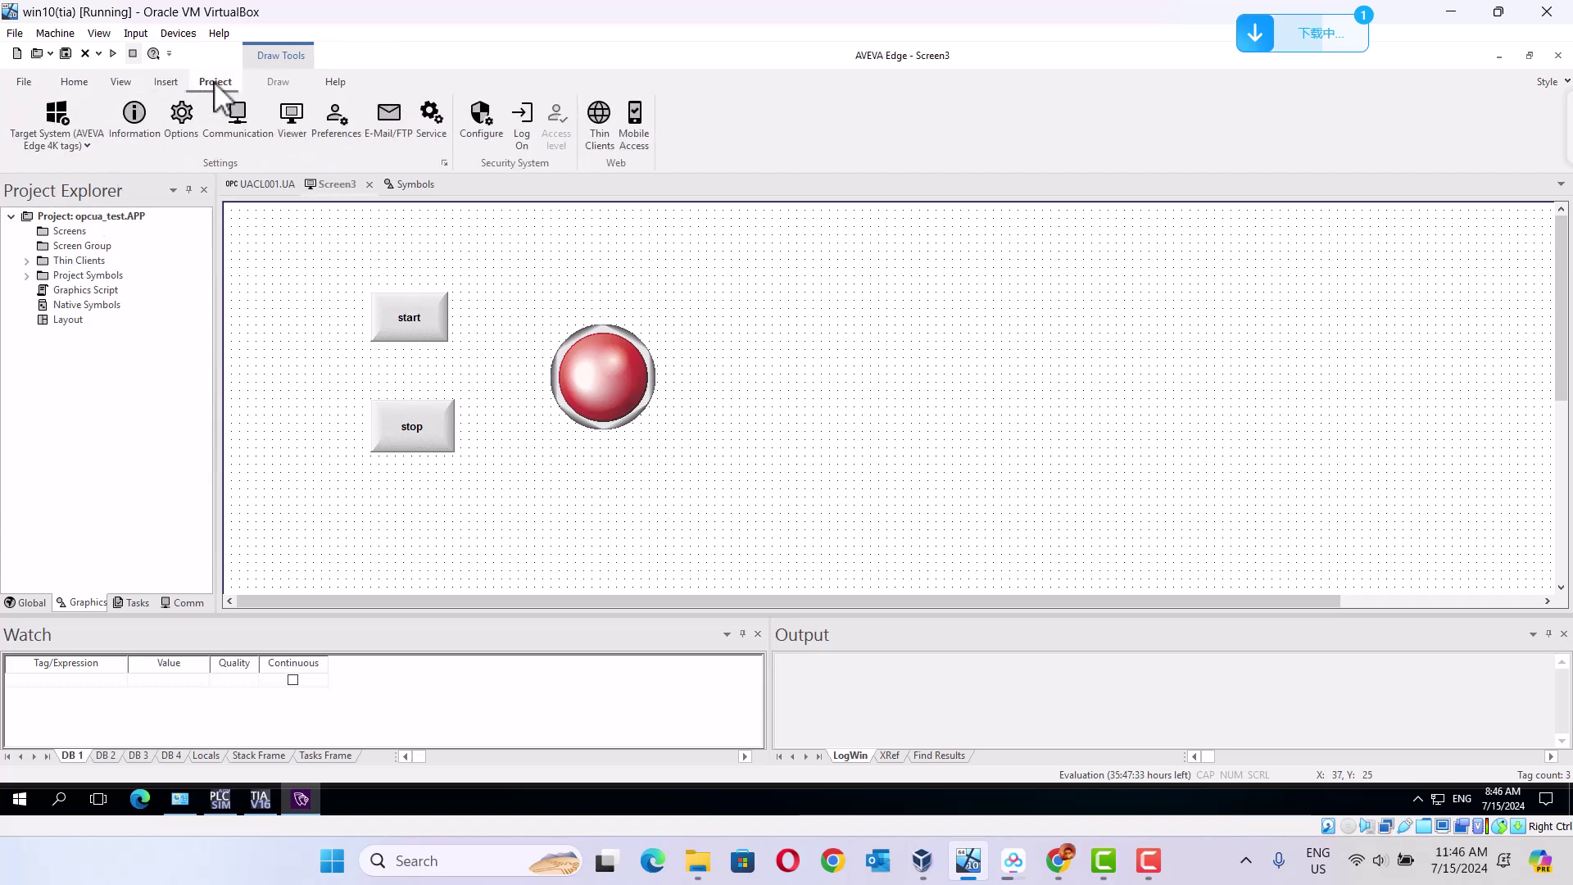
{"action": "left_click", "coordinate": [291, 136]}
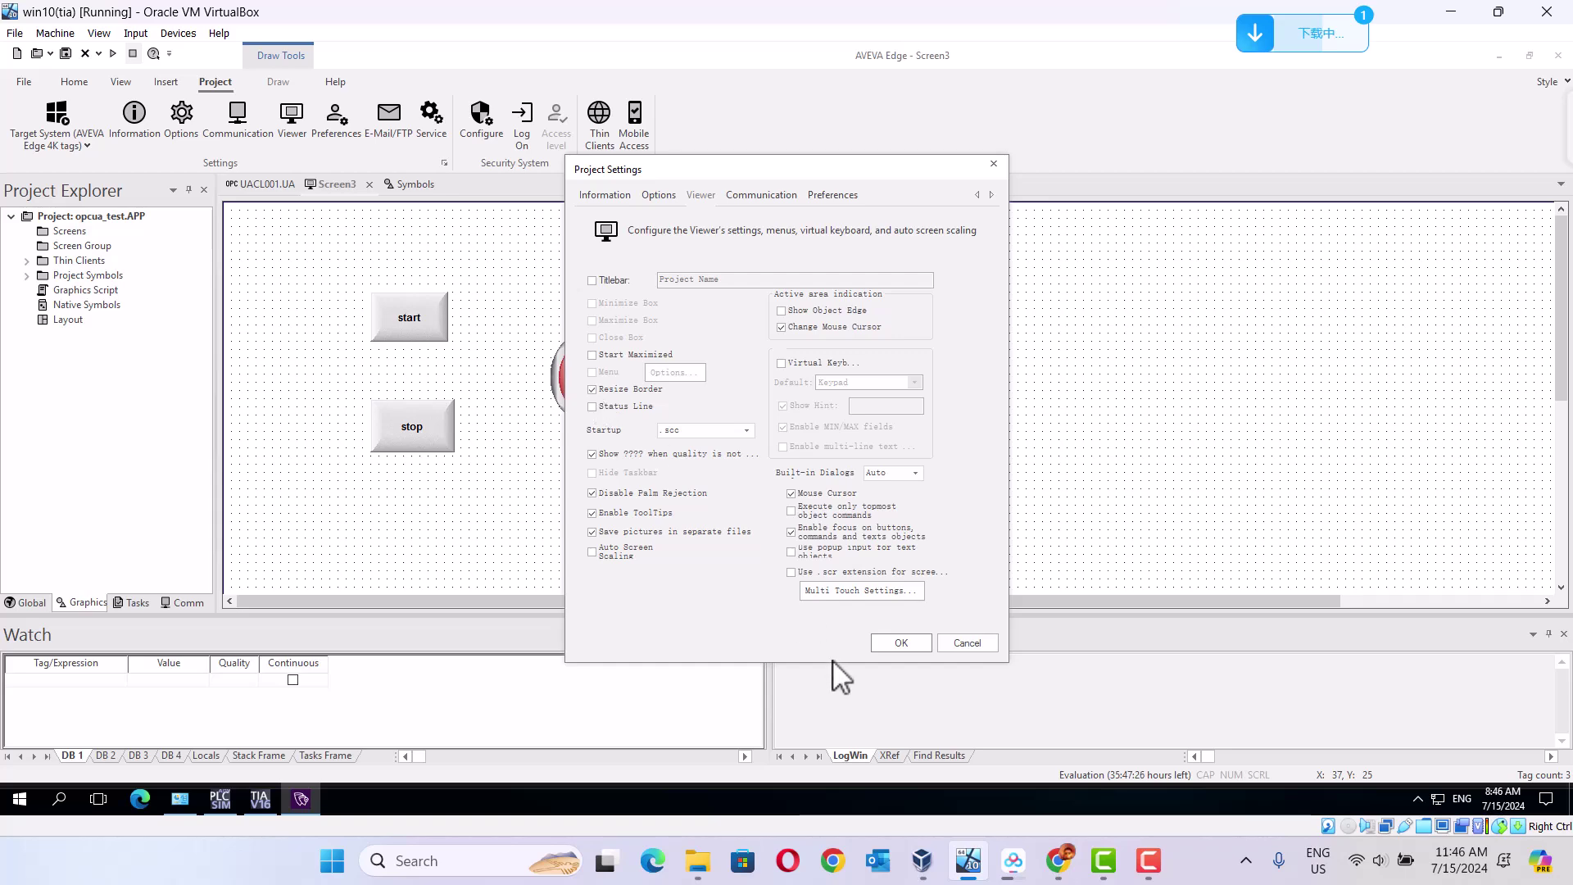
{"action": "left_click", "coordinate": [901, 643]}
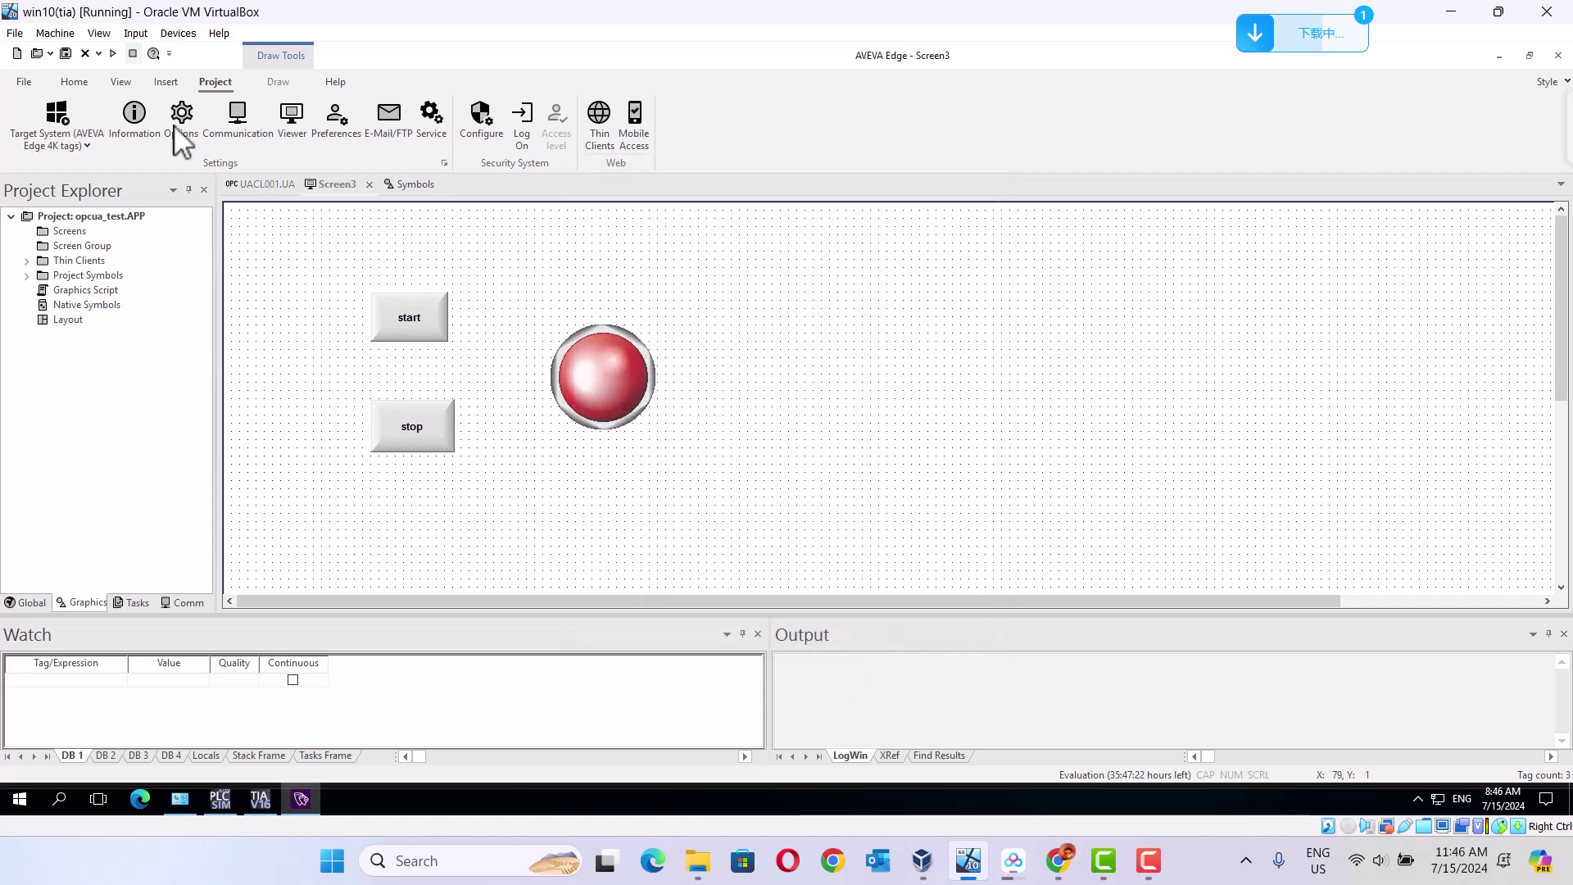
{"action": "left_click", "coordinate": [66, 54]}
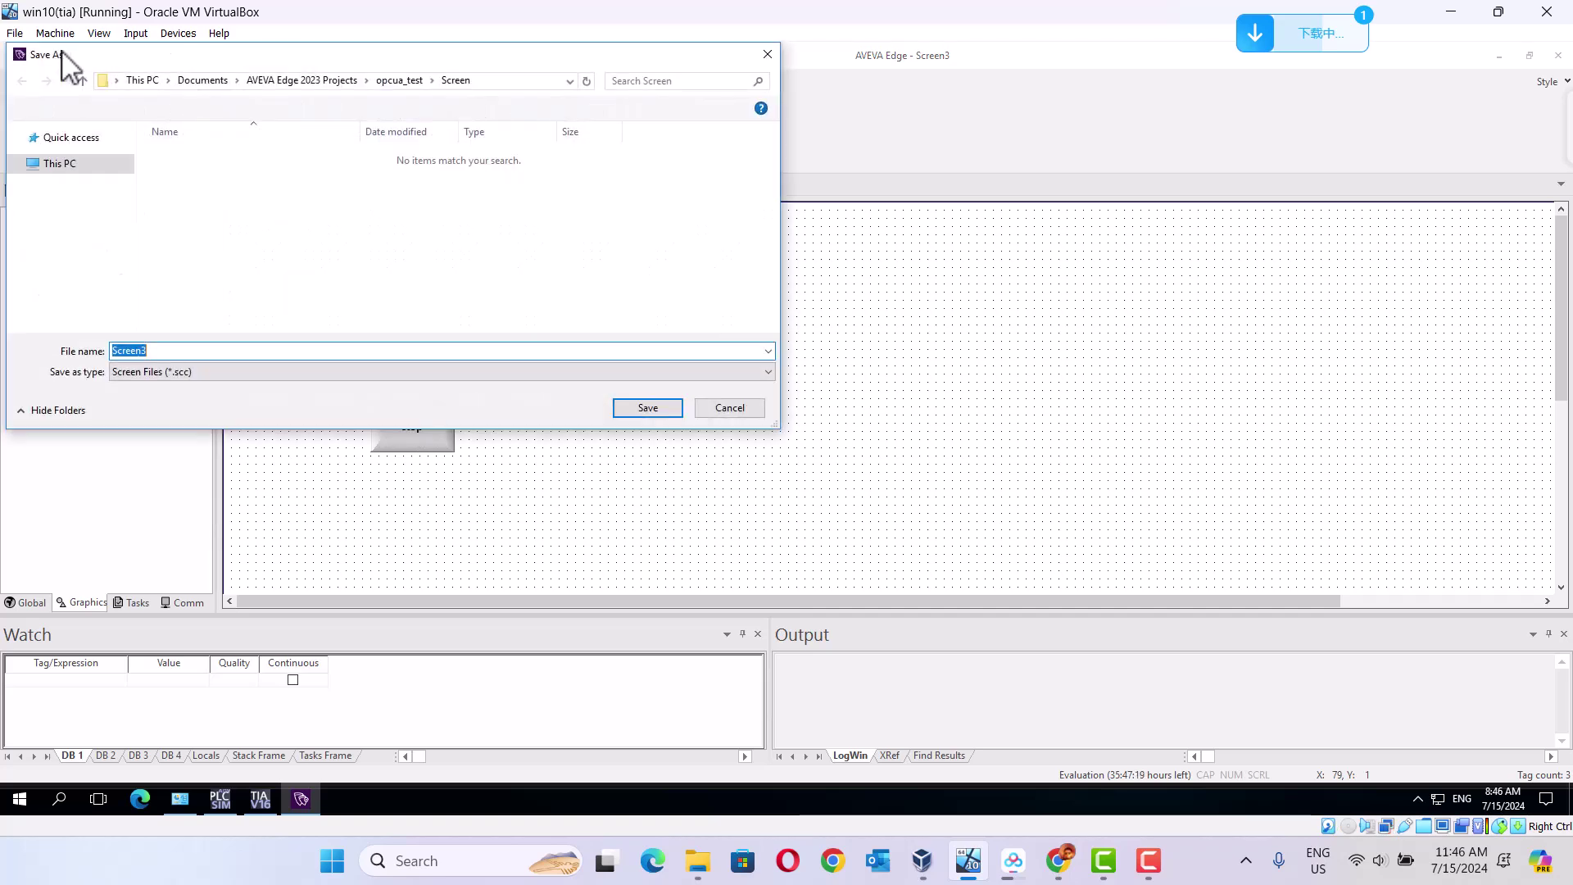
{"action": "left_click", "coordinate": [659, 408]}
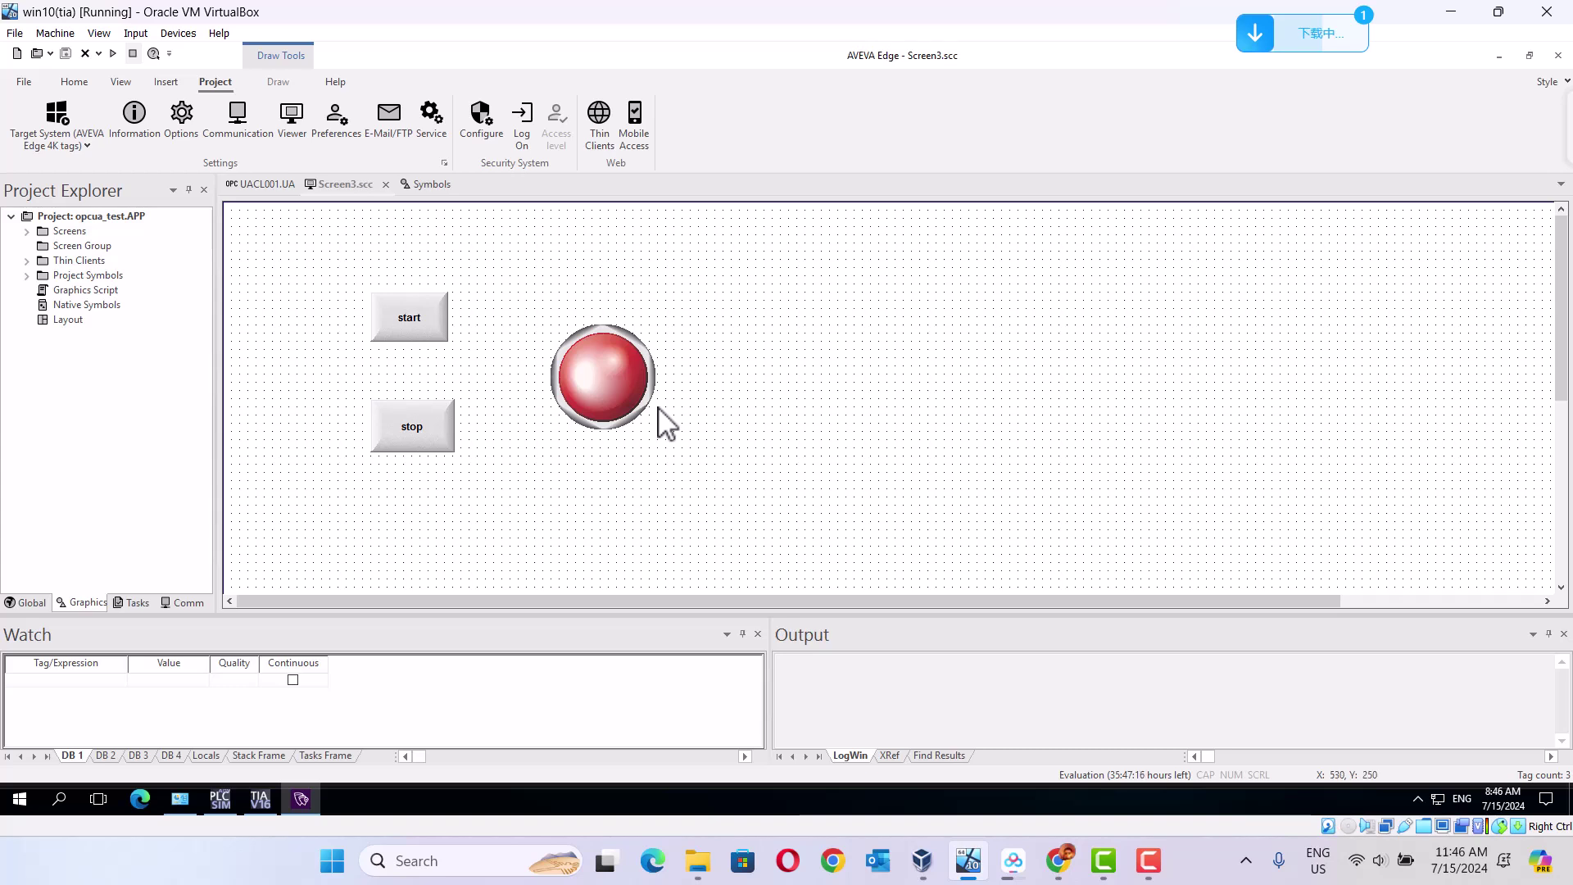
Run the project so Screen3's light shows green, then bring TIA Portal forward.
{"action": "left_click", "coordinate": [120, 82]}
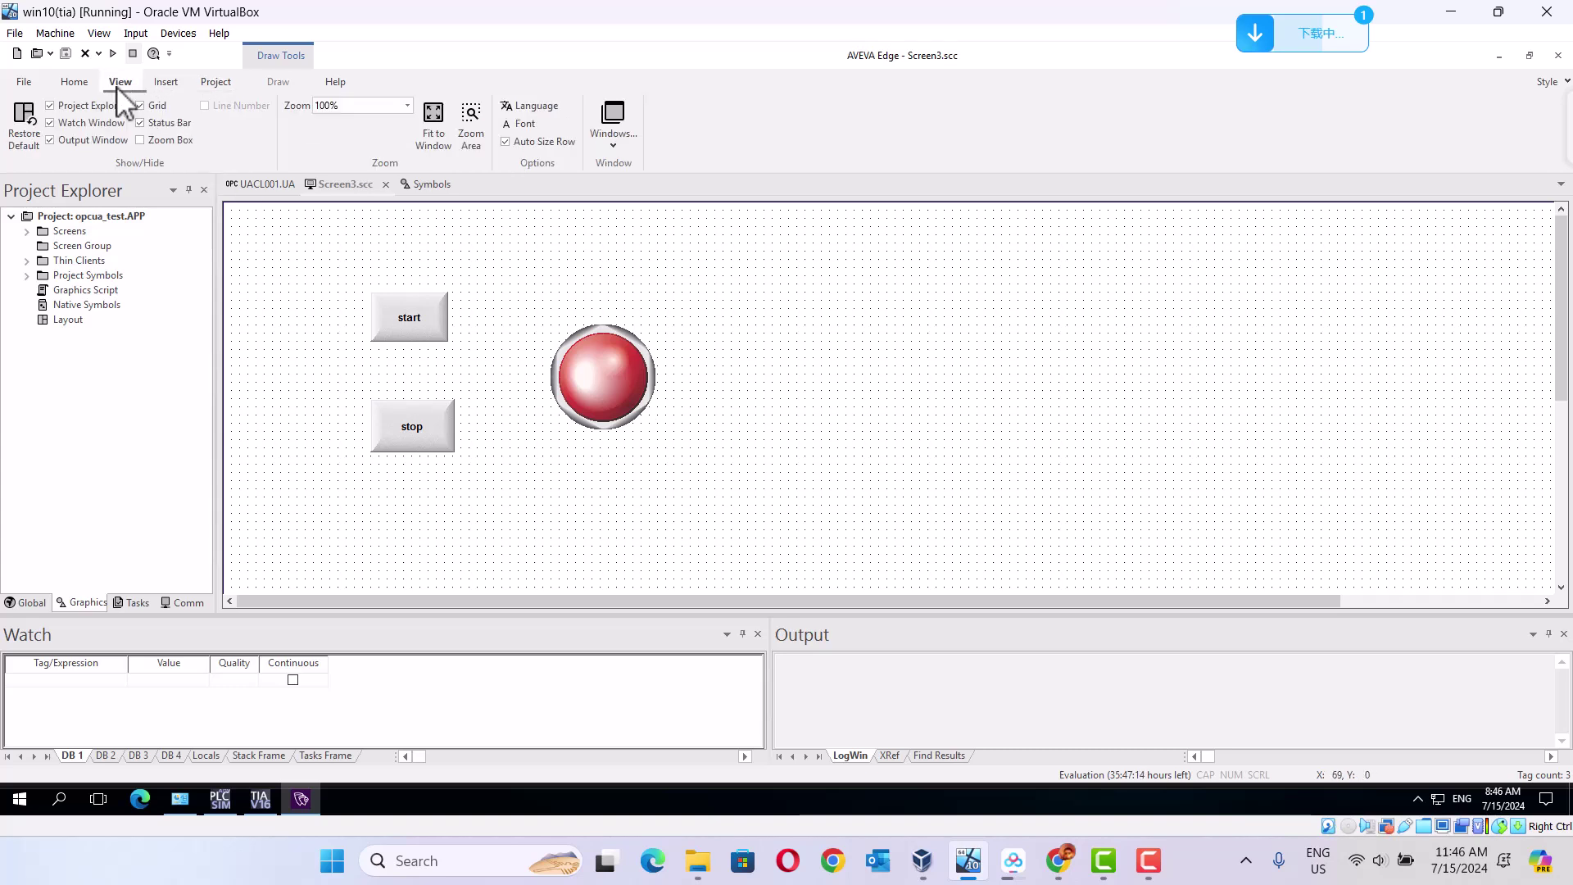
{"action": "left_click", "coordinate": [72, 83]}
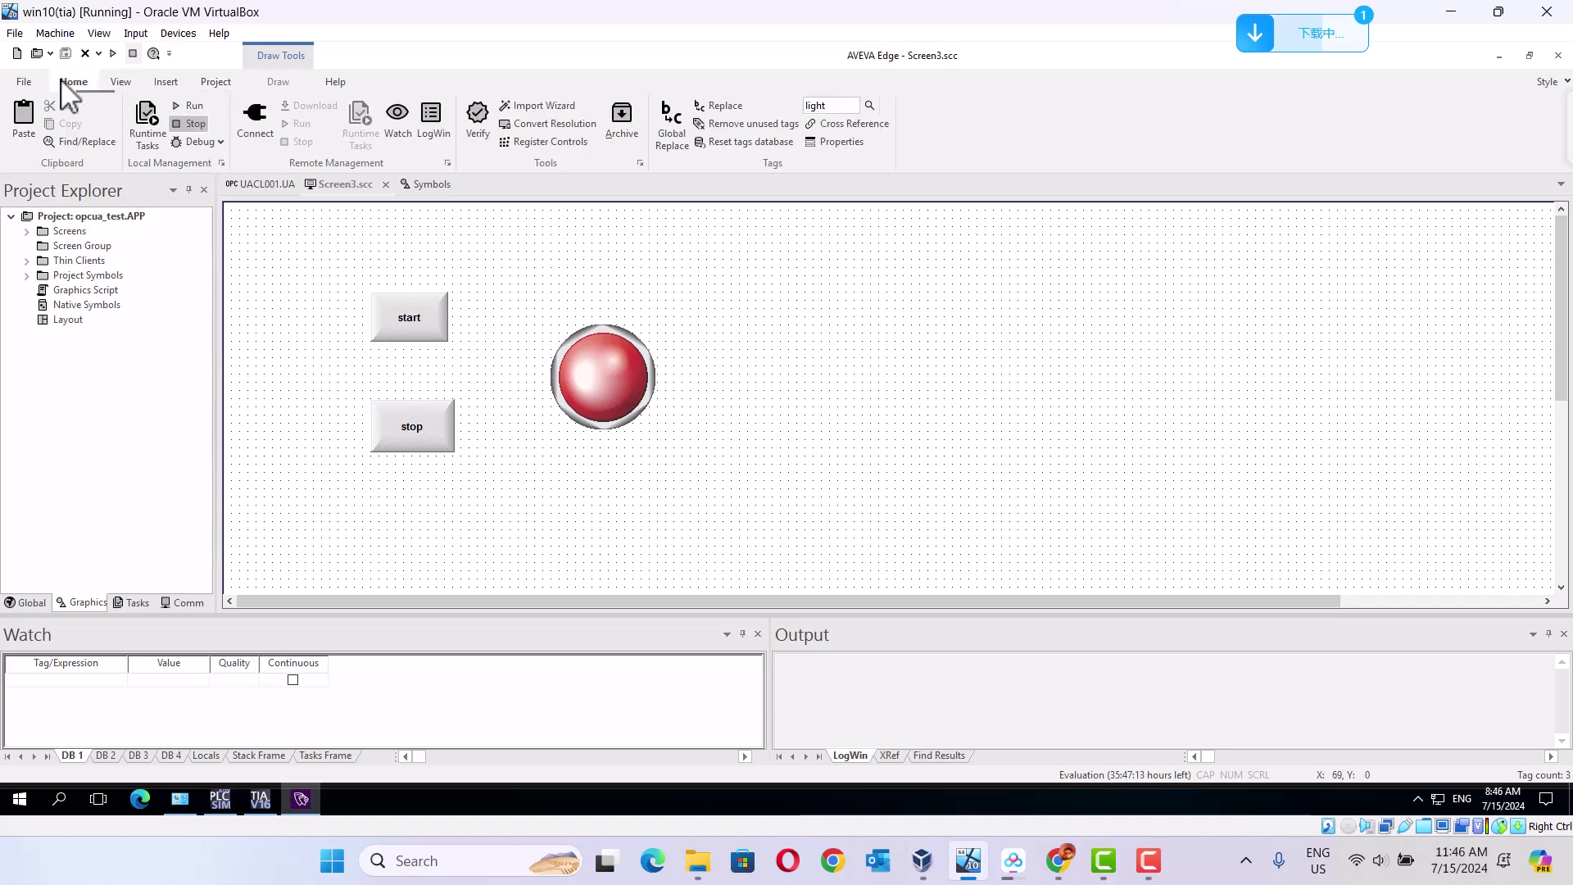
{"action": "left_click", "coordinate": [194, 106]}
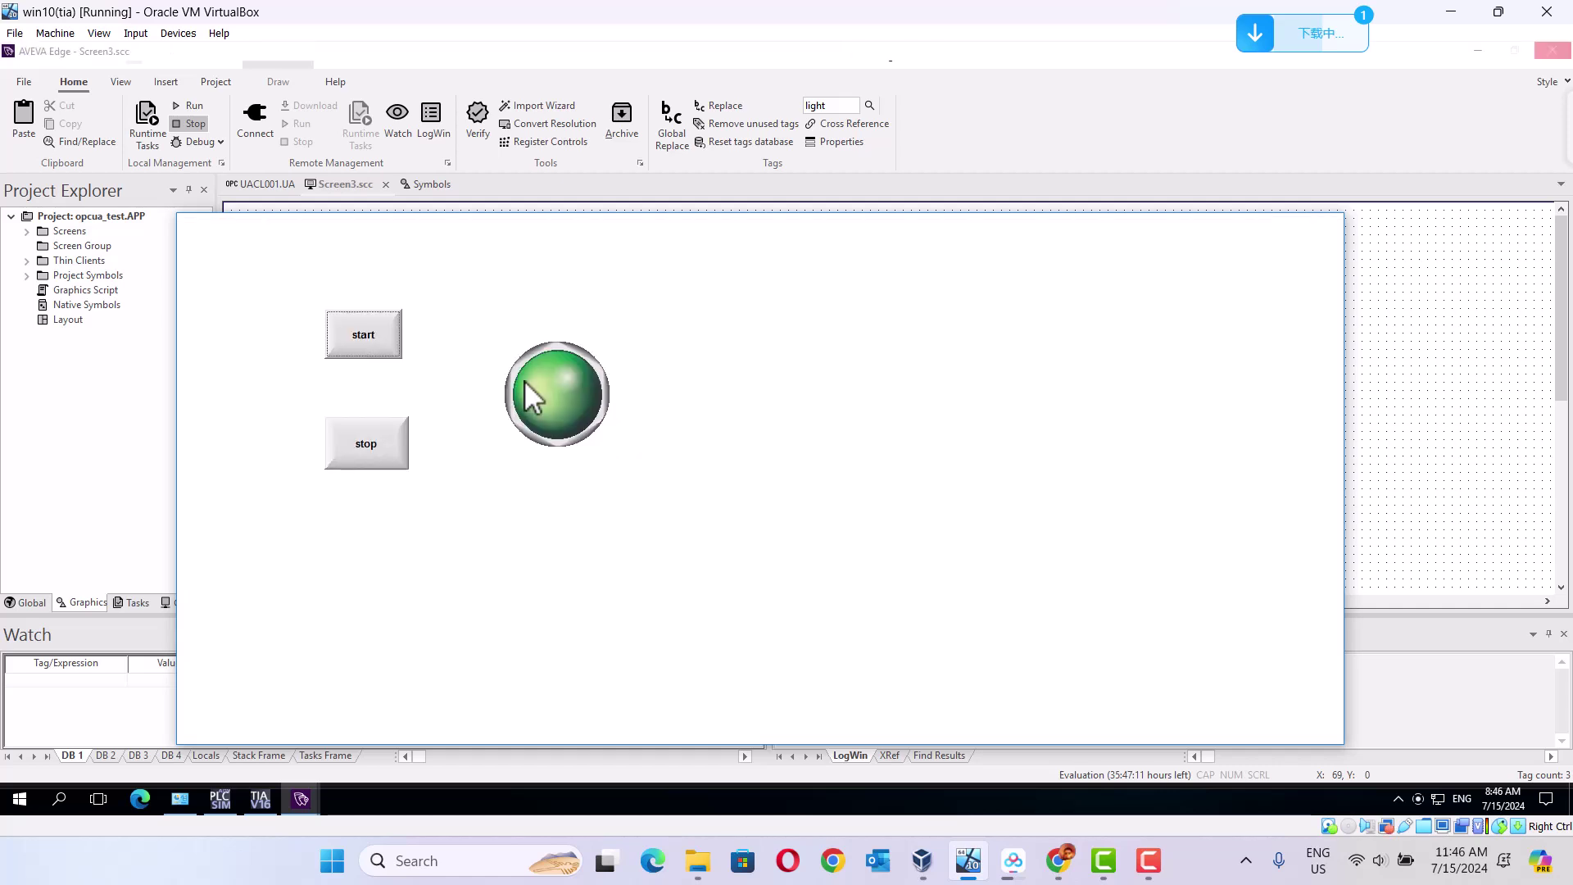
{"action": "left_click", "coordinate": [259, 799]}
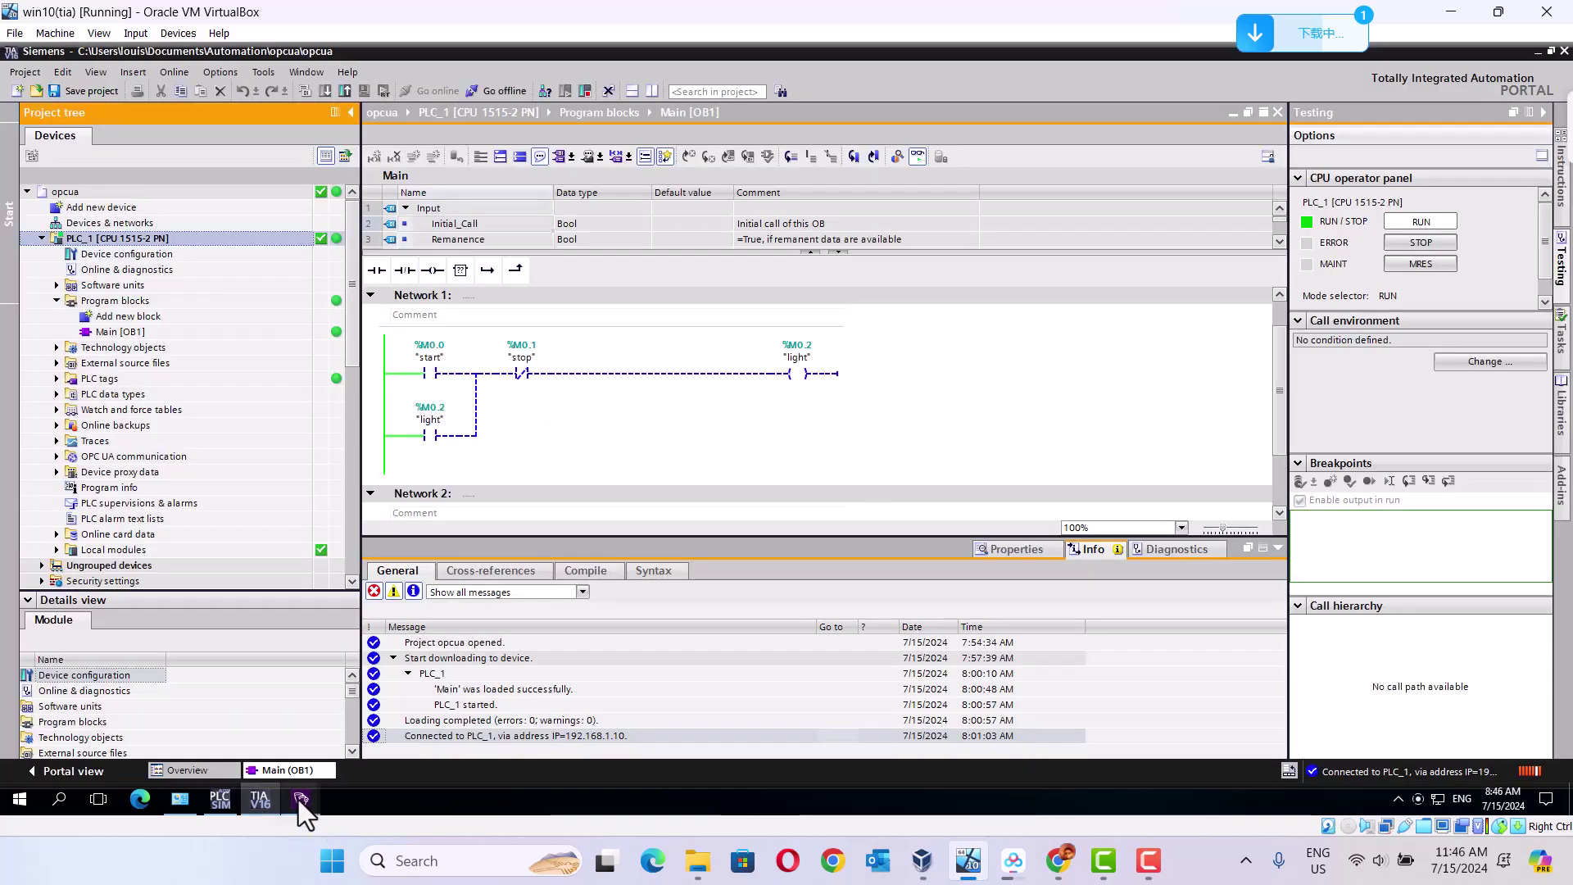
Switch between TIA Portal's ladder editor and the running runtime screen using the taskbar previews.
{"action": "mouse_move", "coordinate": [298, 800]}
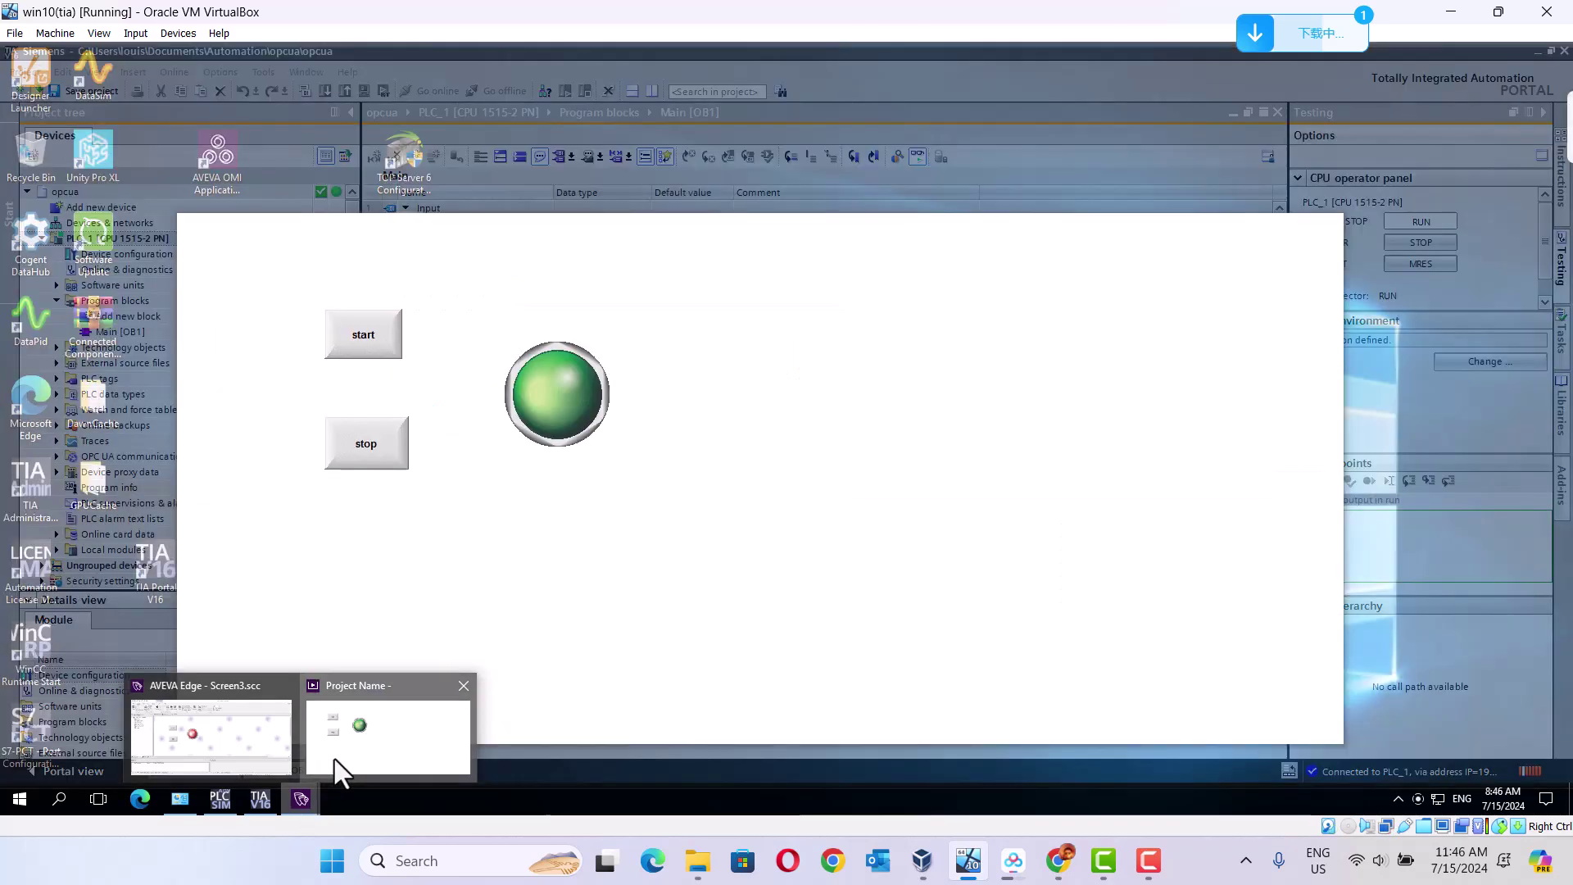
{"action": "left_click", "coordinate": [334, 759]}
{"action": "left_click", "coordinate": [363, 455]}
{"action": "left_click", "coordinate": [263, 800]}
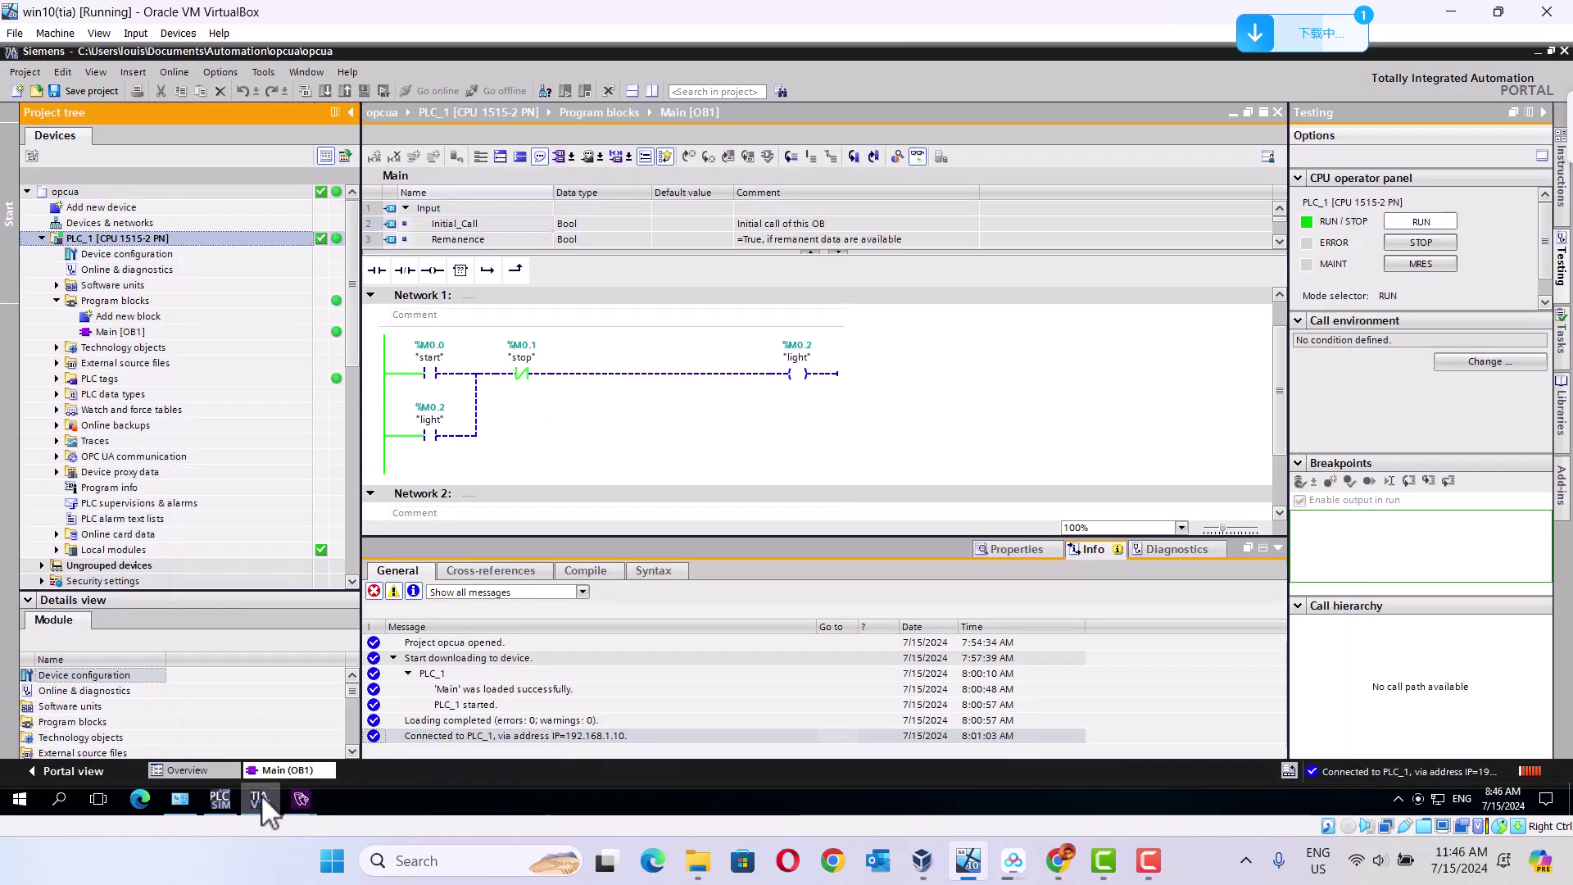
{"action": "mouse_move", "coordinate": [304, 794]}
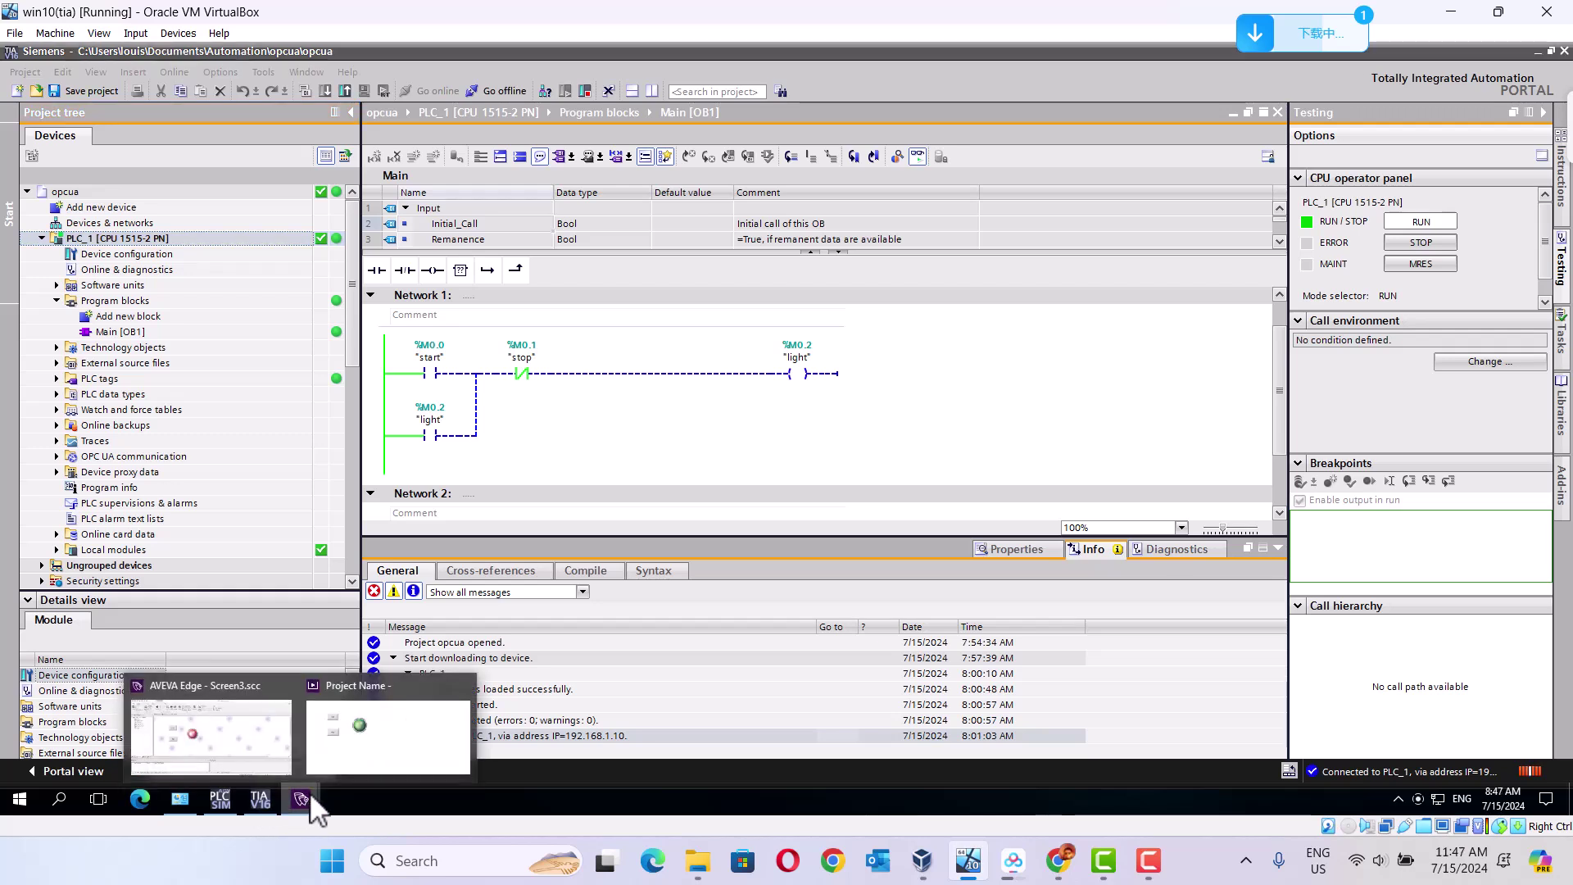
{"action": "left_click", "coordinate": [368, 733]}
Press start and stop three times each on the runtime, leaving the light red.
{"action": "left_click", "coordinate": [366, 344]}
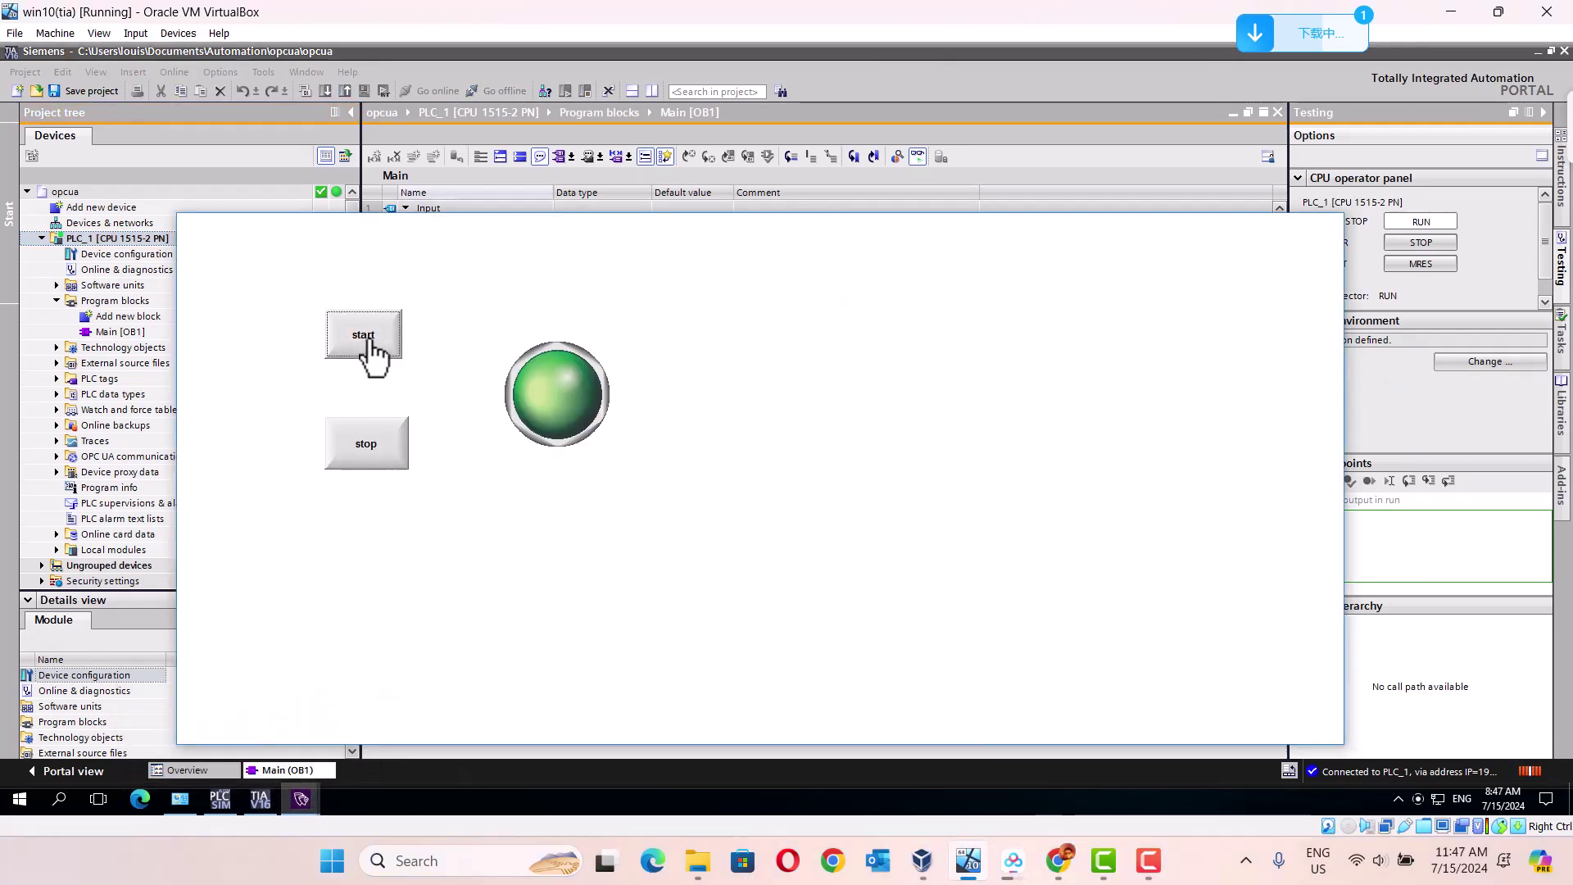
{"action": "left_click", "coordinate": [374, 453]}
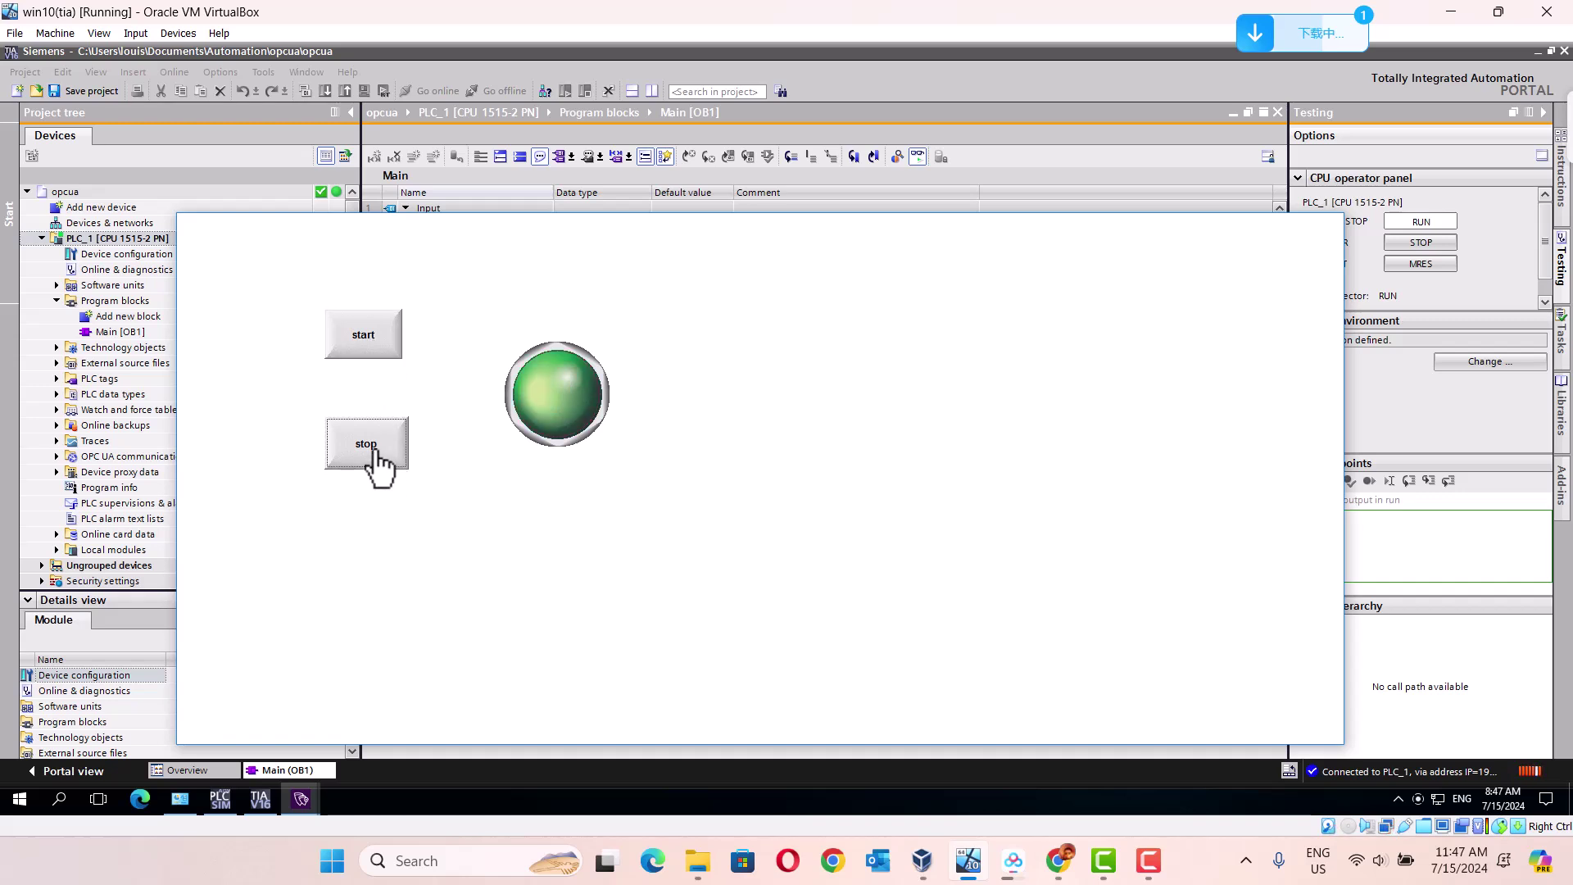
{"action": "left_click", "coordinate": [380, 337]}
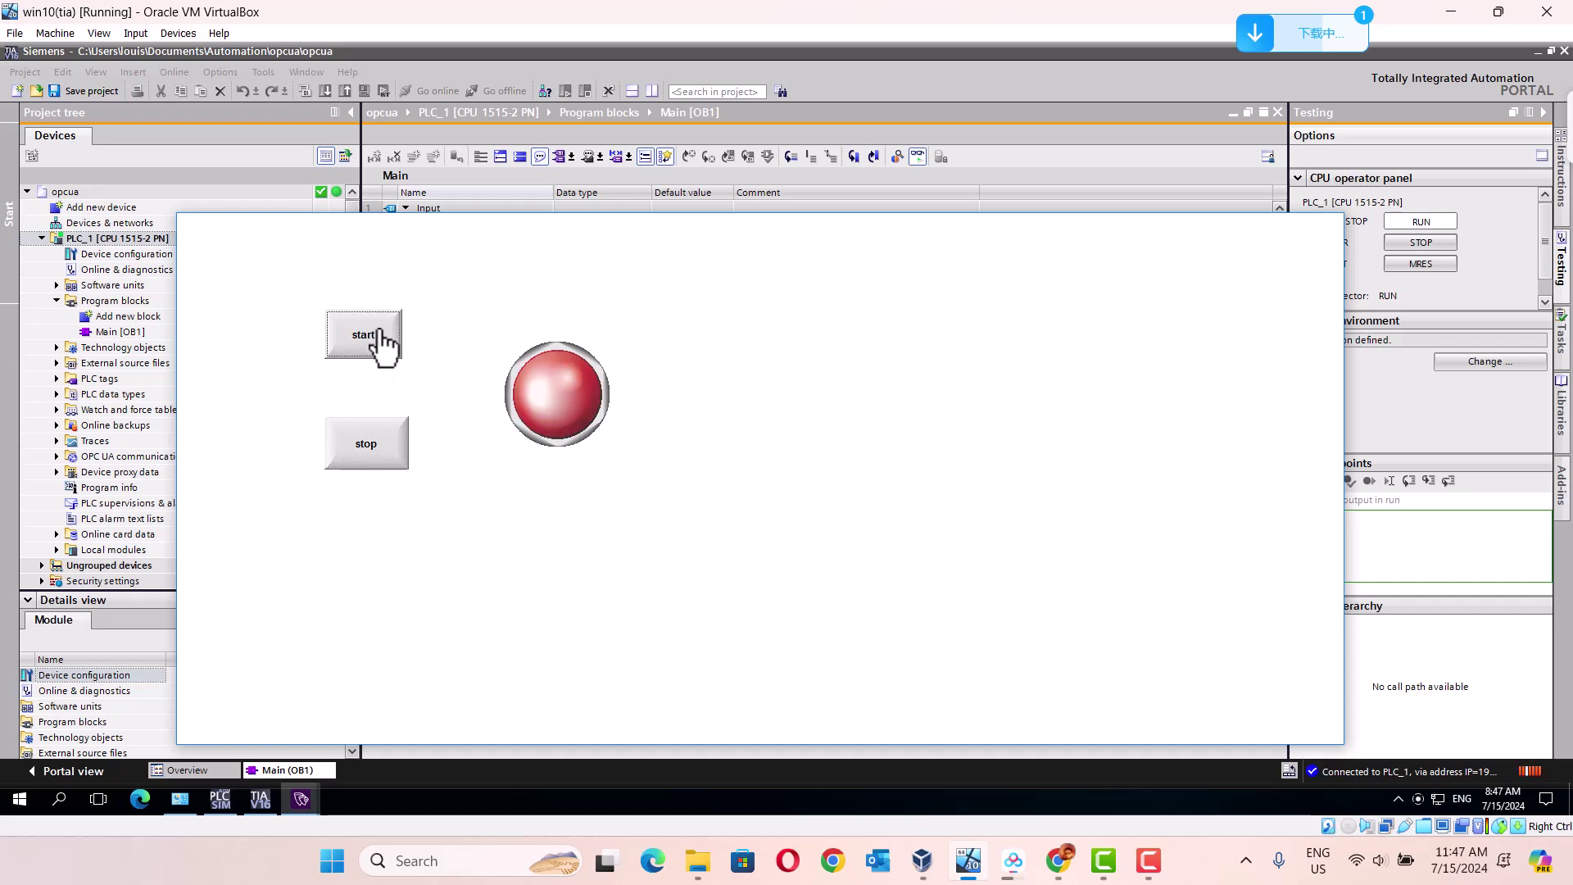
{"action": "left_click", "coordinate": [379, 450]}
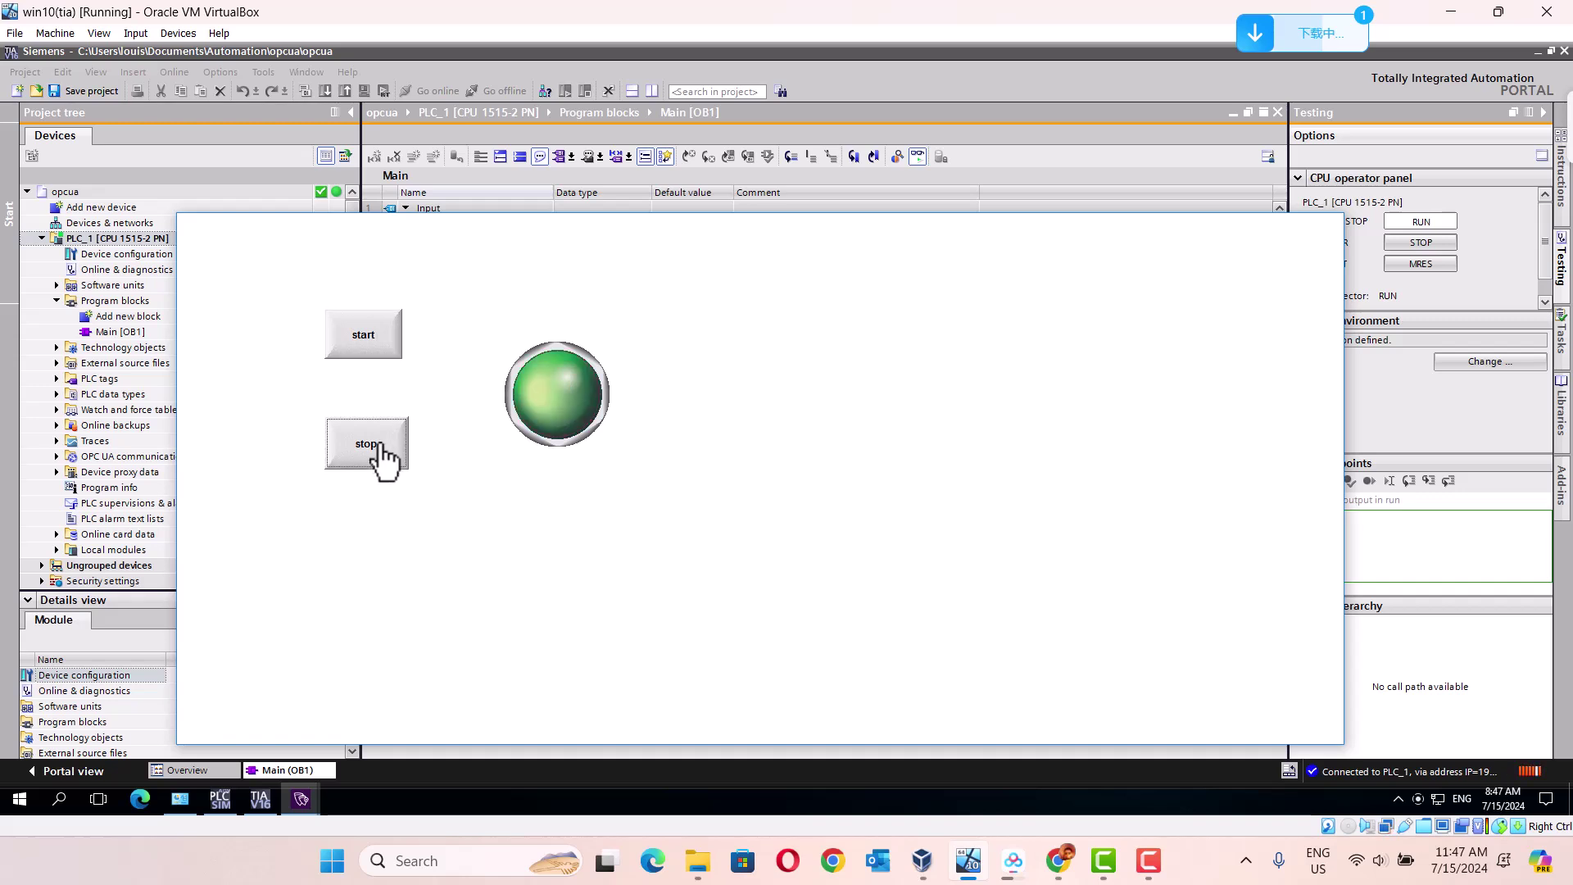
{"action": "left_click", "coordinate": [373, 335]}
{"action": "left_click", "coordinate": [377, 439]}
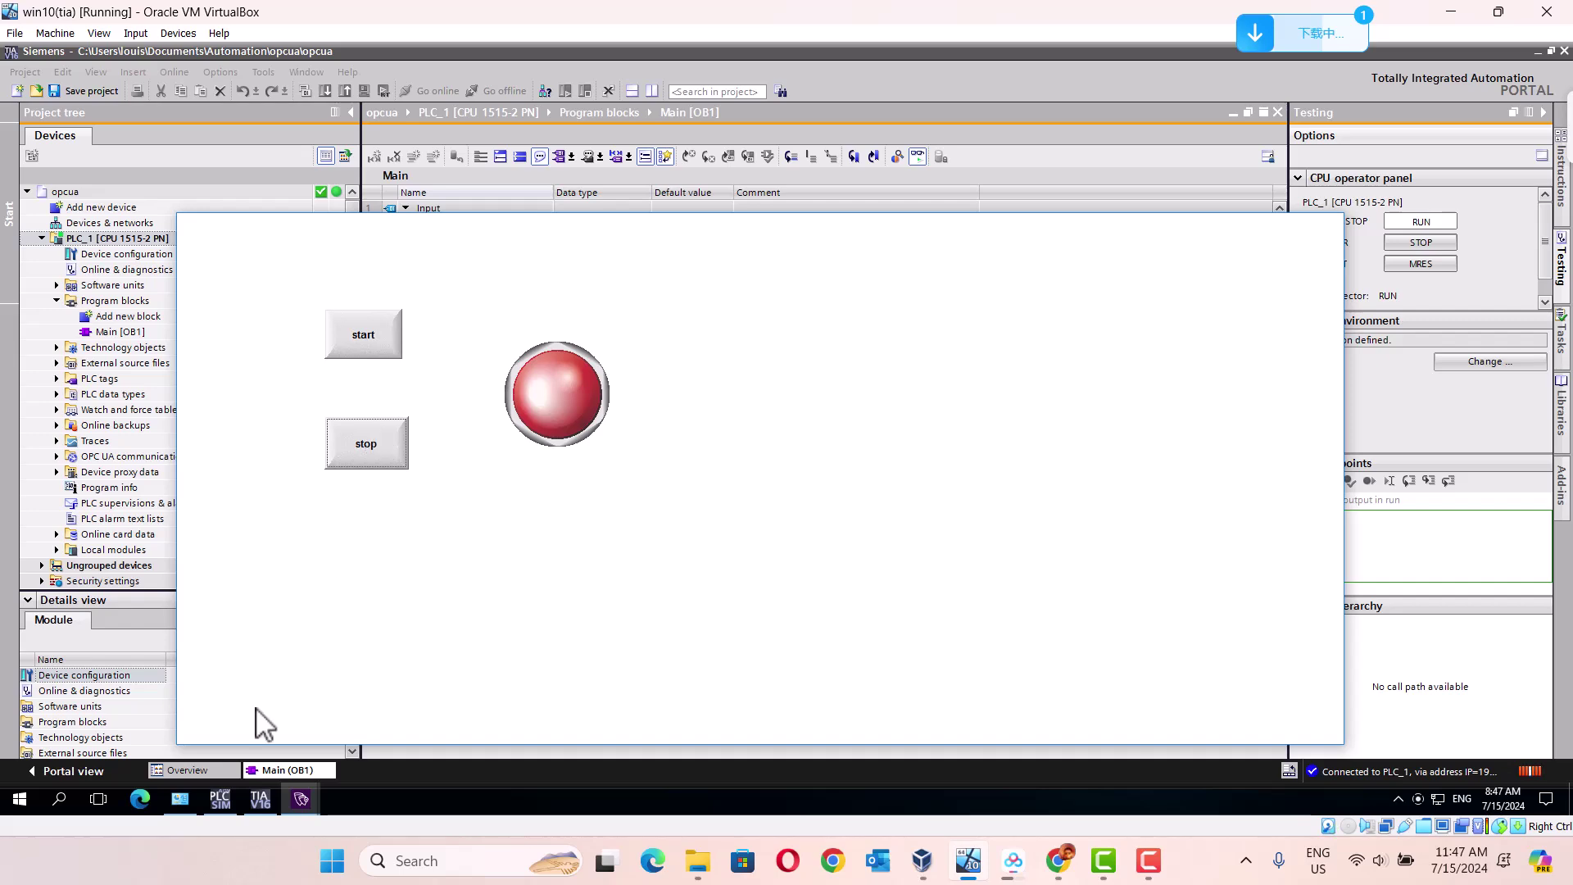
Toggle start and stop several more times on the runtime screen, then stop the project runtime.
{"action": "left_click", "coordinate": [260, 802]}
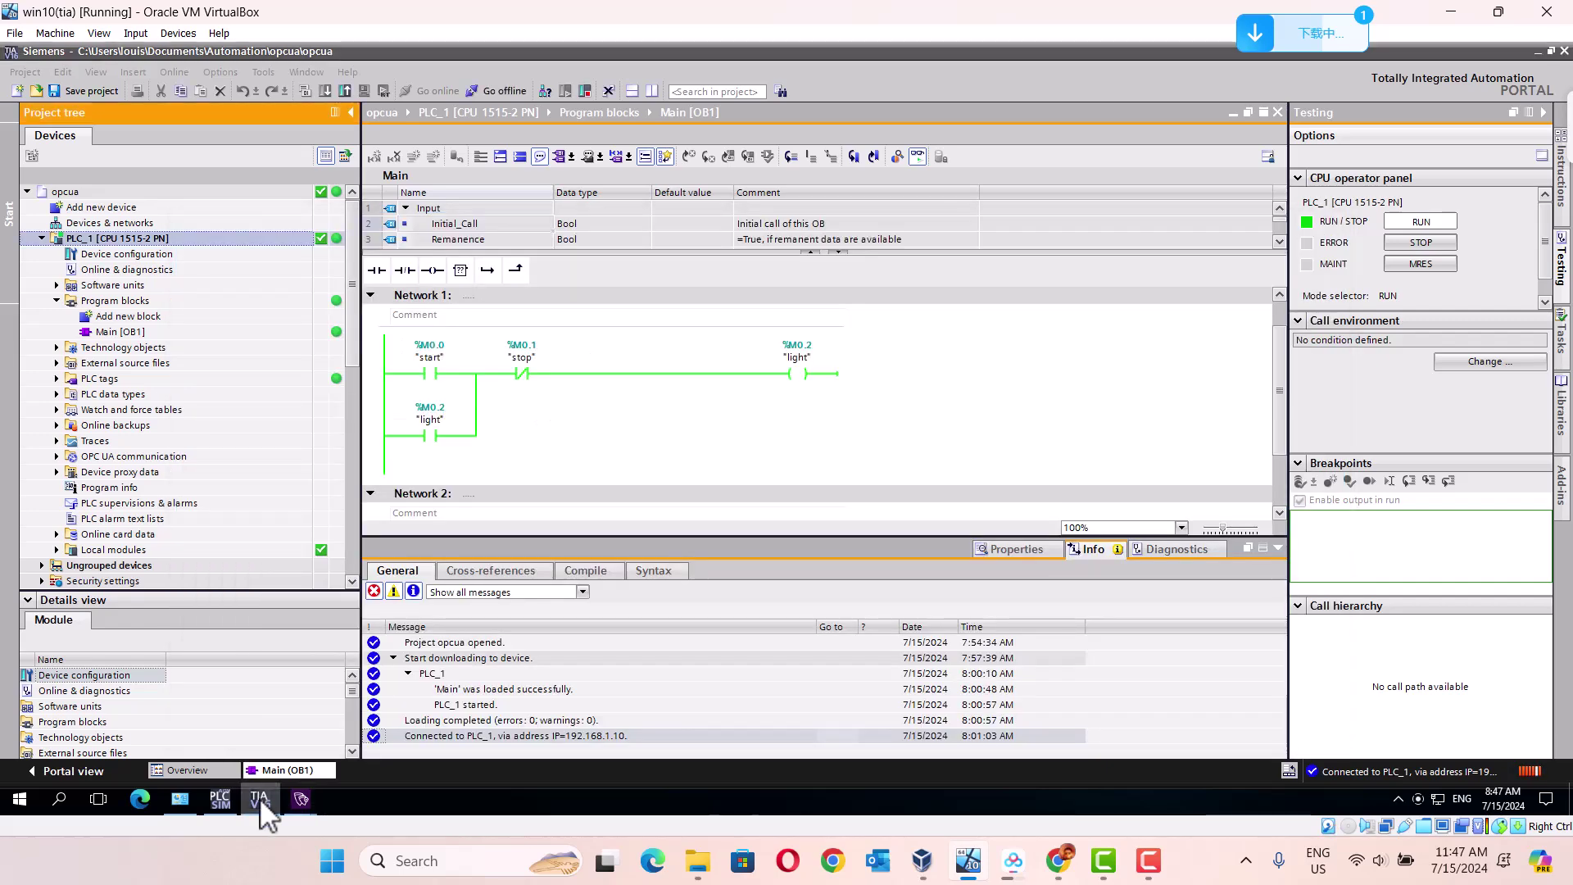
{"action": "left_click", "coordinate": [261, 801]}
{"action": "left_click", "coordinate": [367, 451]}
{"action": "left_click", "coordinate": [369, 336]}
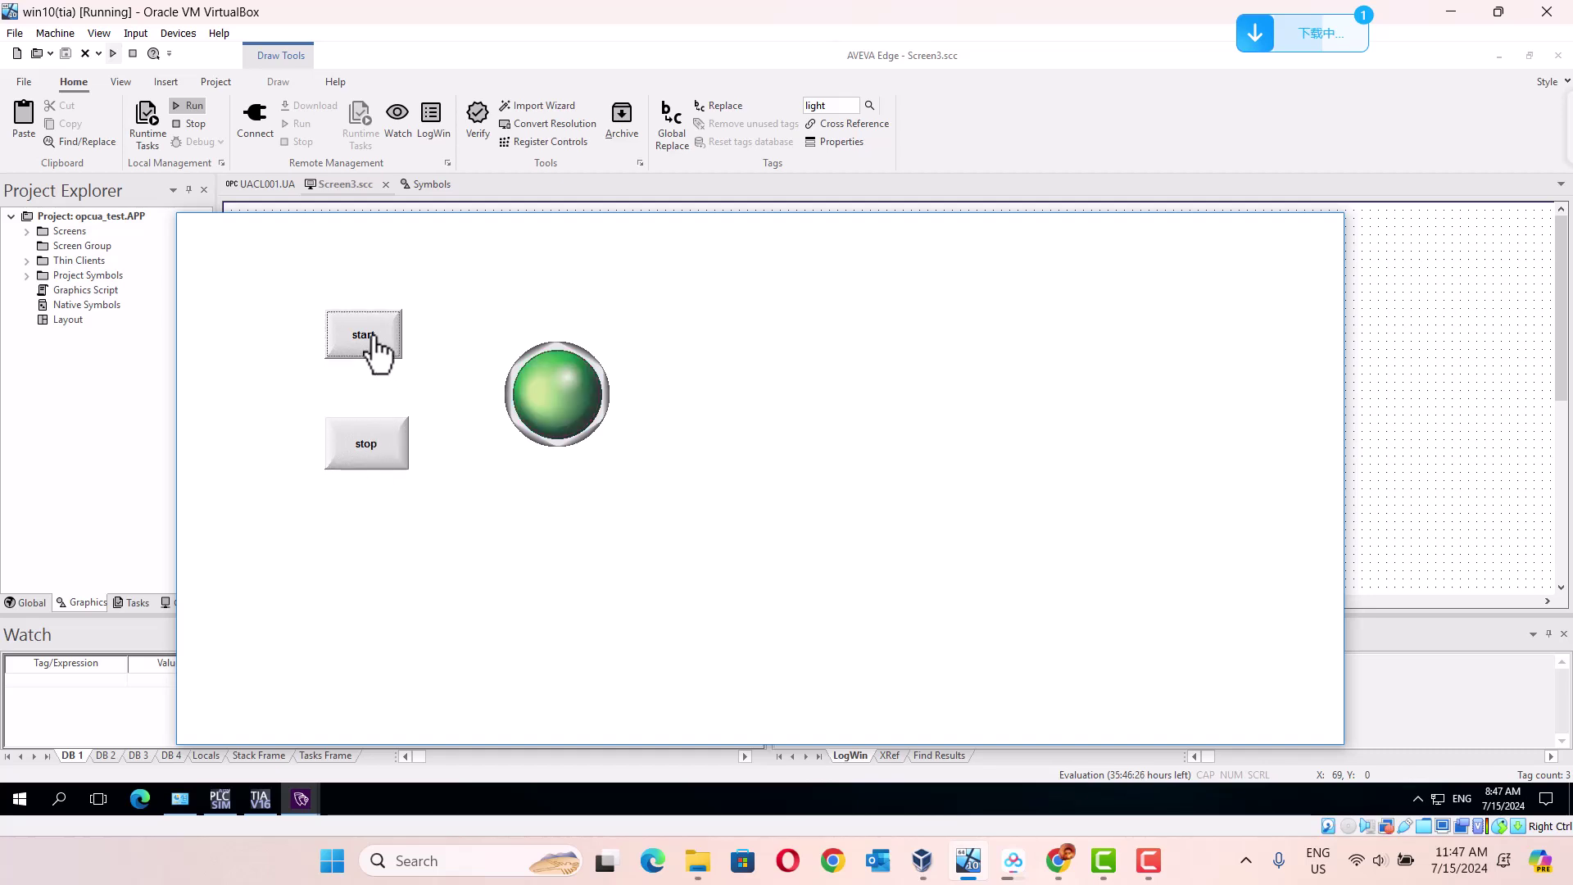
{"action": "left_click", "coordinate": [381, 442]}
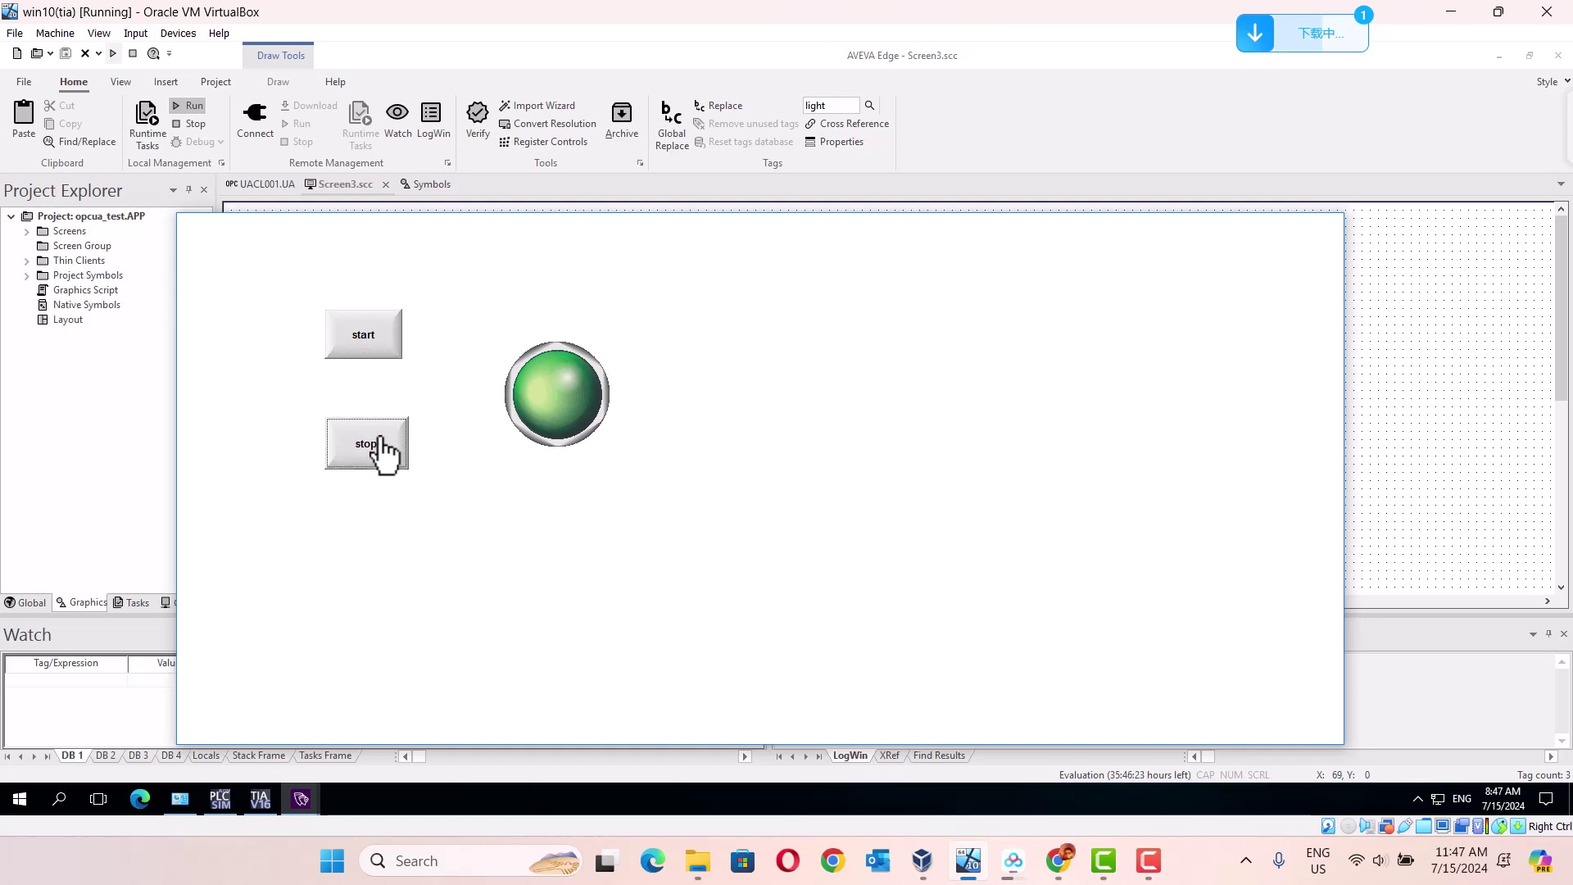
{"action": "left_click", "coordinate": [373, 345]}
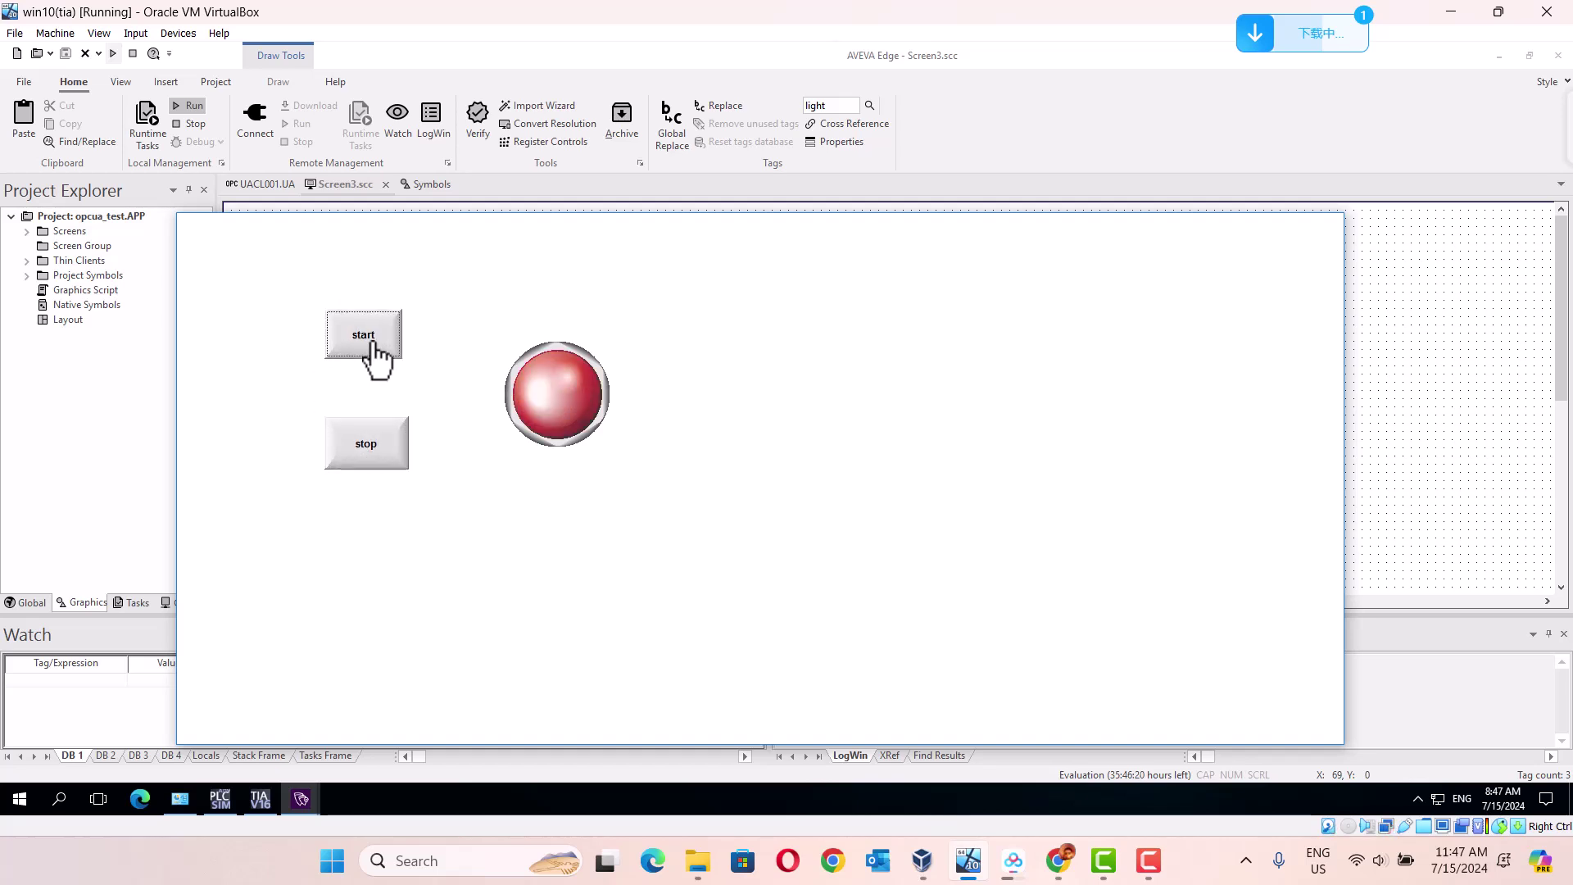
{"action": "left_click", "coordinate": [367, 446]}
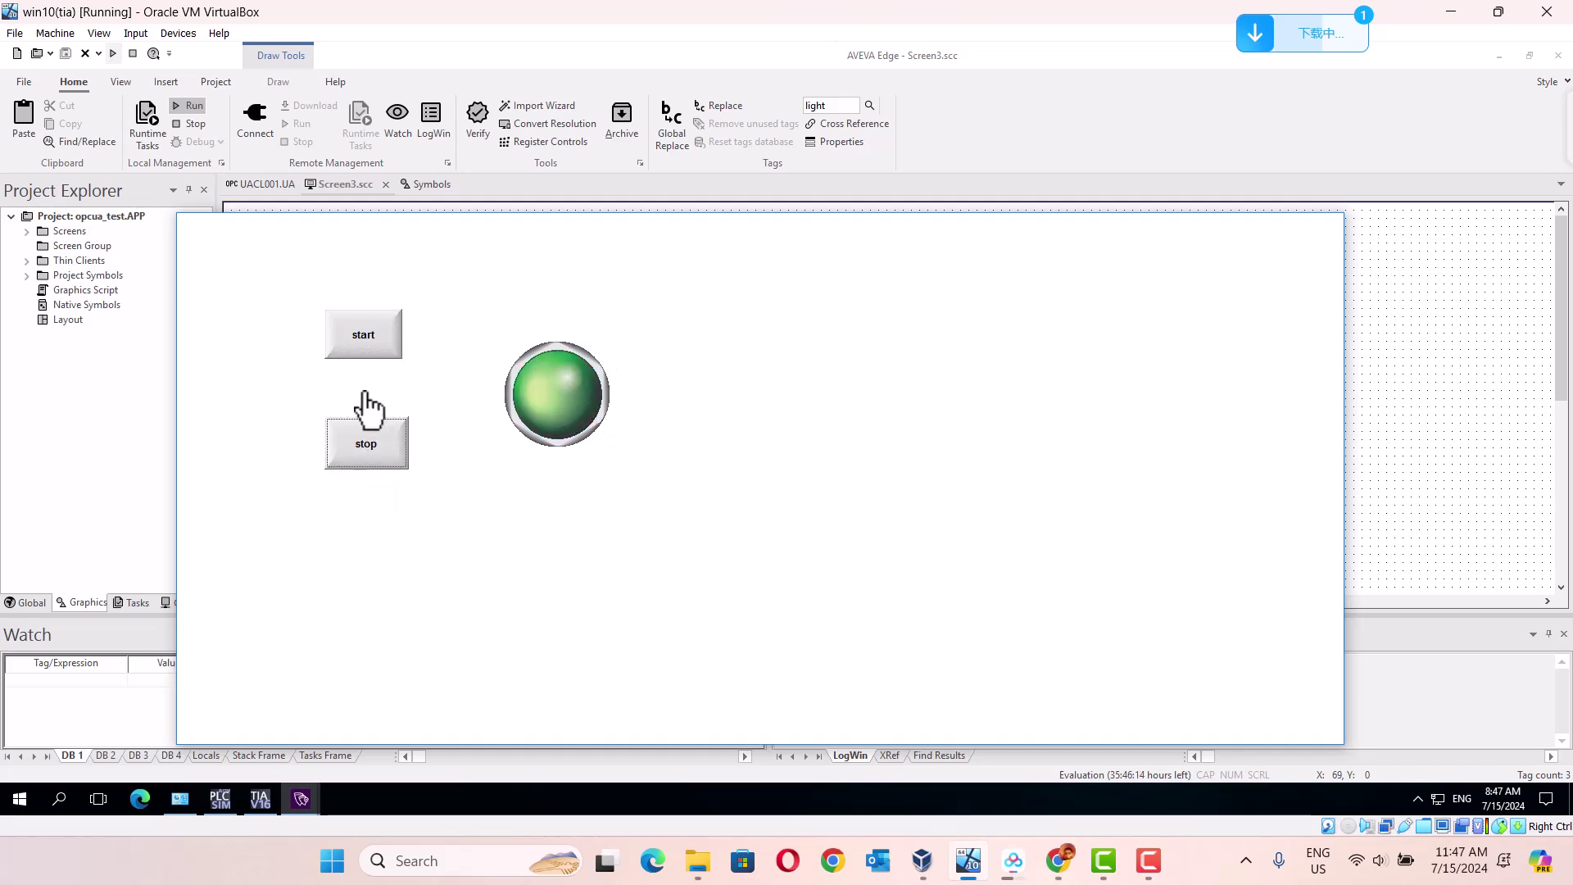
{"action": "left_click", "coordinate": [367, 335]}
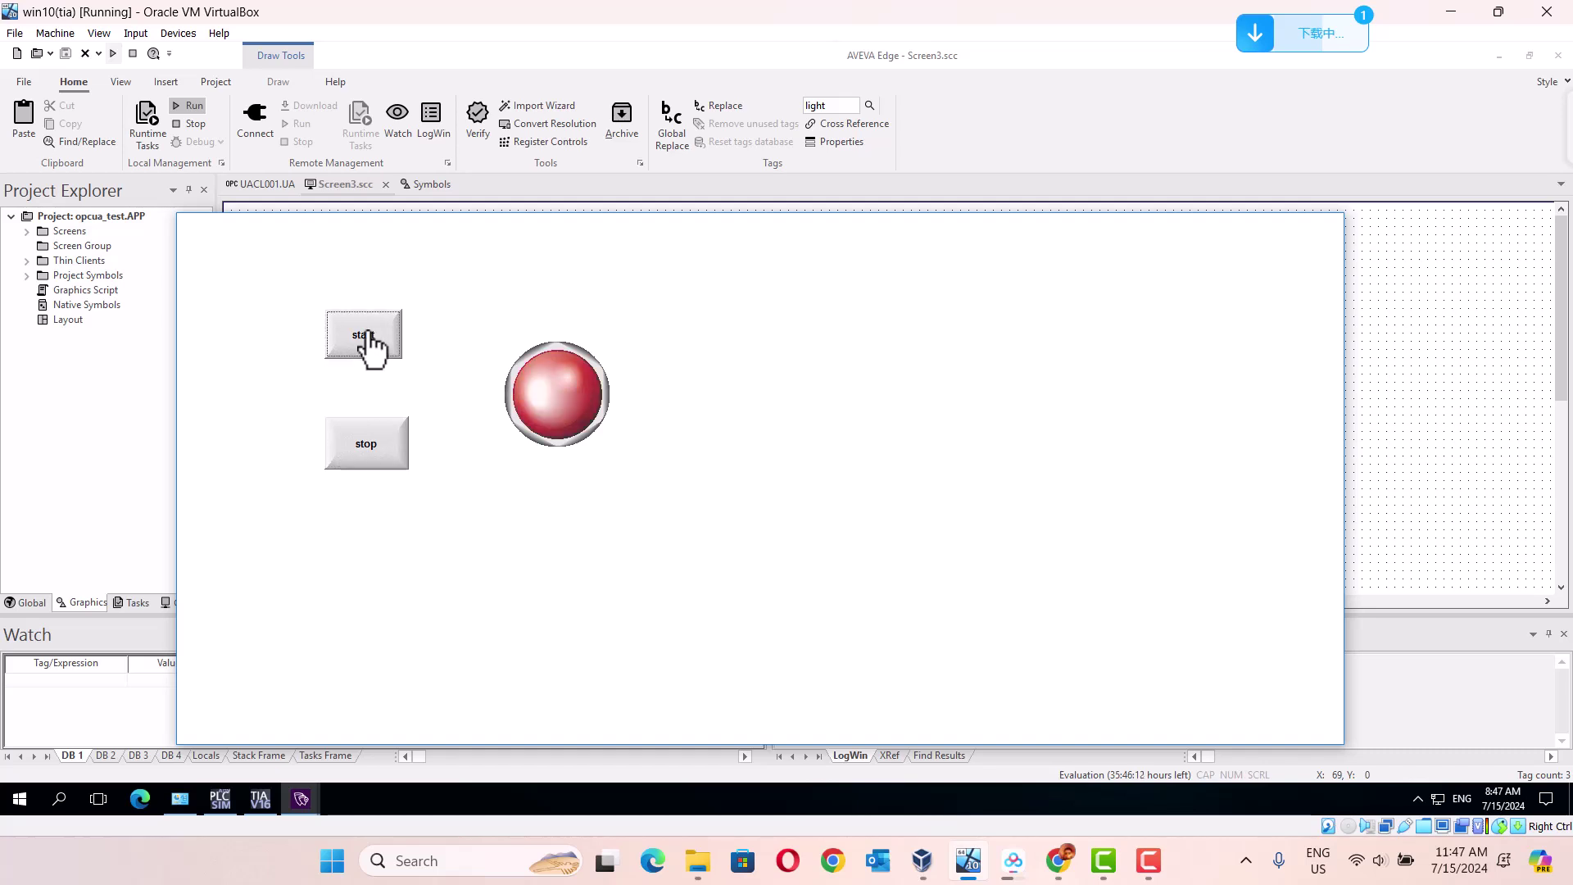
{"action": "left_click", "coordinate": [370, 445]}
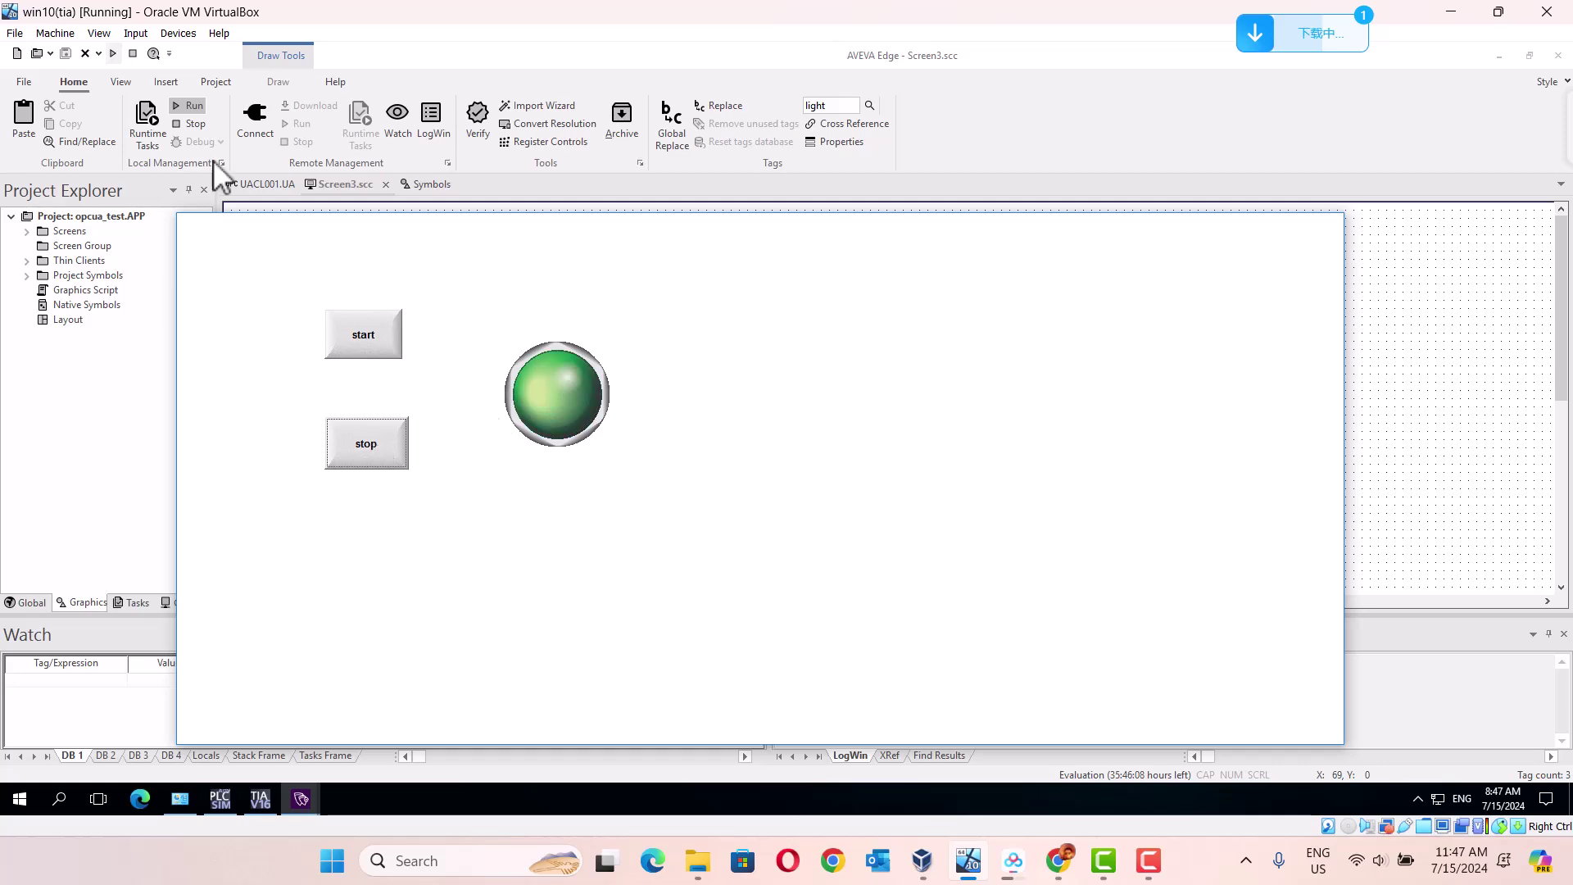
{"action": "left_click", "coordinate": [188, 124]}
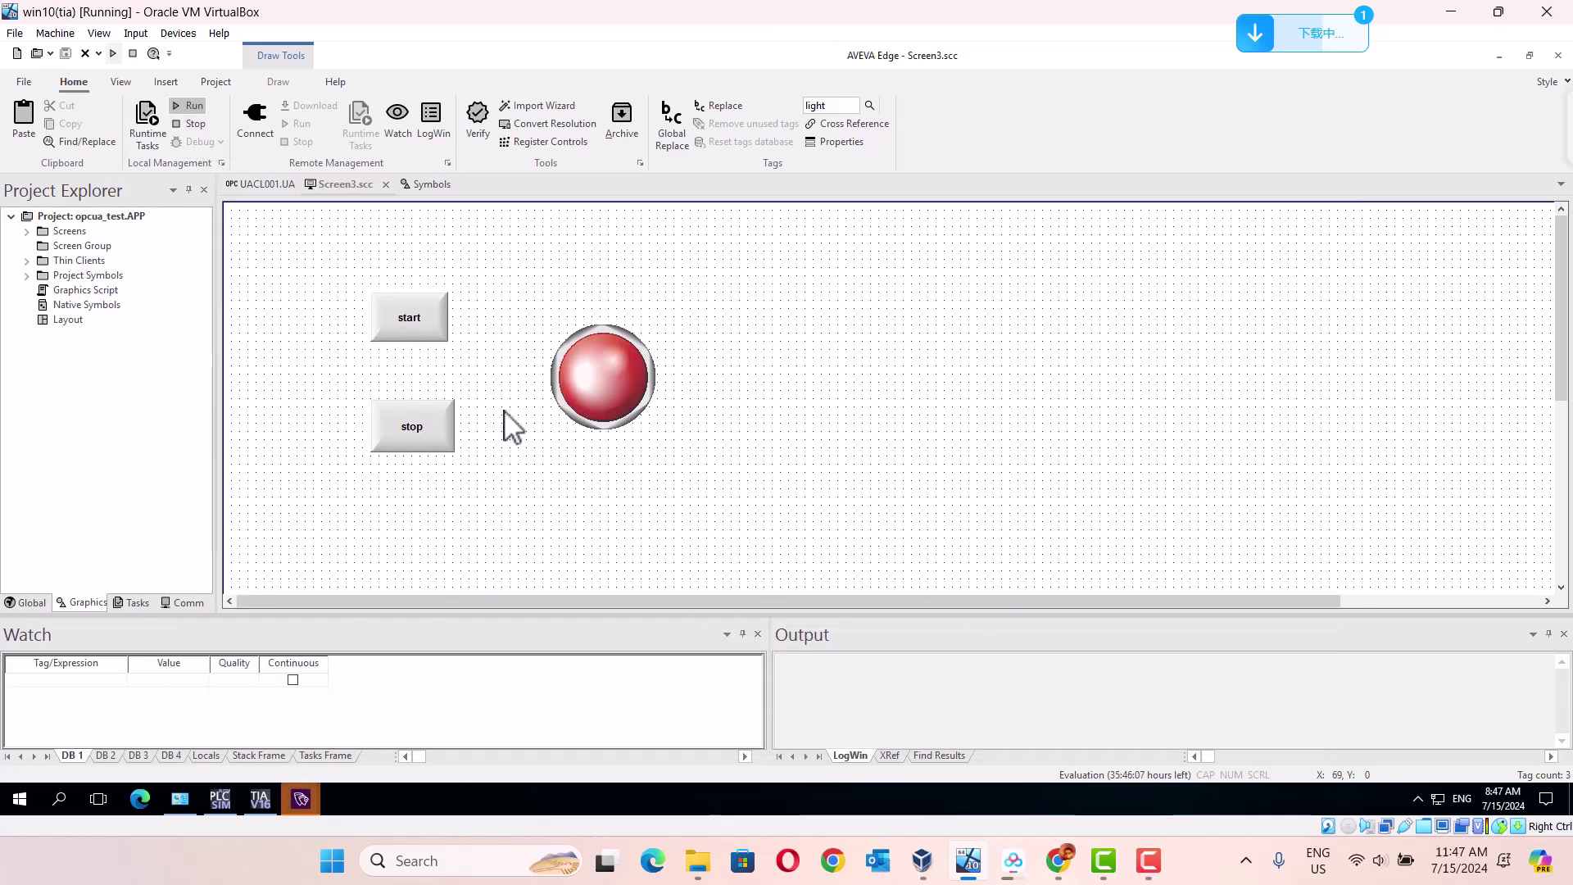
Show the Comm view in the Project Explorer, listing OPC UA and the test connection.
{"action": "mouse_move", "coordinate": [287, 809]}
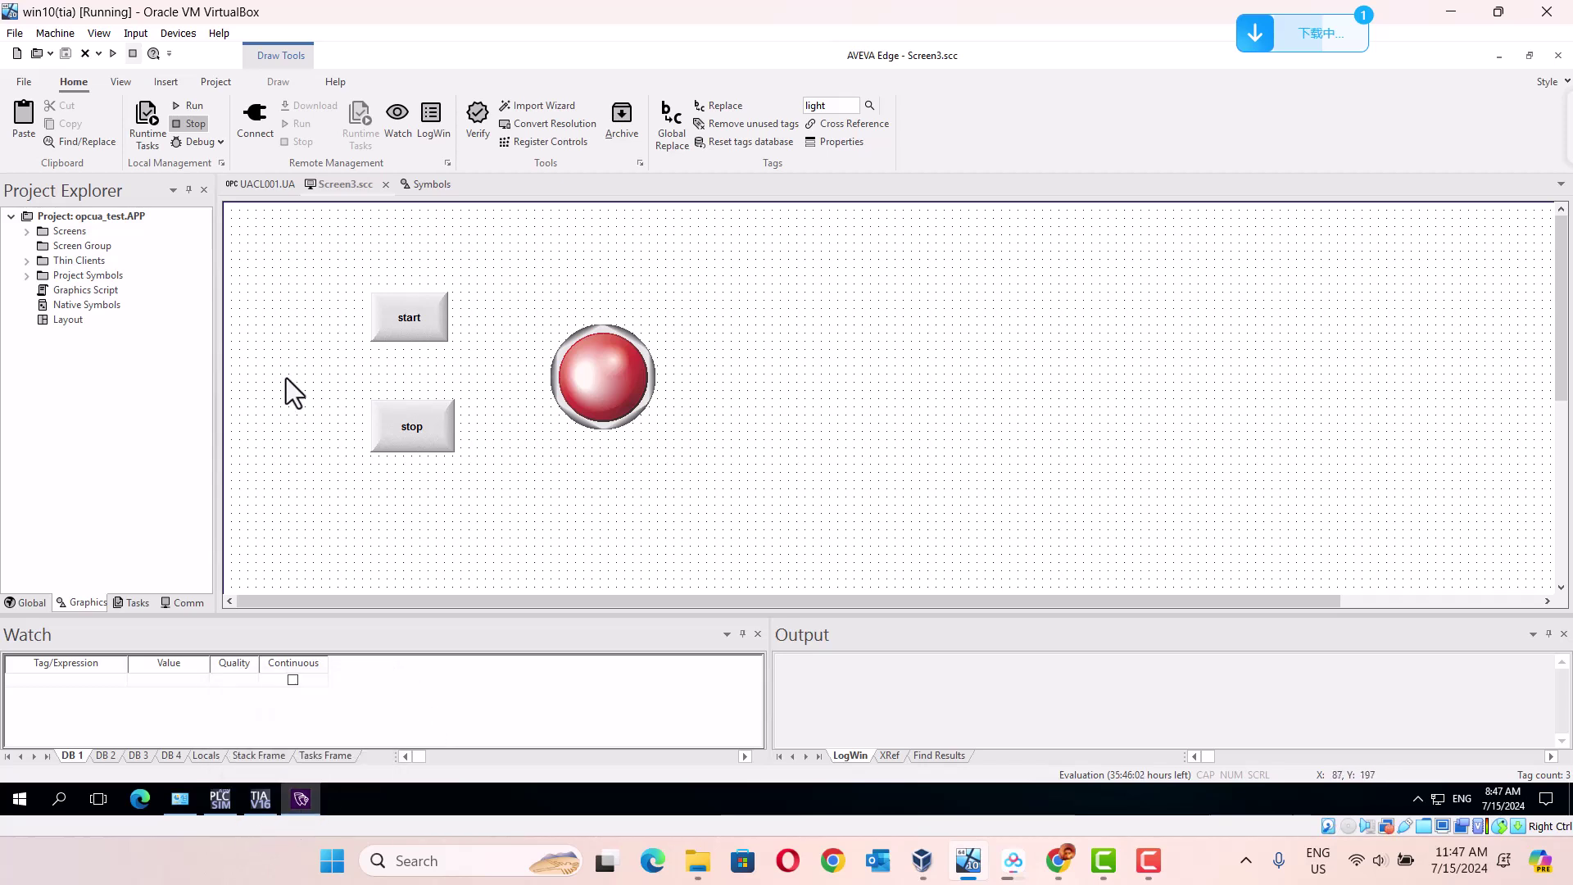
{"action": "left_click", "coordinate": [190, 607]}
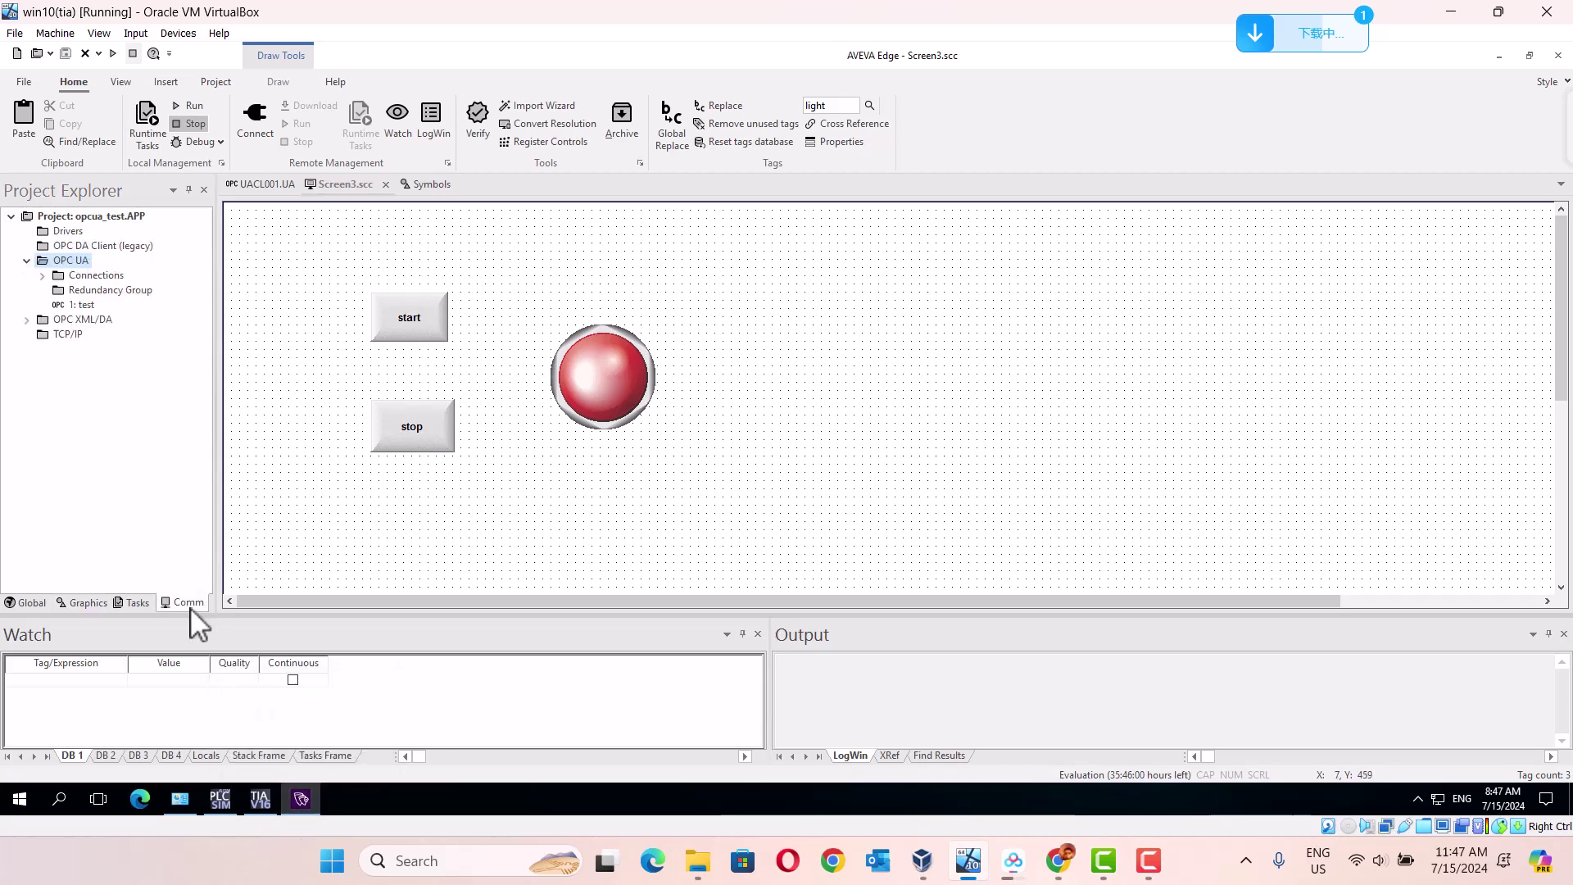